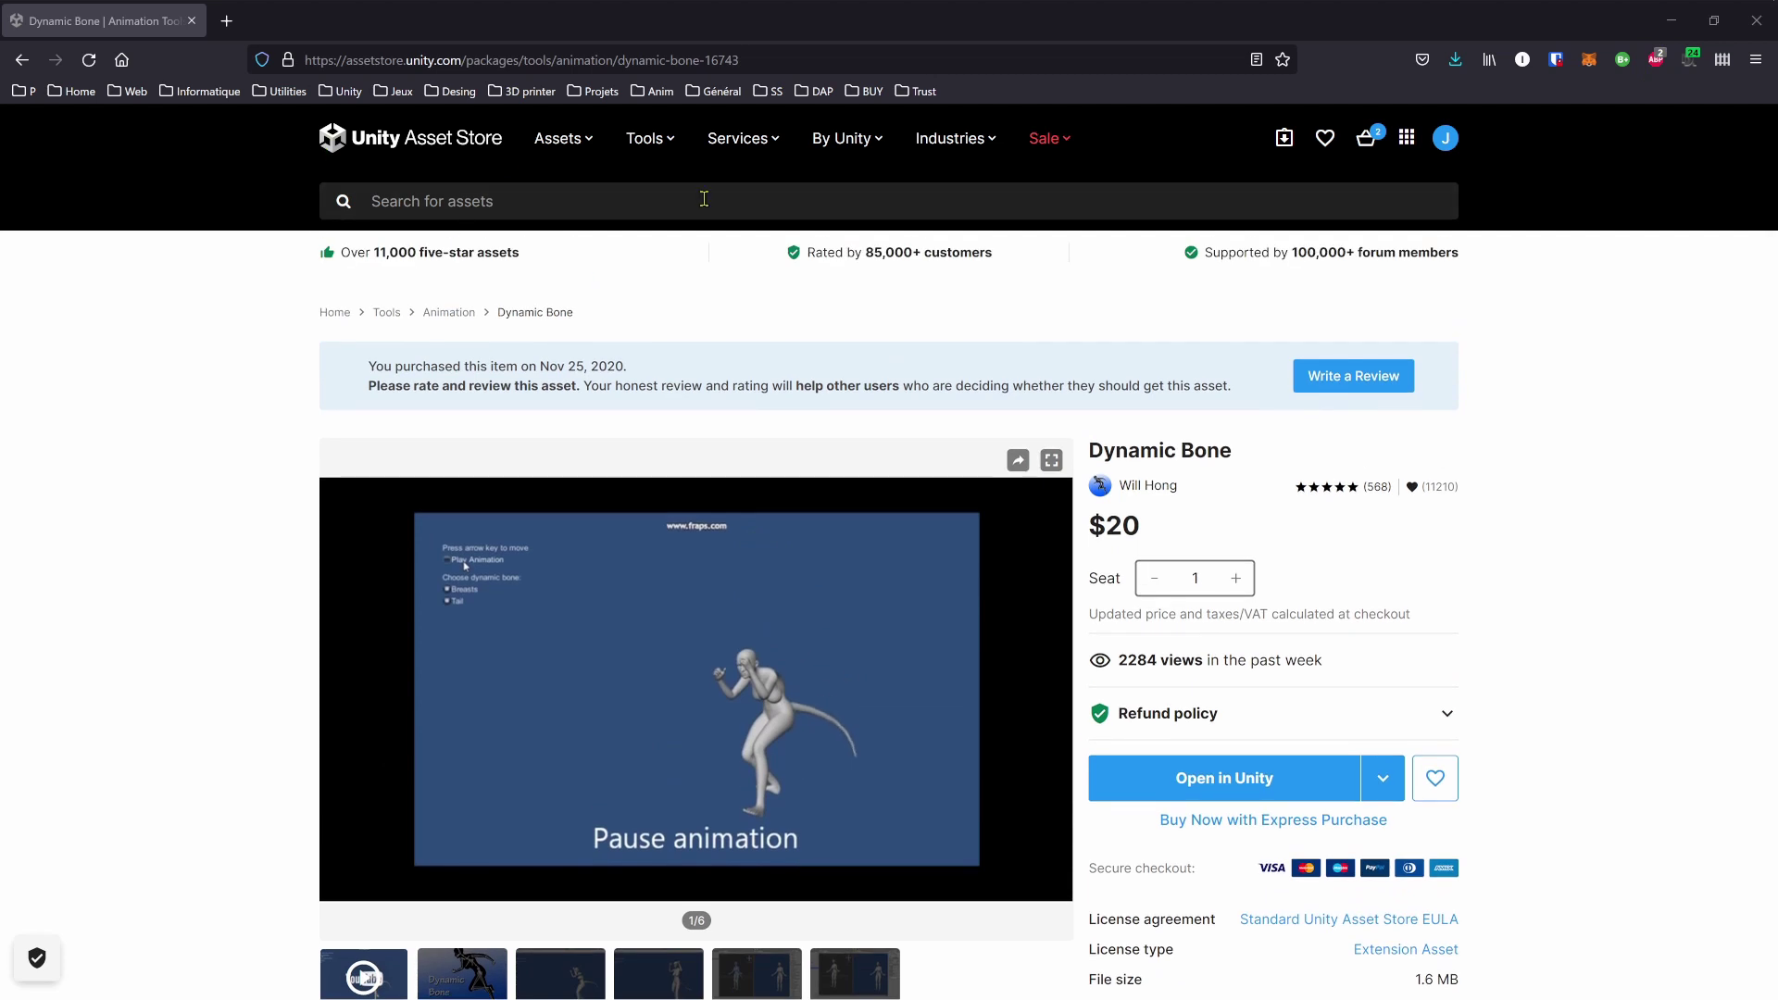
Search the Asset Store for "Dynamic Bone" and open that asset's page from the results.
scroll(833, 305, down, 1)
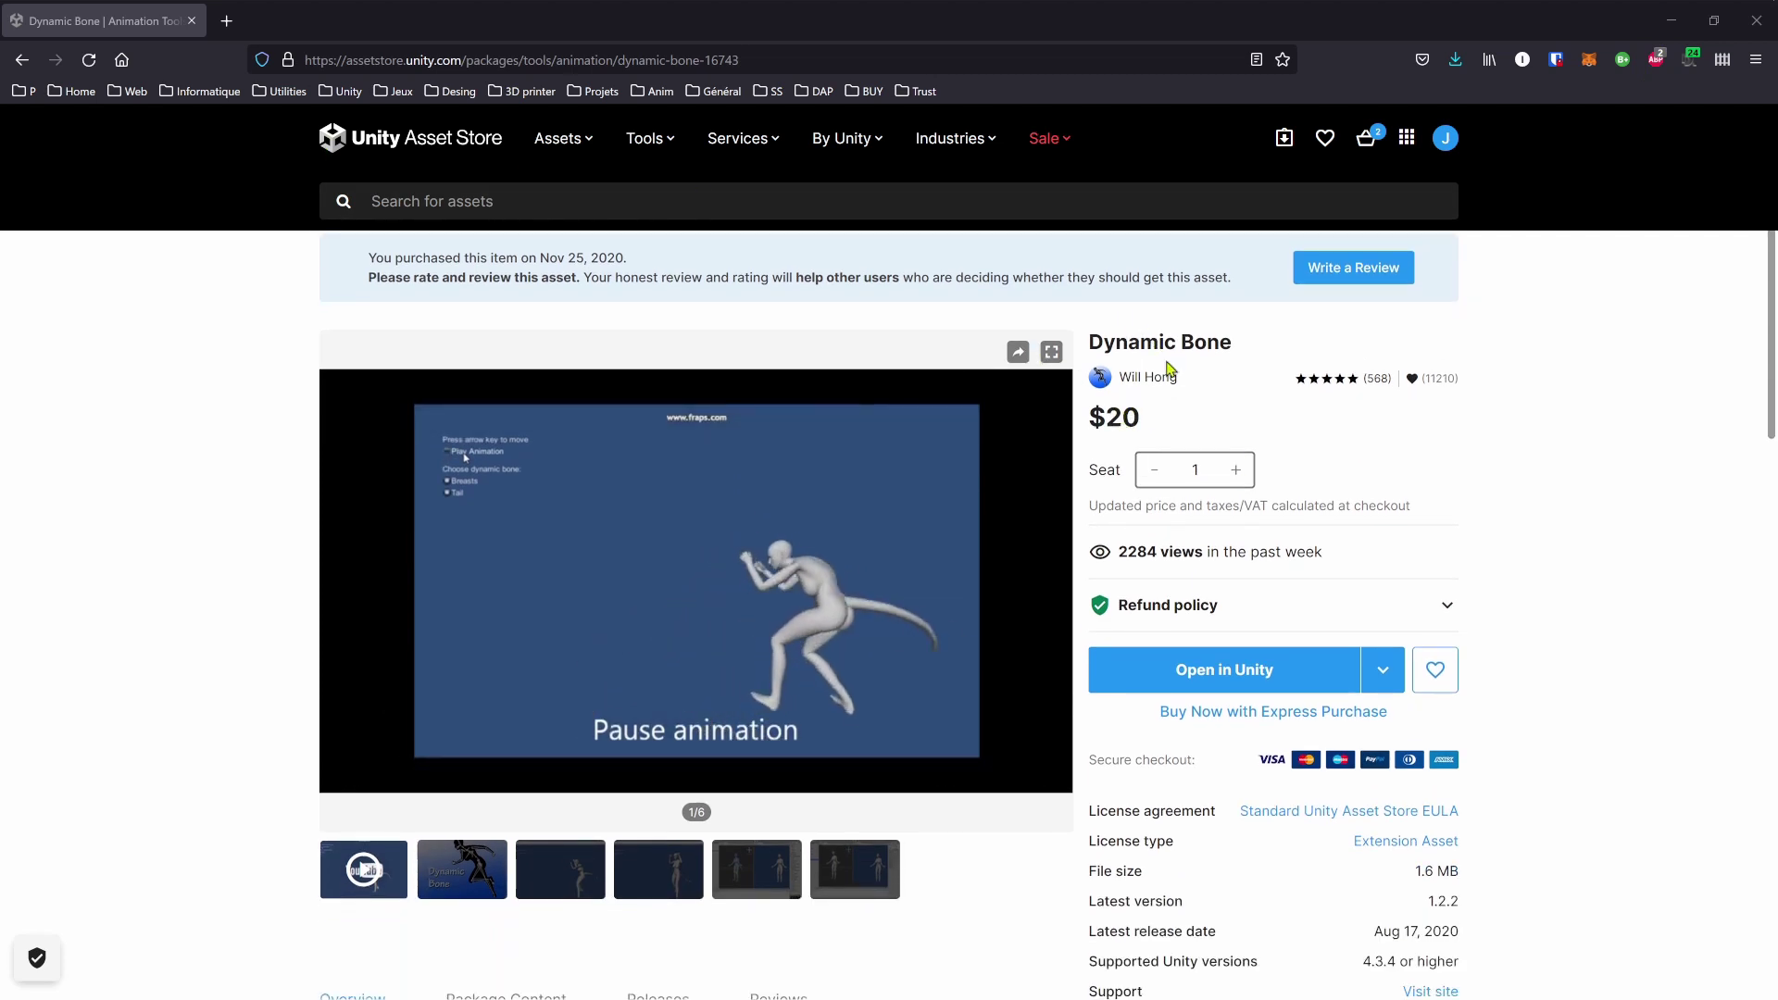
drag(1090, 342, 1306, 328)
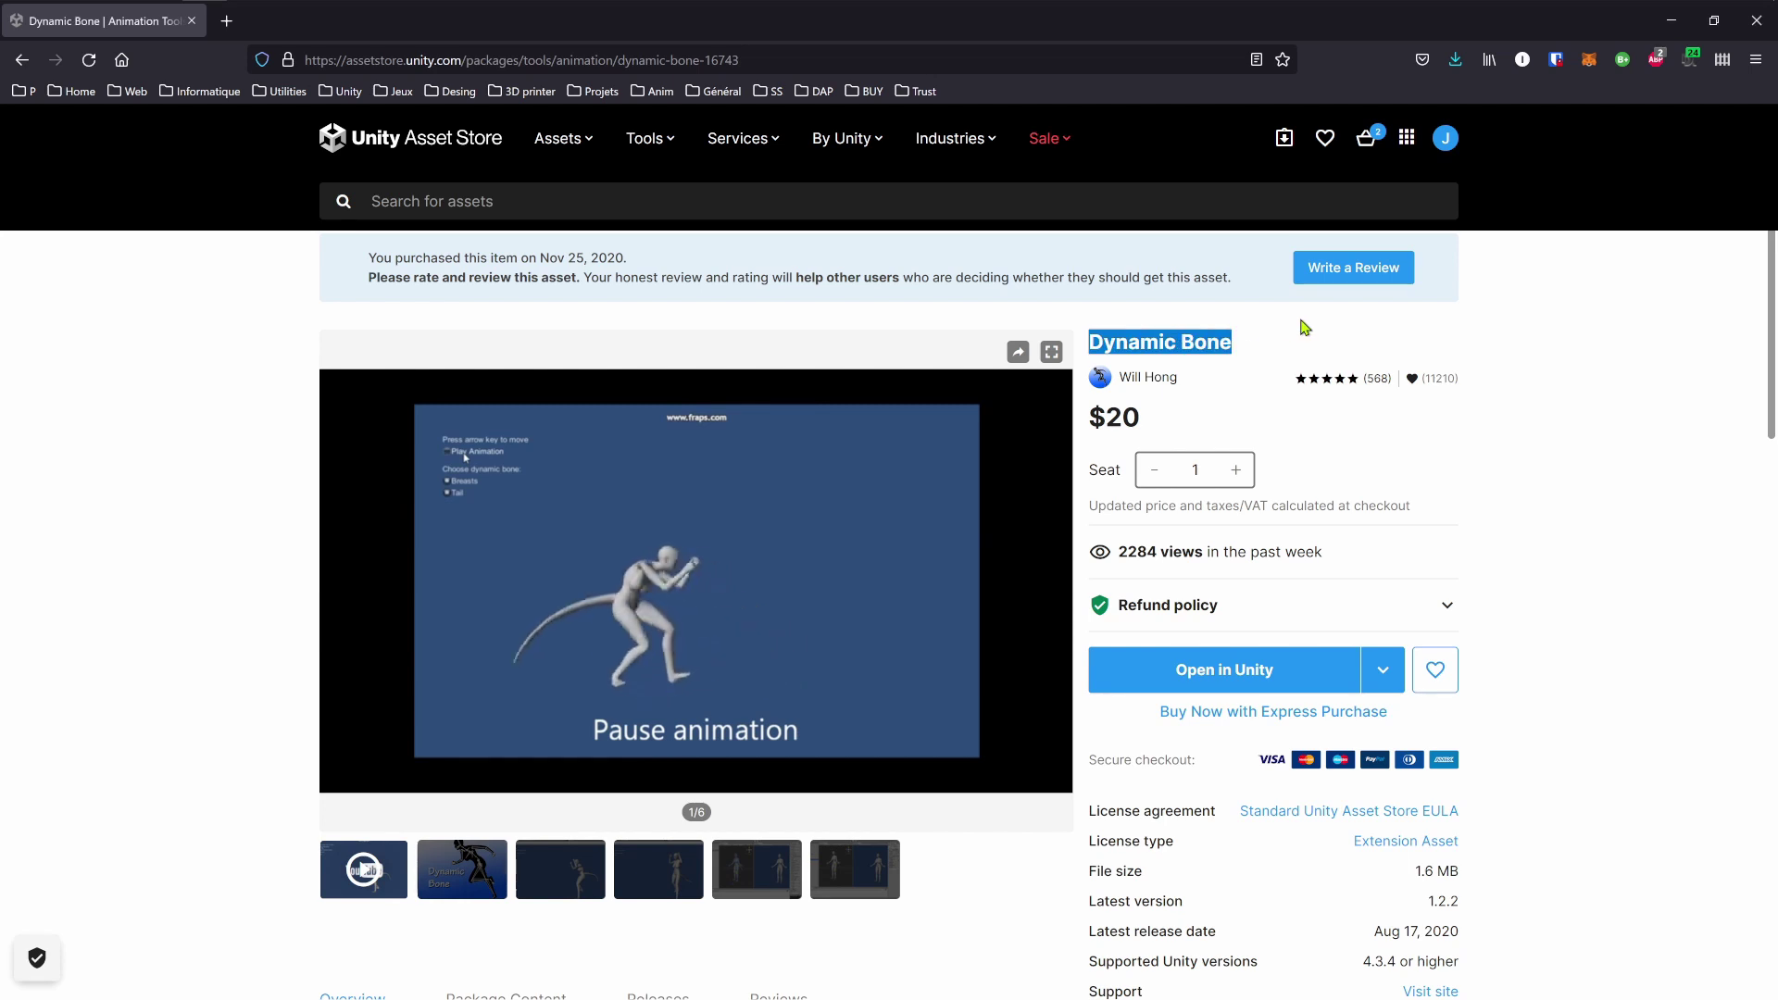
triple_click(1194, 341)
key(ctrl+c)
click(952, 208)
key(ctrl+v)
key(Return)
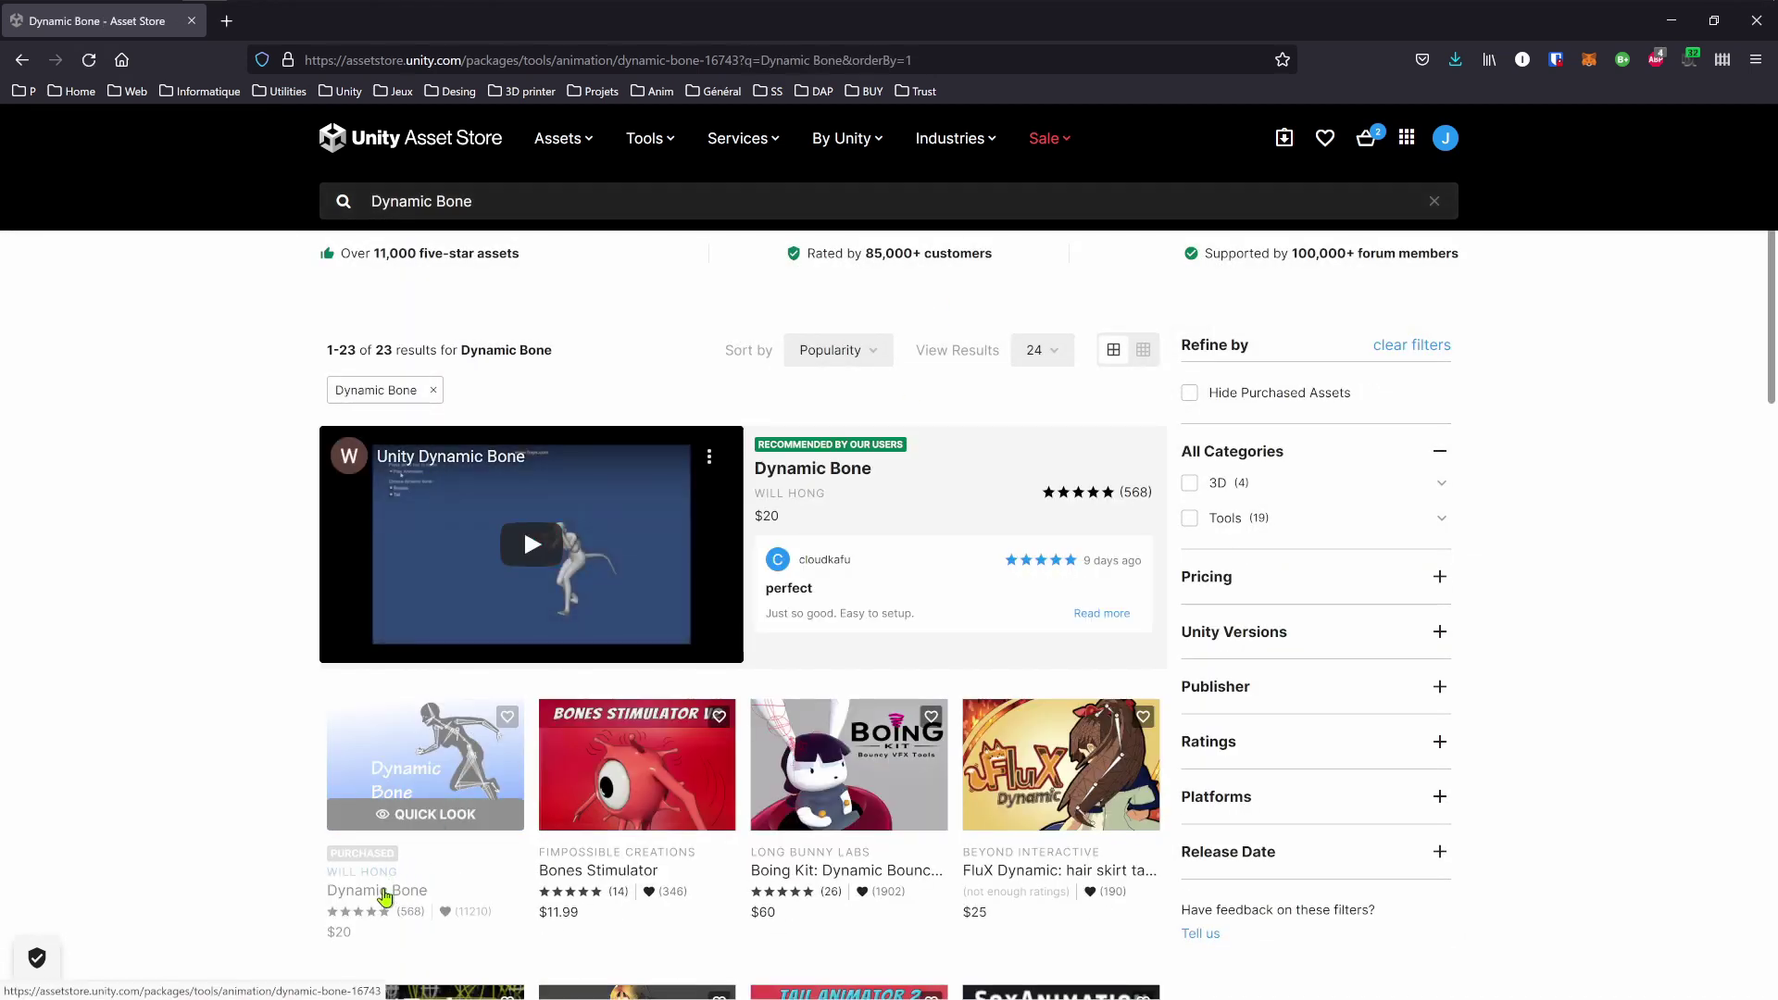
click(384, 894)
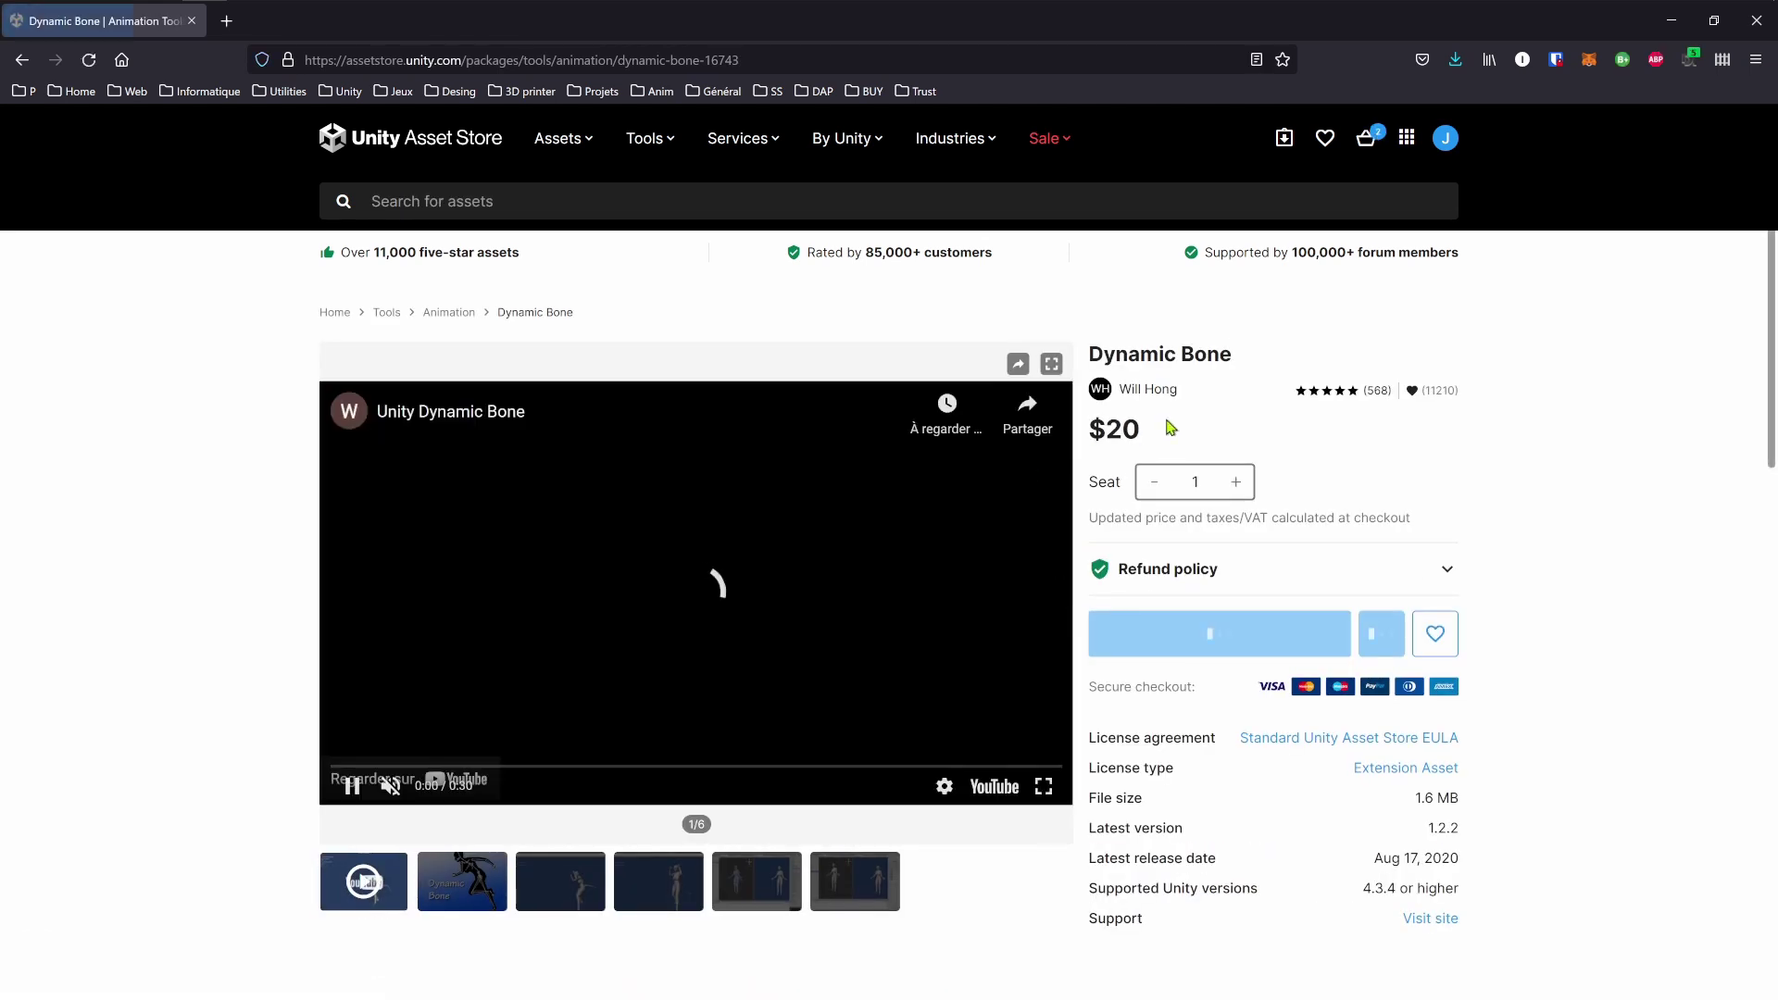
Switch to the Unity editor and add a Dynamic Bone component to the Hyenden V23.3 BlendShape object.
click(1676, 28)
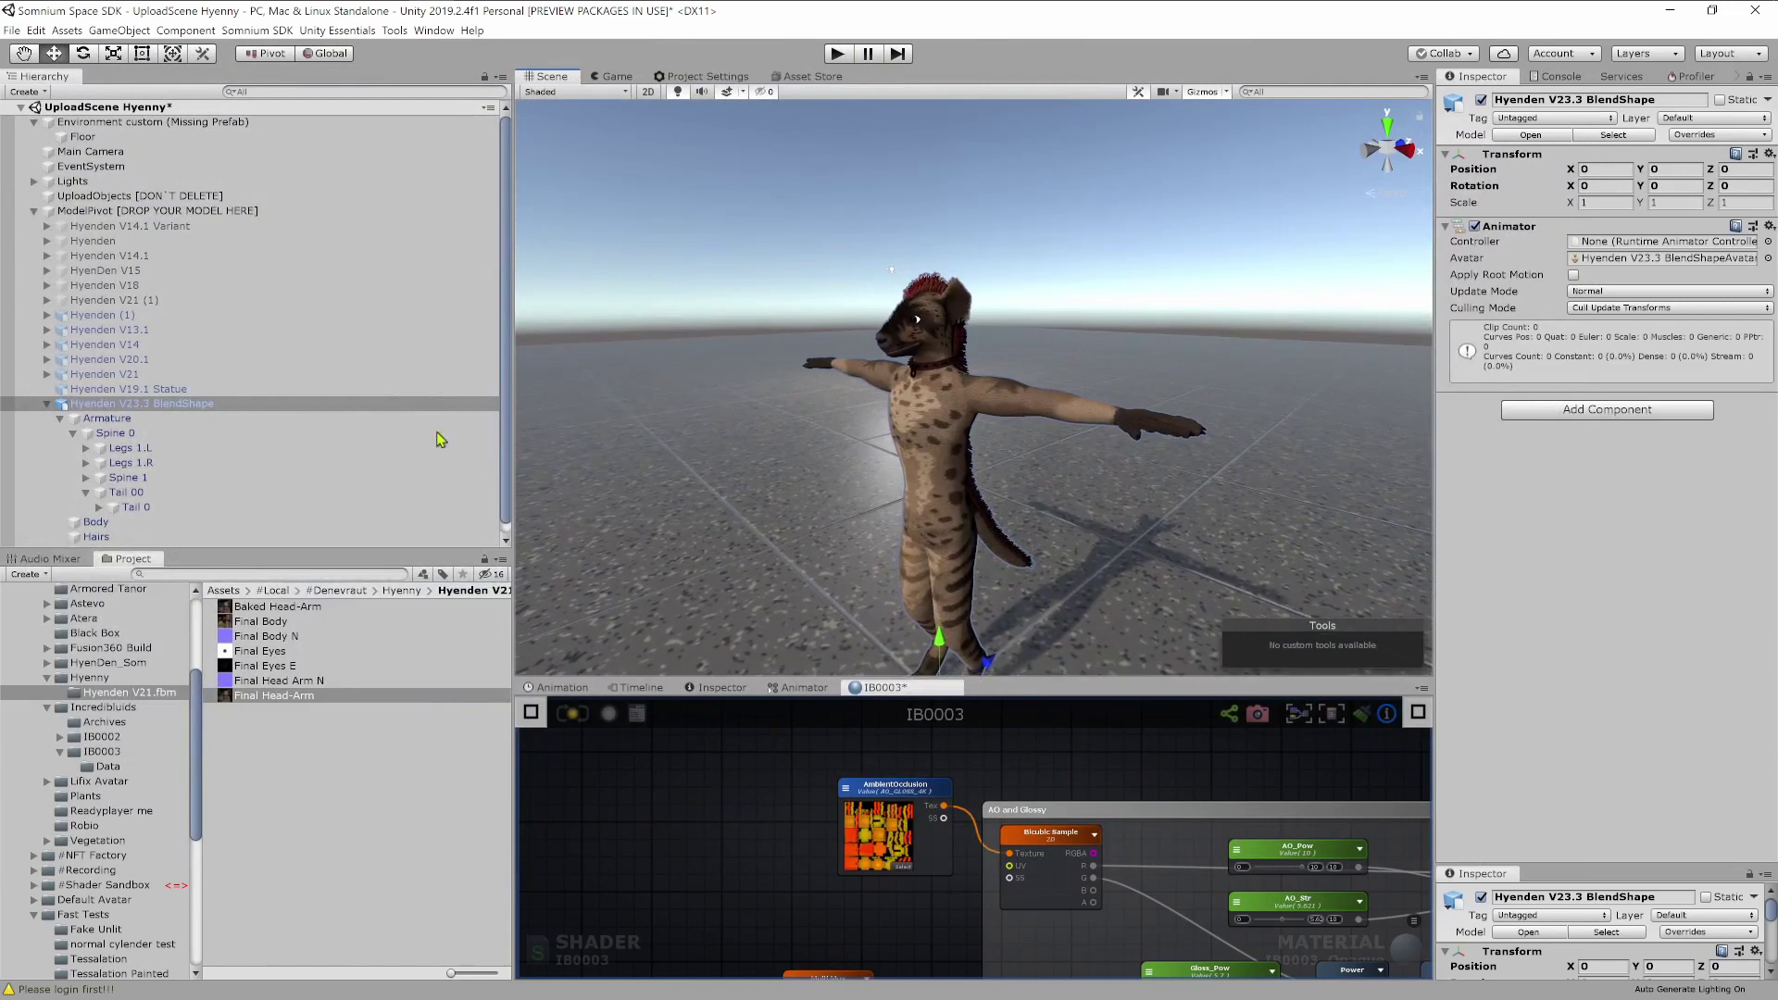
click(145, 404)
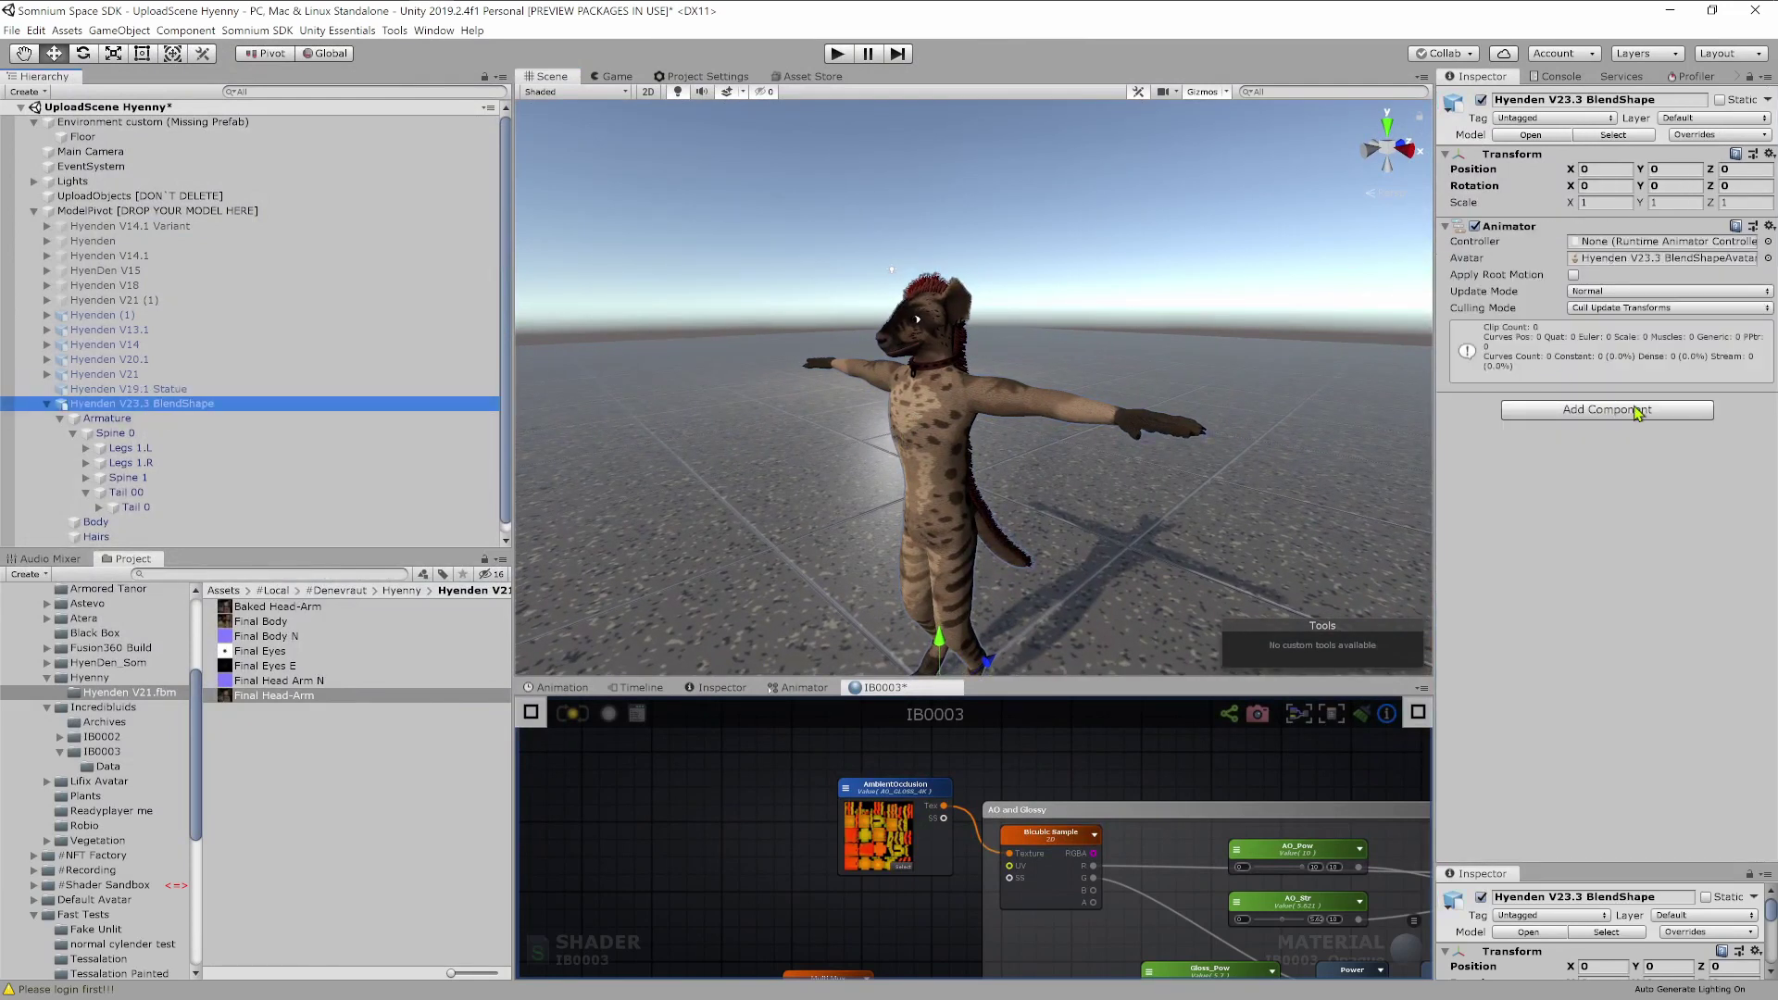
click(1541, 411)
click(1578, 481)
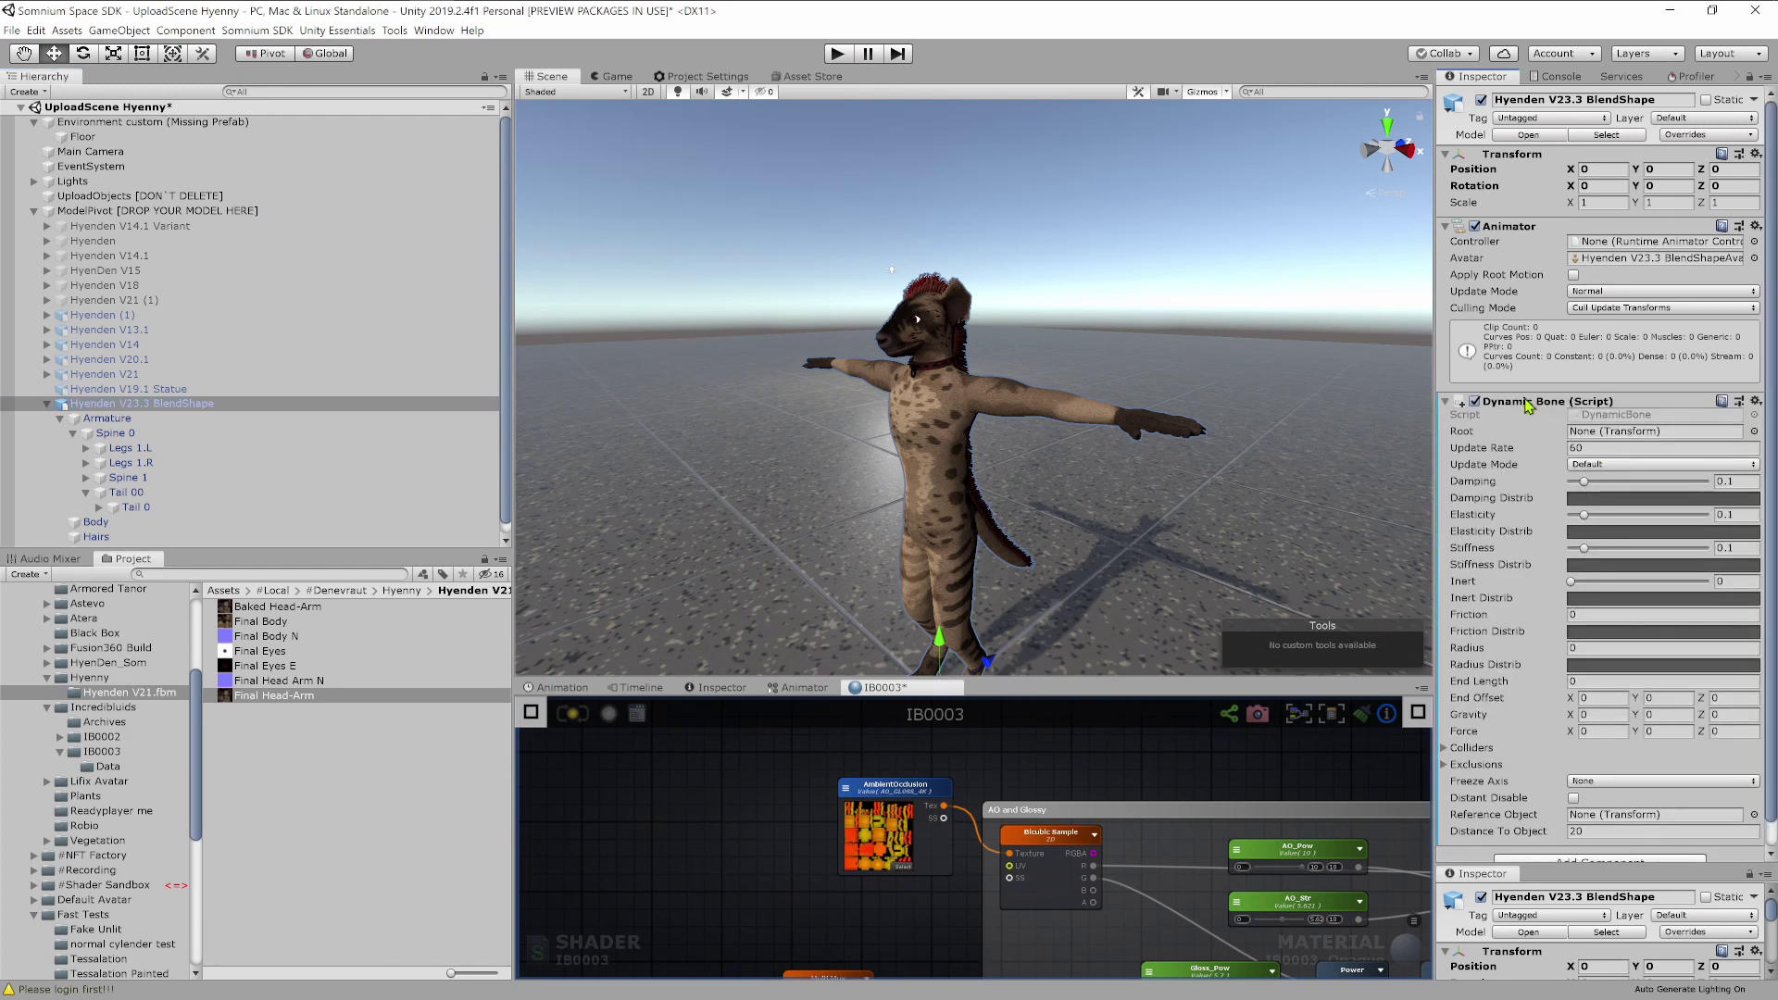
scroll(1529, 406, down, 1)
click(1570, 843)
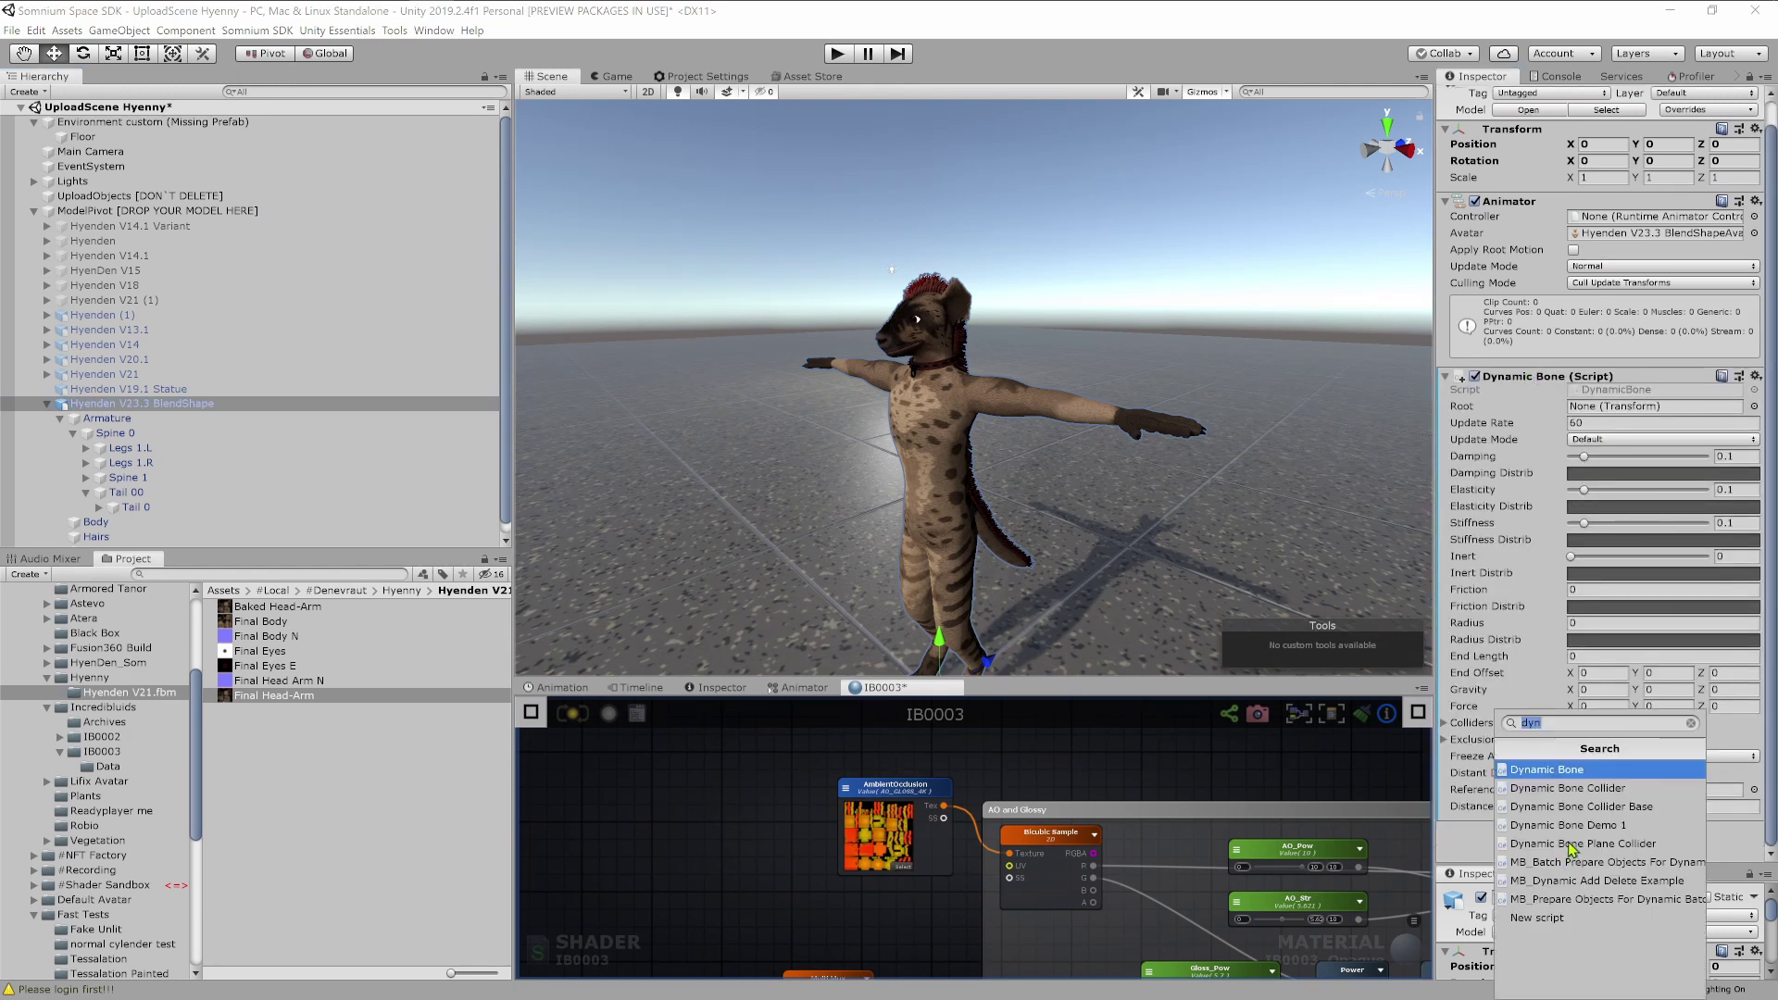
click(1461, 841)
Examine the avatar's tail up close in the scene.
right_drag(1041, 492, 769, 592)
key(w)
key(d)
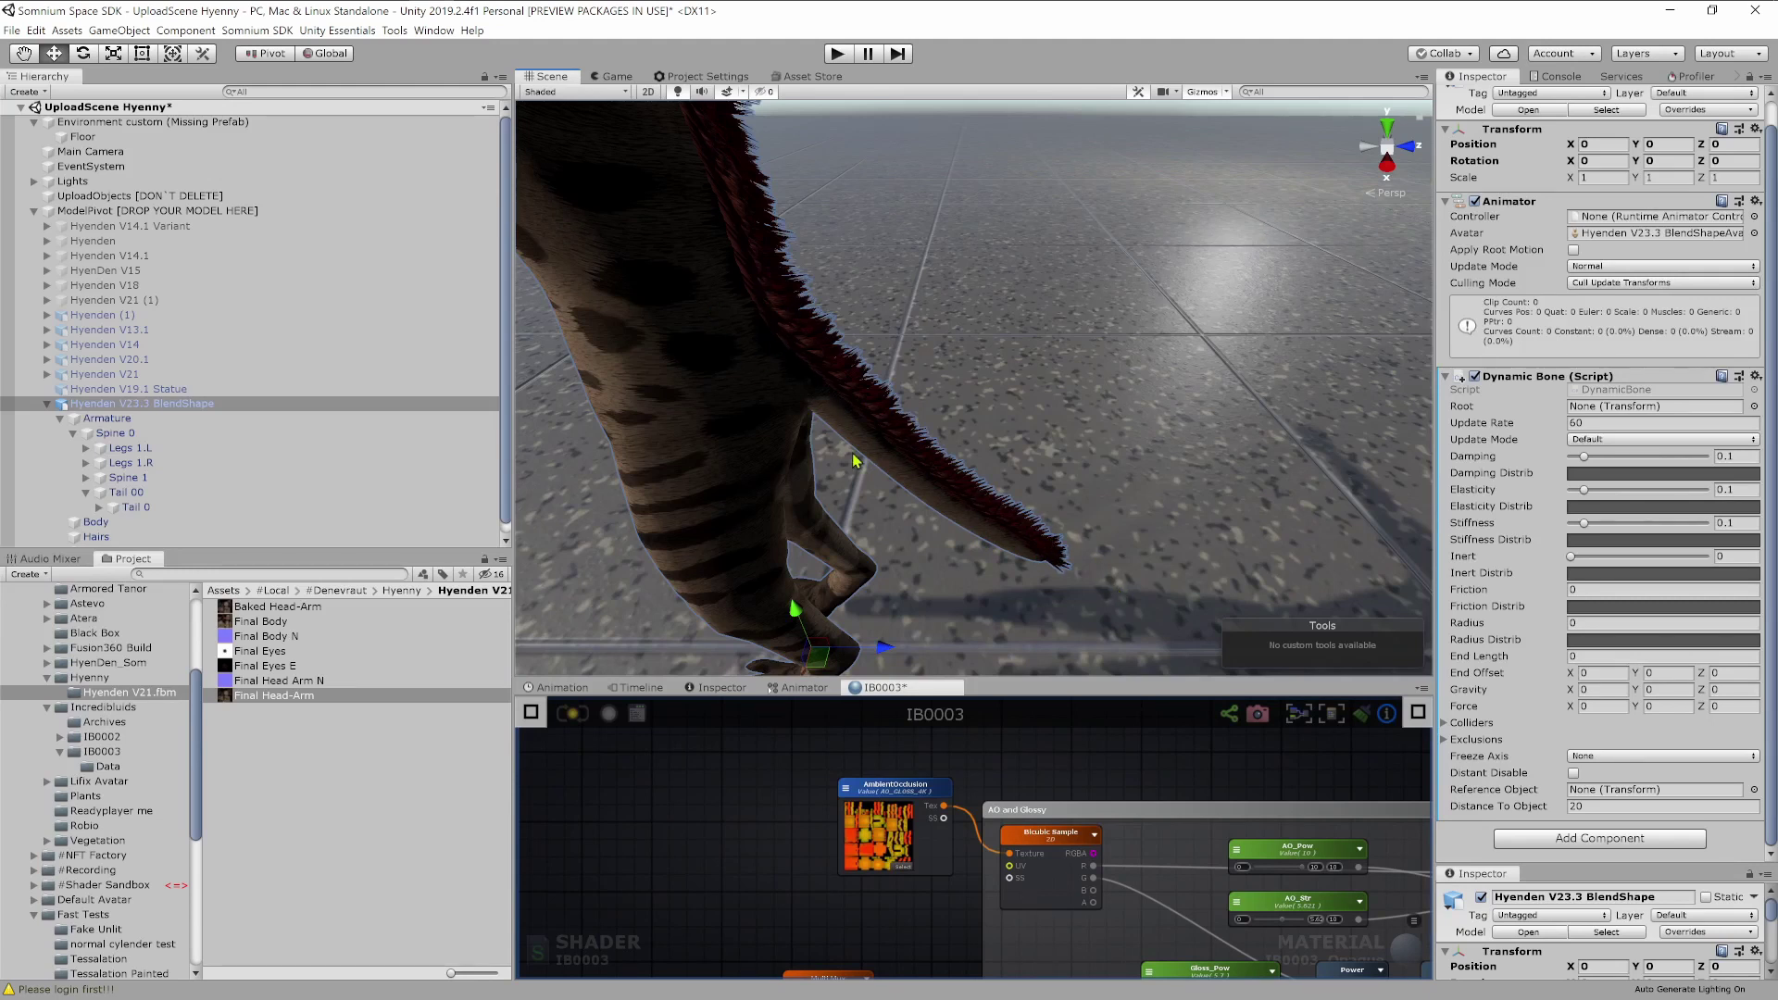
key(s)
key(a)
right_drag(854, 461, 1179, 432)
Examine the avatar's head, ears and upper body from several sides in the scene.
right_drag(1028, 440, 870, 371)
key(w)
key(a)
key(d)
key(a)
key(d)
key(d)
key(a)
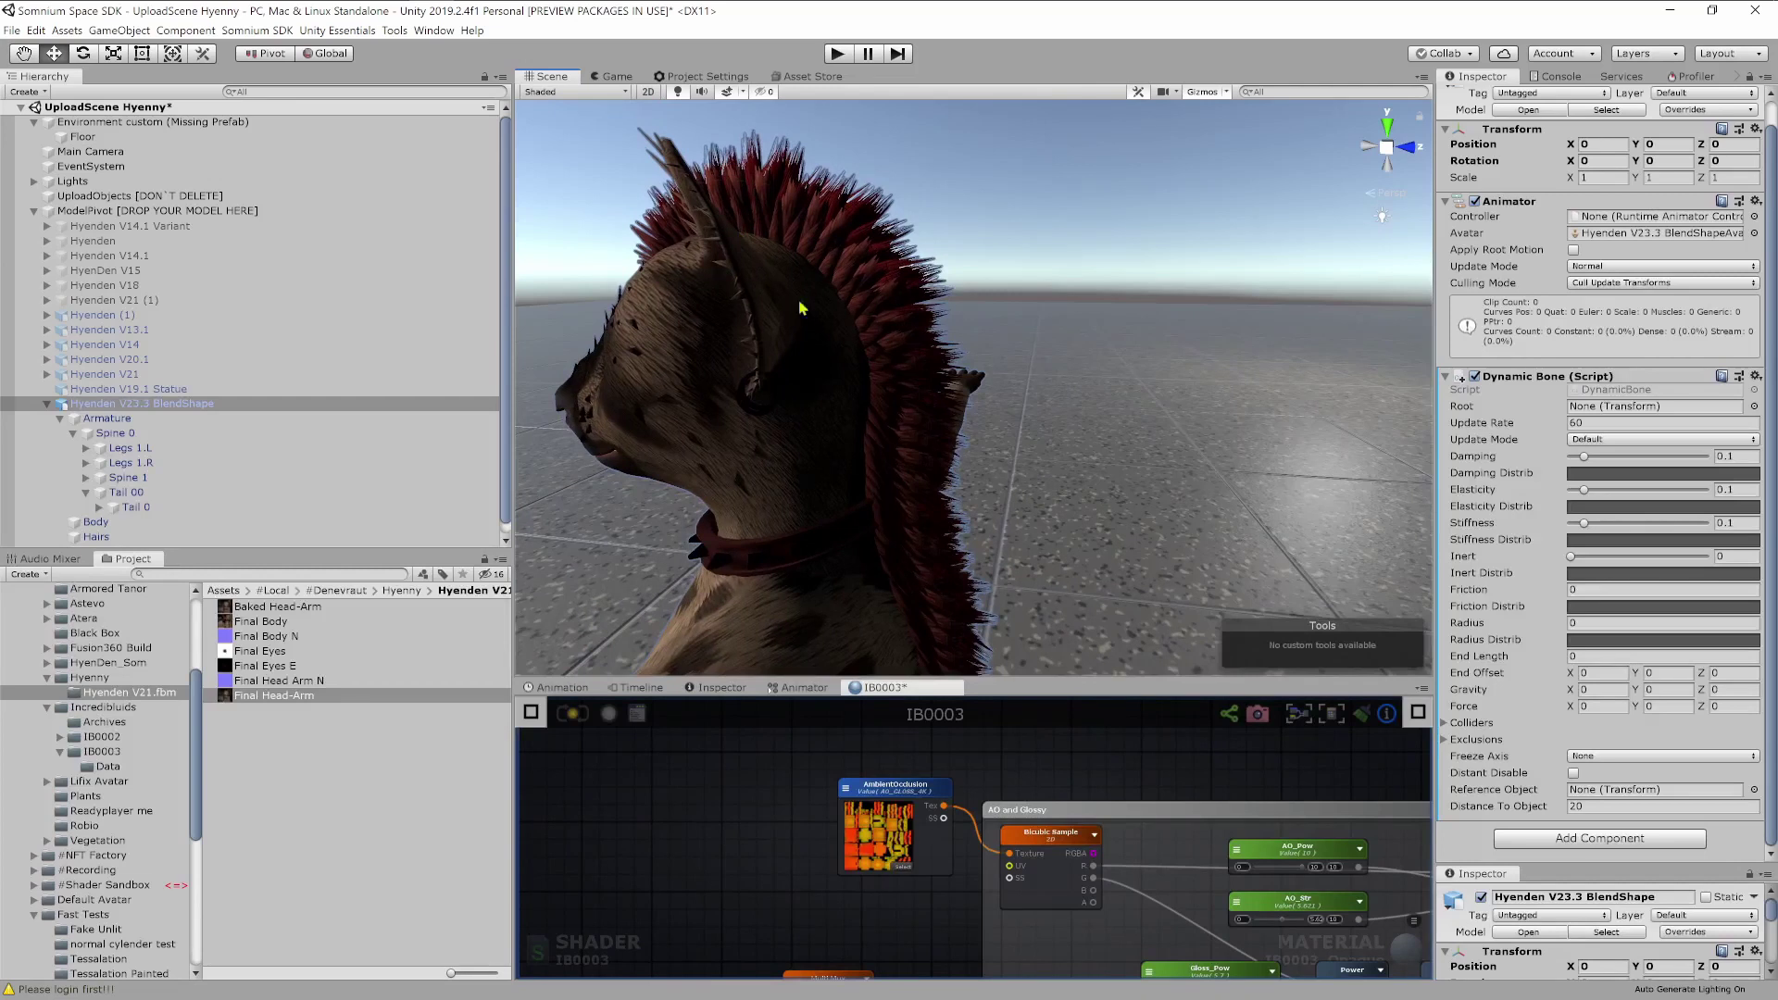
key(d)
right_drag(917, 593, 1010, 524)
key(a)
key(a)
right_drag(908, 464, 1022, 236)
key(s)
key(d)
key(w)
key(d)
key(a)
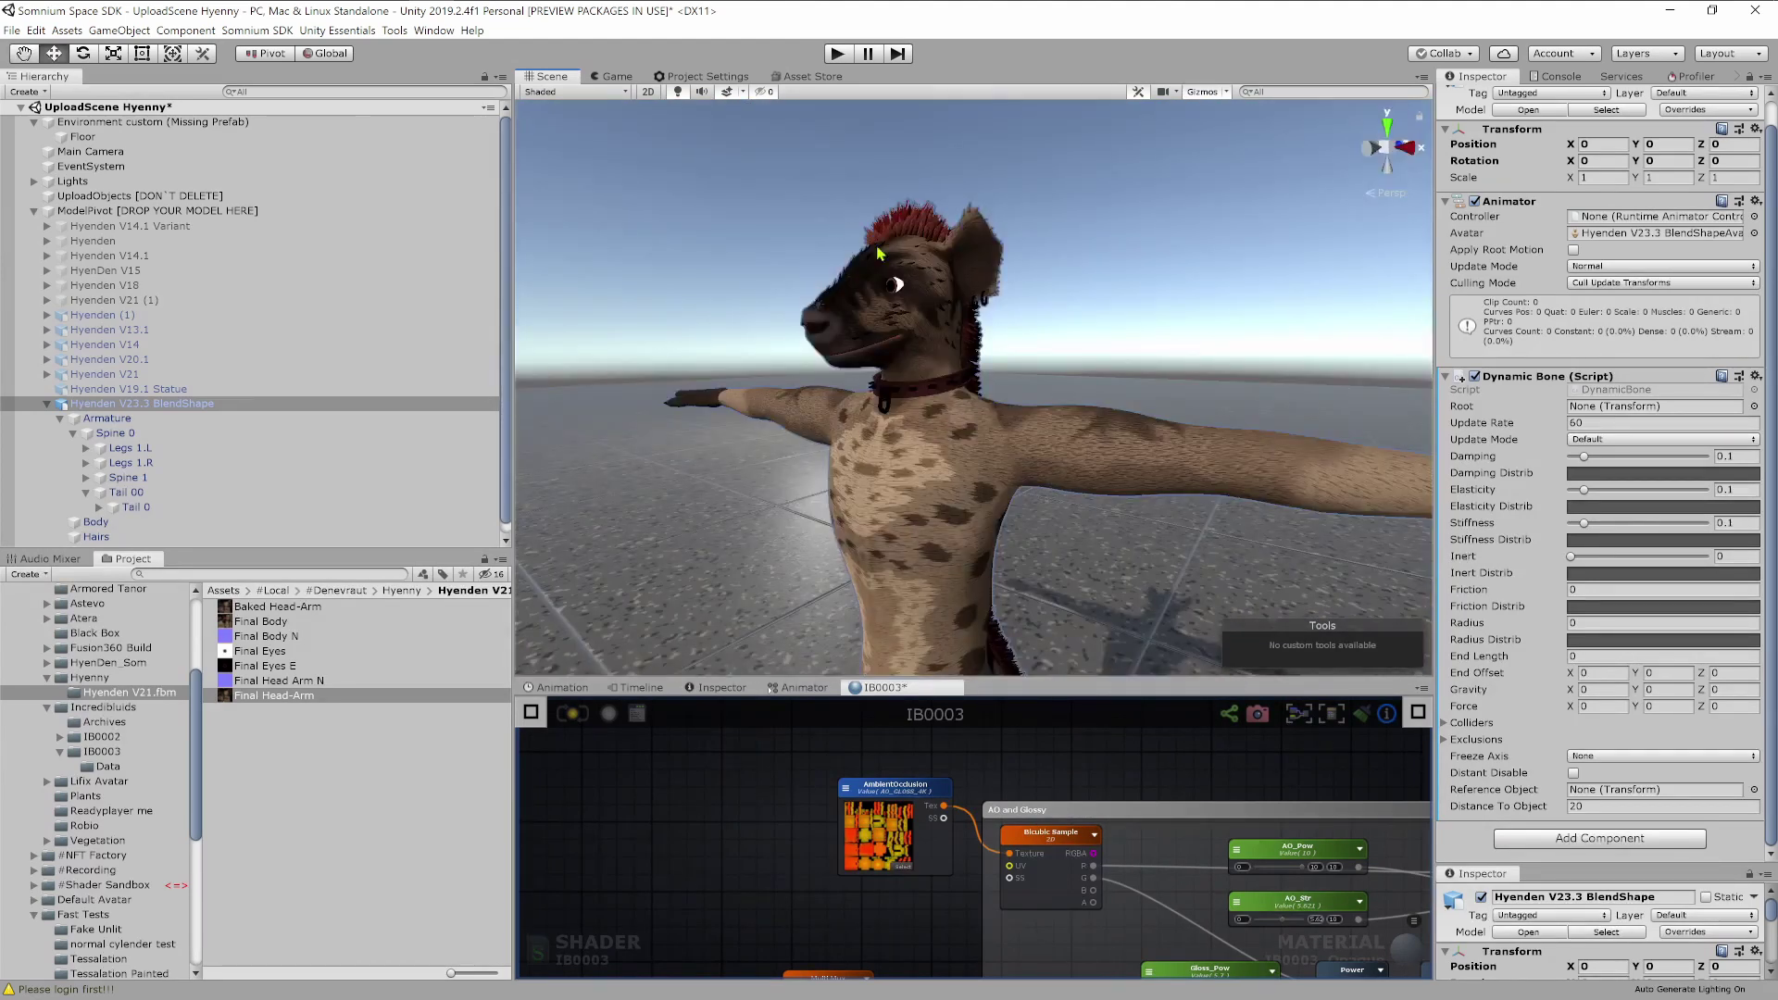
right_drag(880, 252, 931, 542)
key(w)
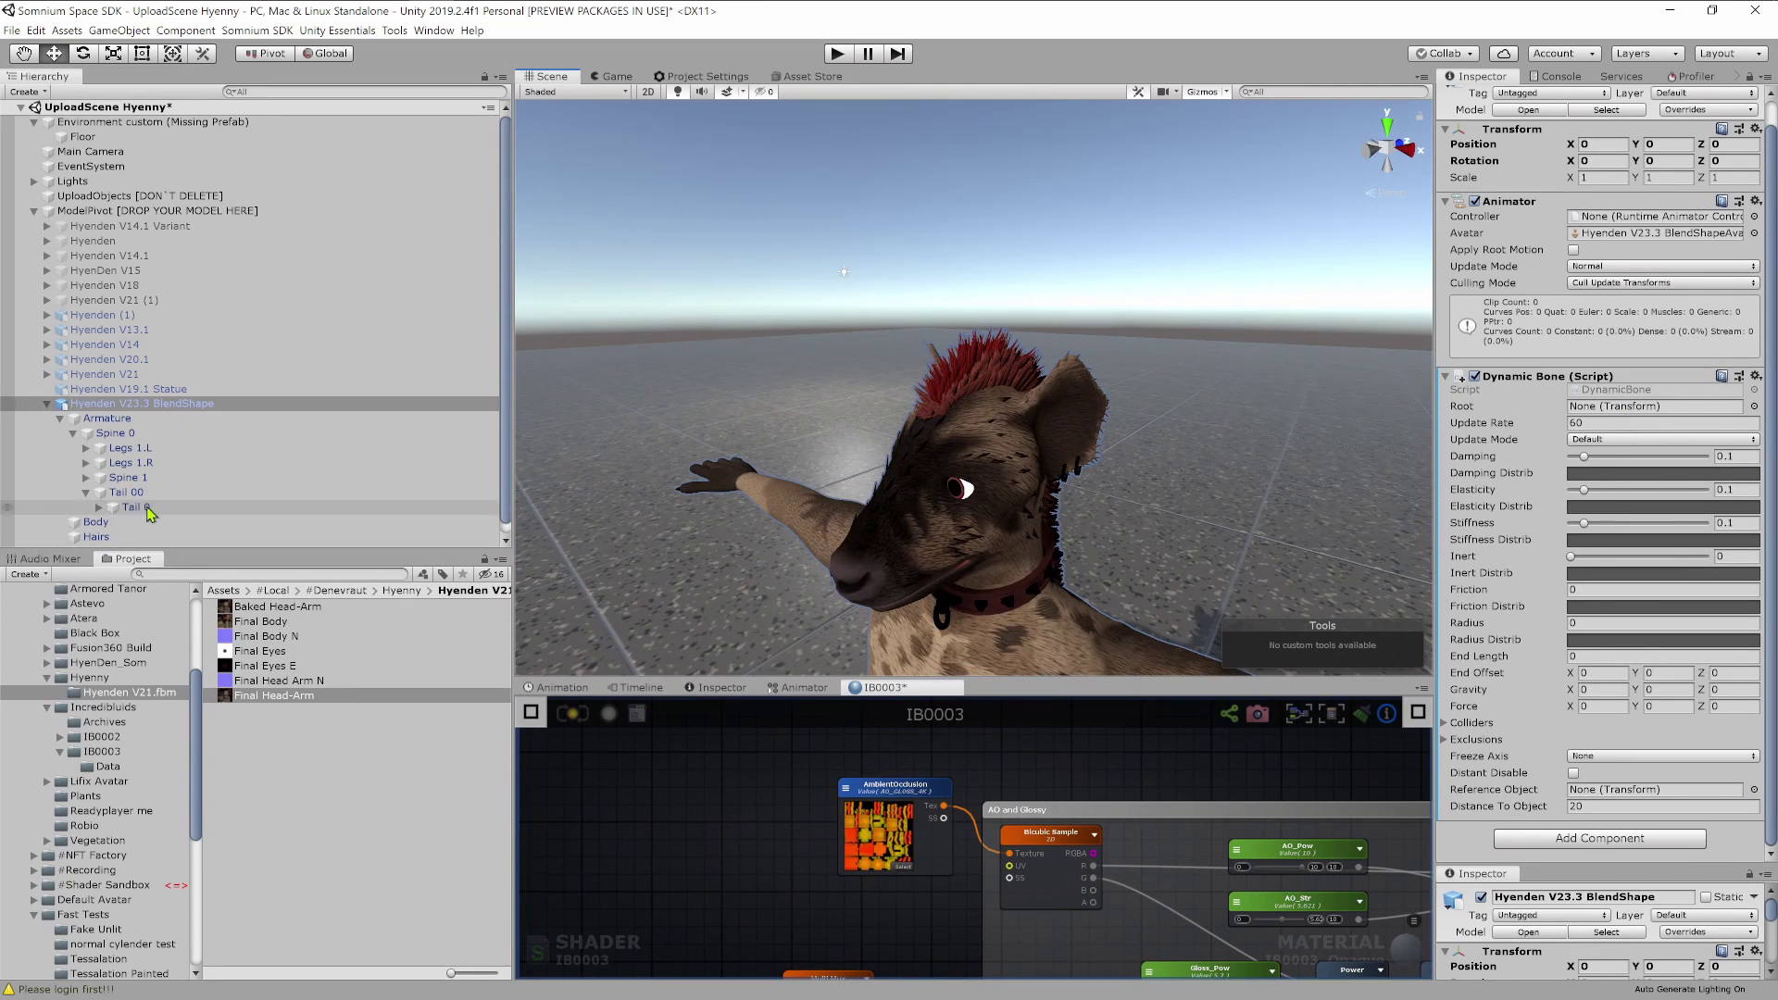
Assign the Tail 0 bone as the Root of the Dynamic Bone component.
drag(130, 515, 156, 515)
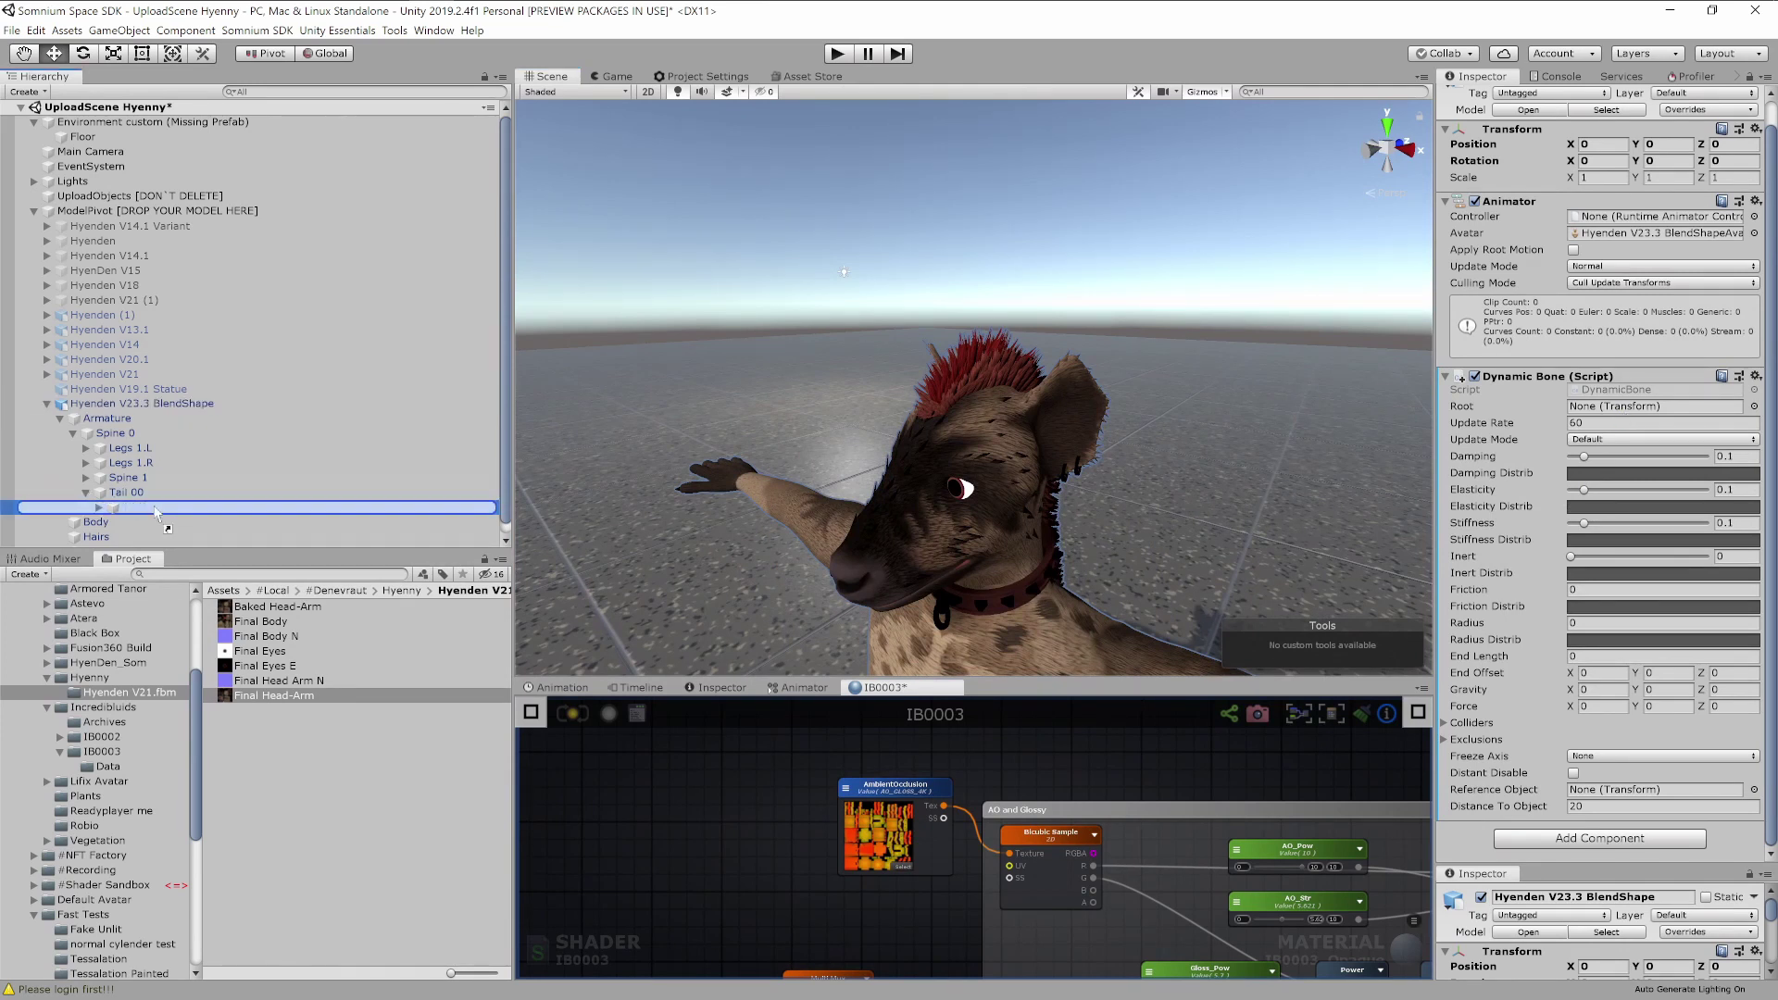
drag(907, 491, 1680, 427)
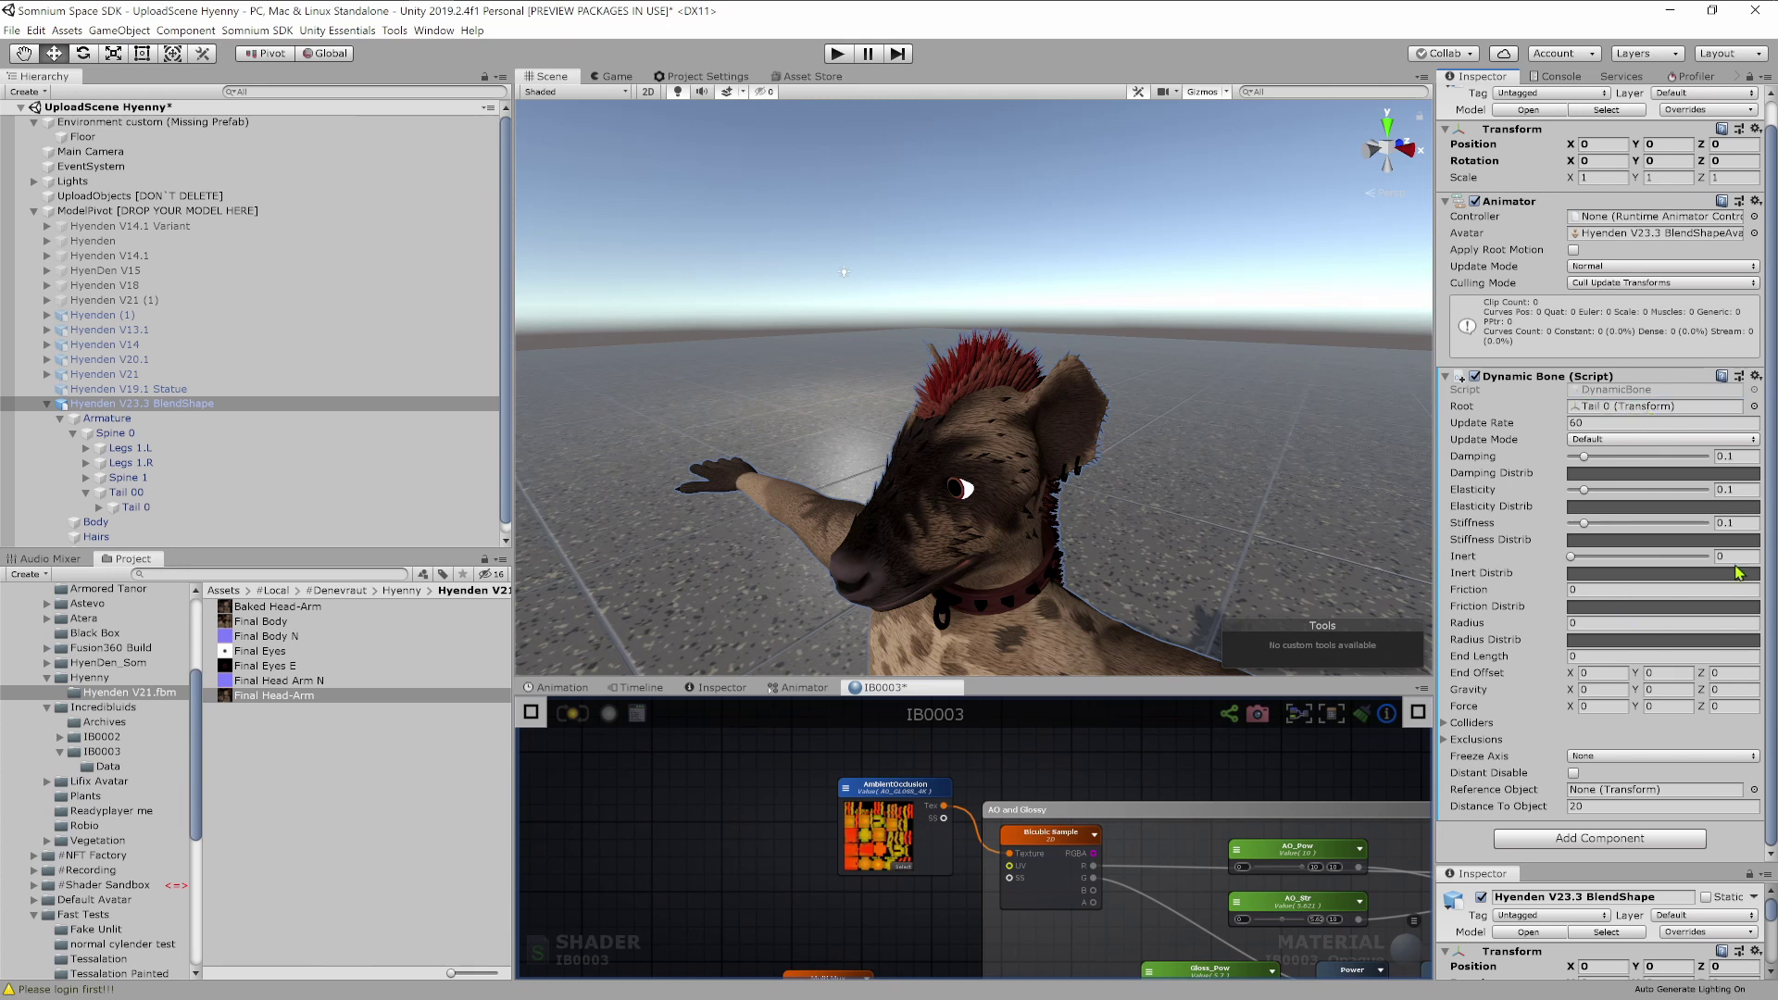
mouse_move(1107, 436)
right_down()
mouse_move(1087, 424)
mouse_move(1127, 376)
mouse_move(1171, 457)
mouse_move(1102, 414)
right_up()
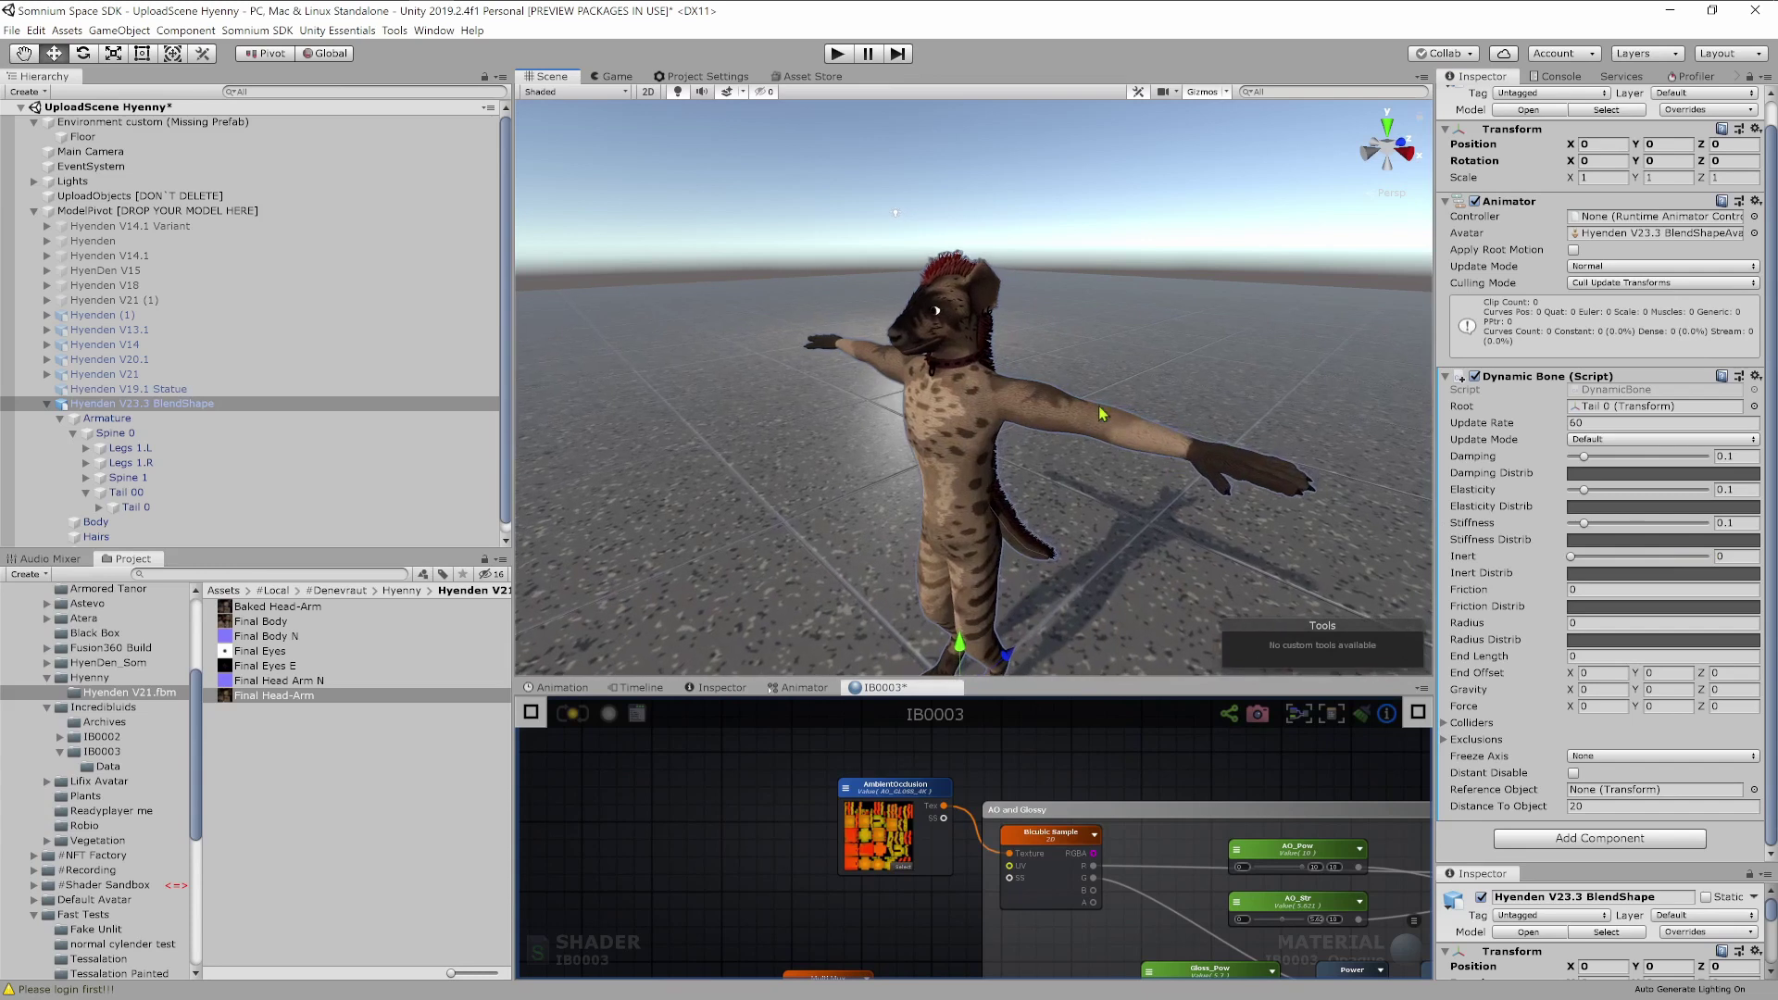
Start Play mode and switch back to the Scene view of the running scene.
click(839, 55)
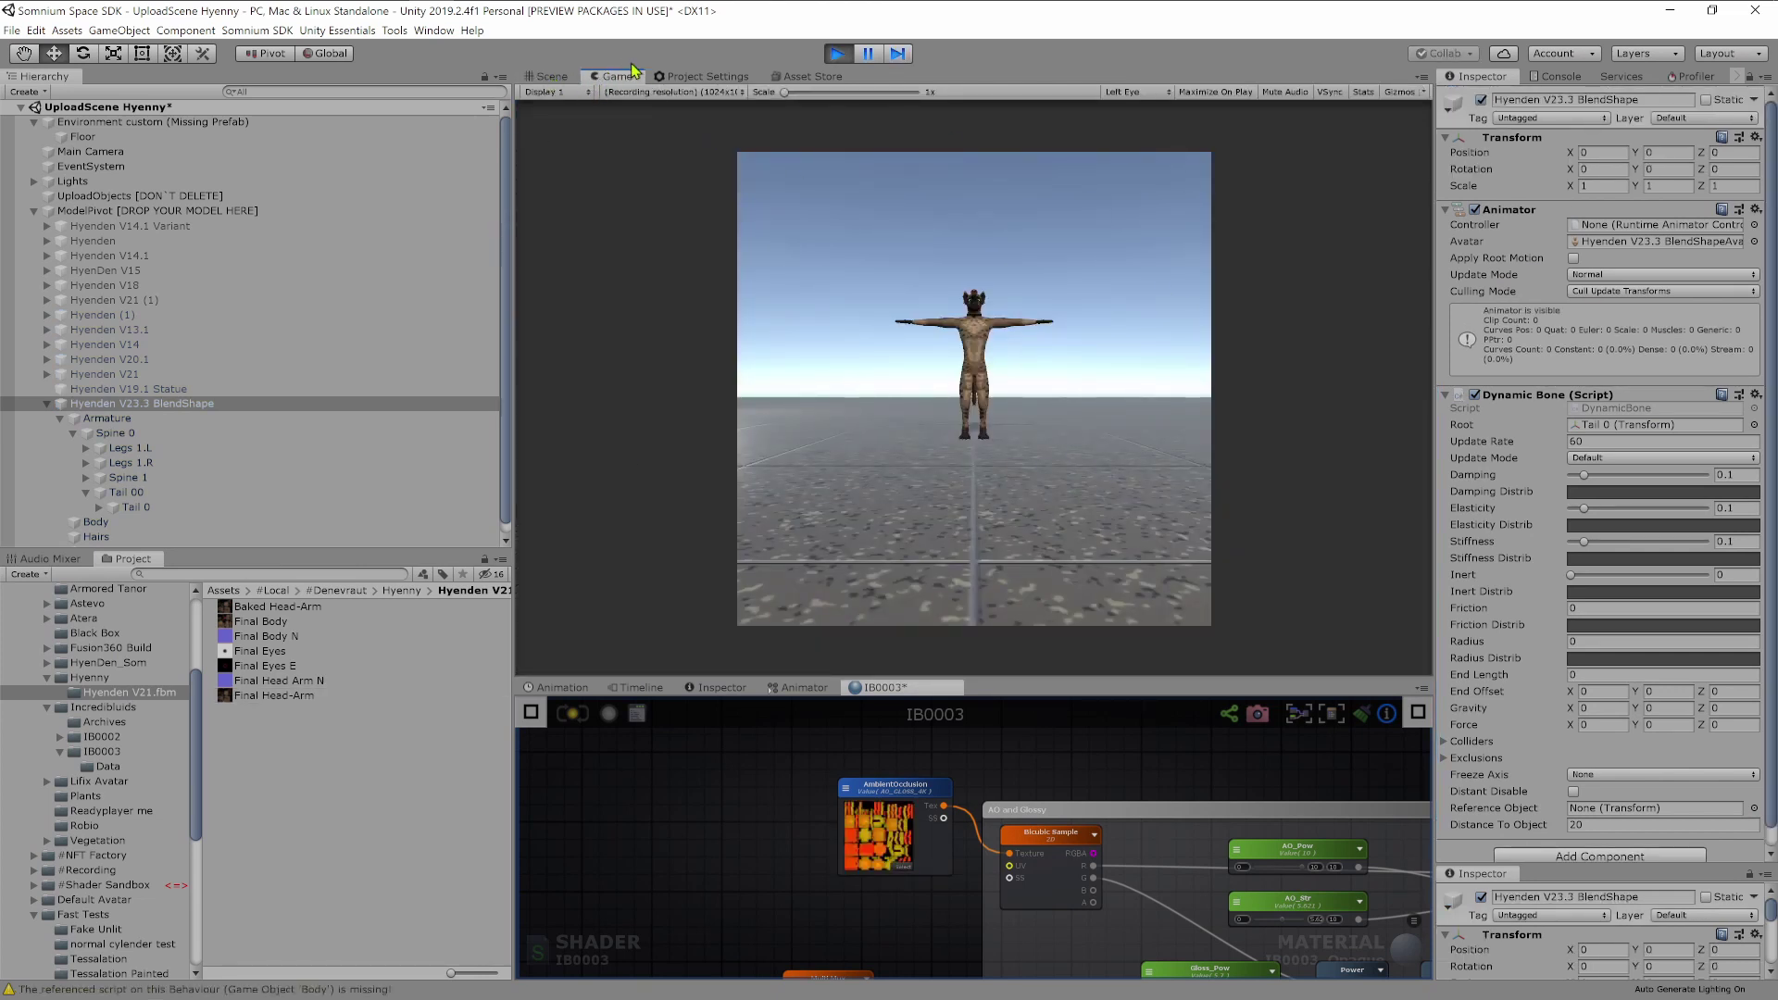
right_click(600, 78)
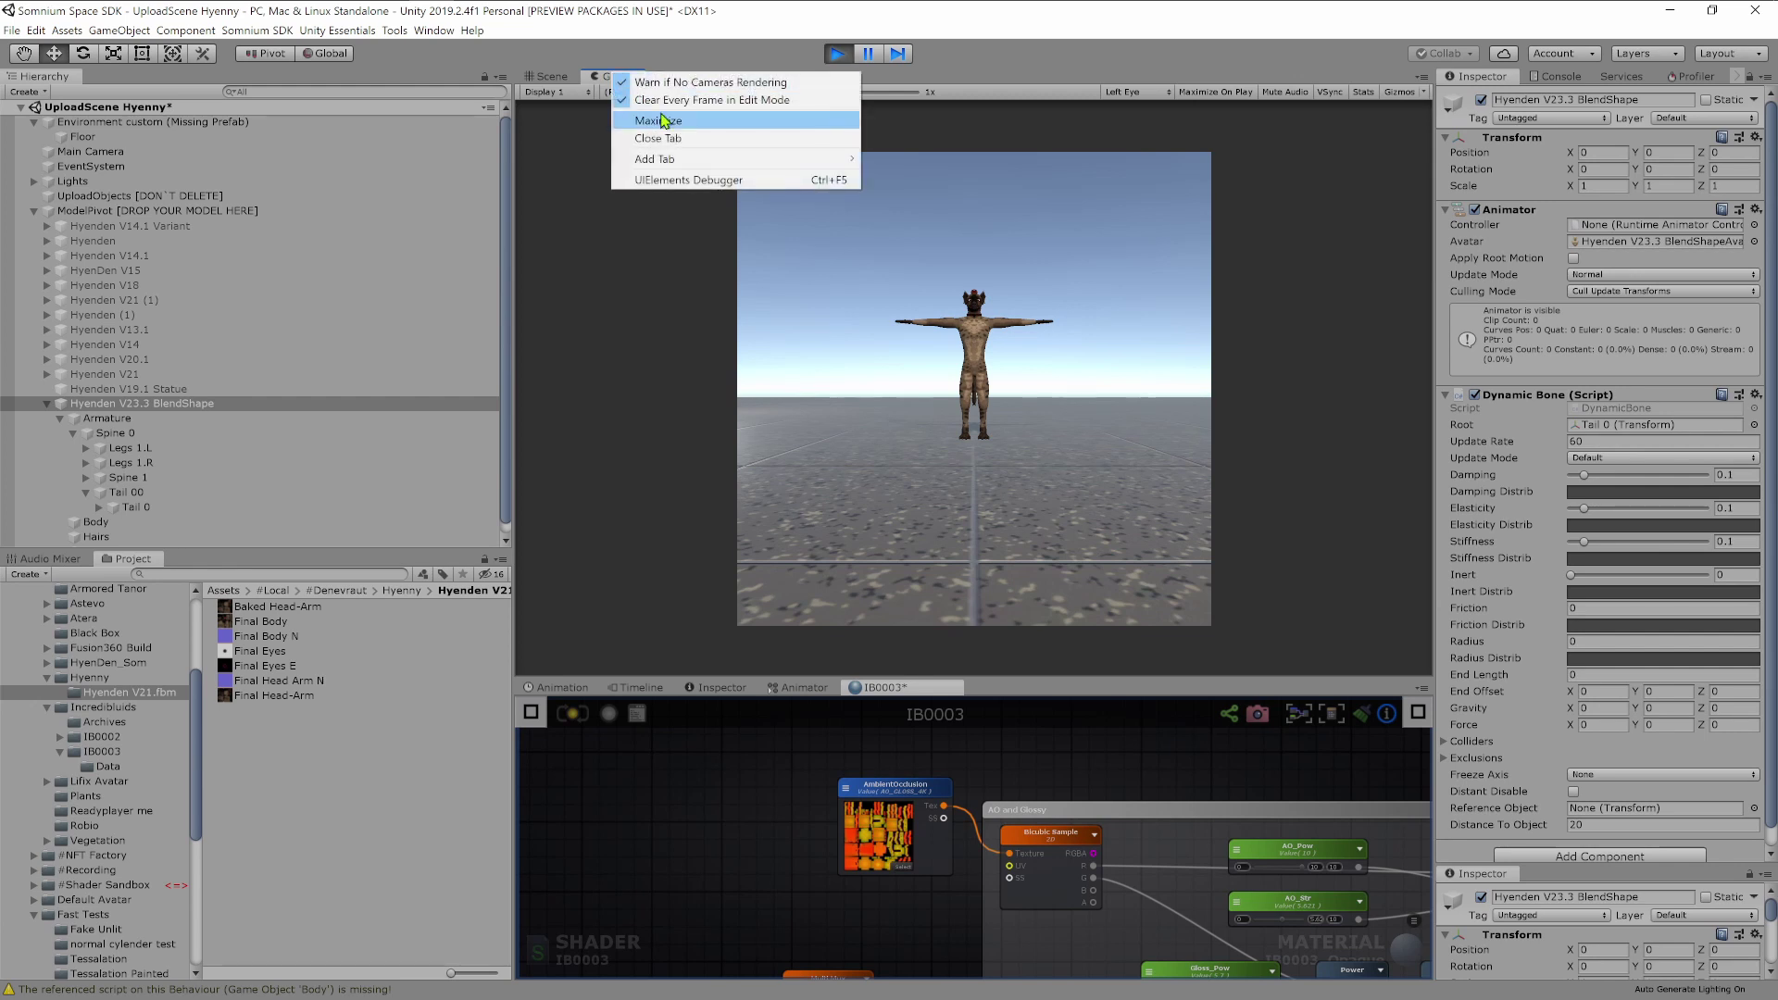
click(542, 136)
click(551, 79)
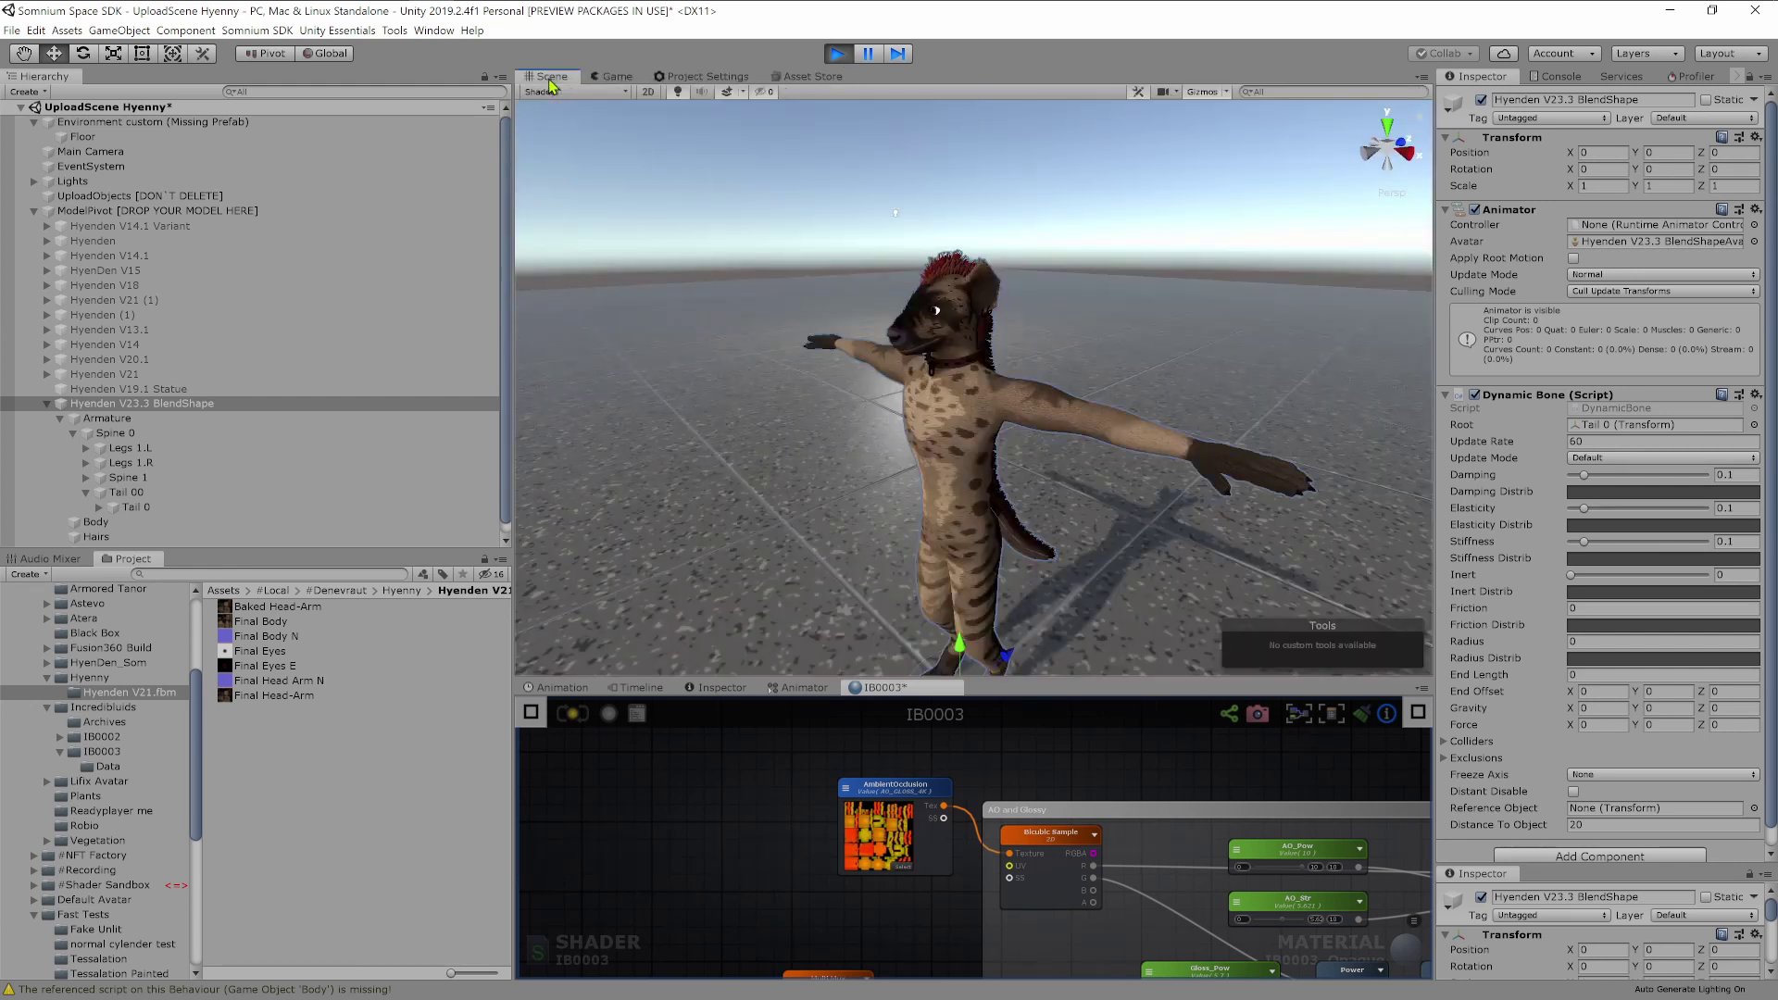
Move the avatar back and forth along the X axis to test the tail's physics from behind.
key(w)
right_drag(846, 320, 884, 366)
key(s)
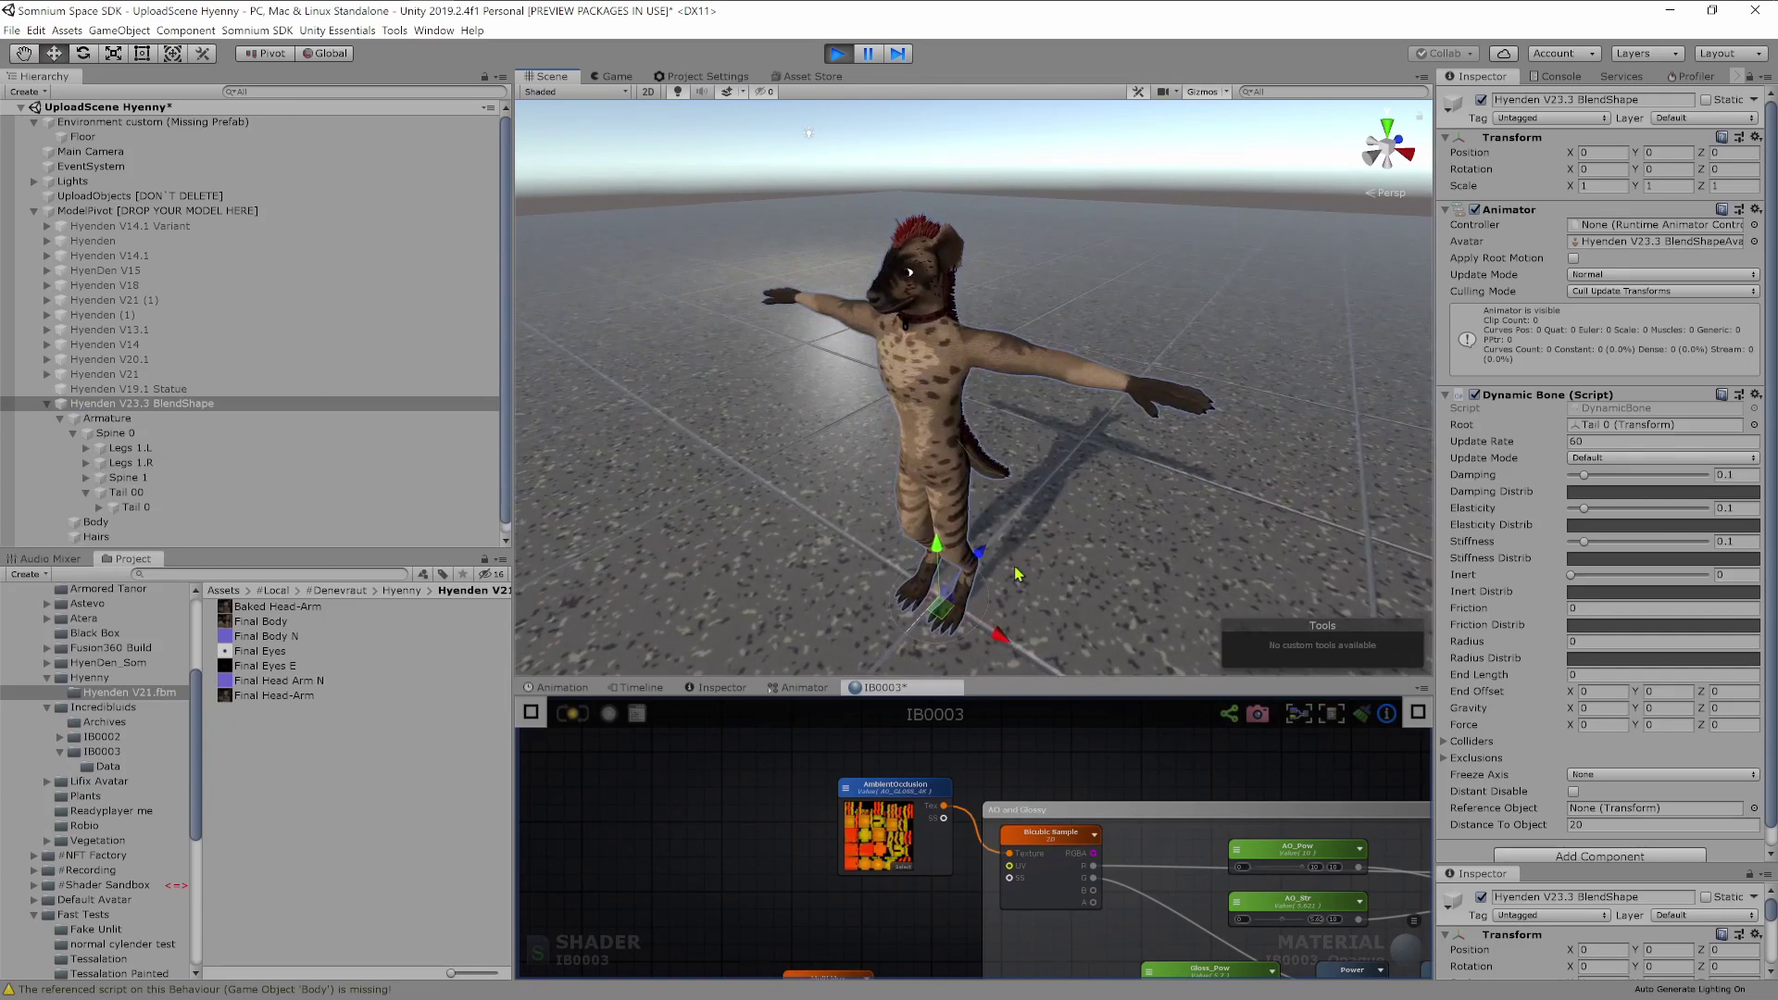
right_drag(1015, 619, 611, 433)
key(d)
right_drag(931, 373, 977, 421)
key(w)
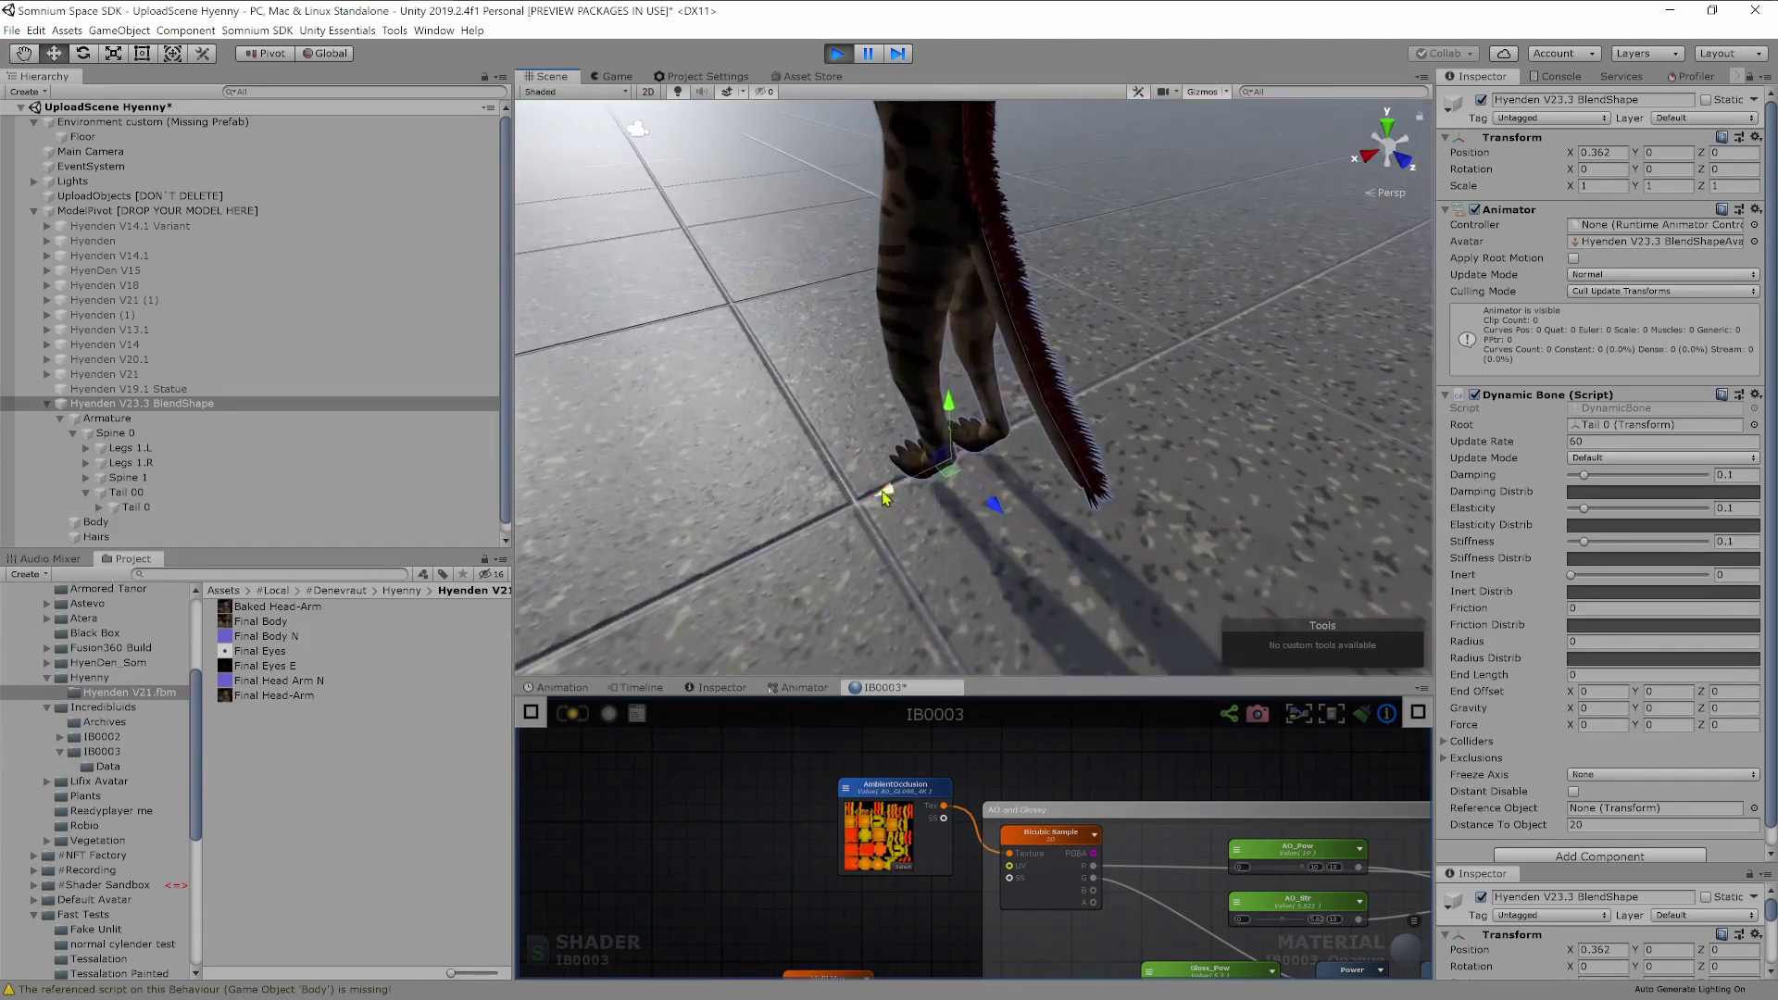
mouse_move(884, 493)
mouse_down()
mouse_move(787, 498)
mouse_move(879, 465)
mouse_up()
right_drag(926, 446, 998, 383)
key(a)
drag(923, 593, 870, 580)
key(s)
right_drag(1112, 424, 1119, 418)
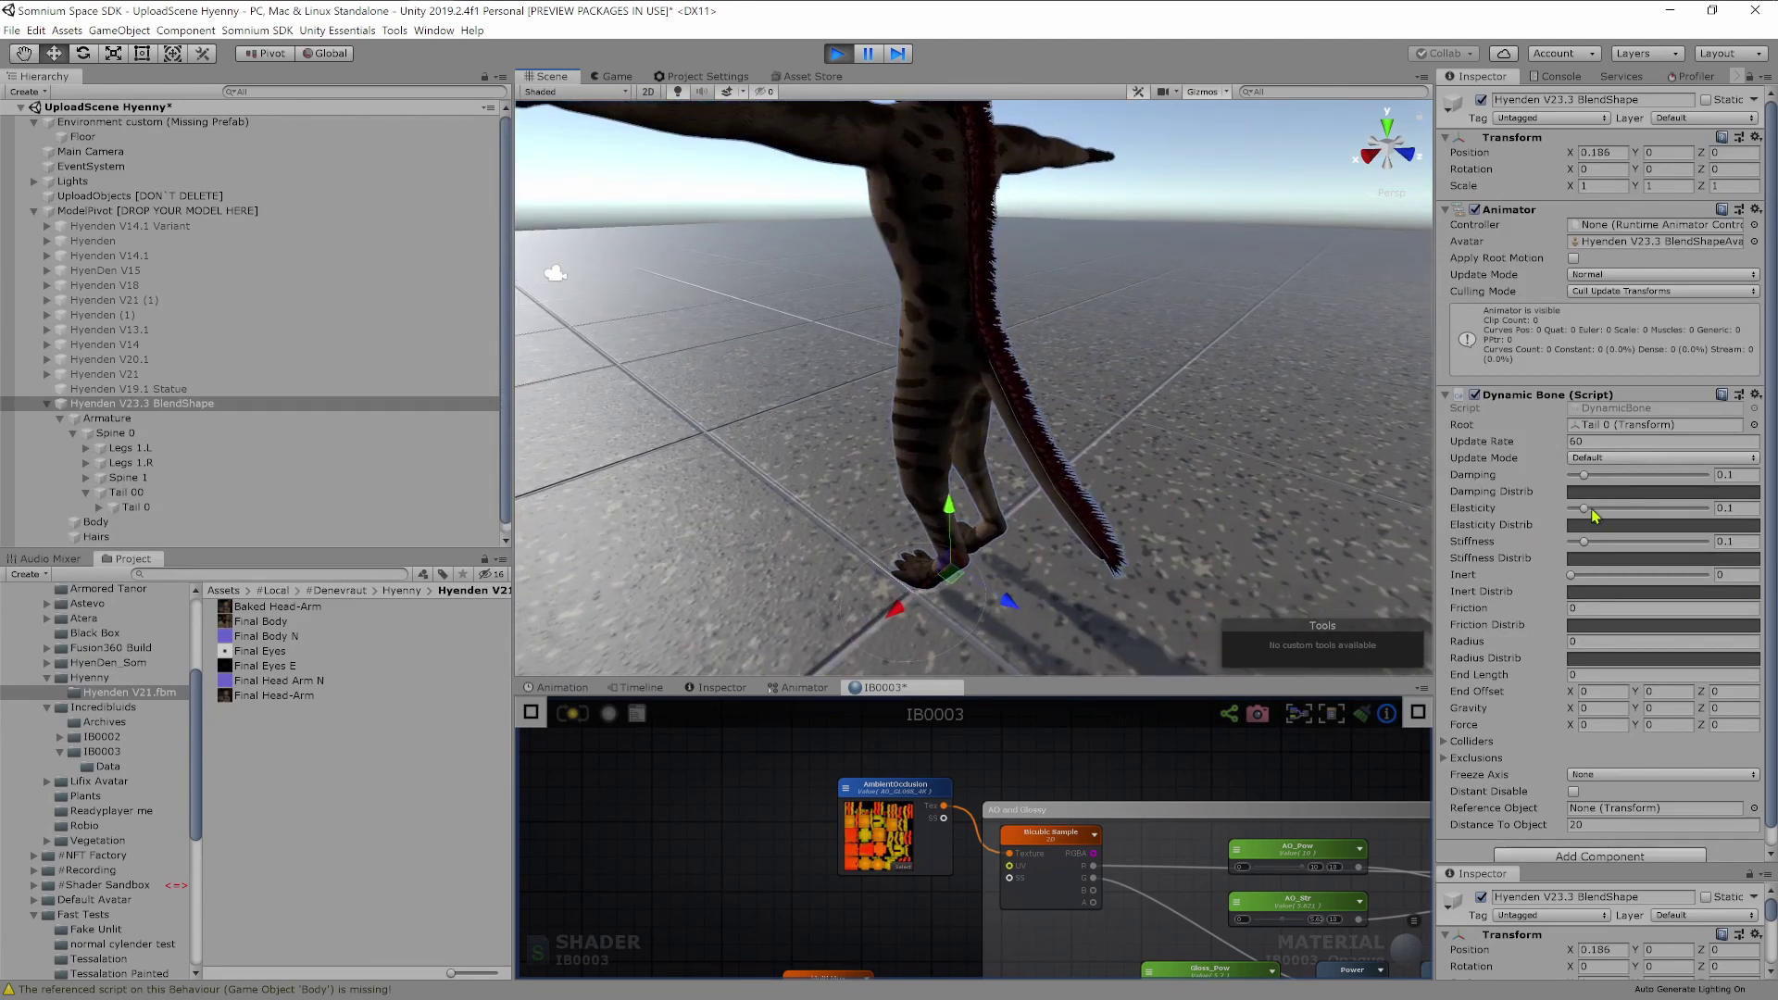
Set the Dynamic Bone's Elasticity to 0.045 and move the avatar along X to test the tail.
drag(906, 601, 903, 645)
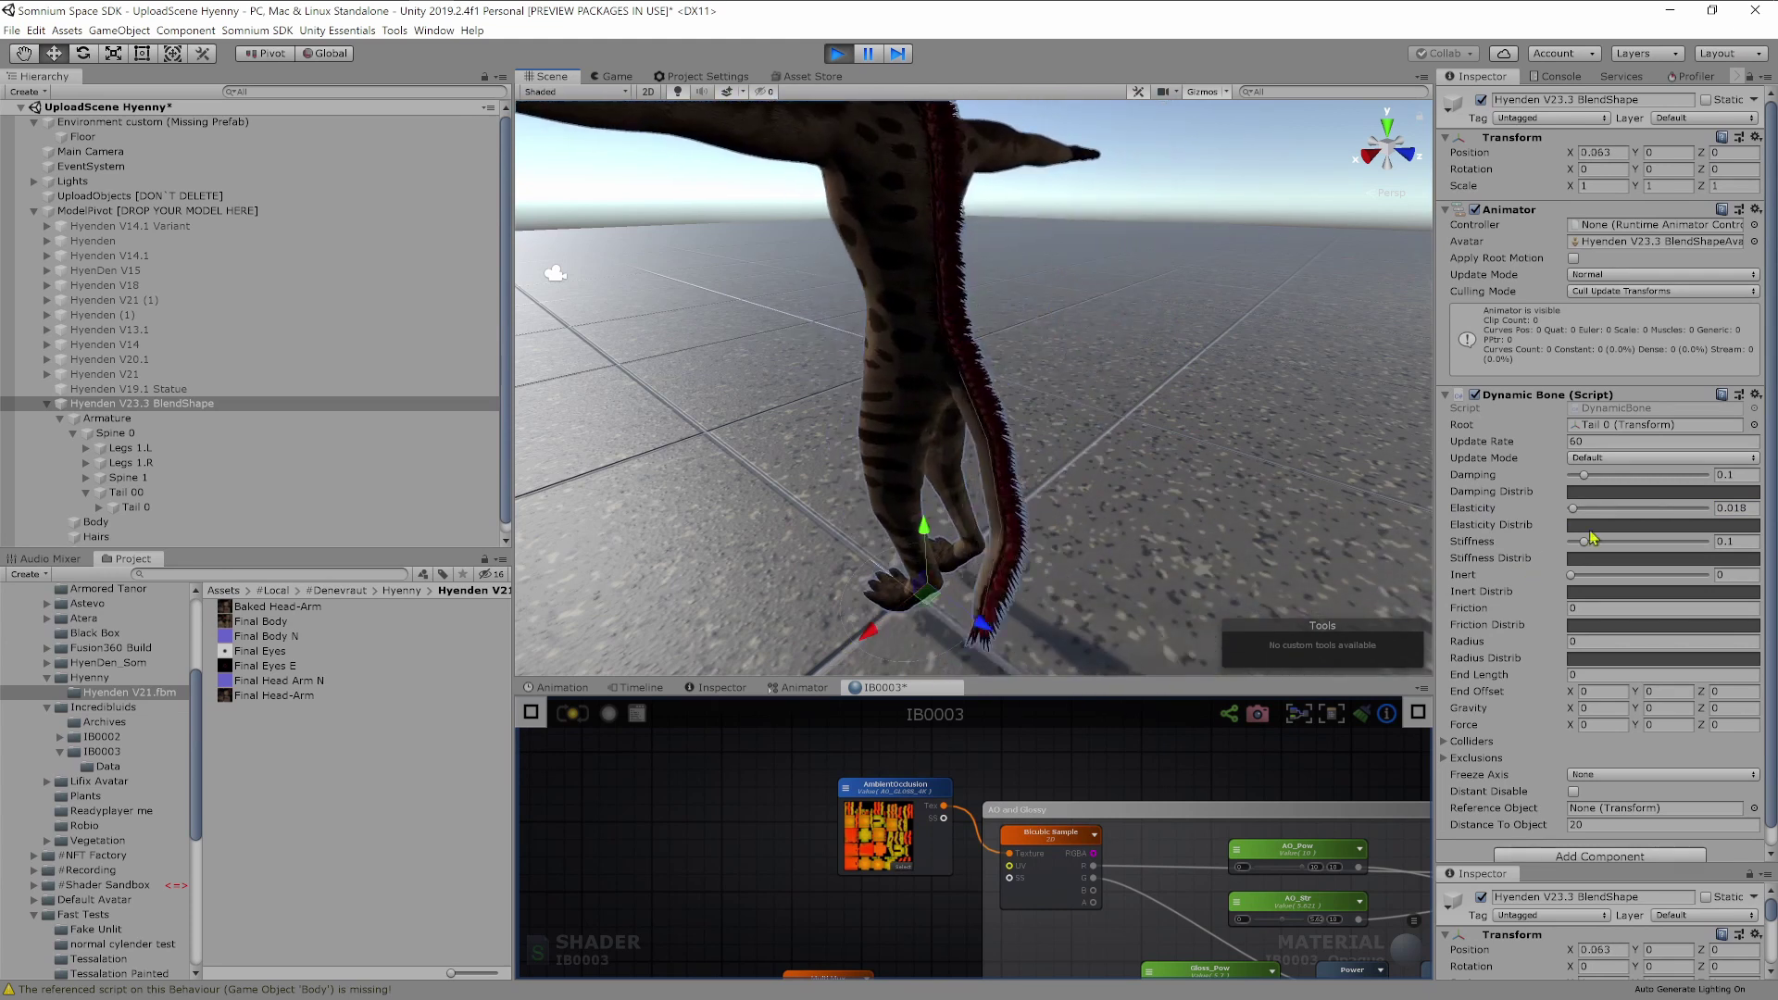
drag(1574, 510, 1576, 512)
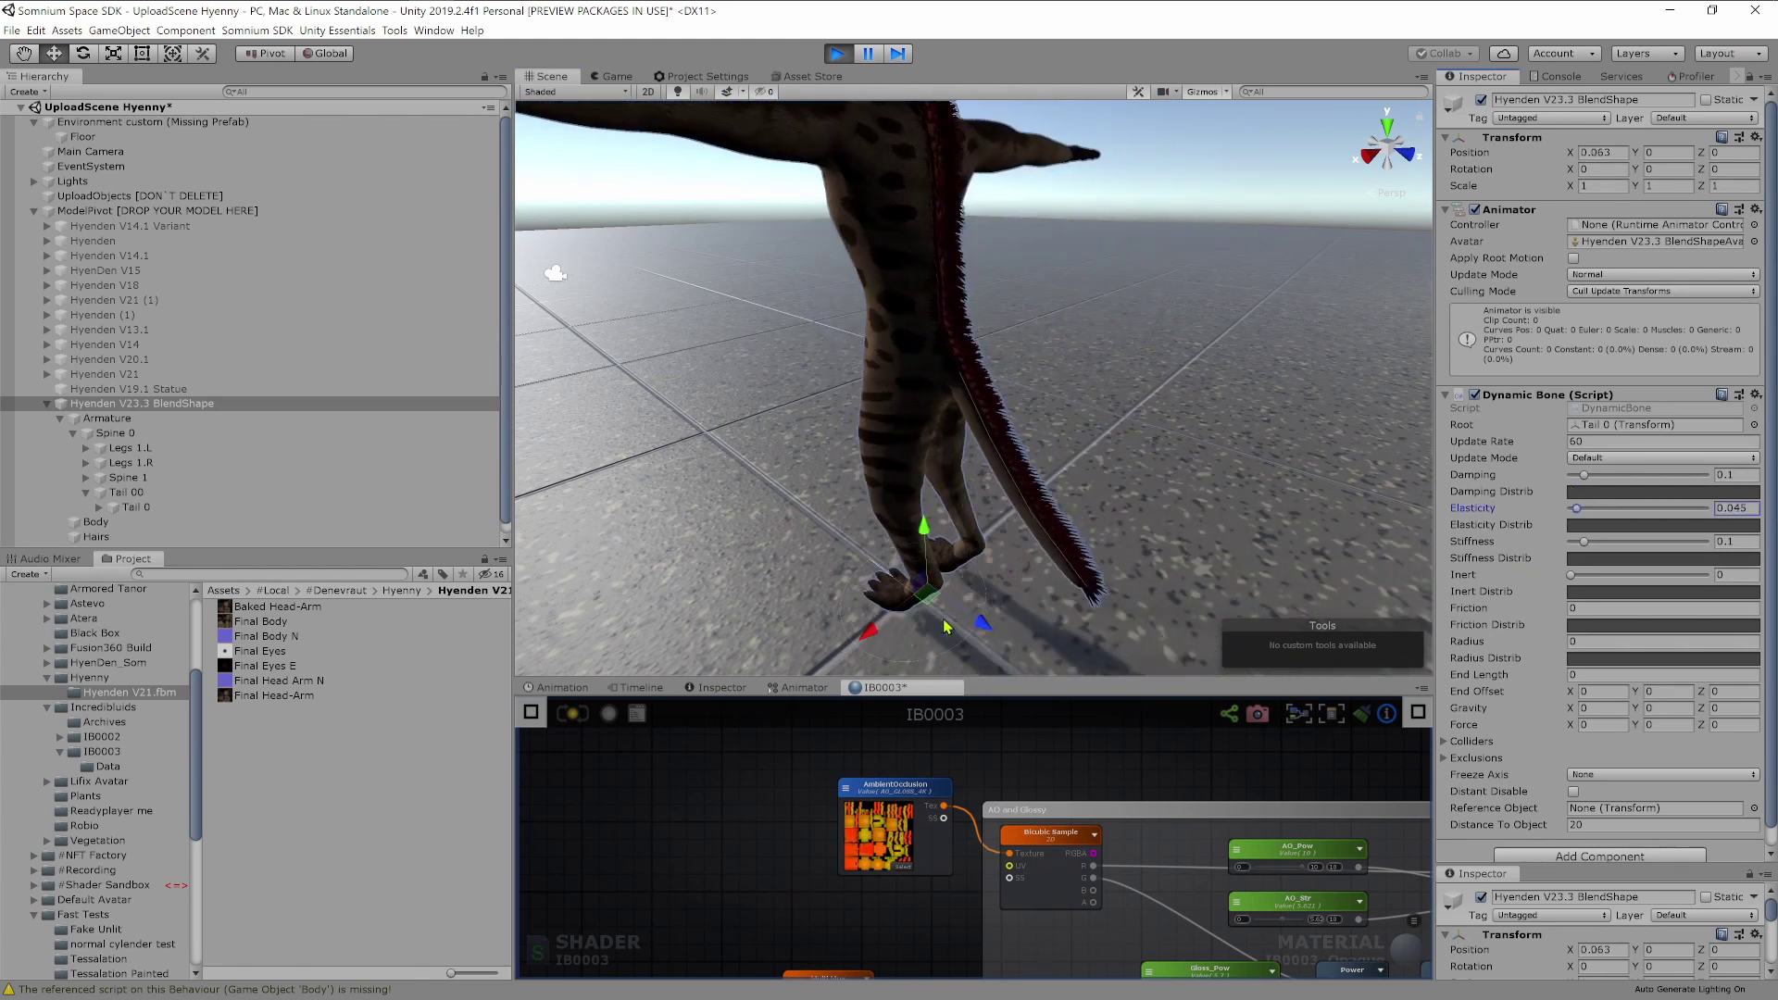
drag(947, 628, 845, 637)
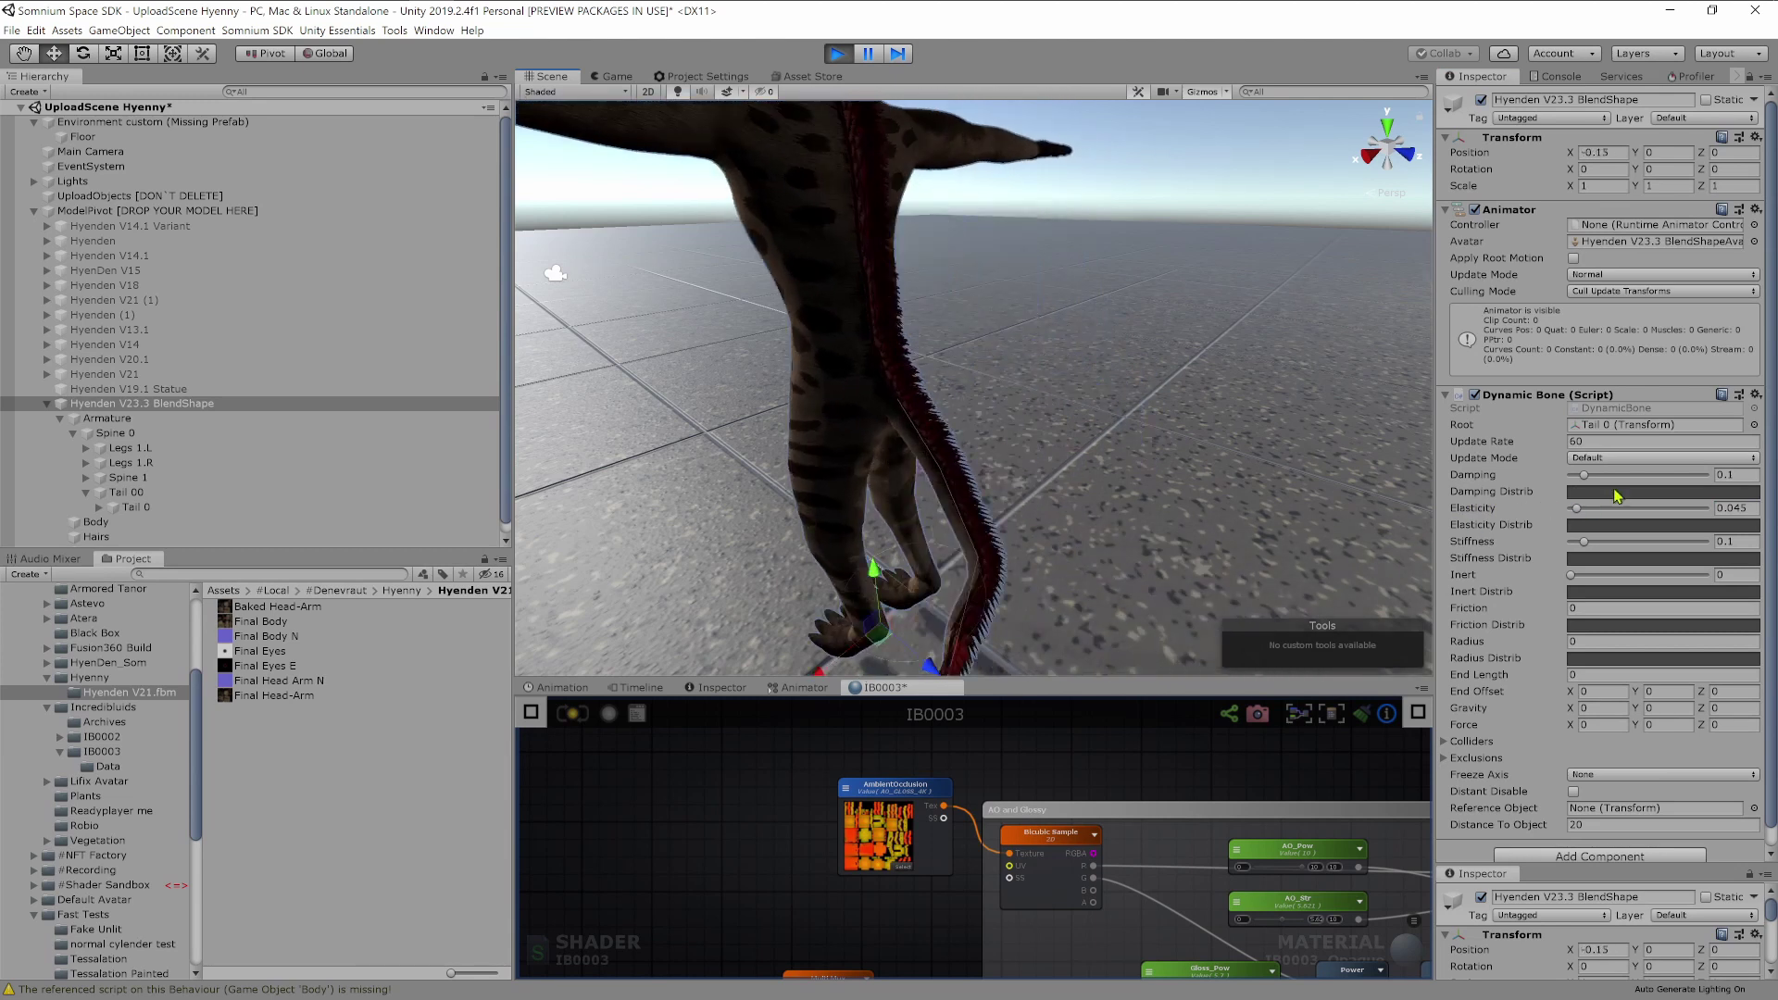
Set the Dynamic Bone's Damping to 0.025 and move the avatar along X to test the tail's swing.
click(1578, 475)
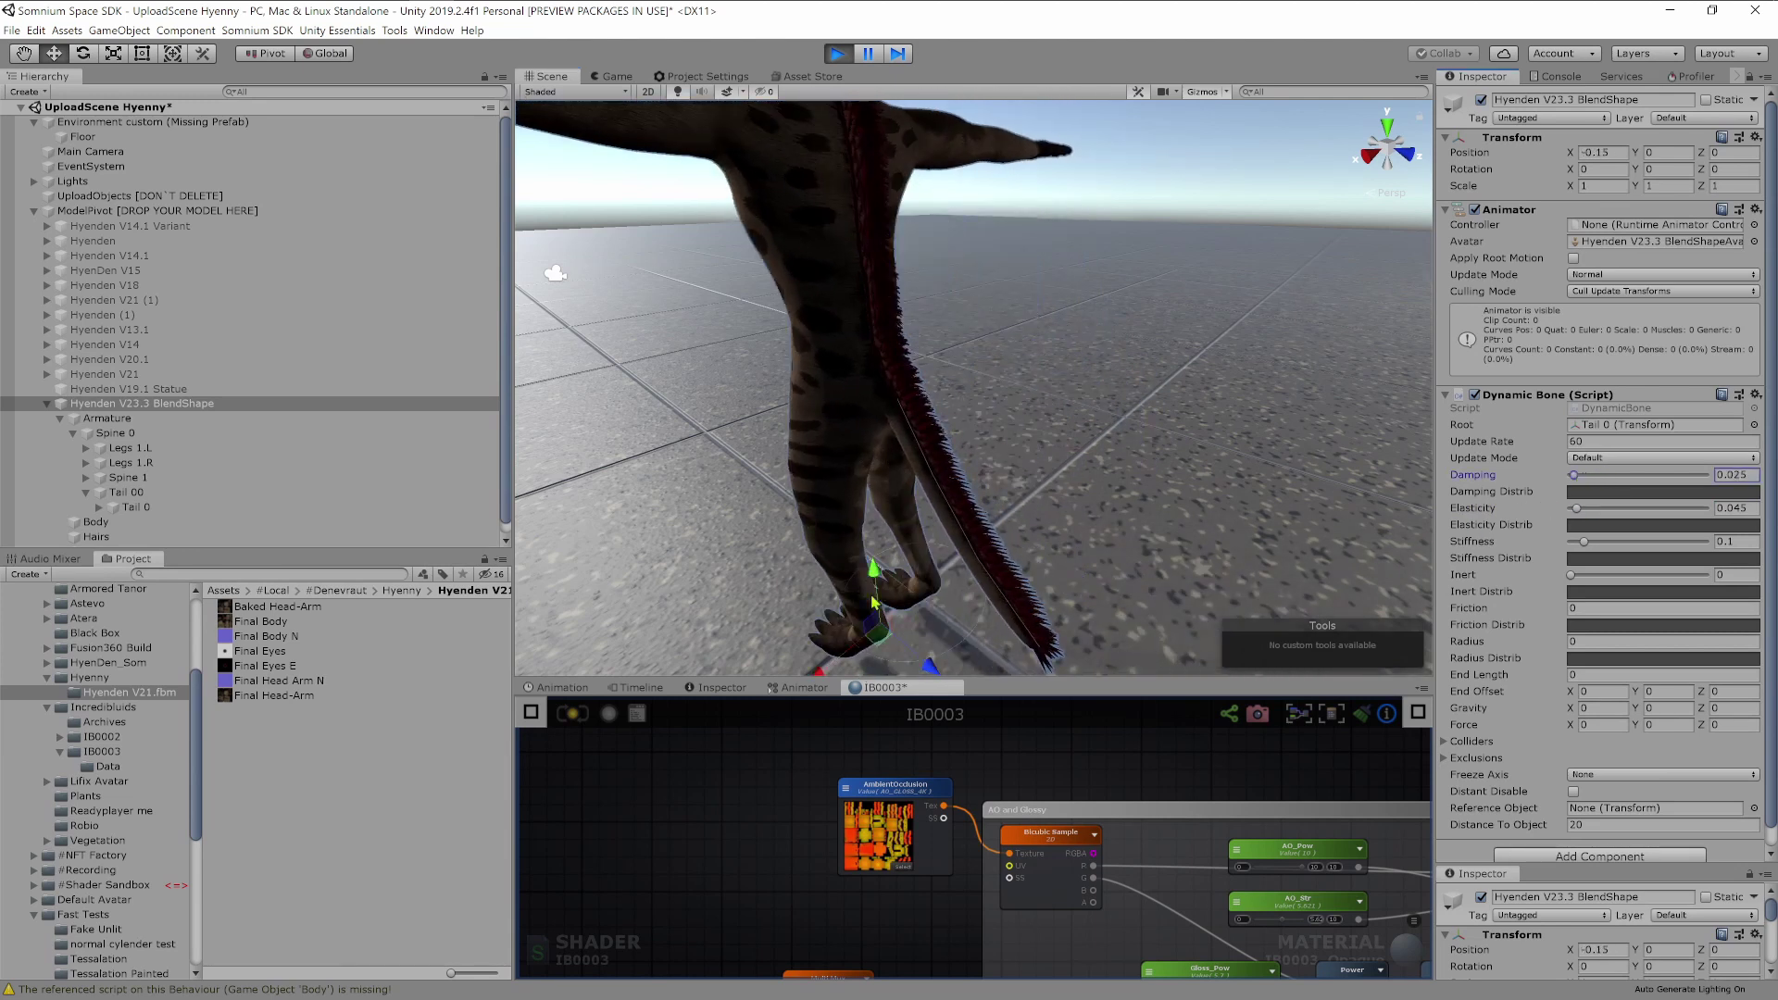
drag(829, 658, 929, 593)
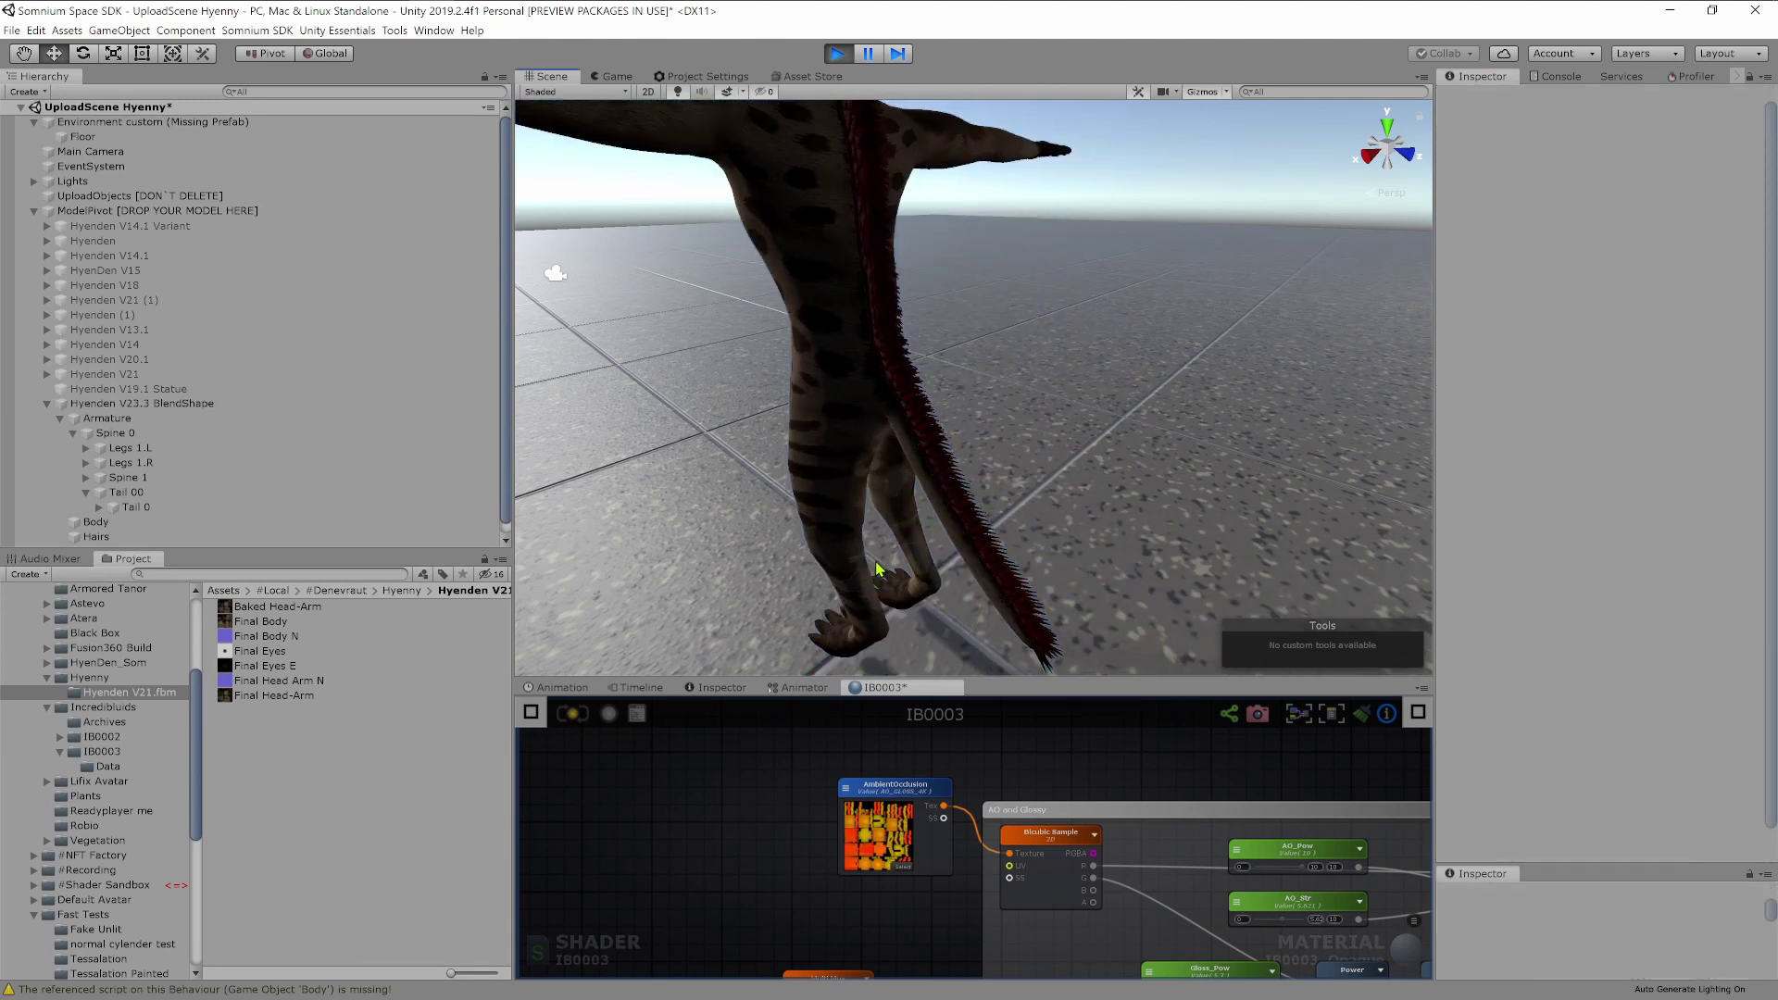
middle_drag(877, 564, 888, 560)
scroll(888, 560, down, 2)
click(148, 403)
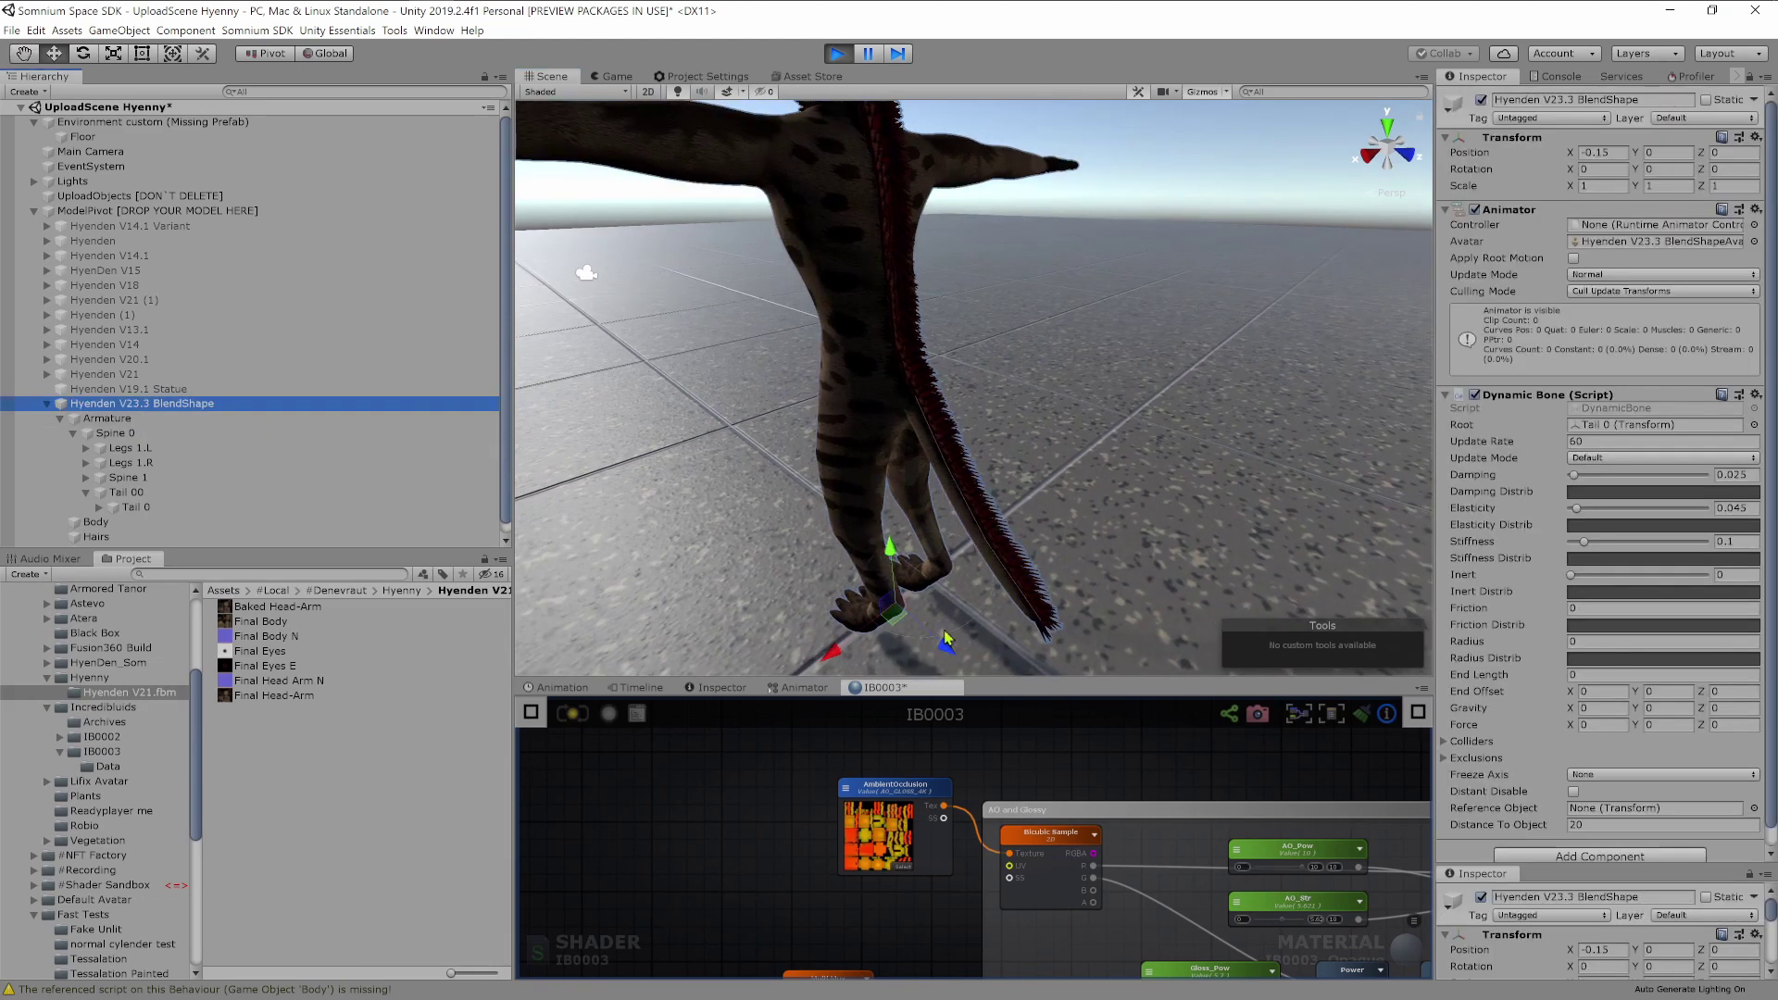
mouse_move(824, 668)
mouse_down()
mouse_move(976, 509)
mouse_move(889, 607)
mouse_move(814, 655)
mouse_up()
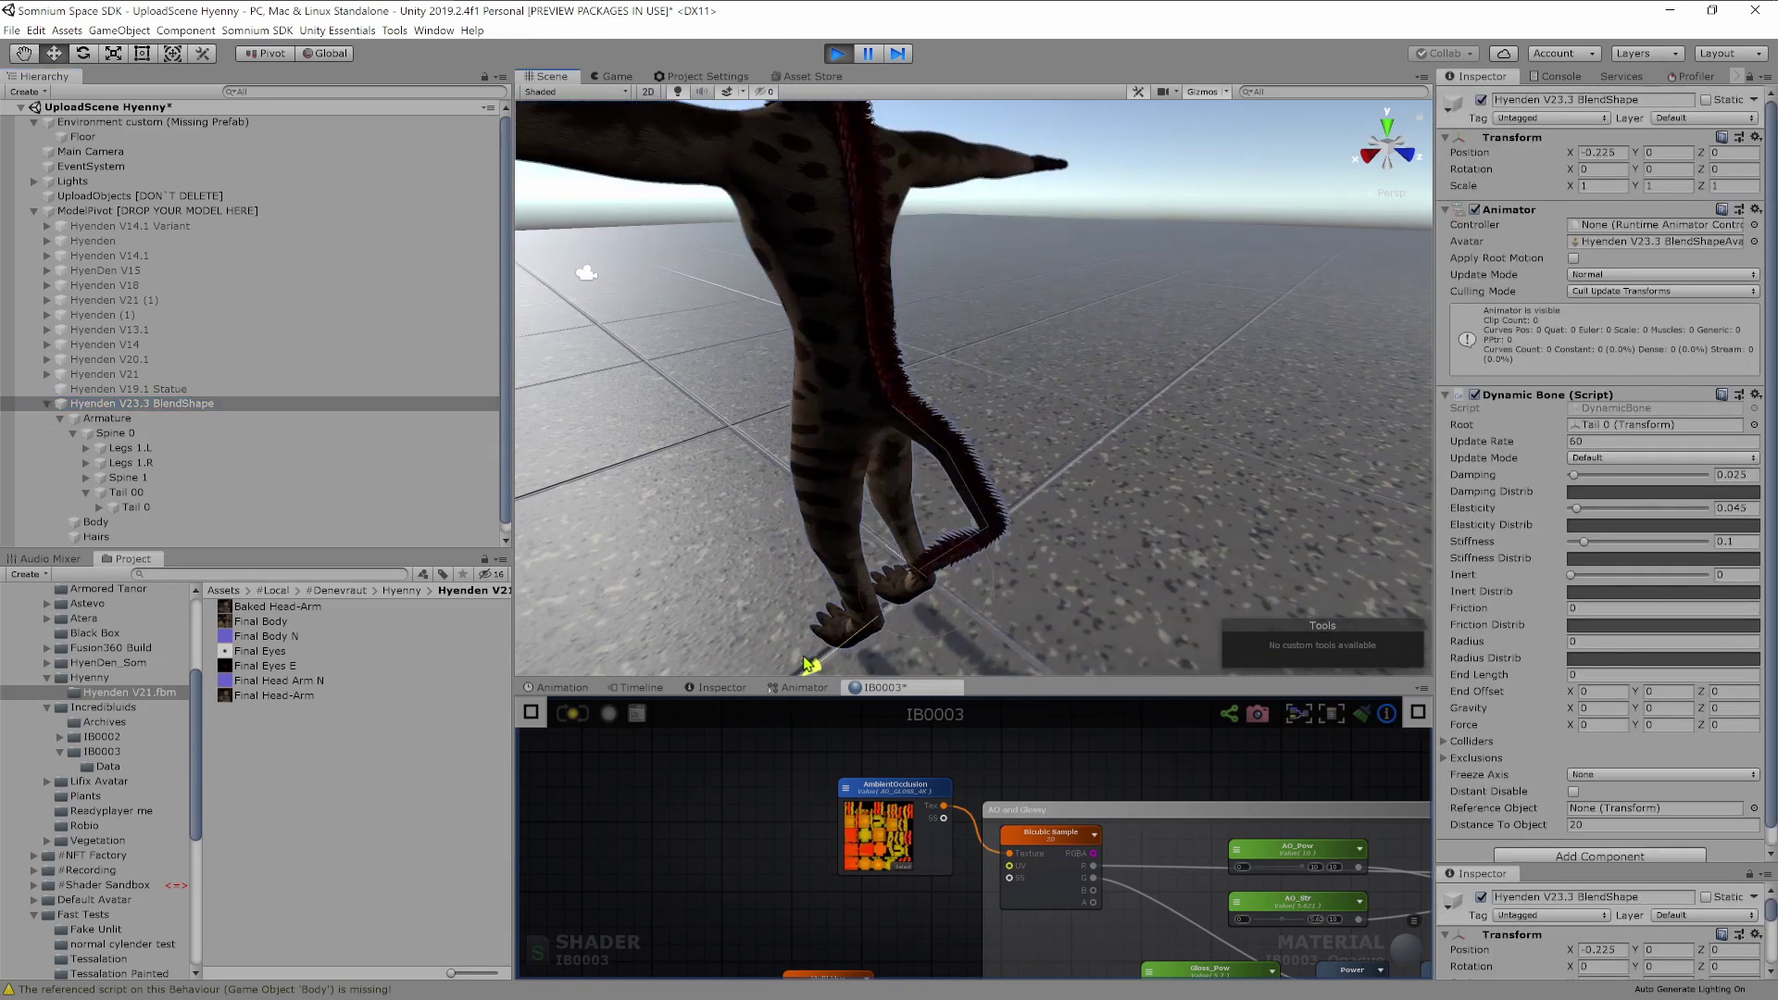
key(f)
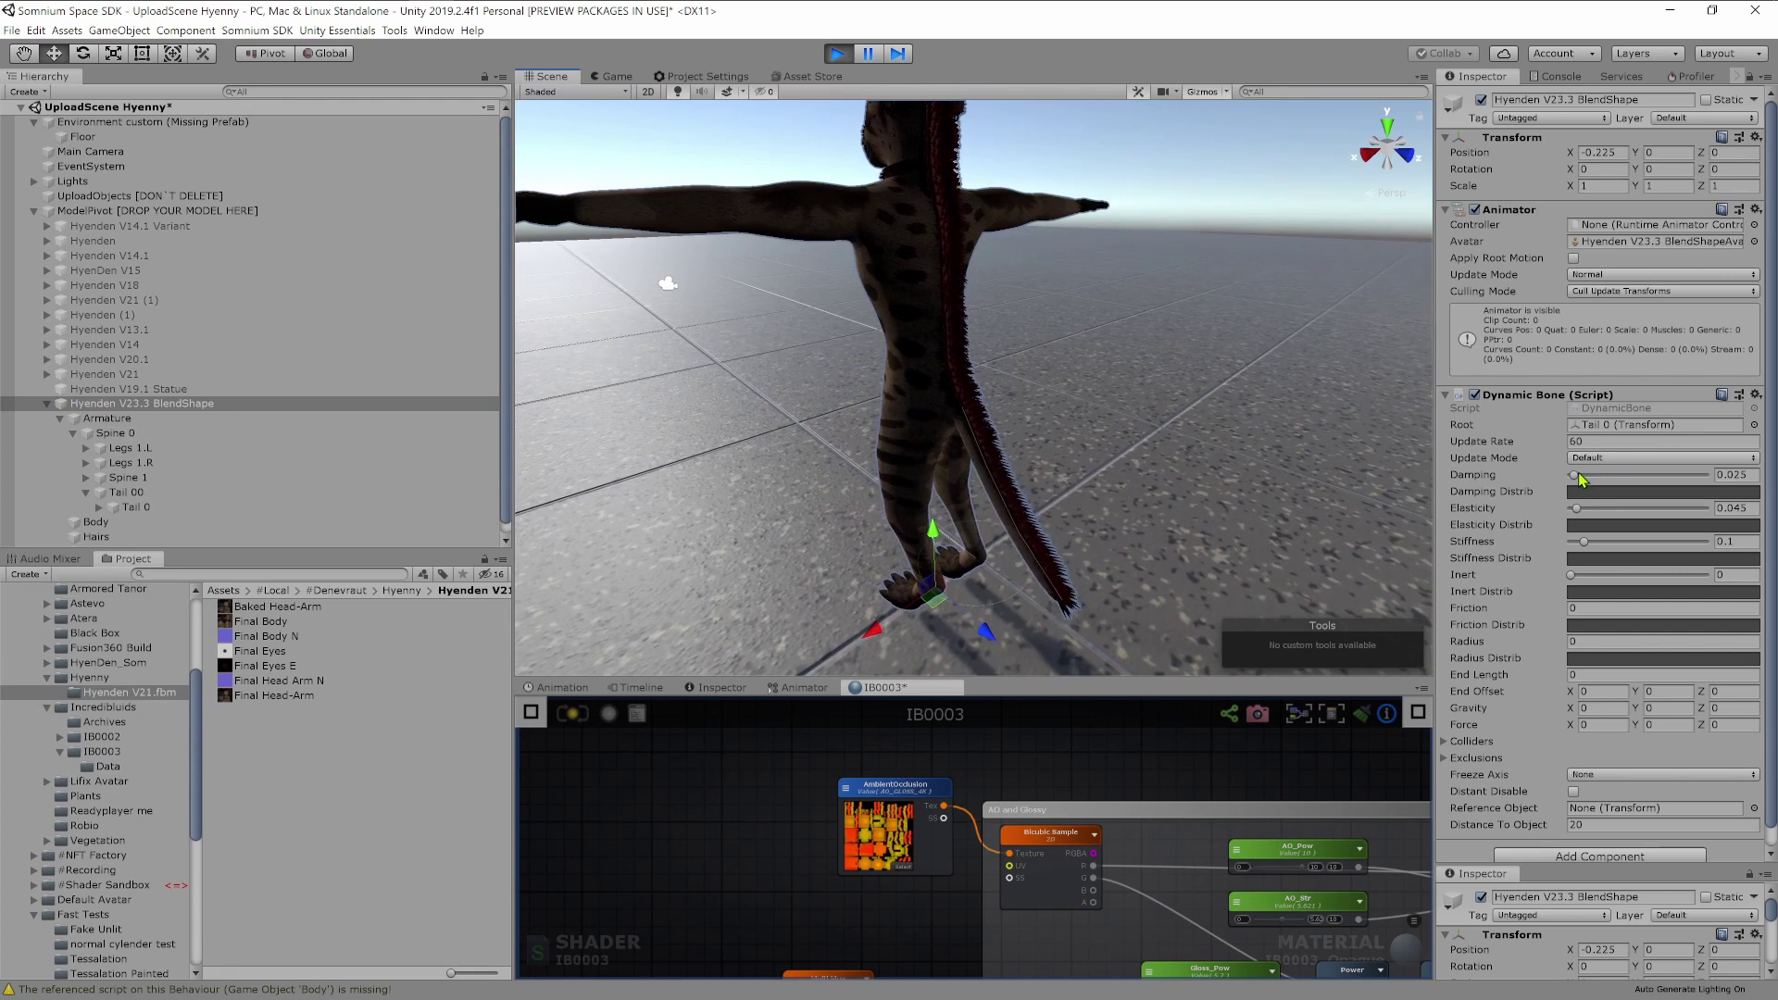
Test the tail with Damping at 1, set Damping to 0.055, and move the avatar along X again.
mouse_move(889, 625)
mouse_down()
mouse_move(992, 595)
mouse_move(765, 676)
mouse_move(1071, 496)
mouse_move(896, 607)
mouse_up()
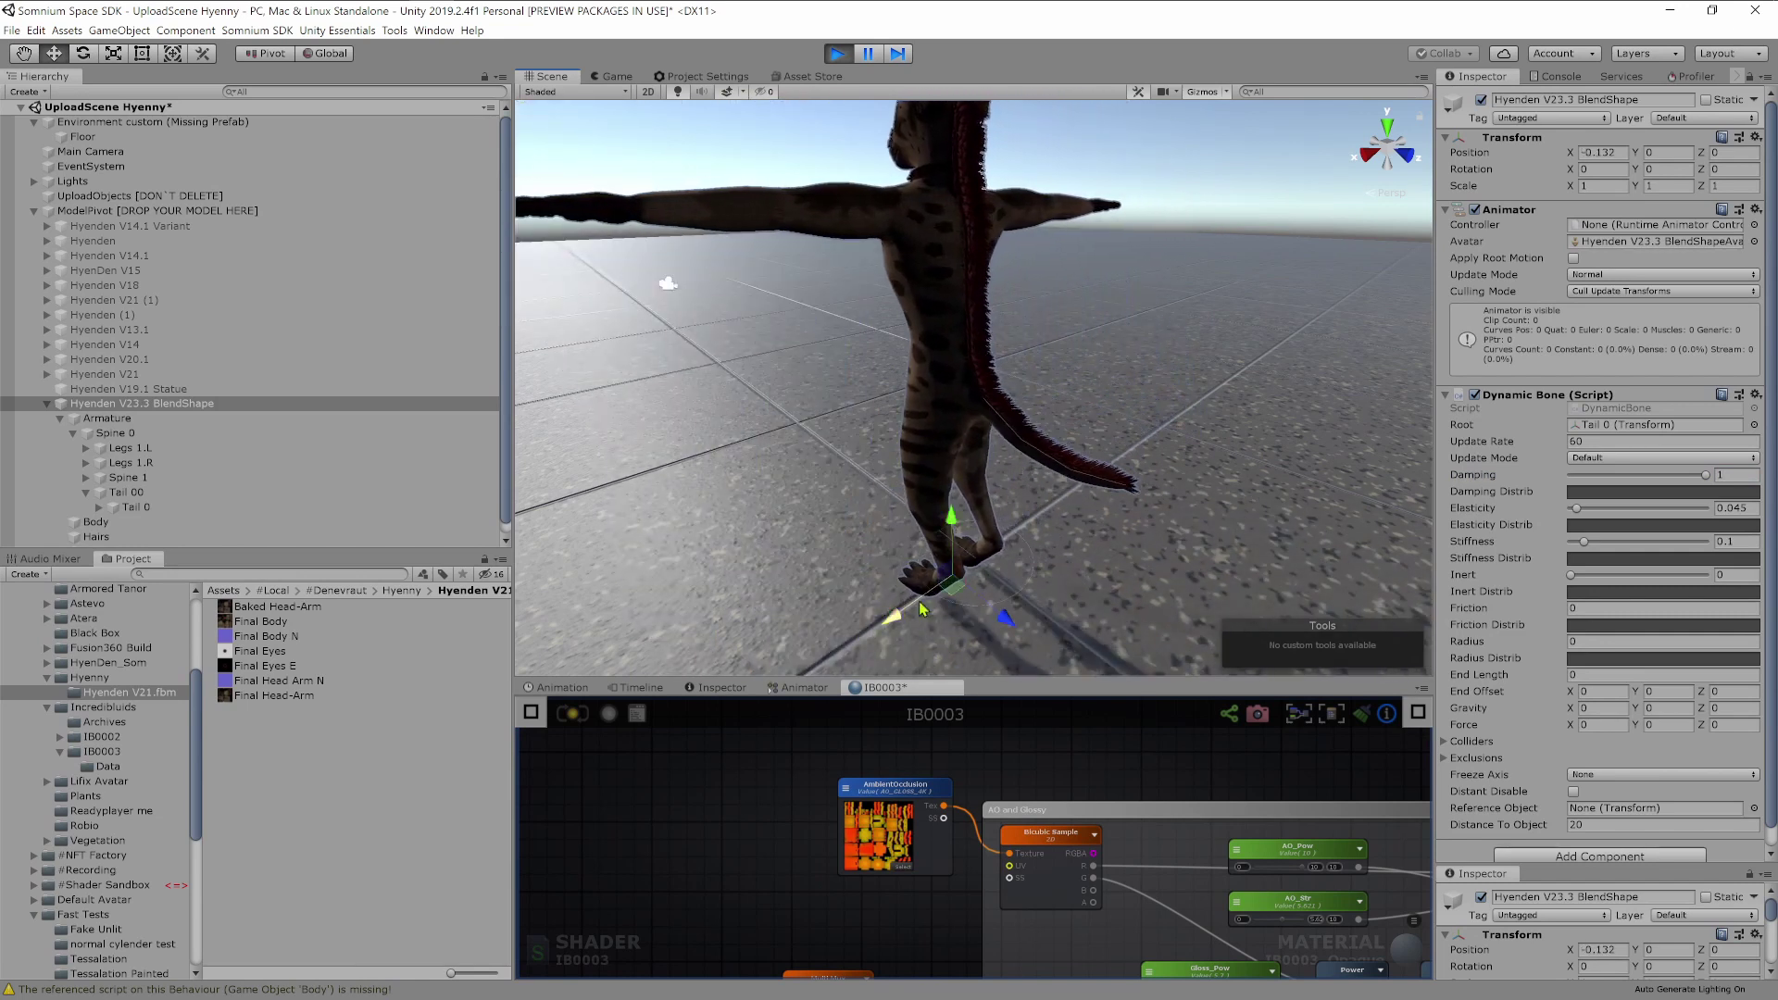
drag(1707, 475, 1607, 468)
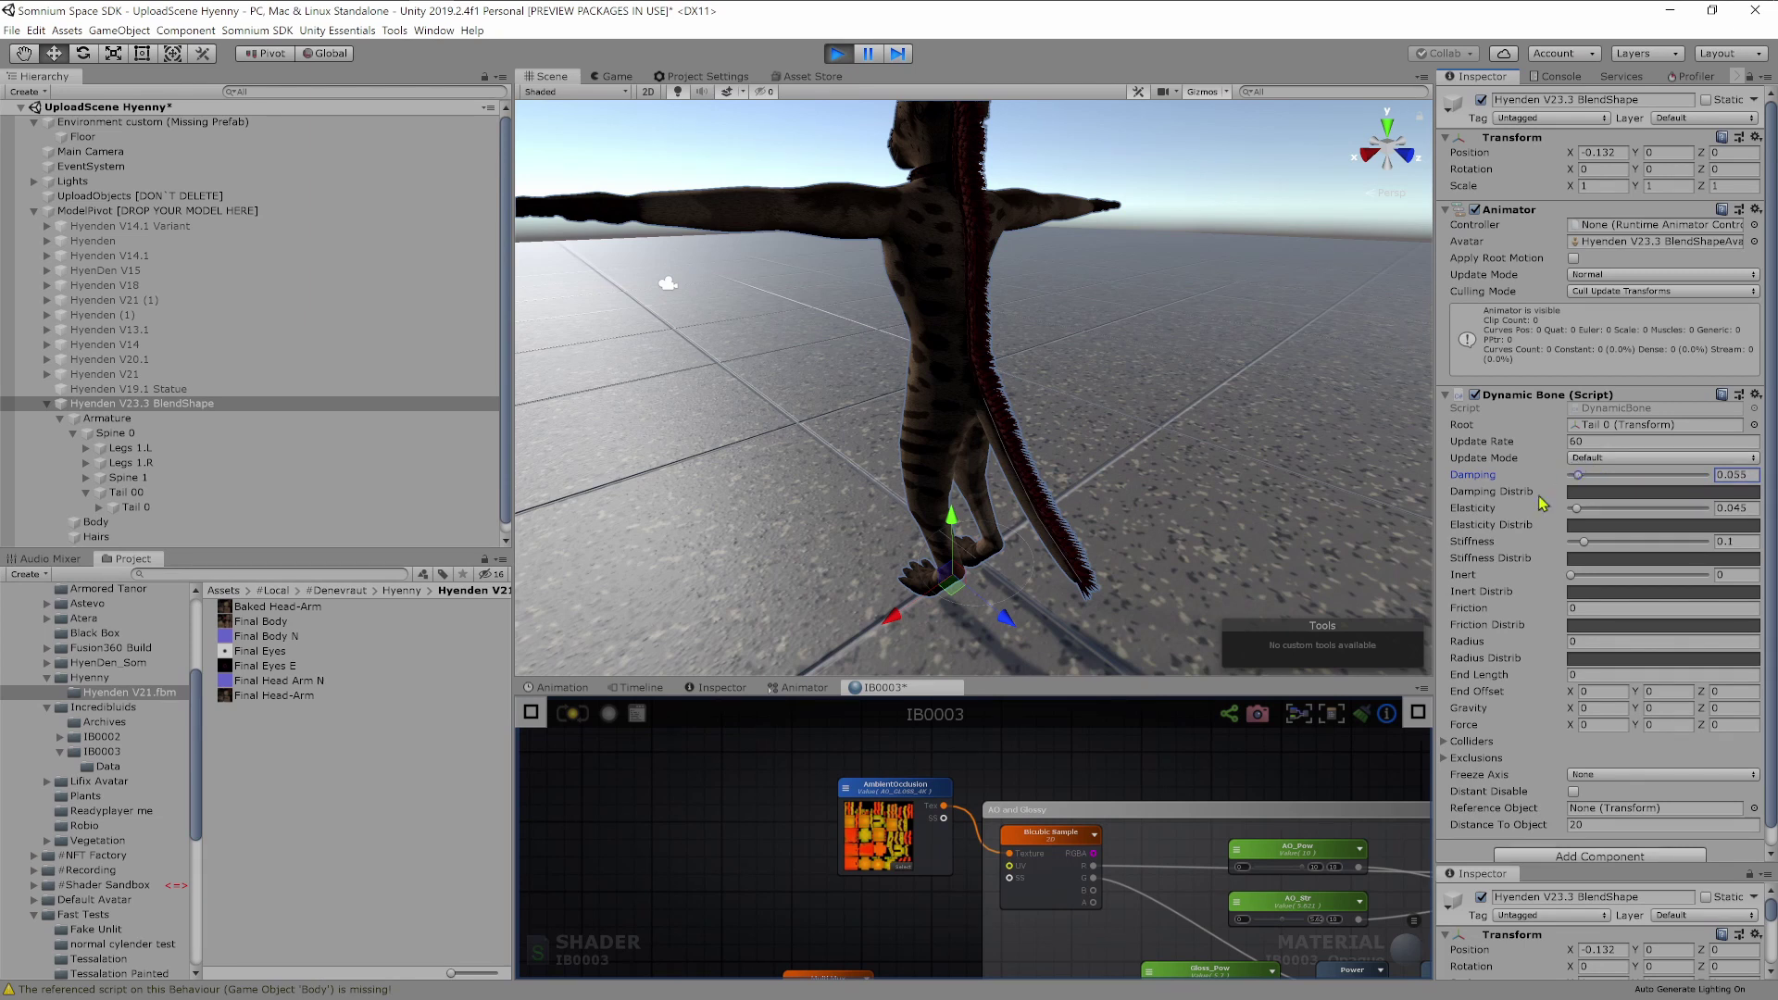
mouse_move(904, 616)
mouse_down()
mouse_move(1006, 558)
mouse_move(911, 612)
mouse_up()
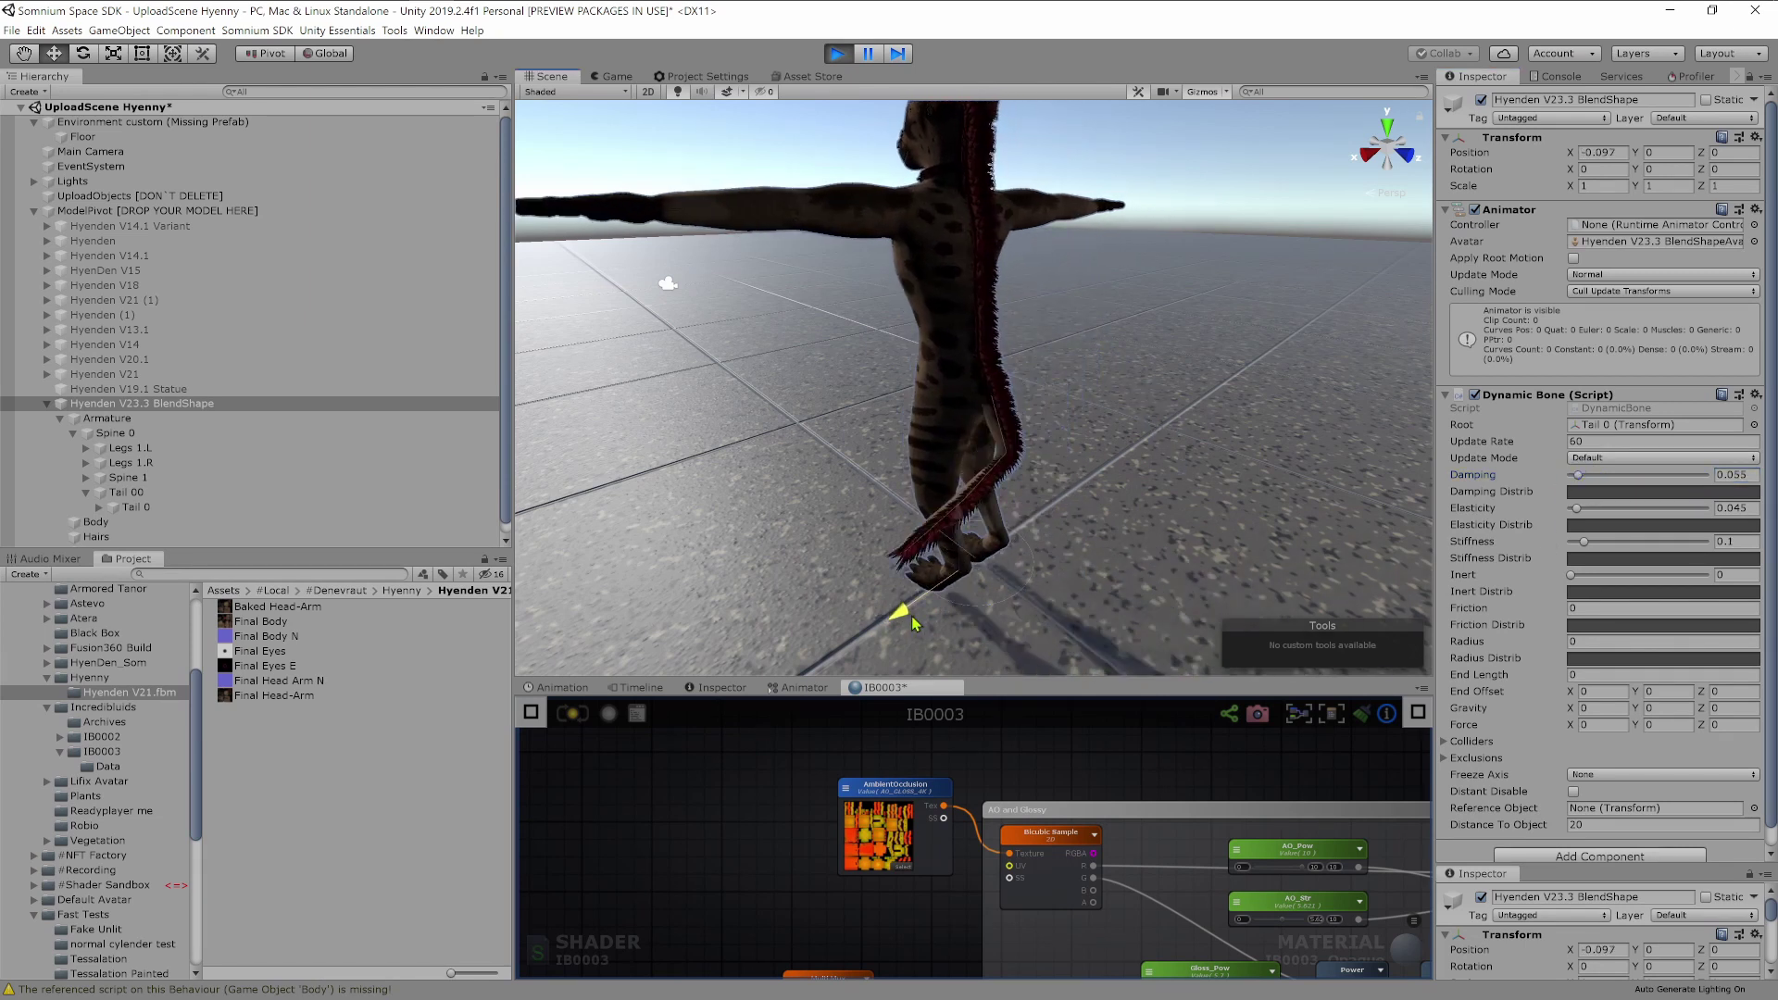
Raise the Dynamic Bone's Stiffness to 0.483 and to 0.983, moving the avatar along X to test each value.
drag(1583, 543, 1620, 542)
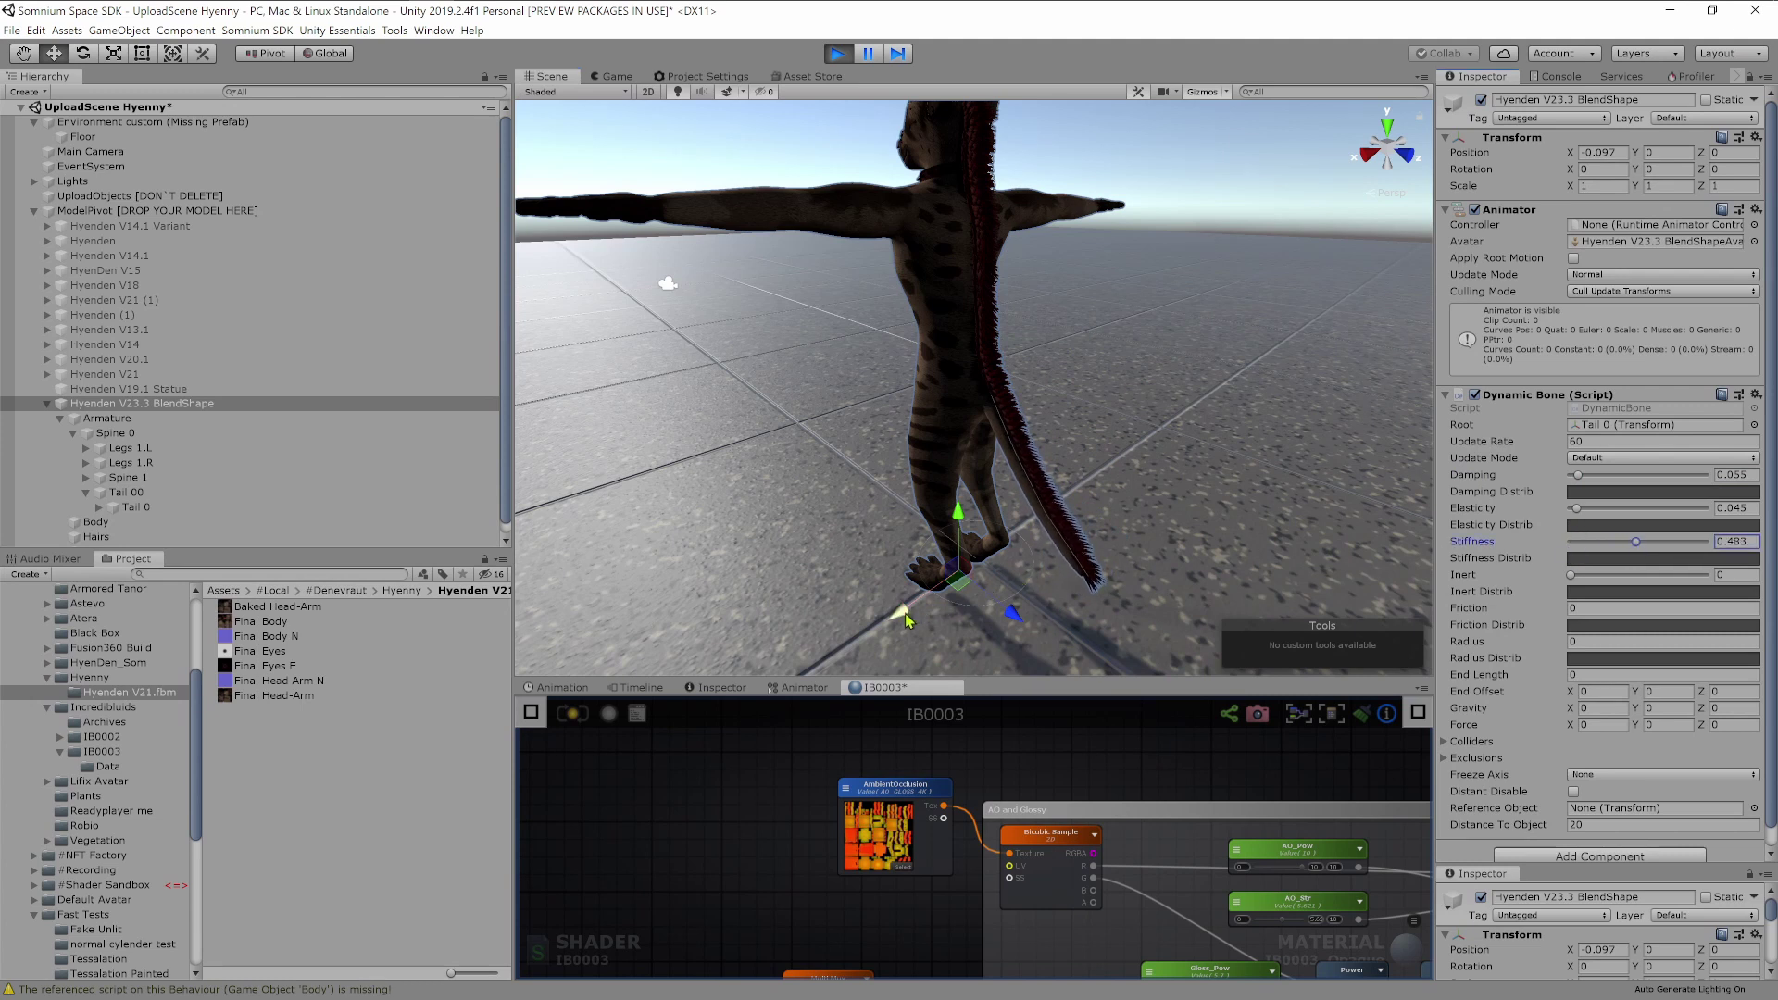
mouse_move(904, 615)
mouse_down()
mouse_move(1024, 515)
mouse_move(926, 594)
mouse_up()
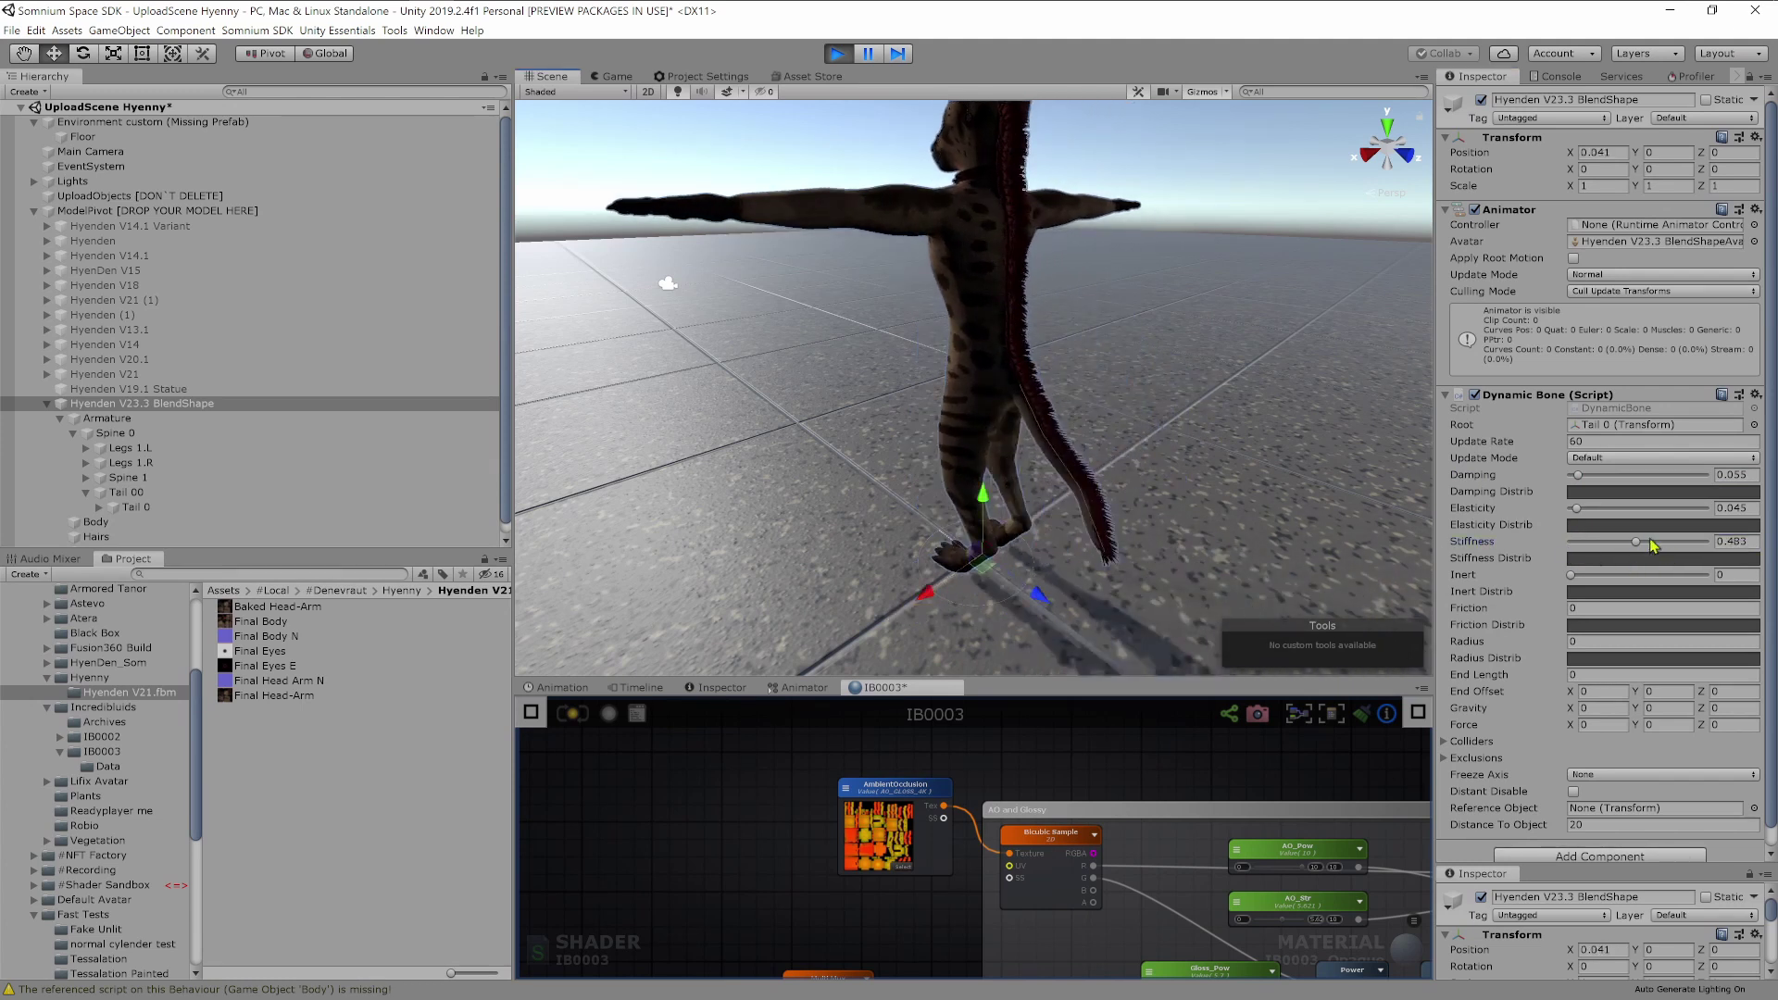
drag(1650, 545, 1694, 539)
mouse_move(927, 594)
mouse_down()
mouse_move(956, 608)
mouse_move(936, 592)
mouse_move(884, 631)
mouse_move(913, 602)
mouse_up()
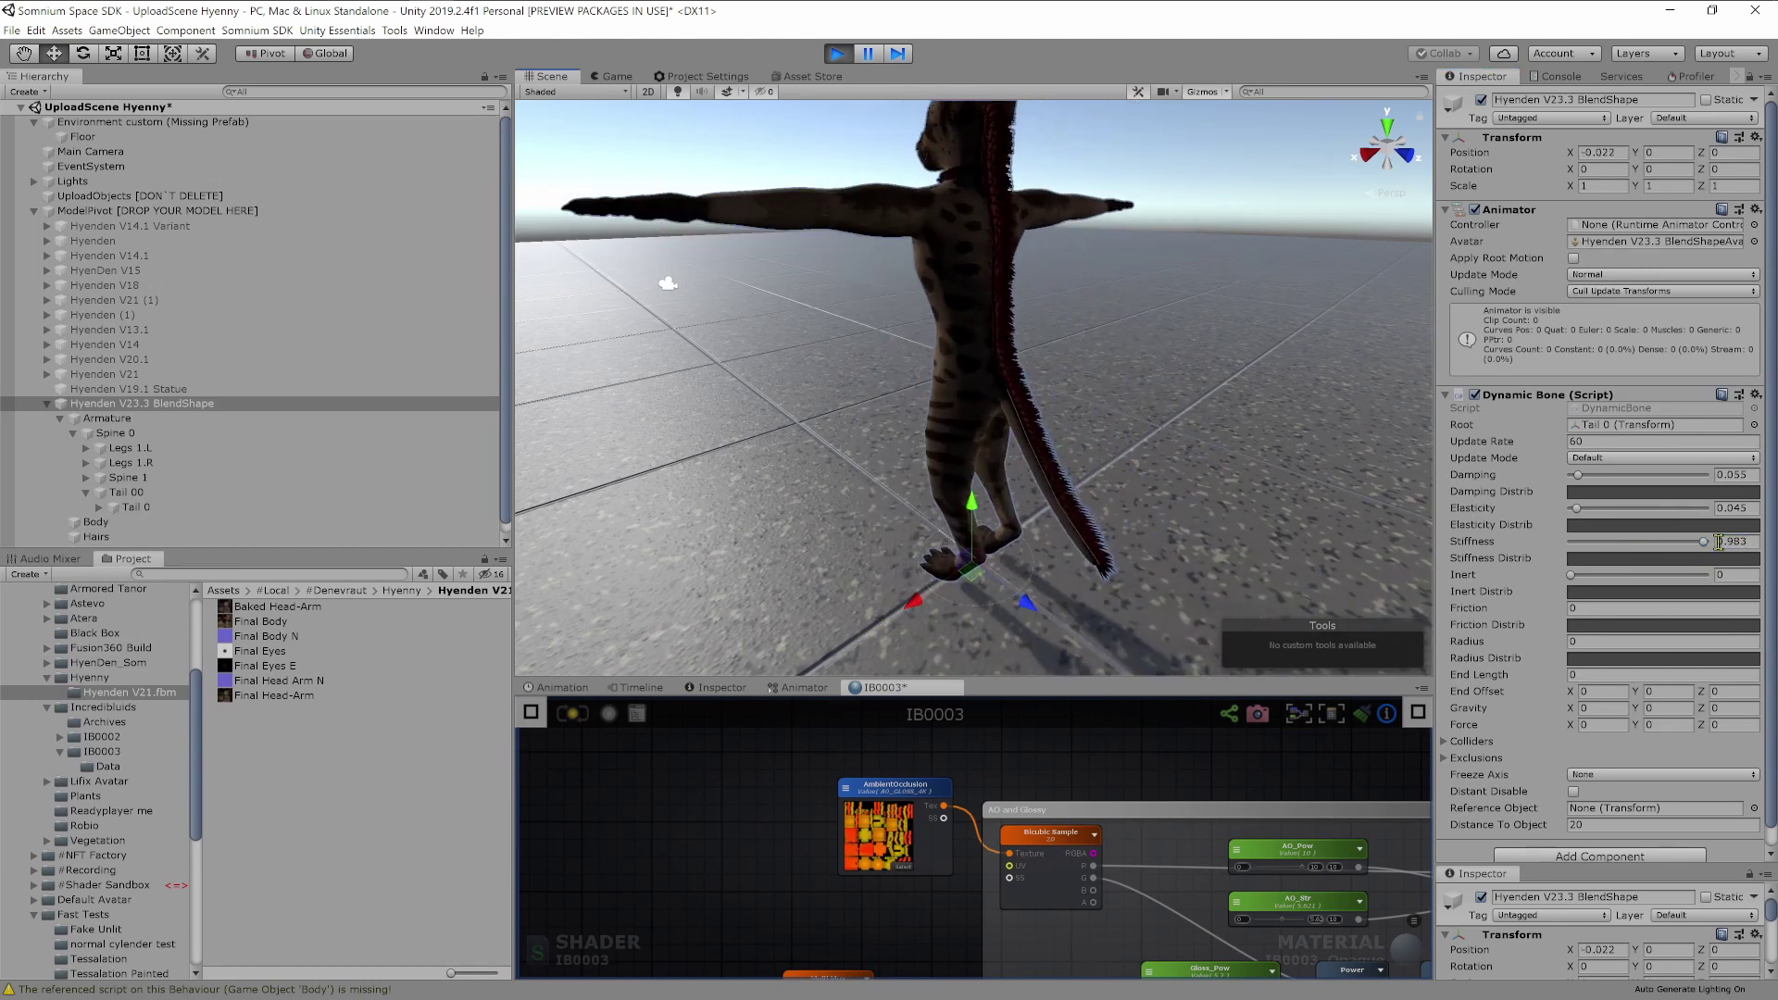
Set the Dynamic Bone's Stiffness to 0.079 and Elasticity to 0.031, moving the avatar along X to test the tail.
drag(1704, 542, 1633, 540)
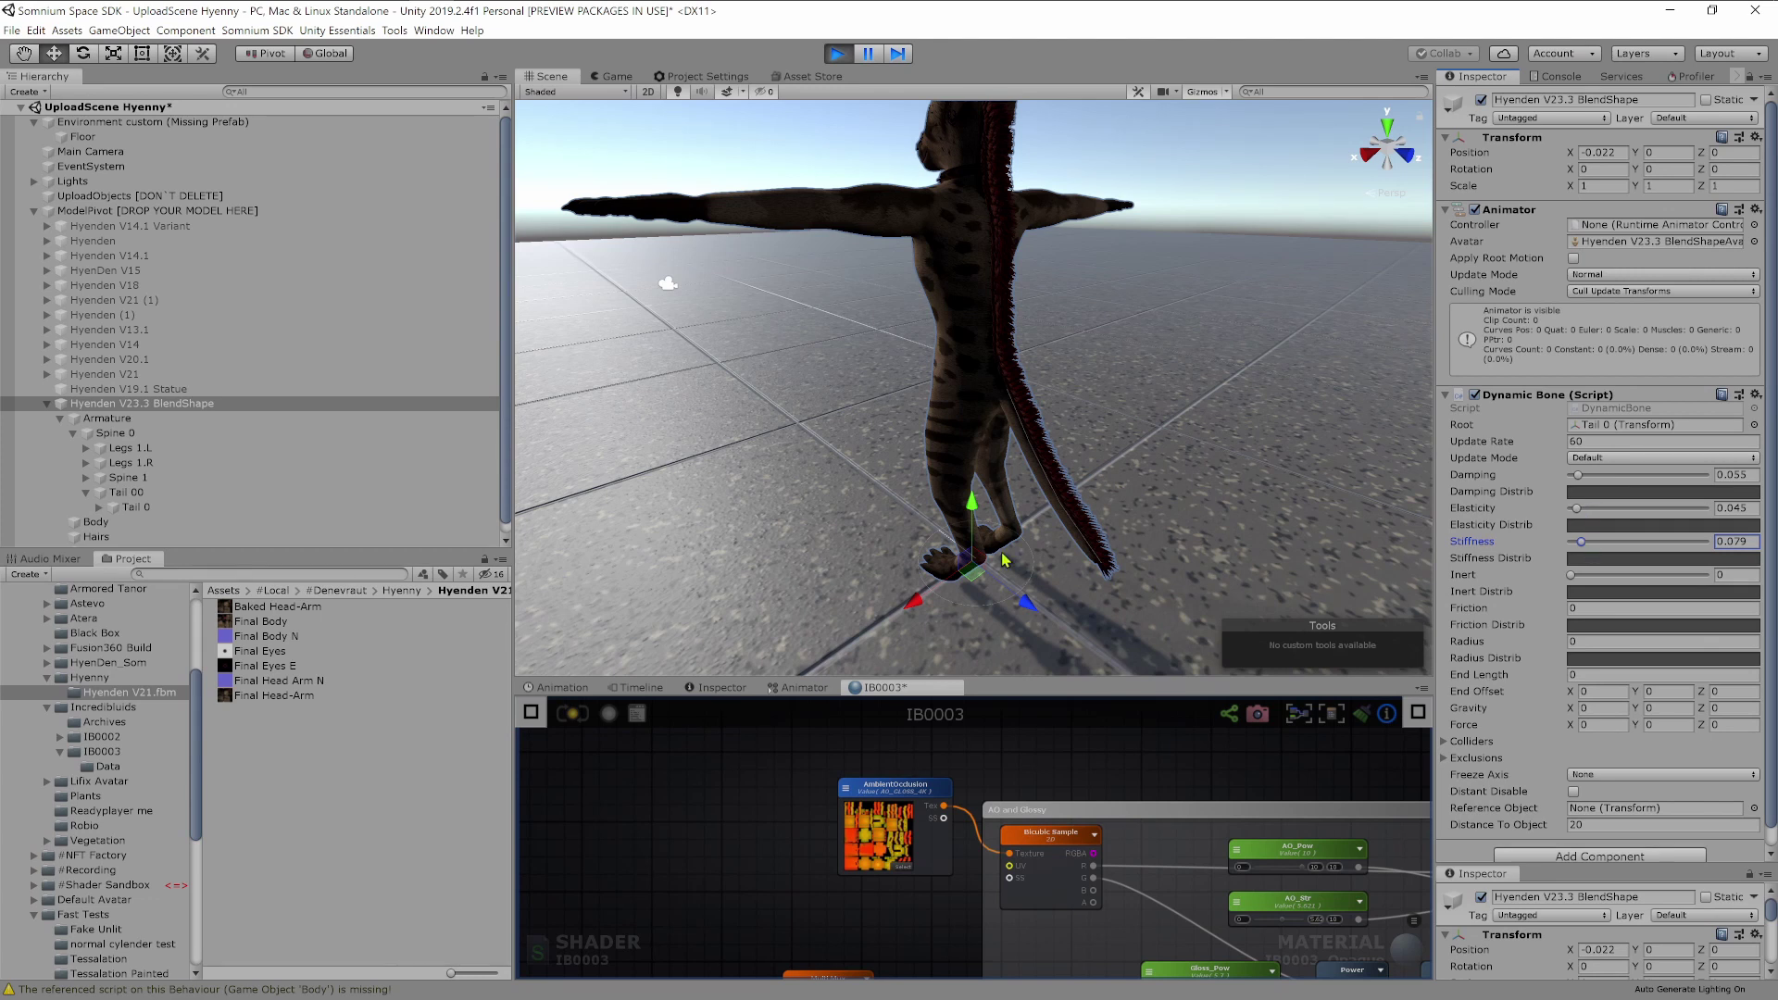
mouse_move(912, 606)
mouse_down()
mouse_move(1028, 504)
mouse_move(893, 620)
mouse_move(984, 591)
mouse_move(898, 653)
mouse_move(996, 625)
mouse_move(920, 634)
mouse_up()
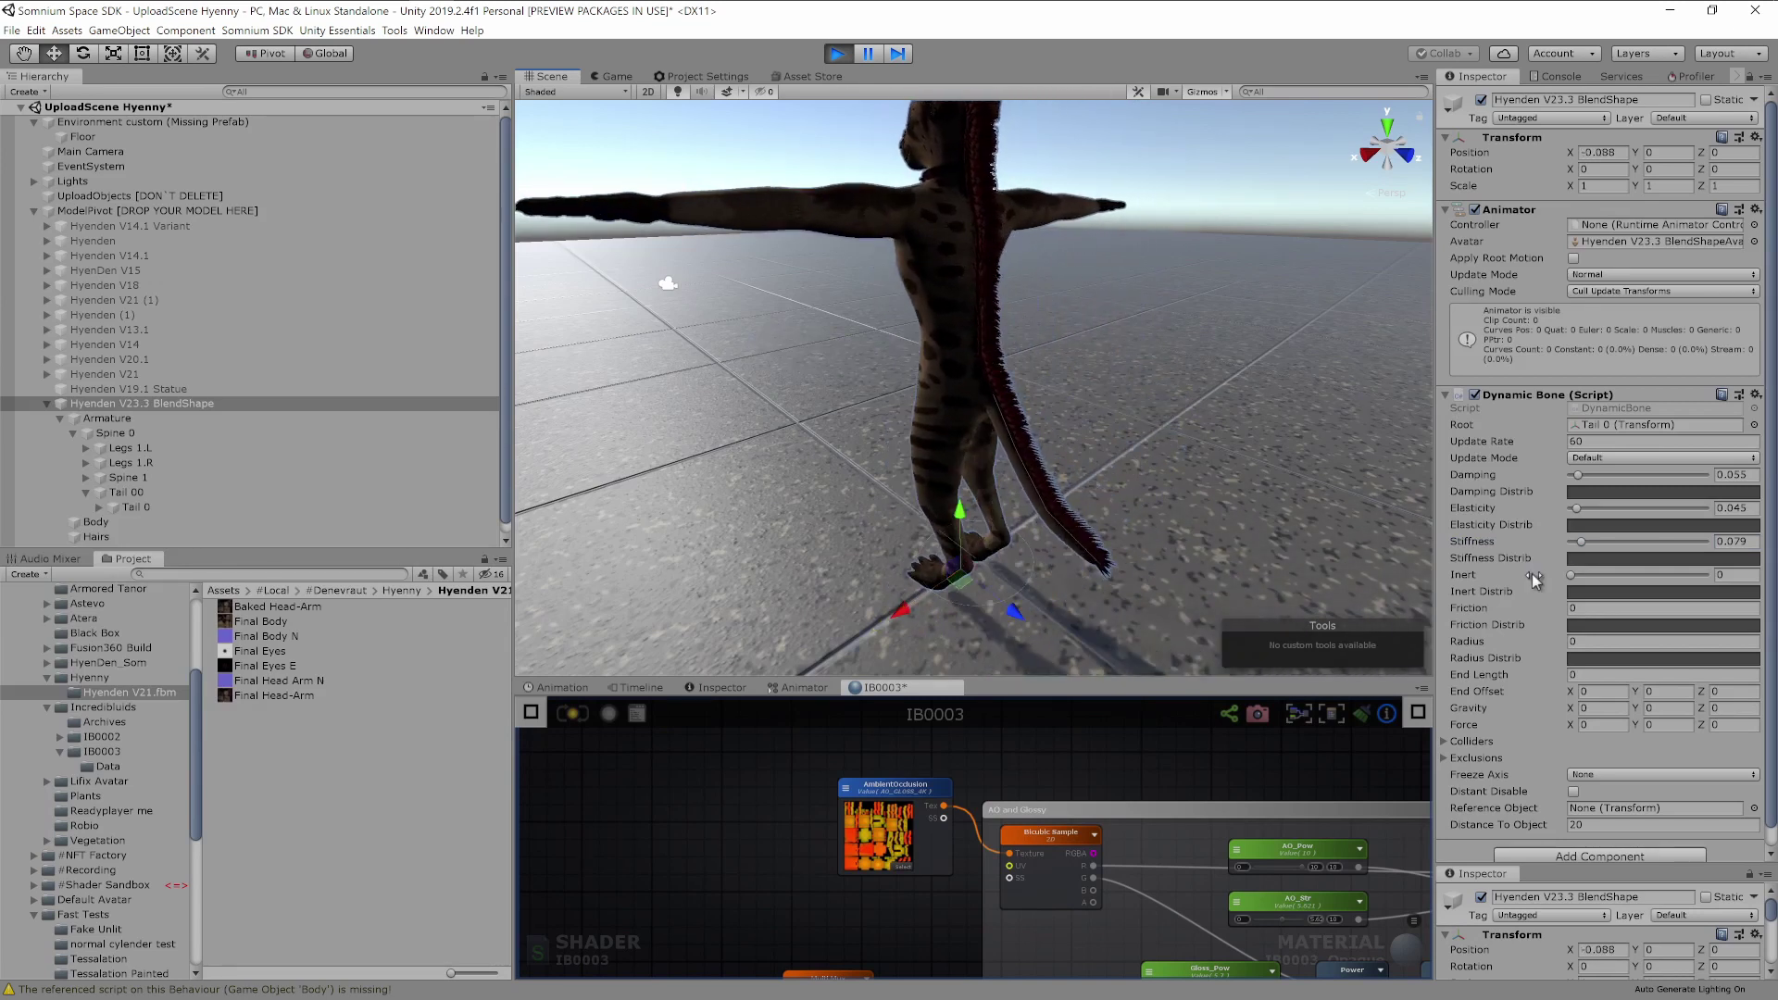
drag(1591, 510, 1583, 501)
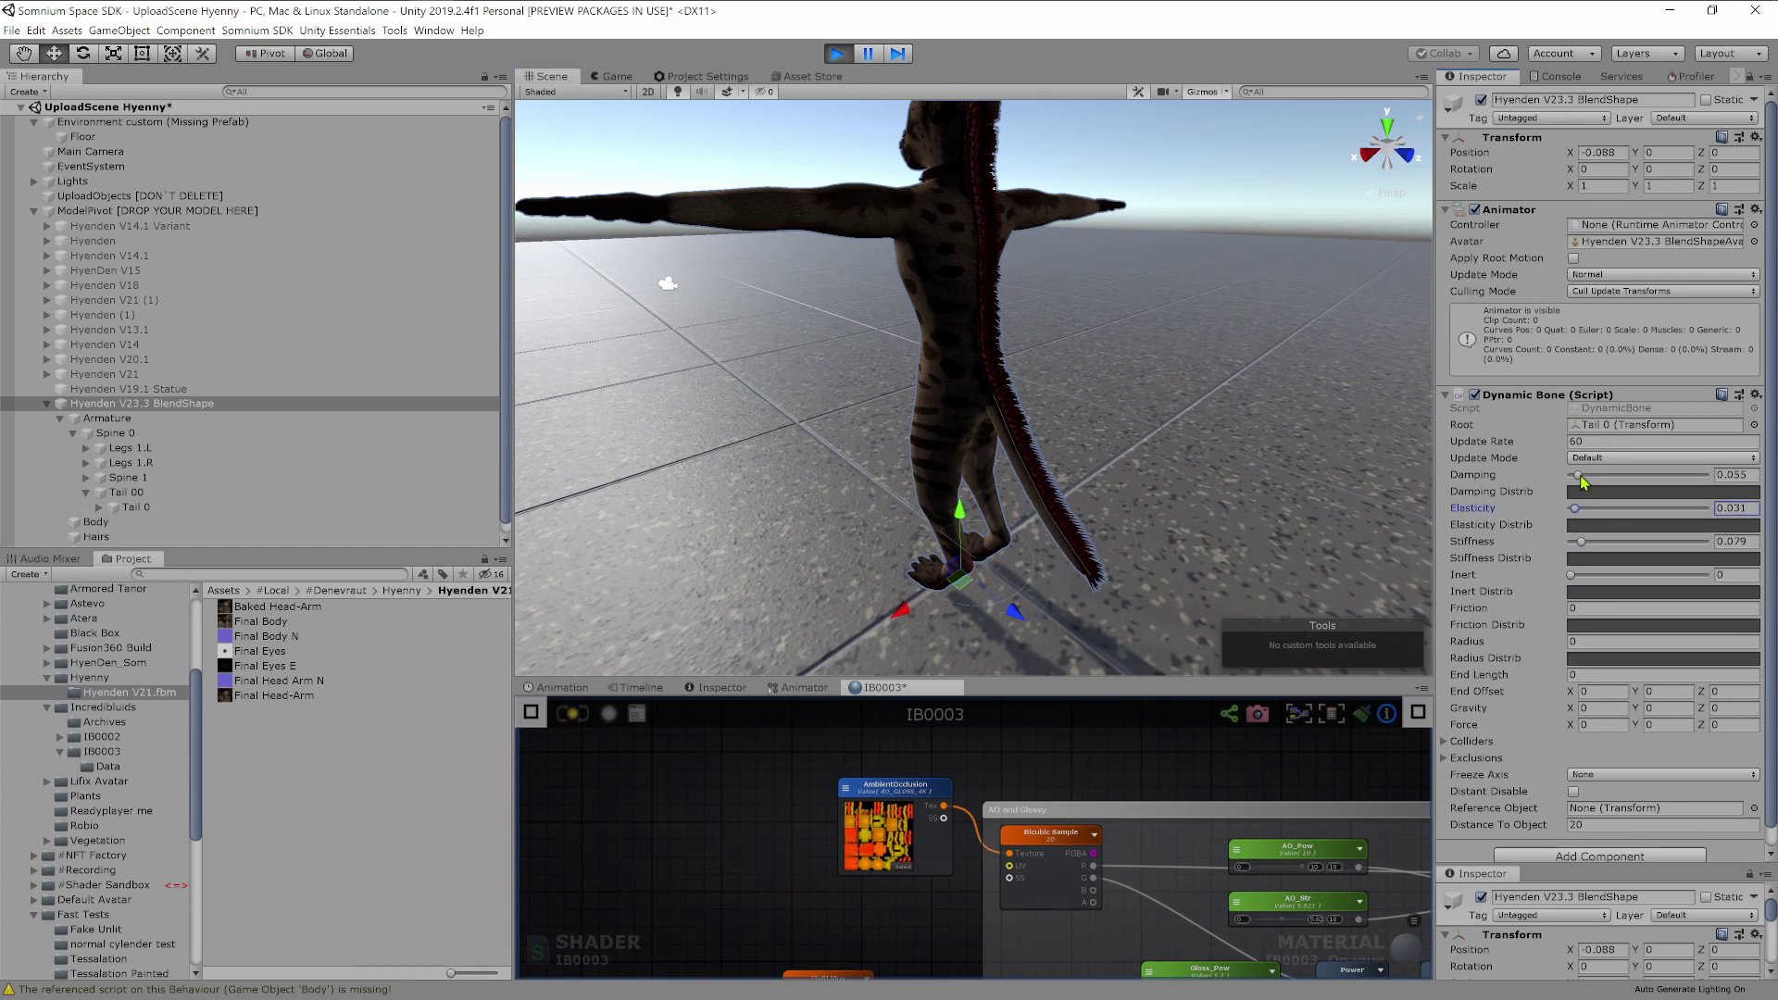
mouse_move(901, 612)
mouse_down()
mouse_move(1071, 488)
mouse_move(1077, 543)
mouse_move(912, 612)
mouse_up()
drag(1592, 476, 1587, 479)
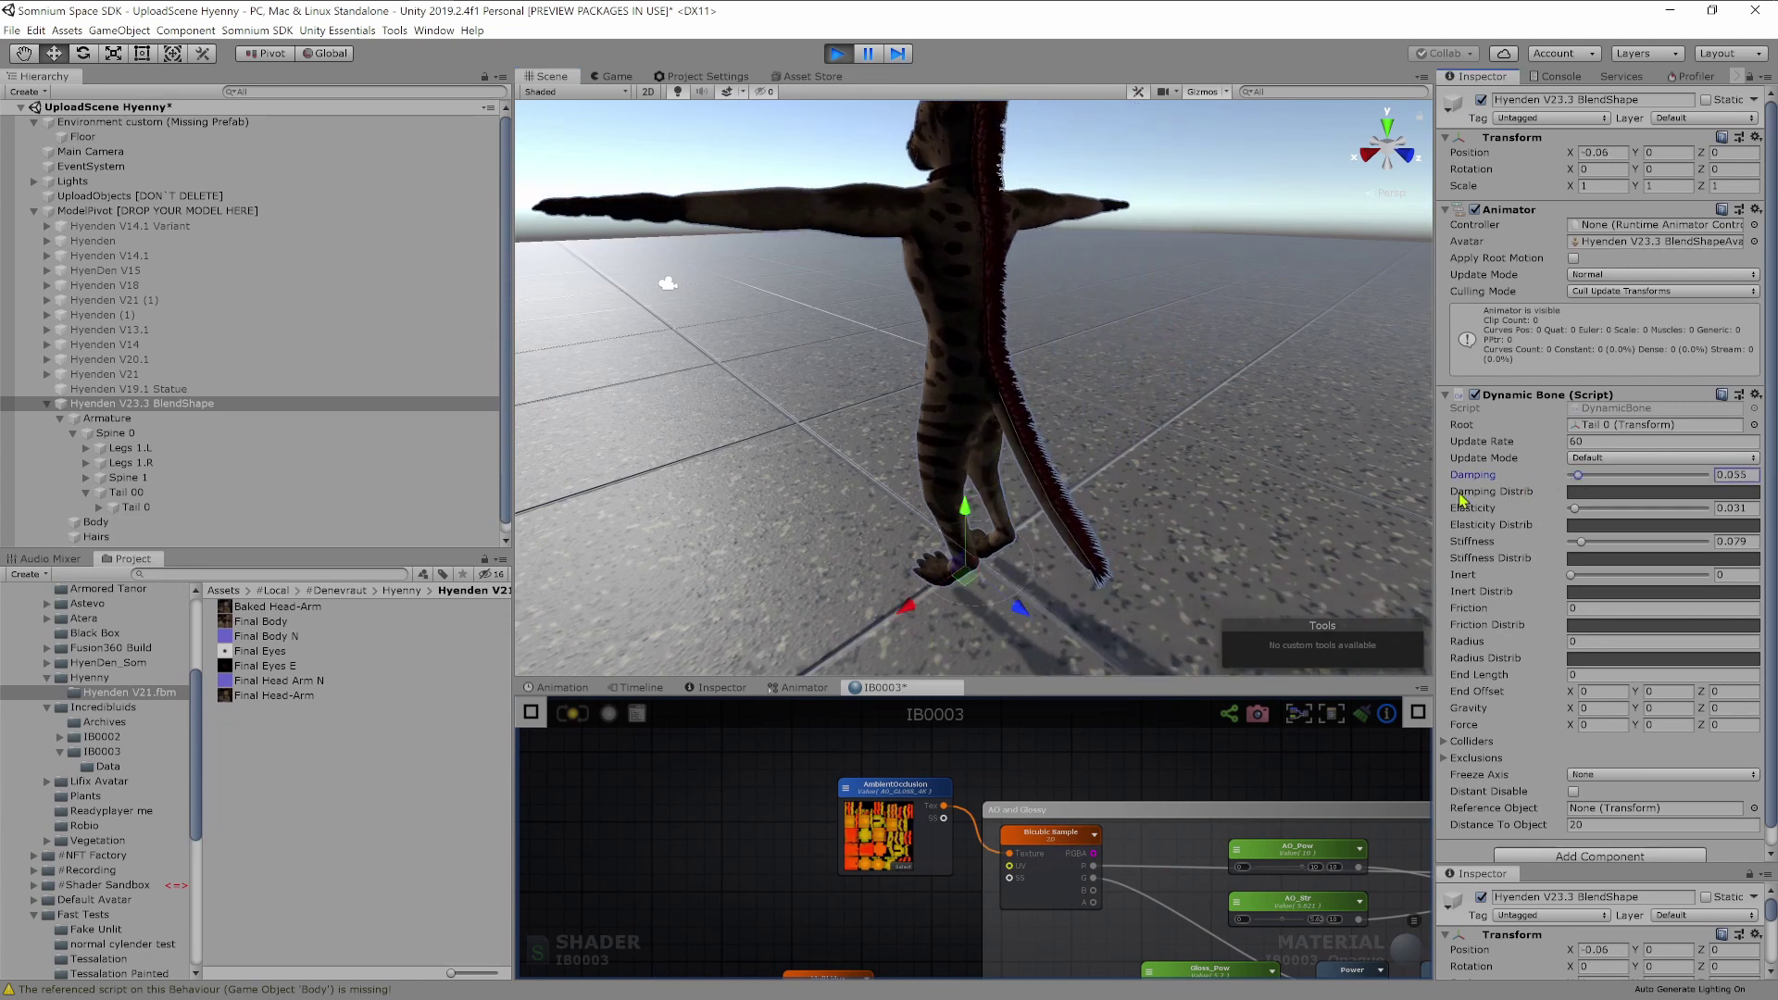
Raise Damping to 0.144, Elasticity to 0.065 and Stiffness to 0.154, moving the avatar to test the tail's swing.
mouse_move(909, 606)
mouse_down()
mouse_move(1042, 559)
mouse_move(894, 622)
mouse_up()
right_drag(893, 616, 923, 548)
mouse_move(946, 530)
mouse_down()
mouse_move(941, 399)
mouse_move(944, 516)
mouse_move(968, 534)
mouse_up()
alt+drag(1210, 488, 1111, 453)
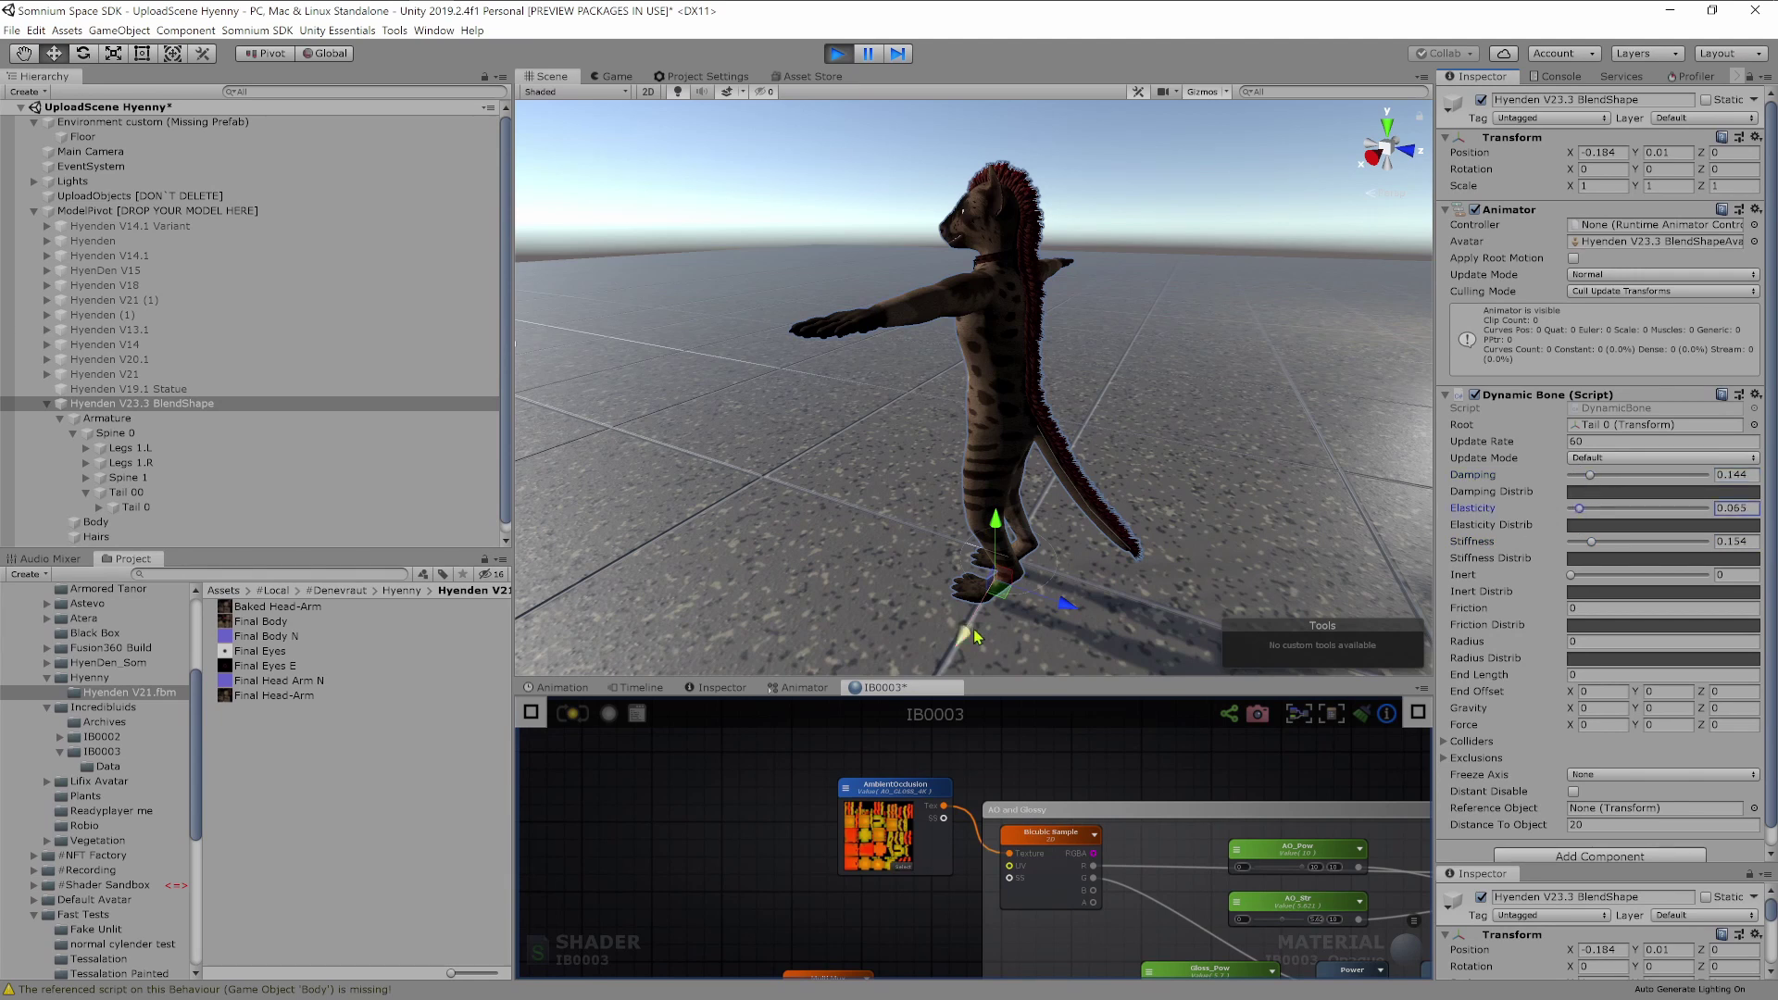
mouse_move(974, 636)
mouse_down()
mouse_move(1051, 514)
mouse_move(977, 644)
mouse_move(1040, 475)
mouse_move(980, 603)
mouse_up()
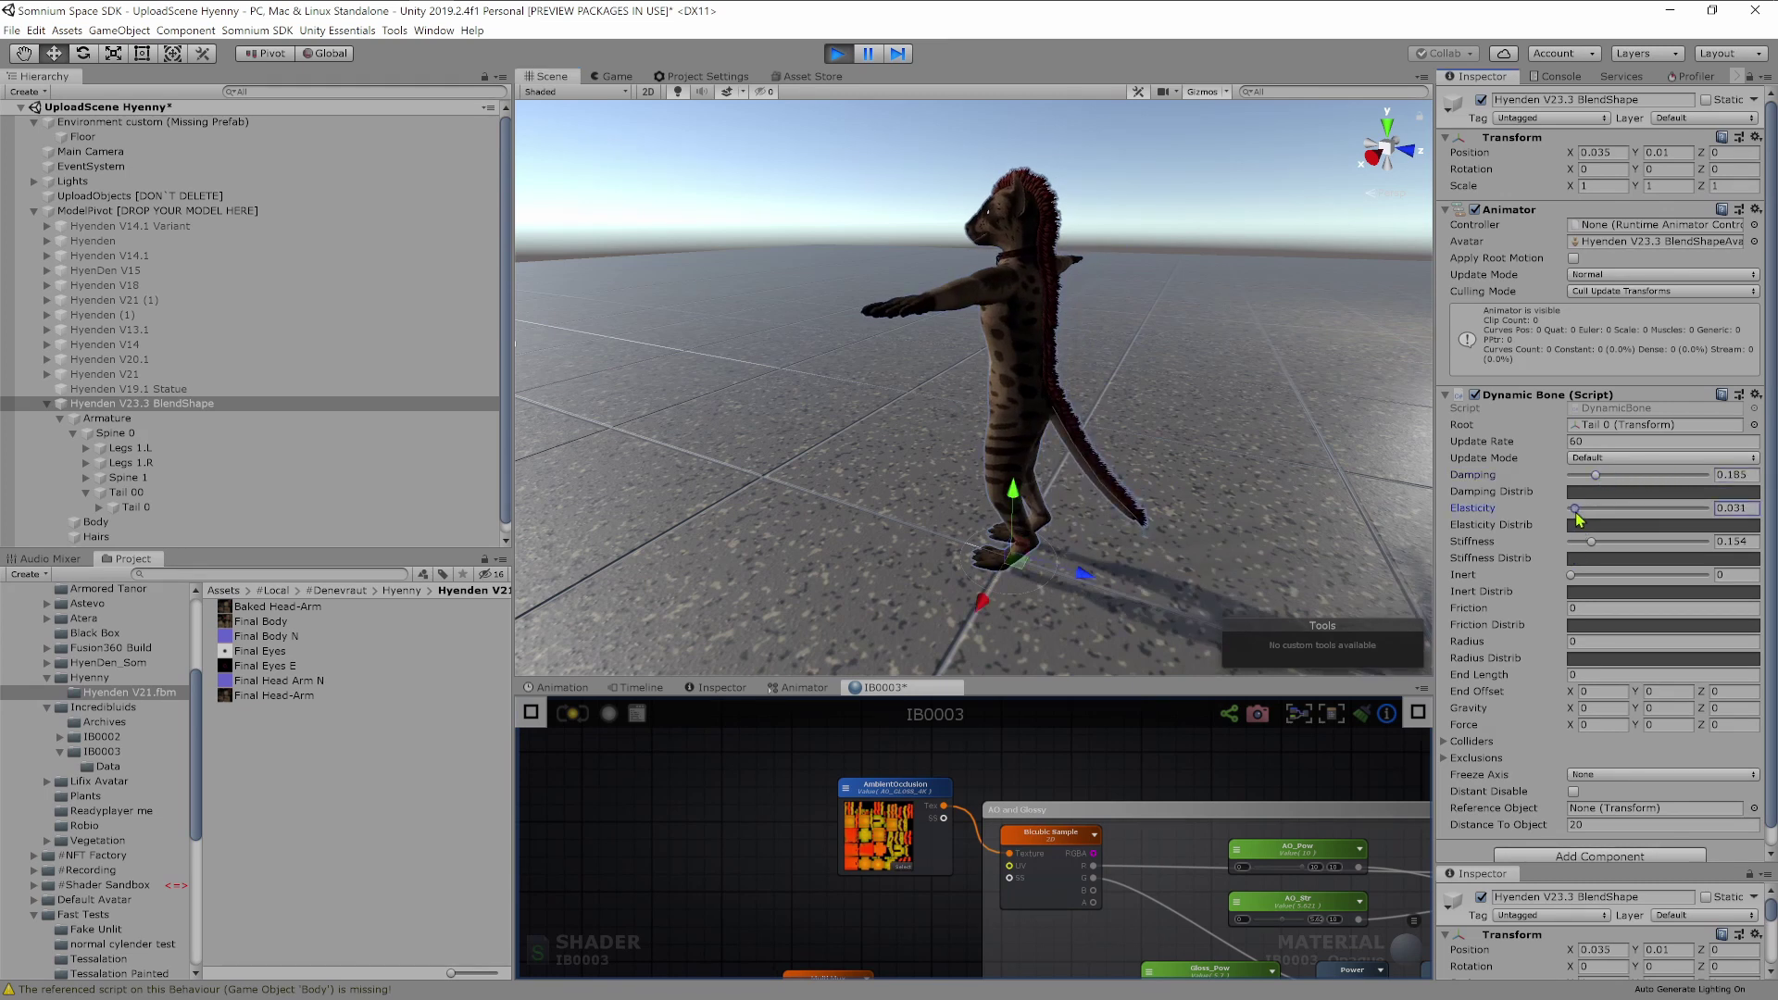
Set Damping to 0.185 and Elasticity to 0.058, test the tail with Inert at 1, and reset Inert to 0.
drag(992, 588, 970, 624)
right_drag(1108, 538, 1067, 546)
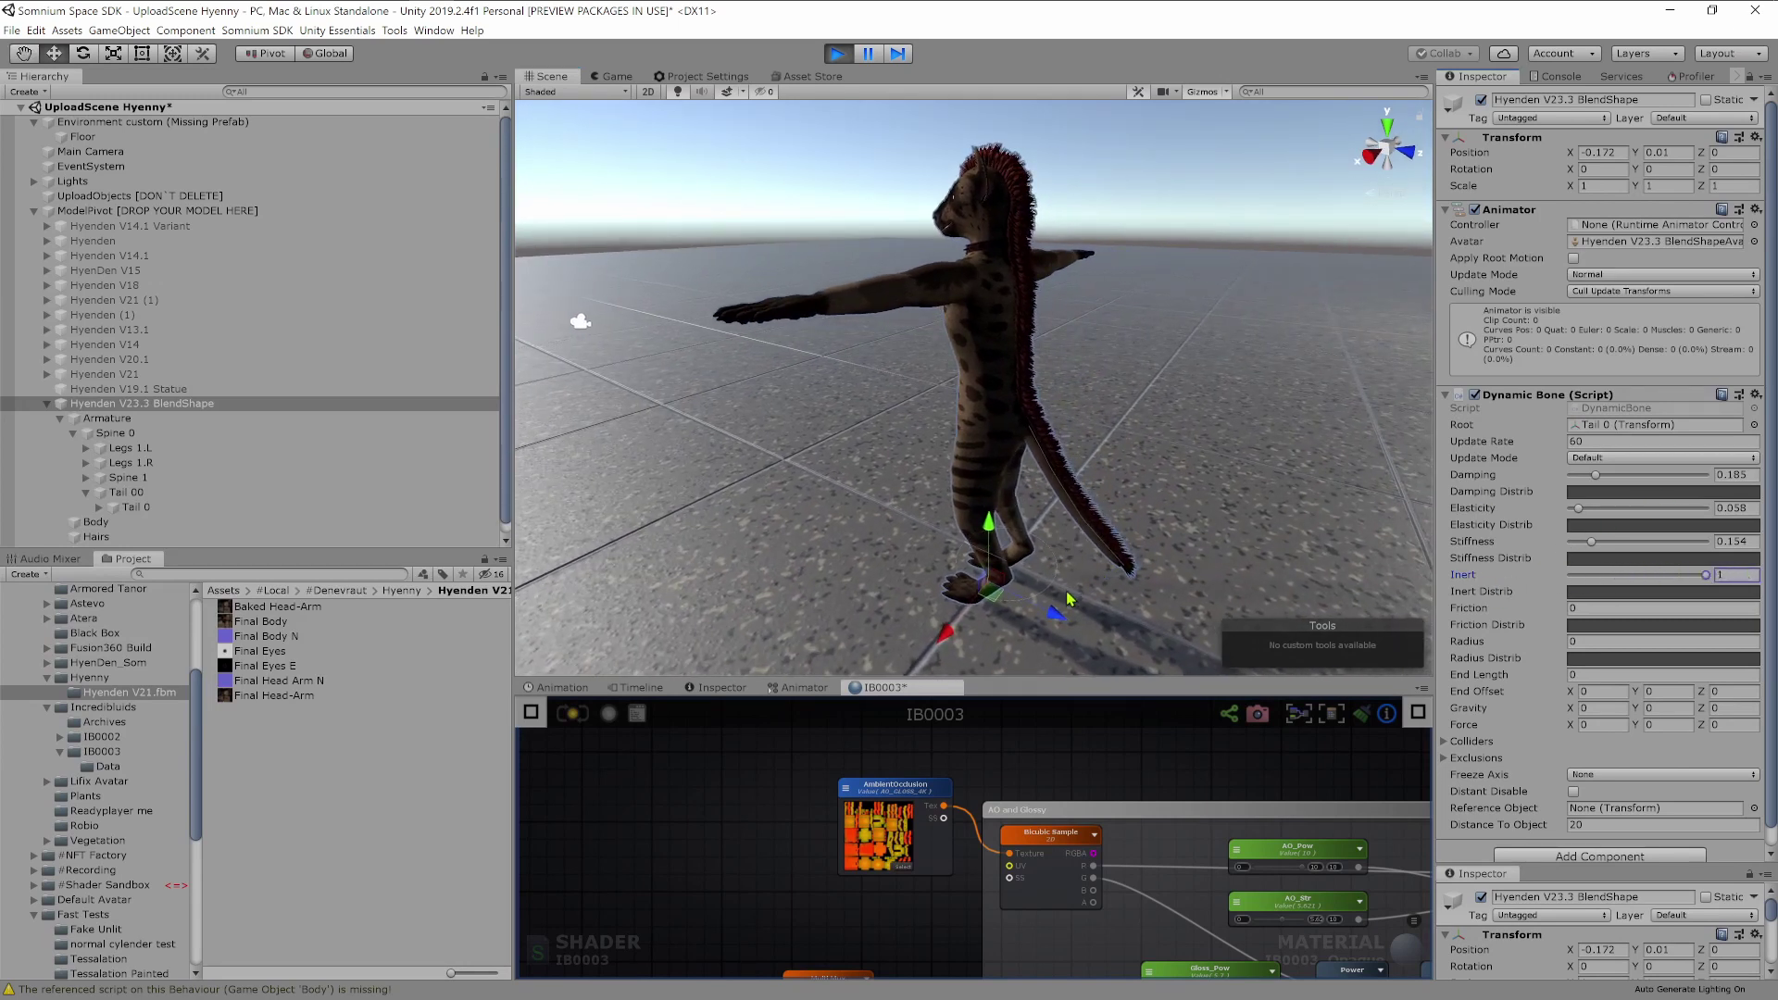
drag(961, 634, 1025, 496)
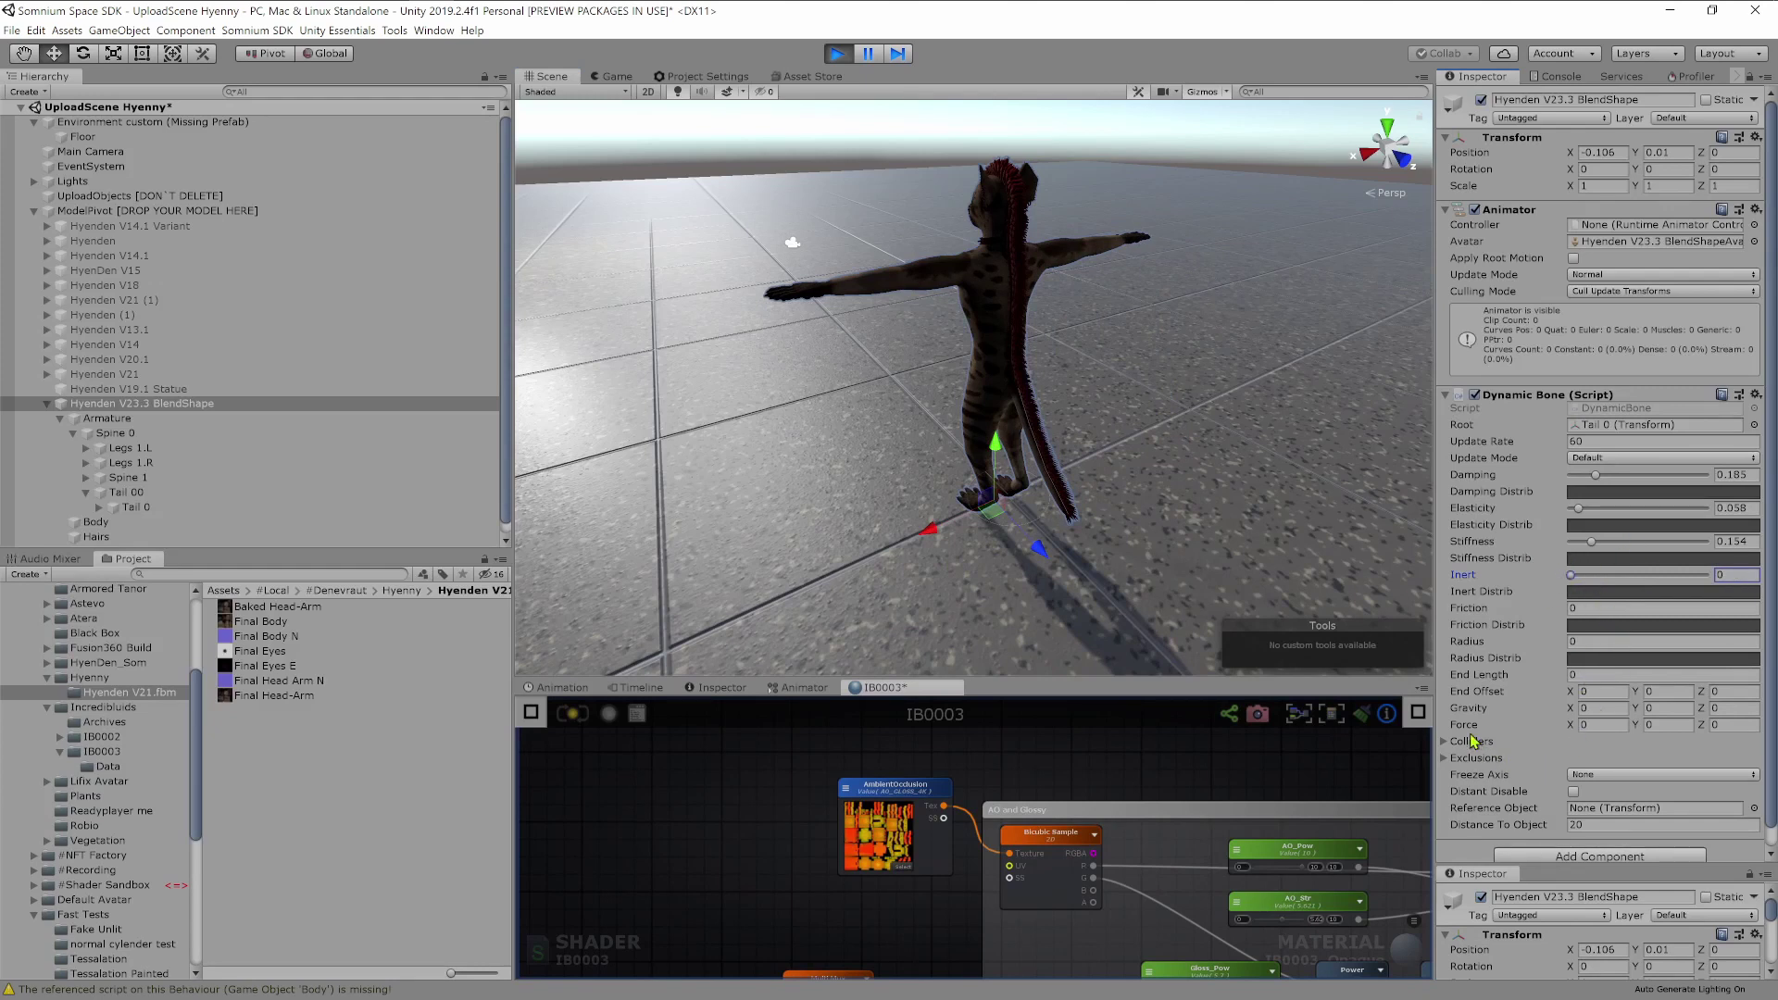
Add a second Dynamic Bone component to the avatar in Play mode and expand its settings.
alt+drag(1056, 500, 1150, 295)
key(w)
right_drag(1150, 296, 1148, 298)
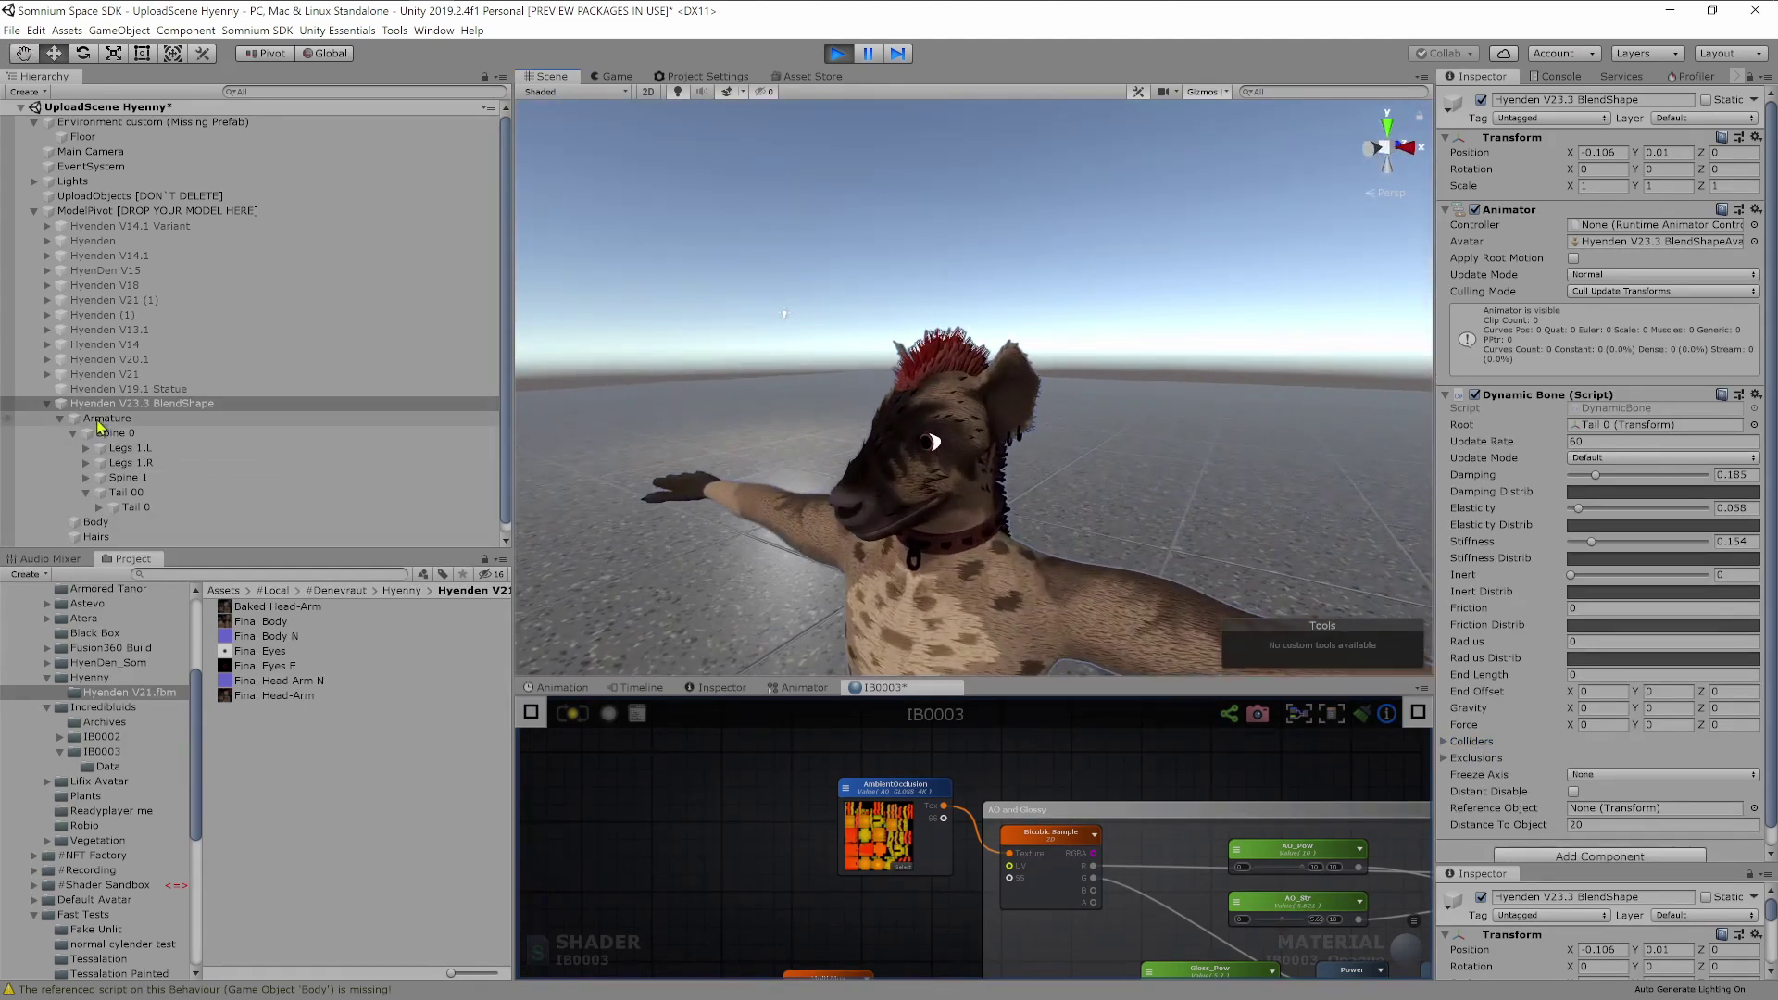
click(1445, 397)
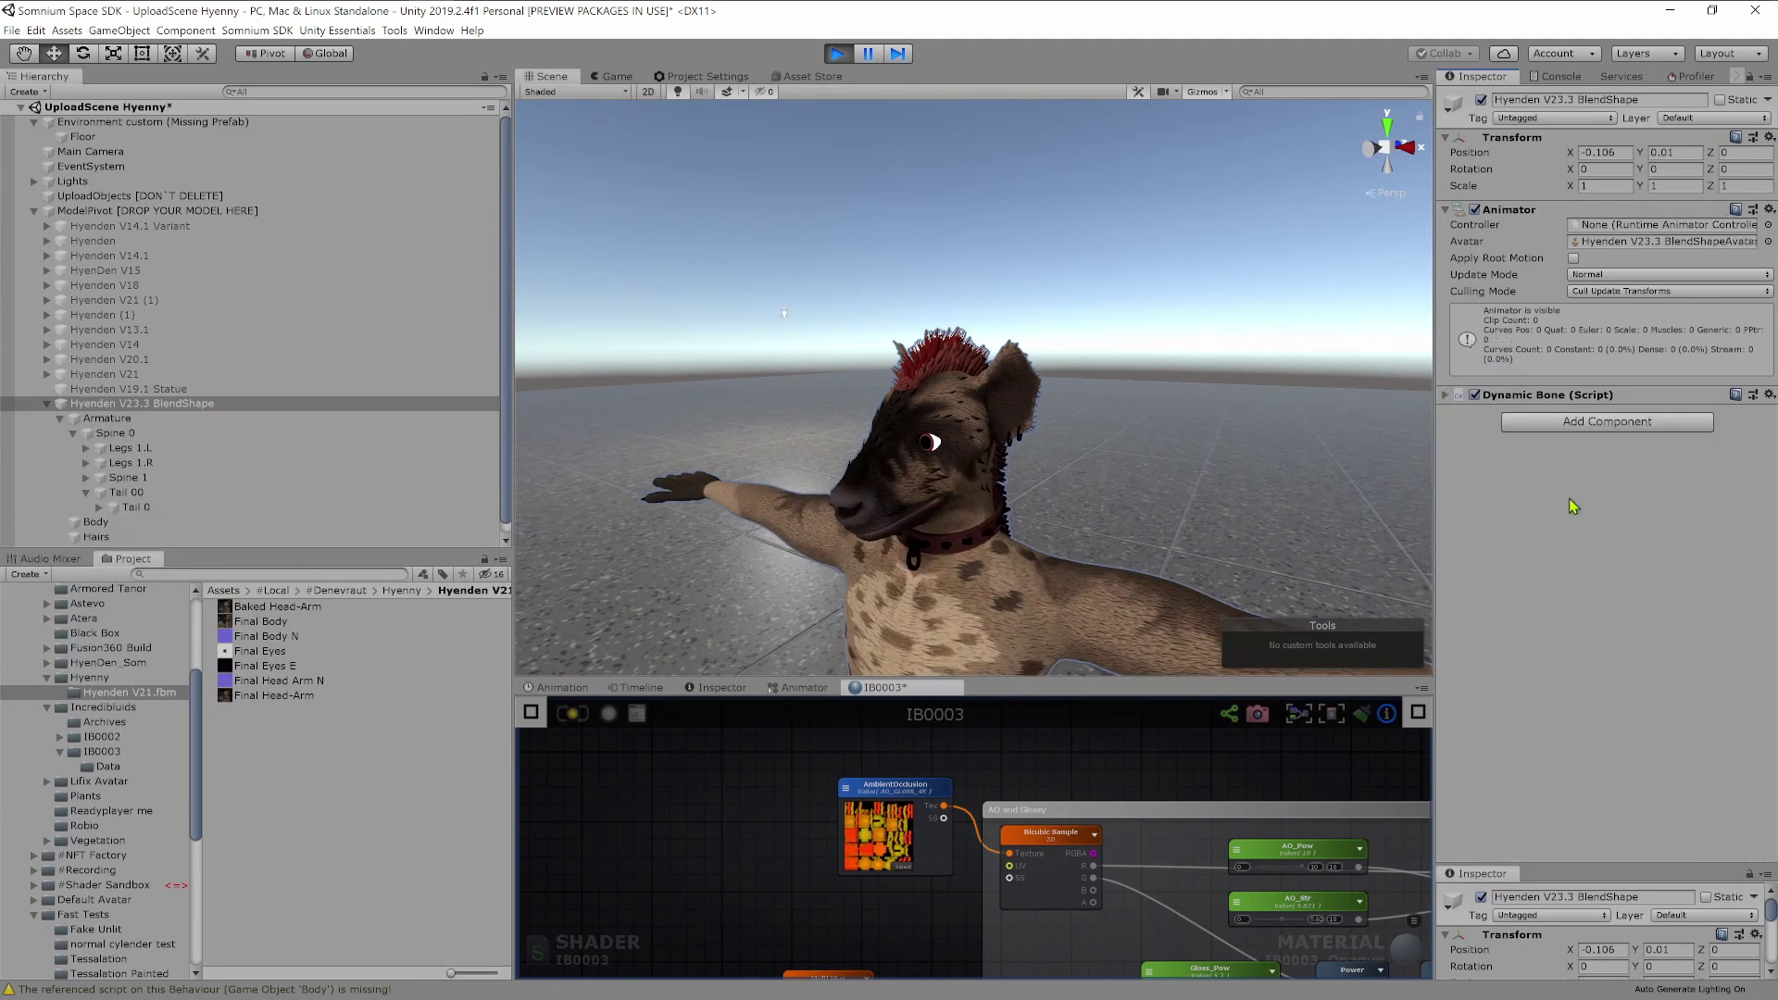
click(1579, 431)
click(1562, 501)
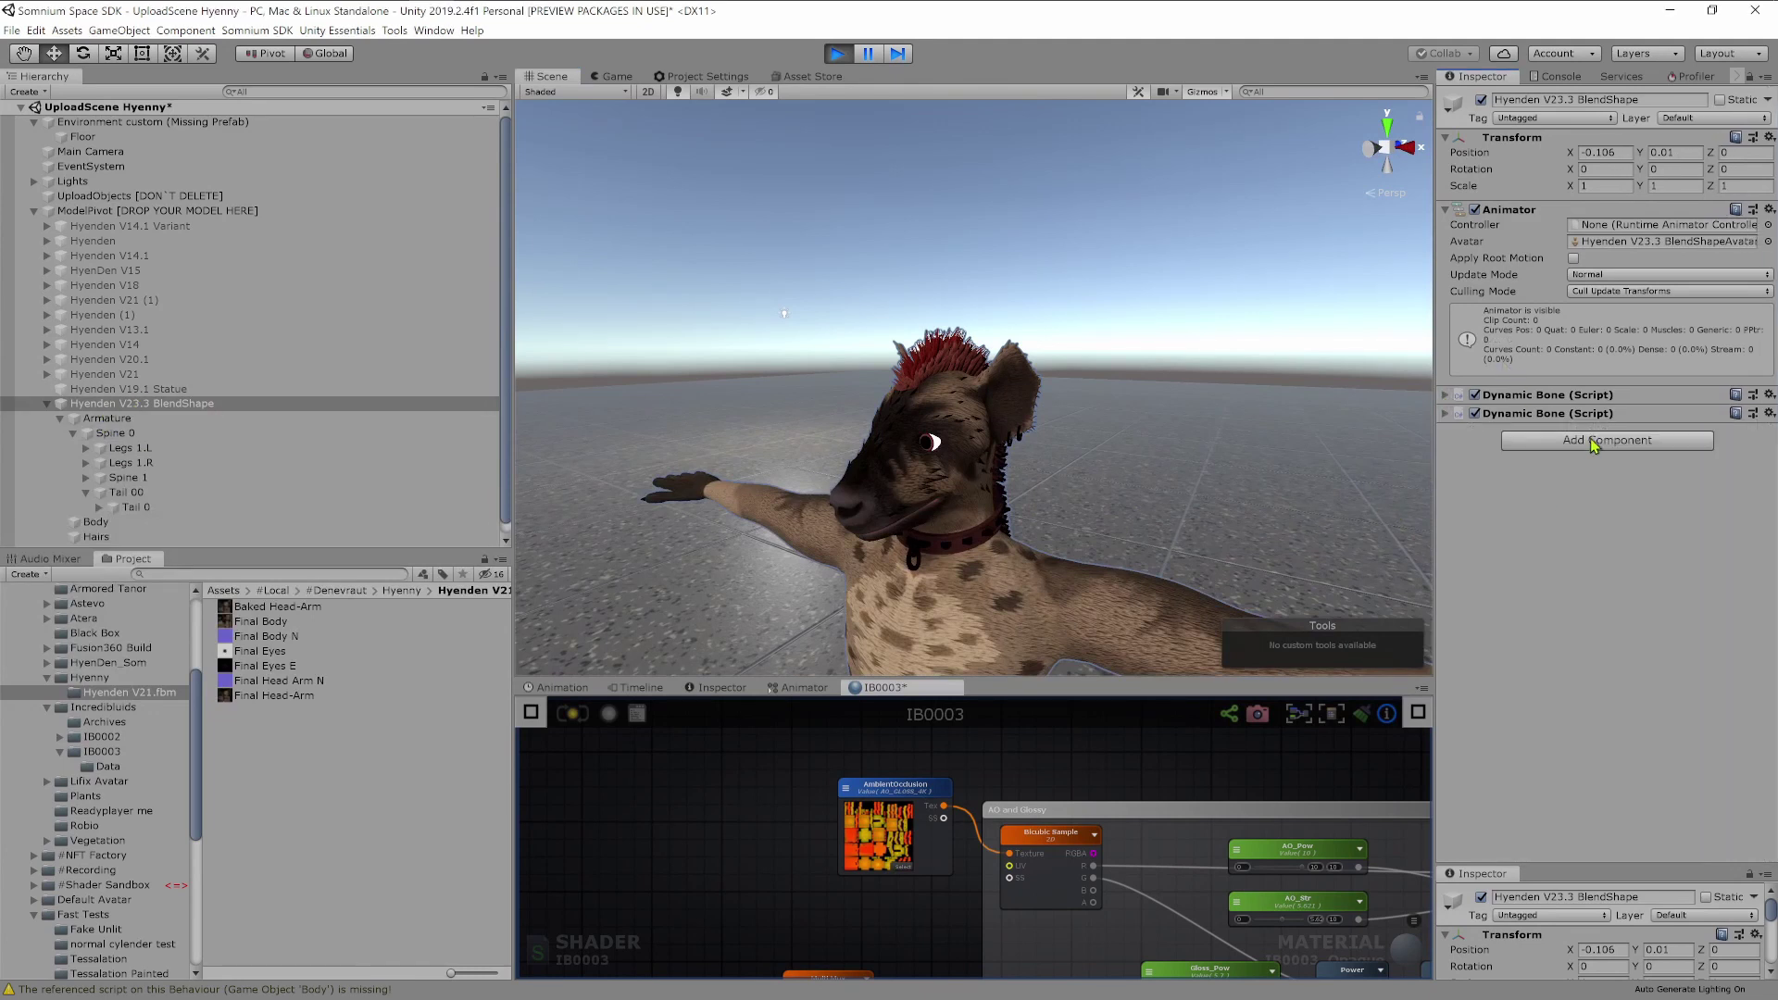
click(1442, 415)
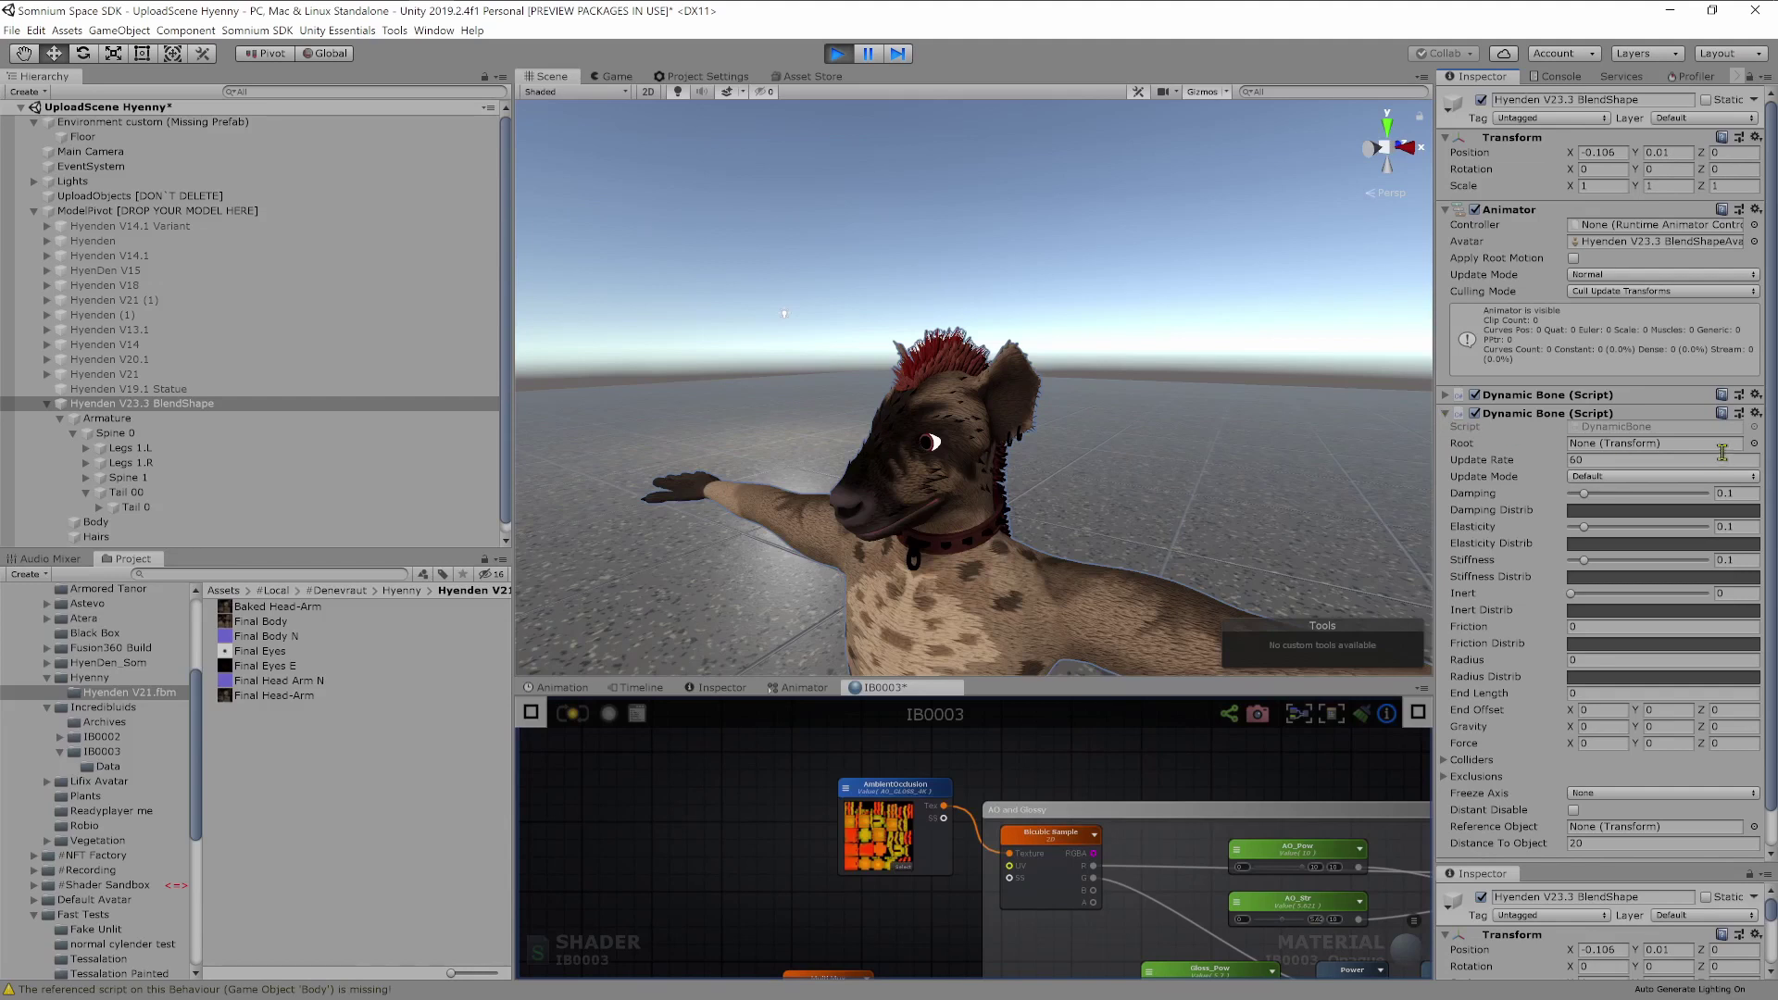
Search the hierarchy for "ear" and locate the Ear_0.L bone under the active avatar's Head.
click(341, 91)
text(ea)
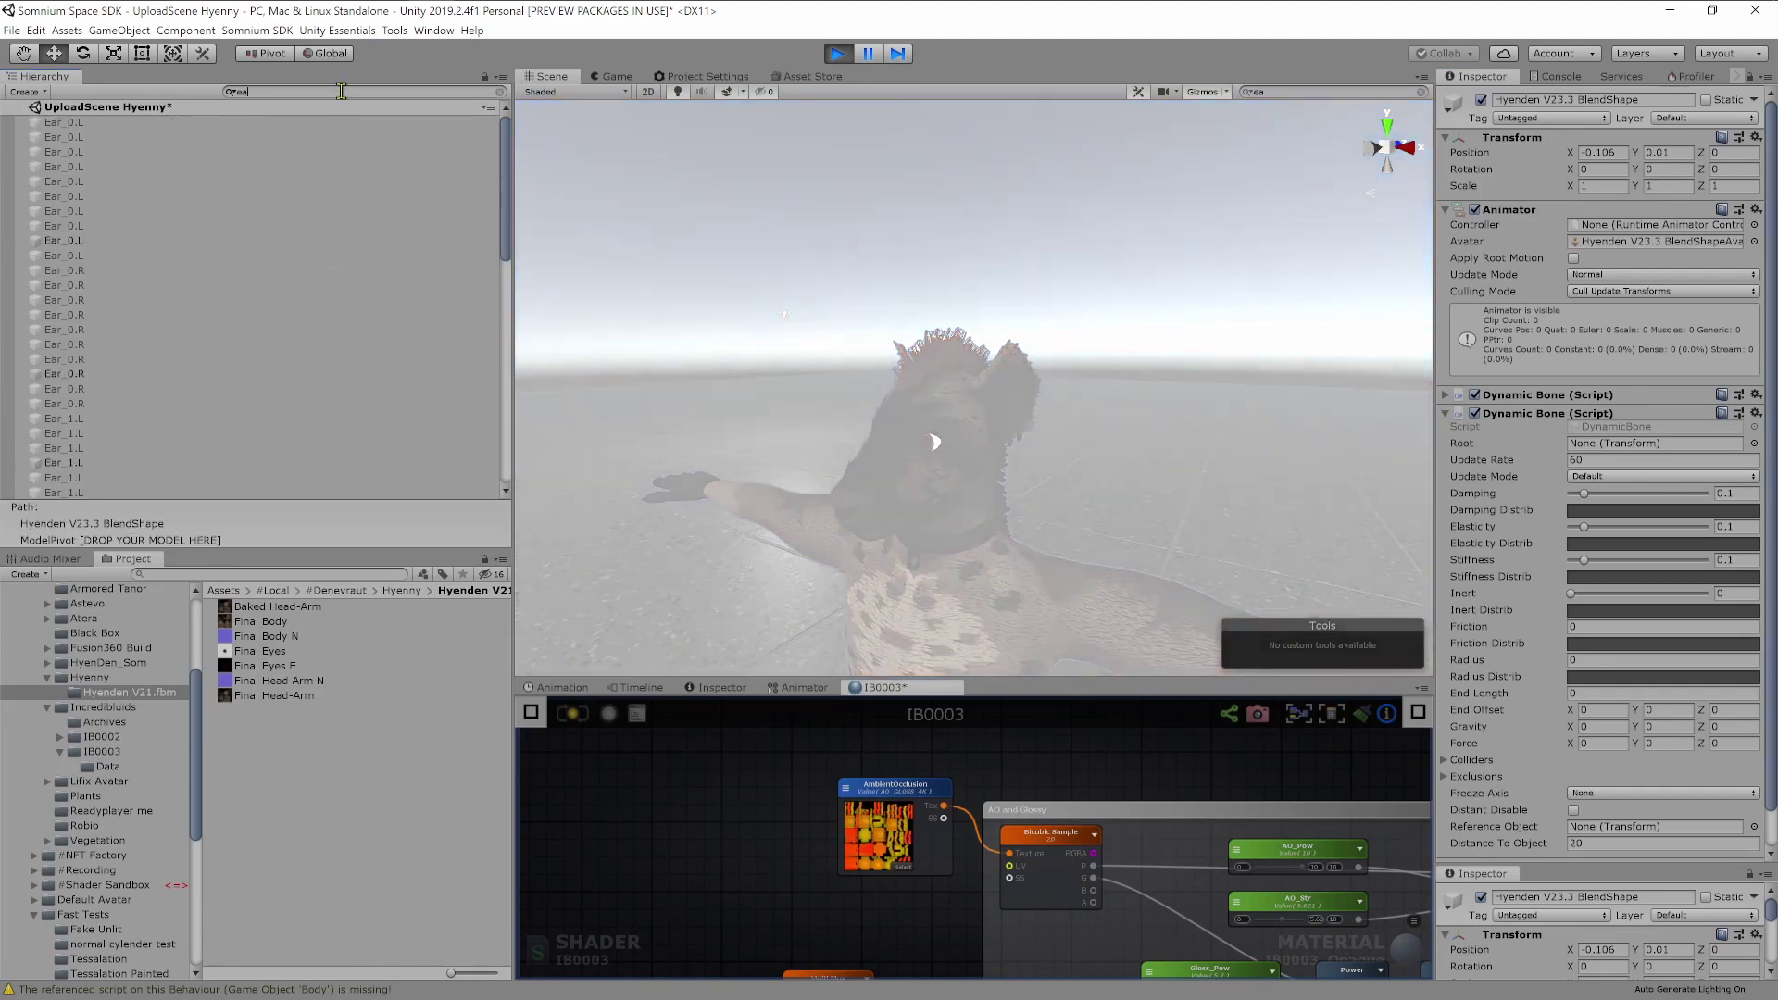
text(rs)
key(BackSpace)
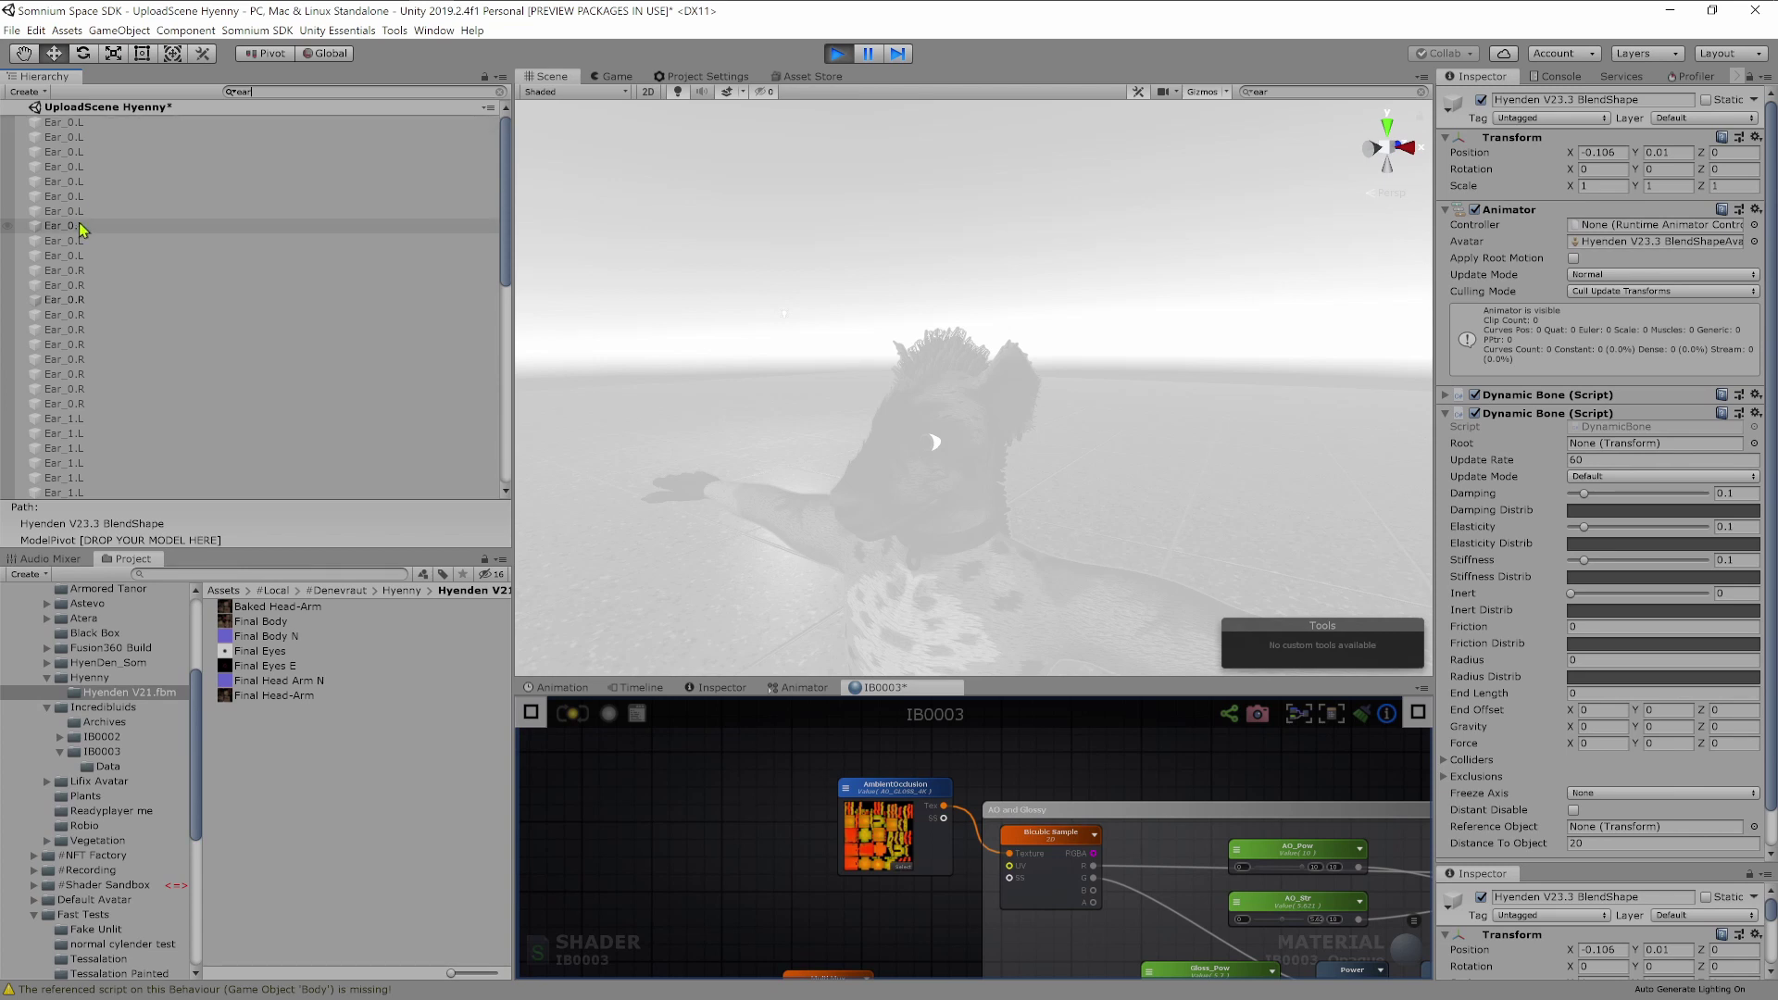
click(140, 226)
click(502, 94)
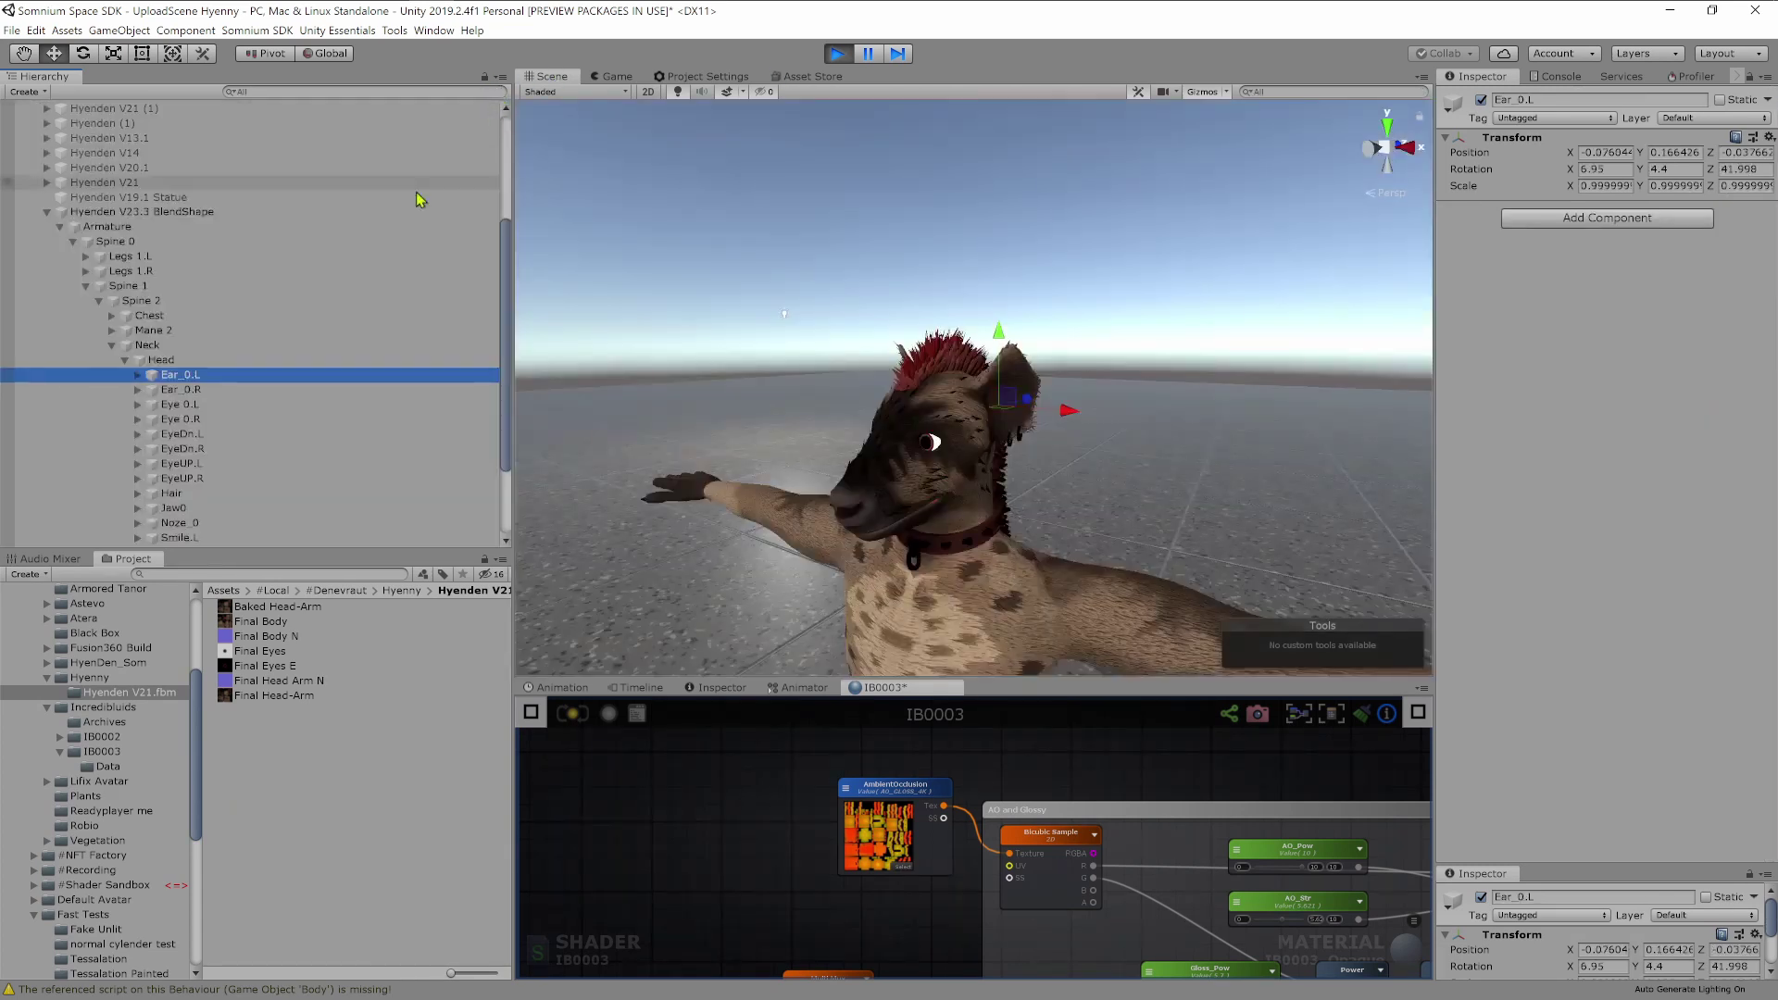
Reselect Hyenden V23.3 BlendShape and assign Ear_0.L as the Root of its second Dynamic Bone.
scroll(188, 321, down, 3)
scroll(185, 319, up, 4)
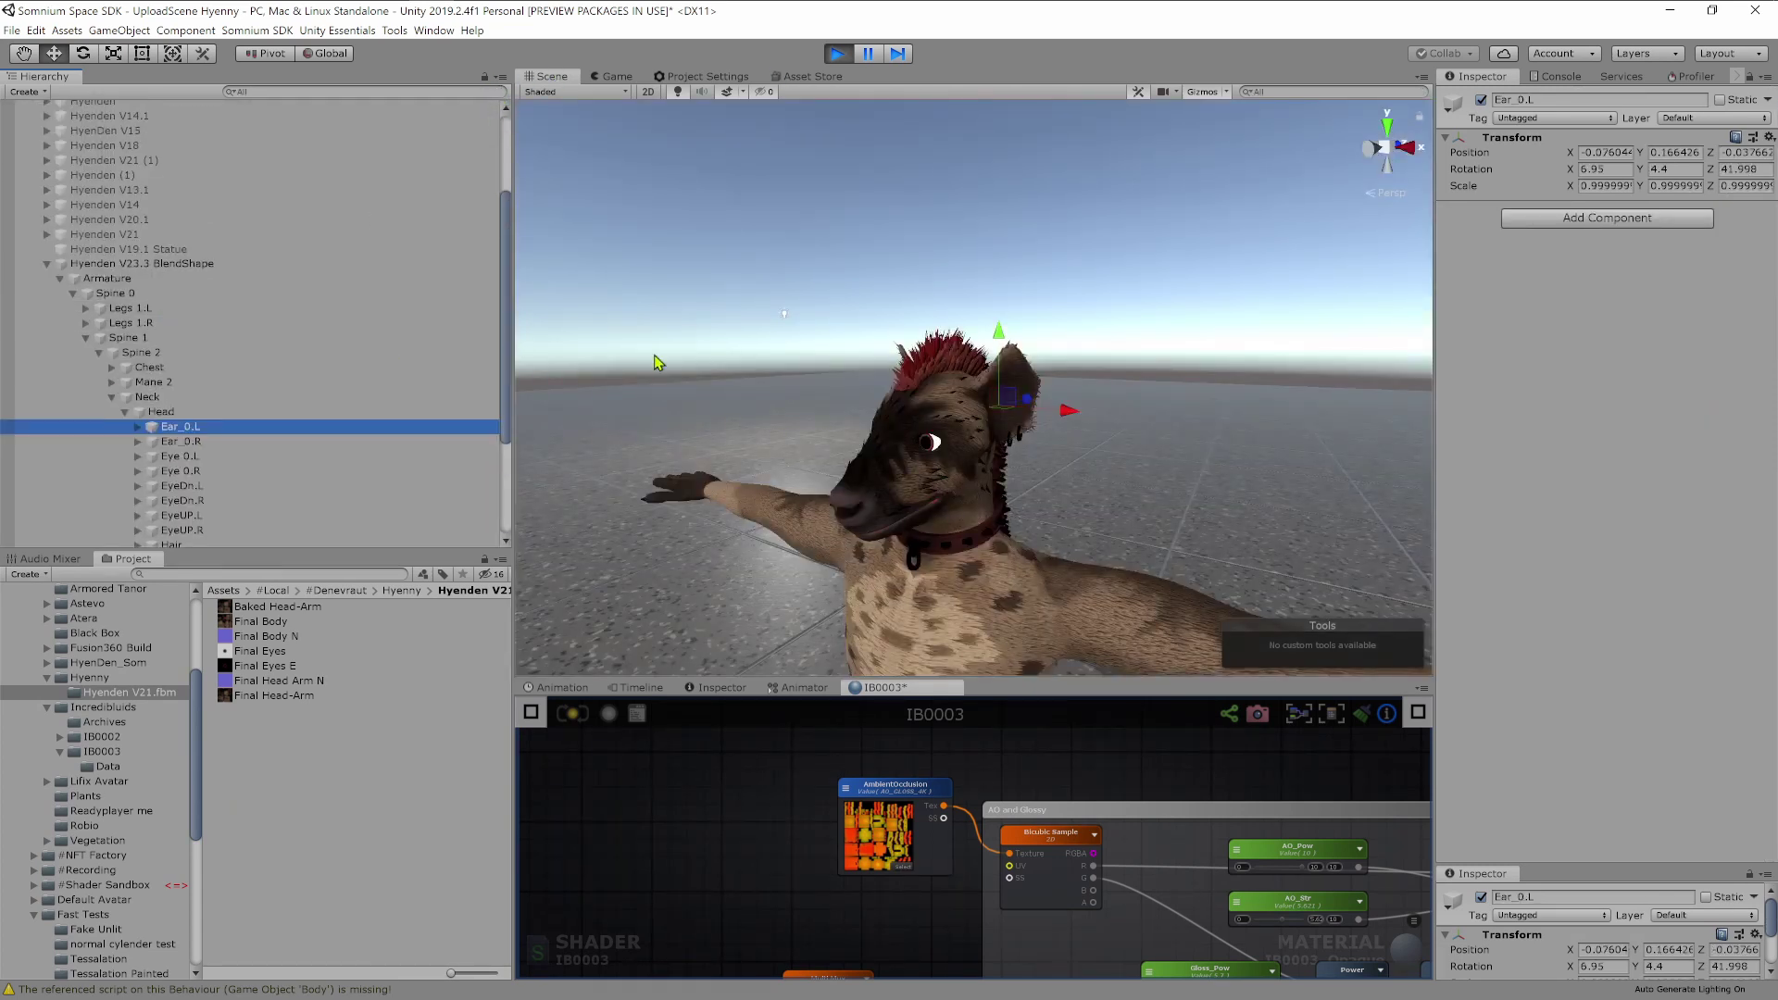
click(143, 264)
scroll(1626, 502, down, 3)
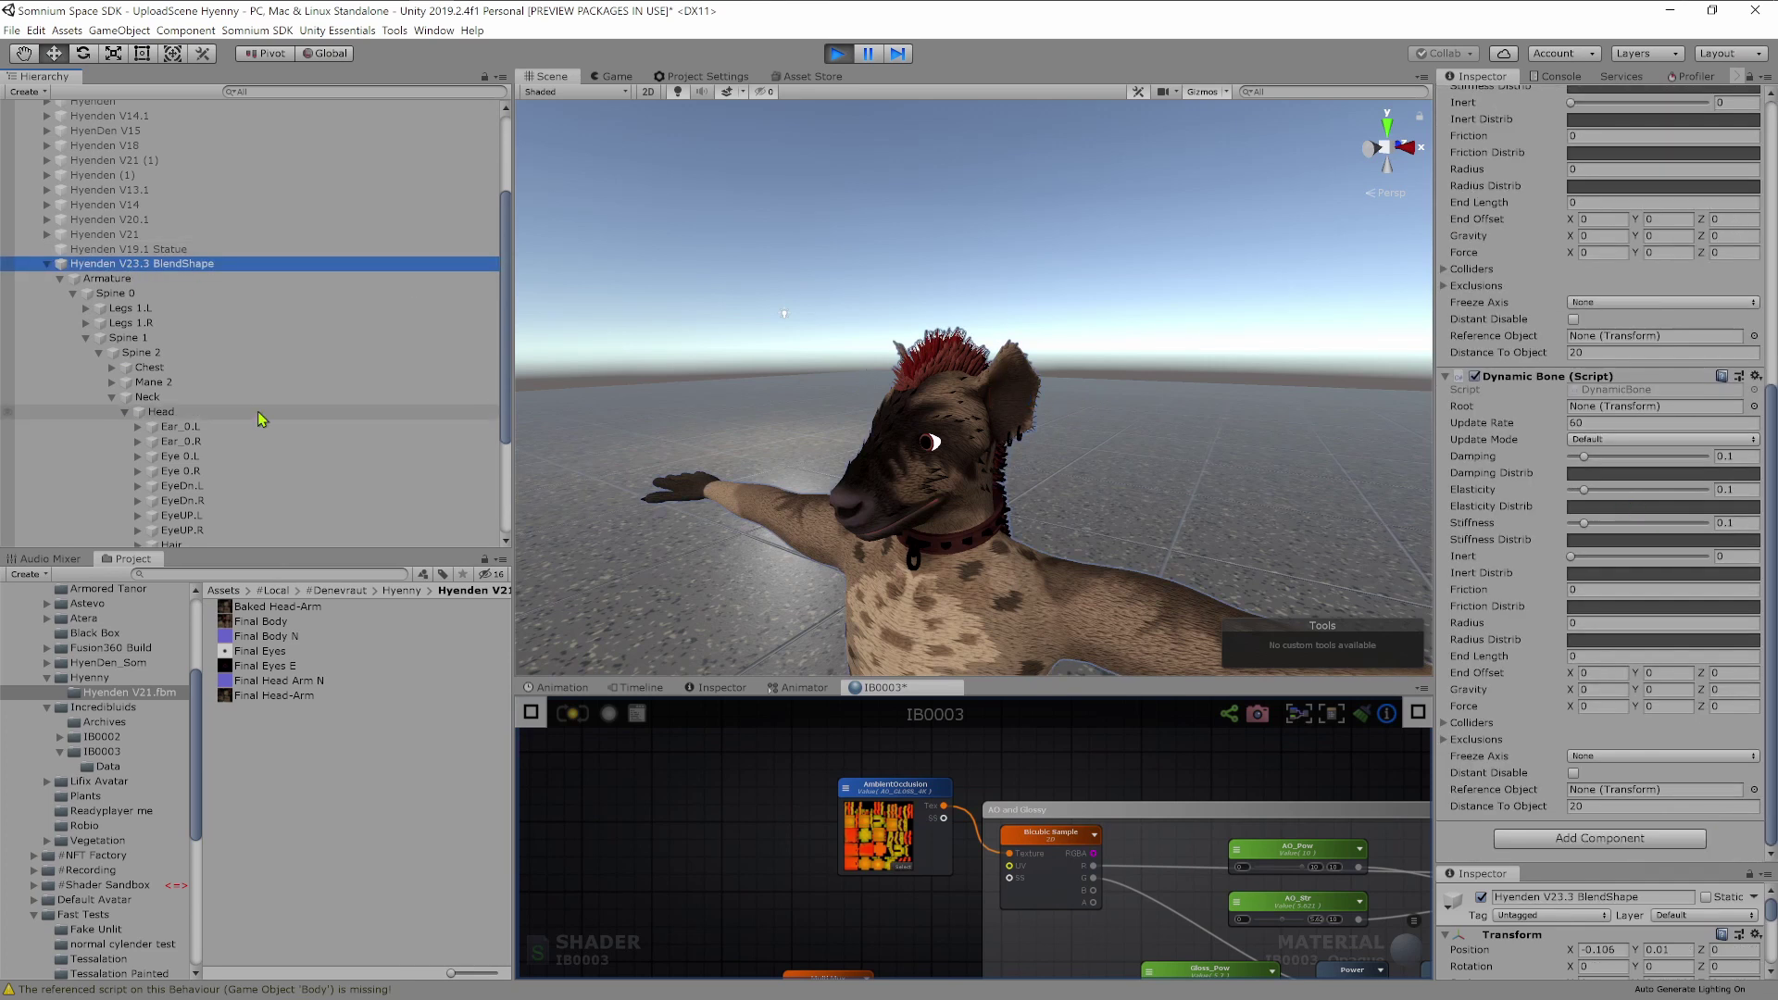
drag(186, 427, 1202, 419)
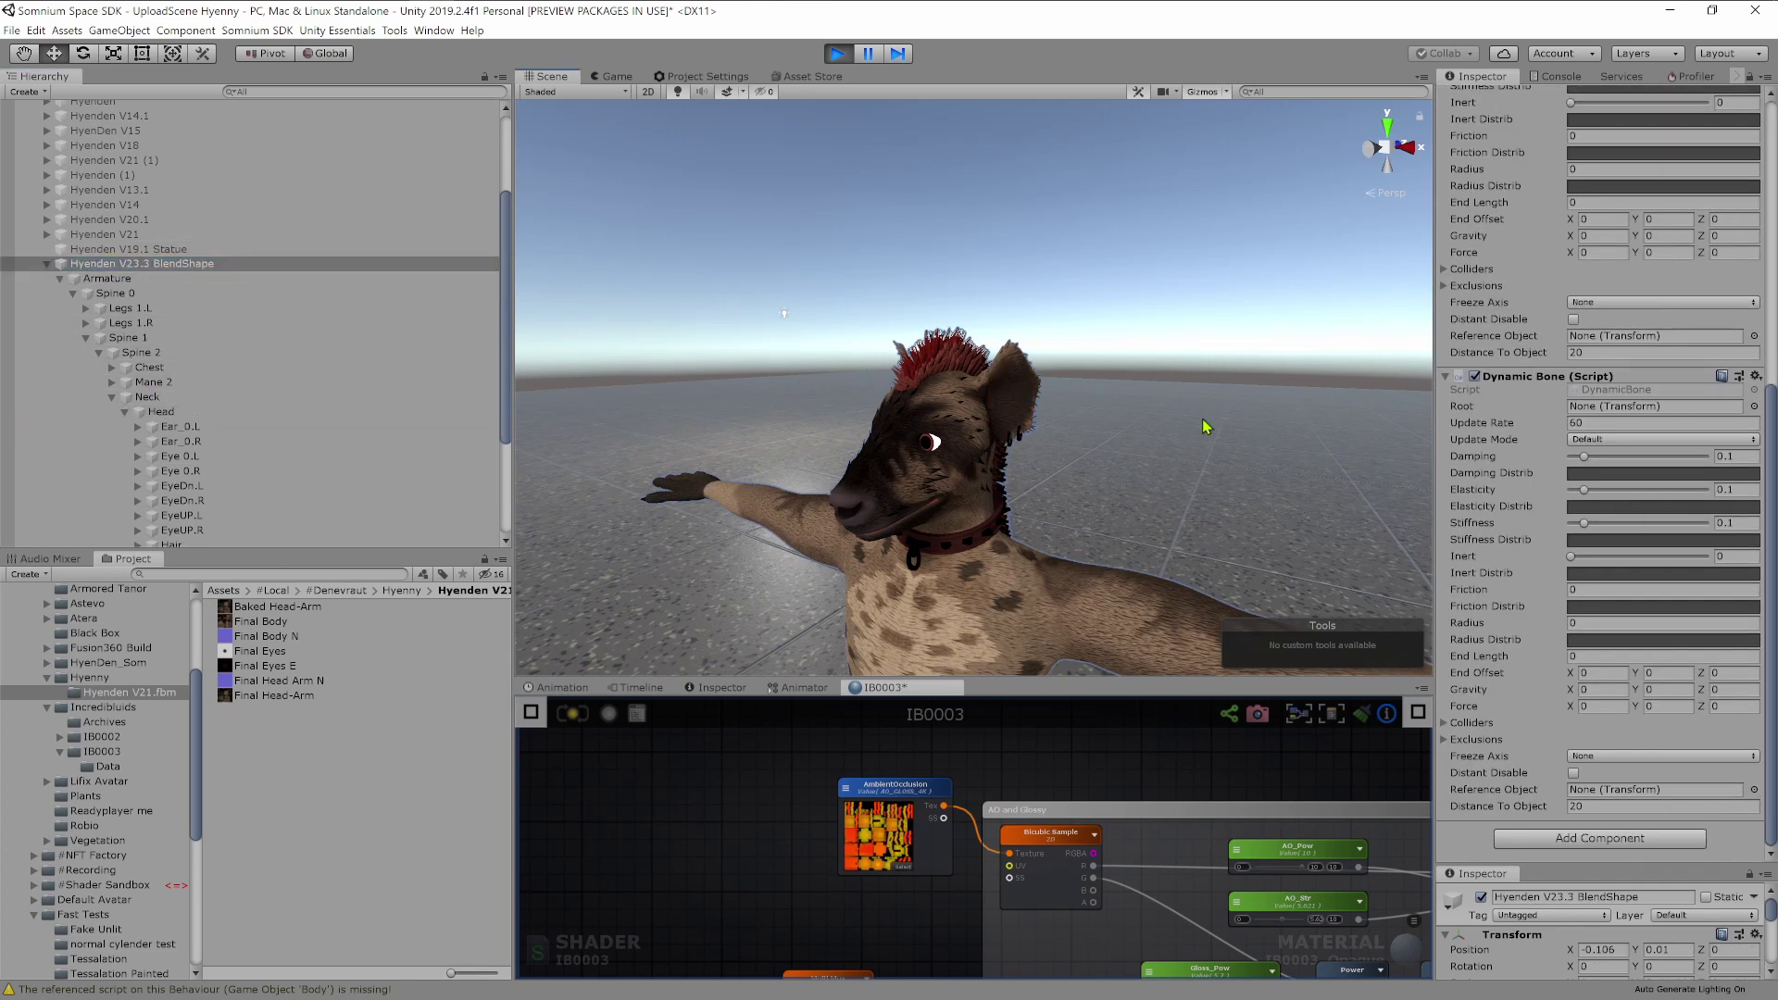
drag(1643, 409, 1642, 408)
Move the avatar along X and view it from the front to test the left ear's bounce.
alt+drag(1074, 332, 1198, 350)
alt+drag(1188, 474, 1042, 609)
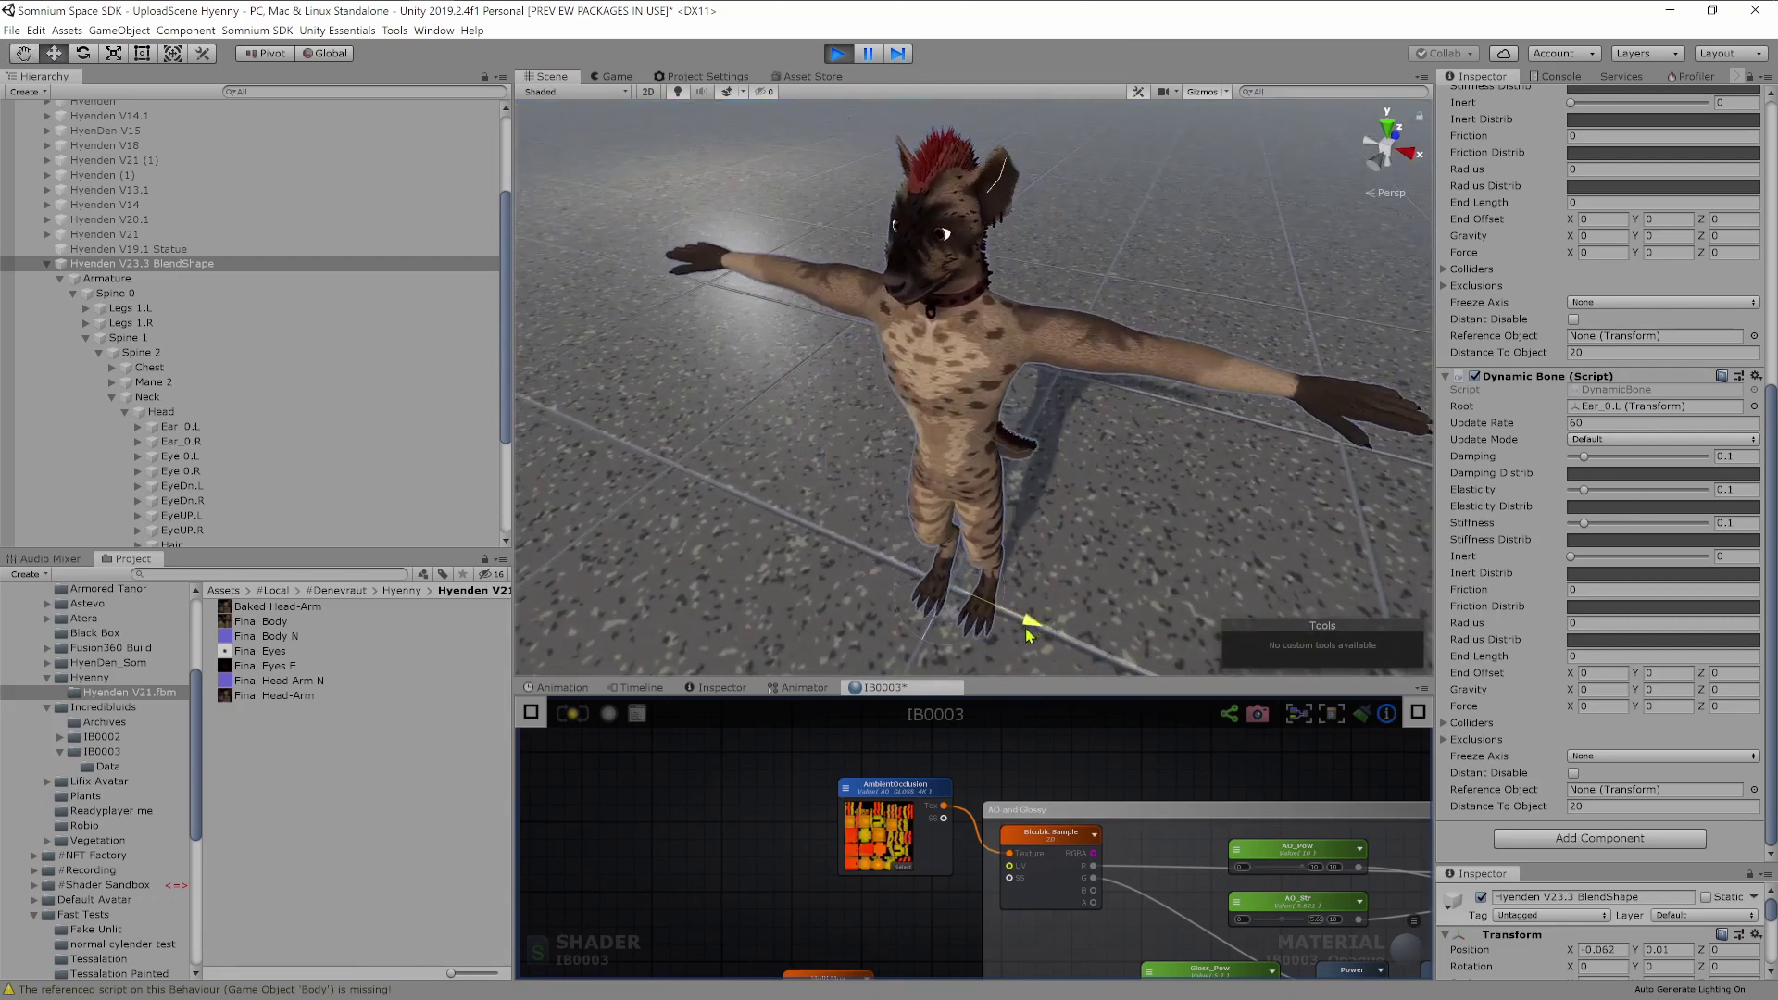
drag(1023, 639, 1019, 636)
alt+drag(958, 547, 1047, 528)
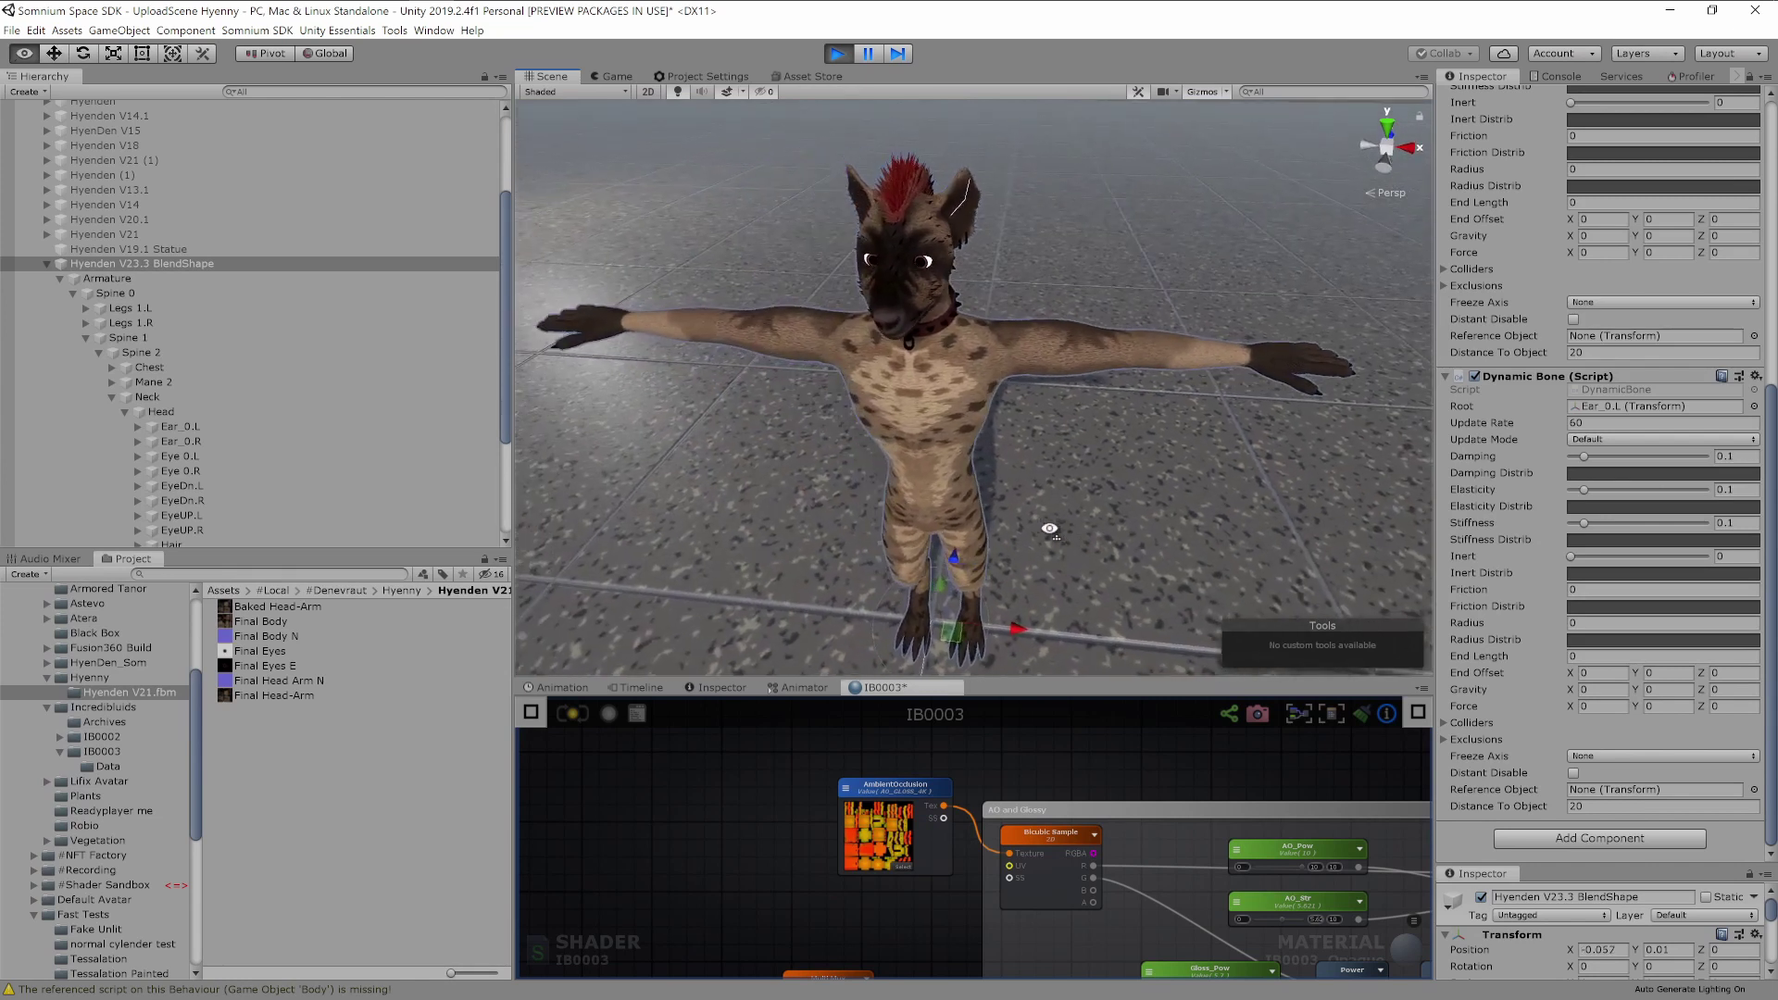
scroll(1049, 531, down, 2)
drag(1033, 608, 1074, 576)
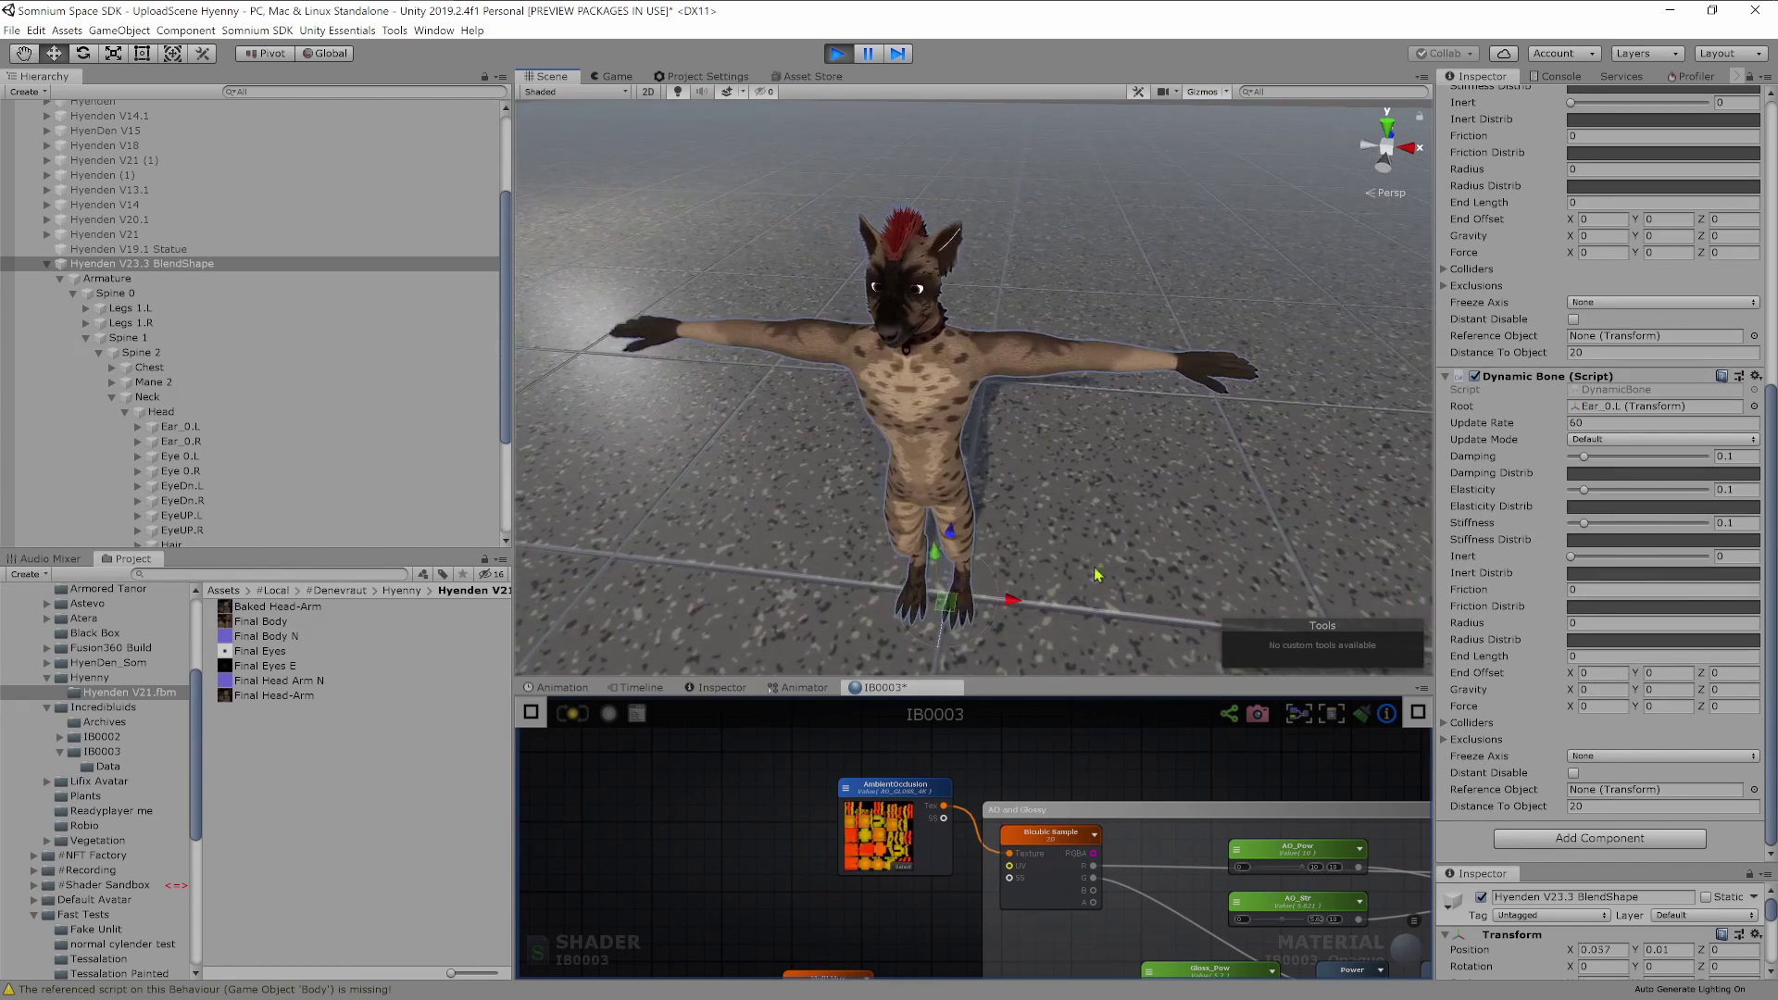
right_drag(1273, 470, 1041, 617)
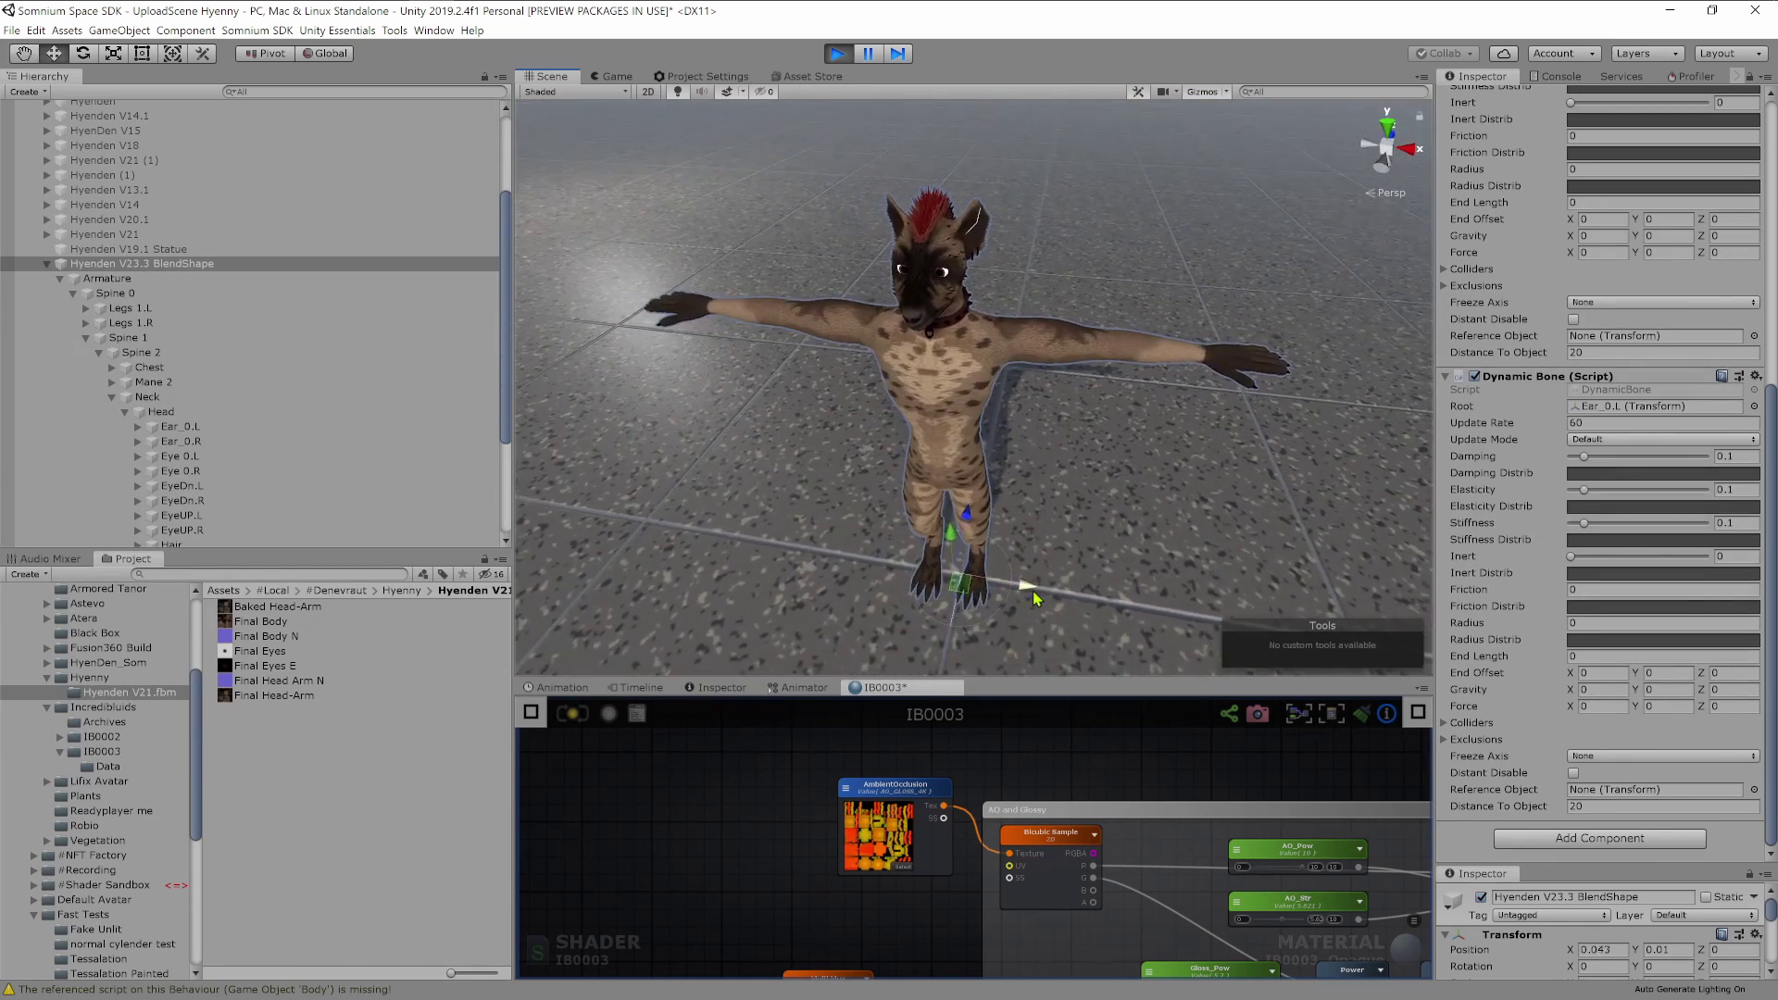
mouse_move(1035, 597)
mouse_down()
mouse_move(935, 565)
mouse_move(1131, 592)
mouse_move(940, 566)
mouse_move(1031, 577)
mouse_up()
right_drag(1142, 457, 1051, 434)
Exit Play mode and add a second Dynamic Bone to the avatar with Ear_0.L as its Root.
click(837, 53)
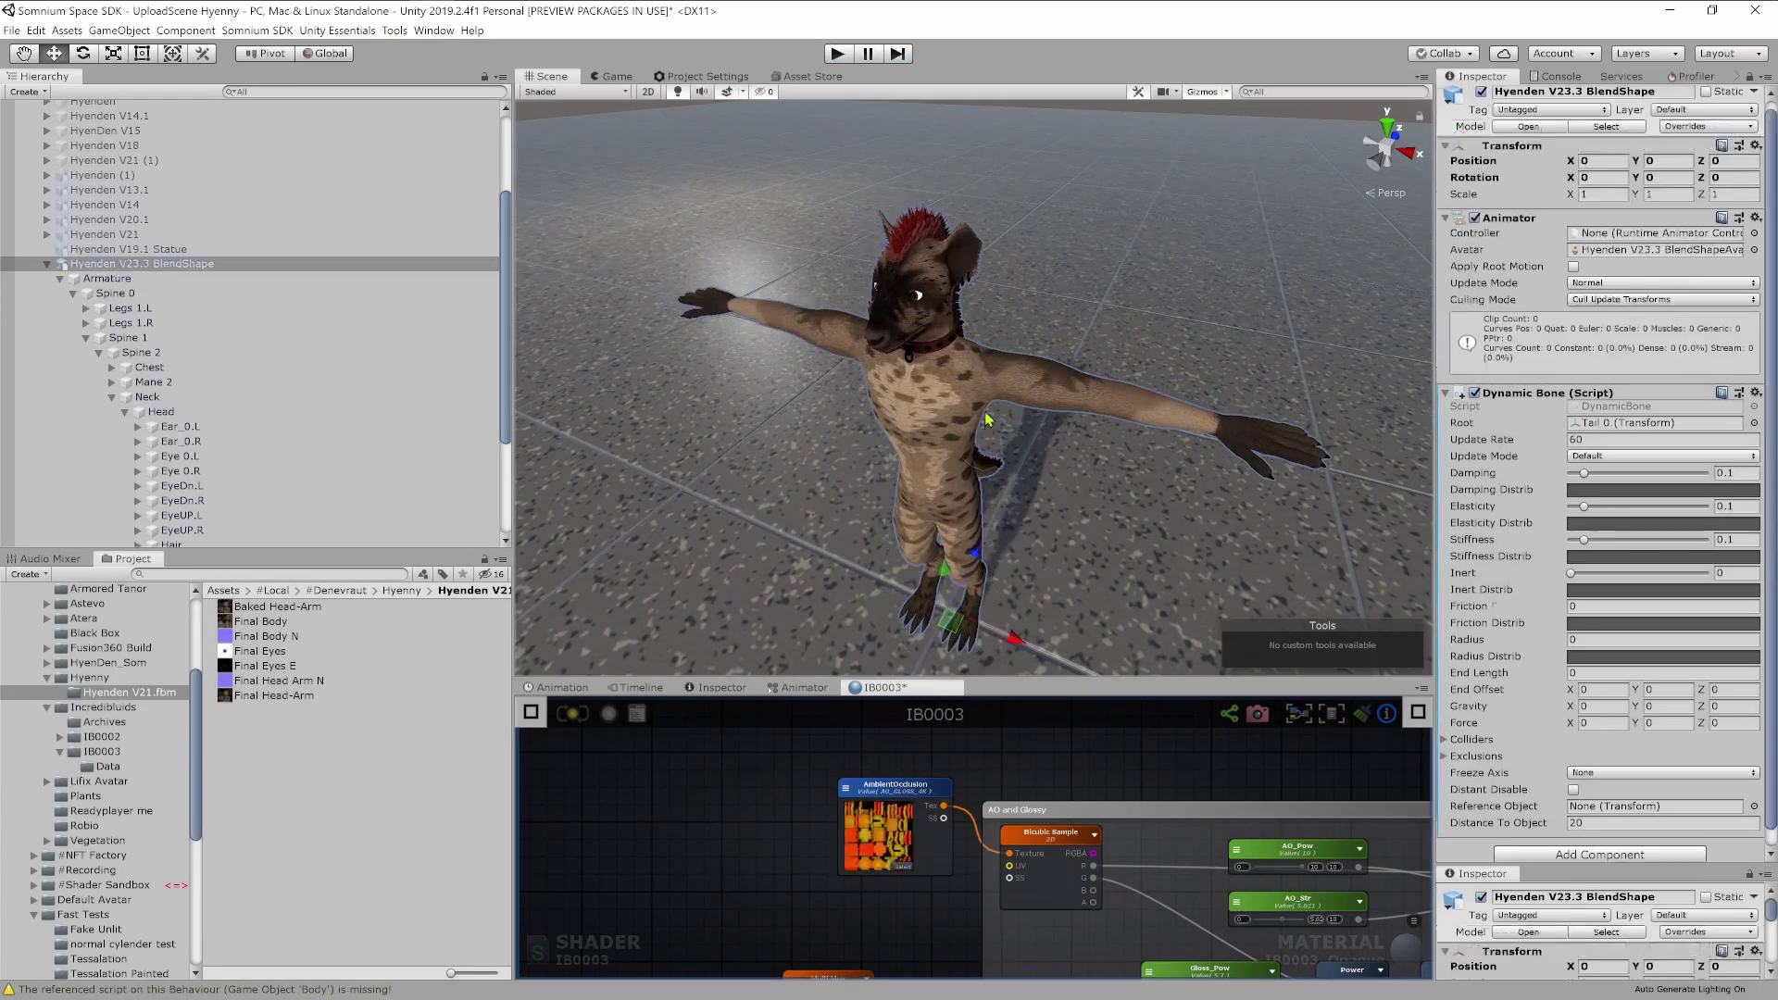
scroll(1599, 647, down, 1)
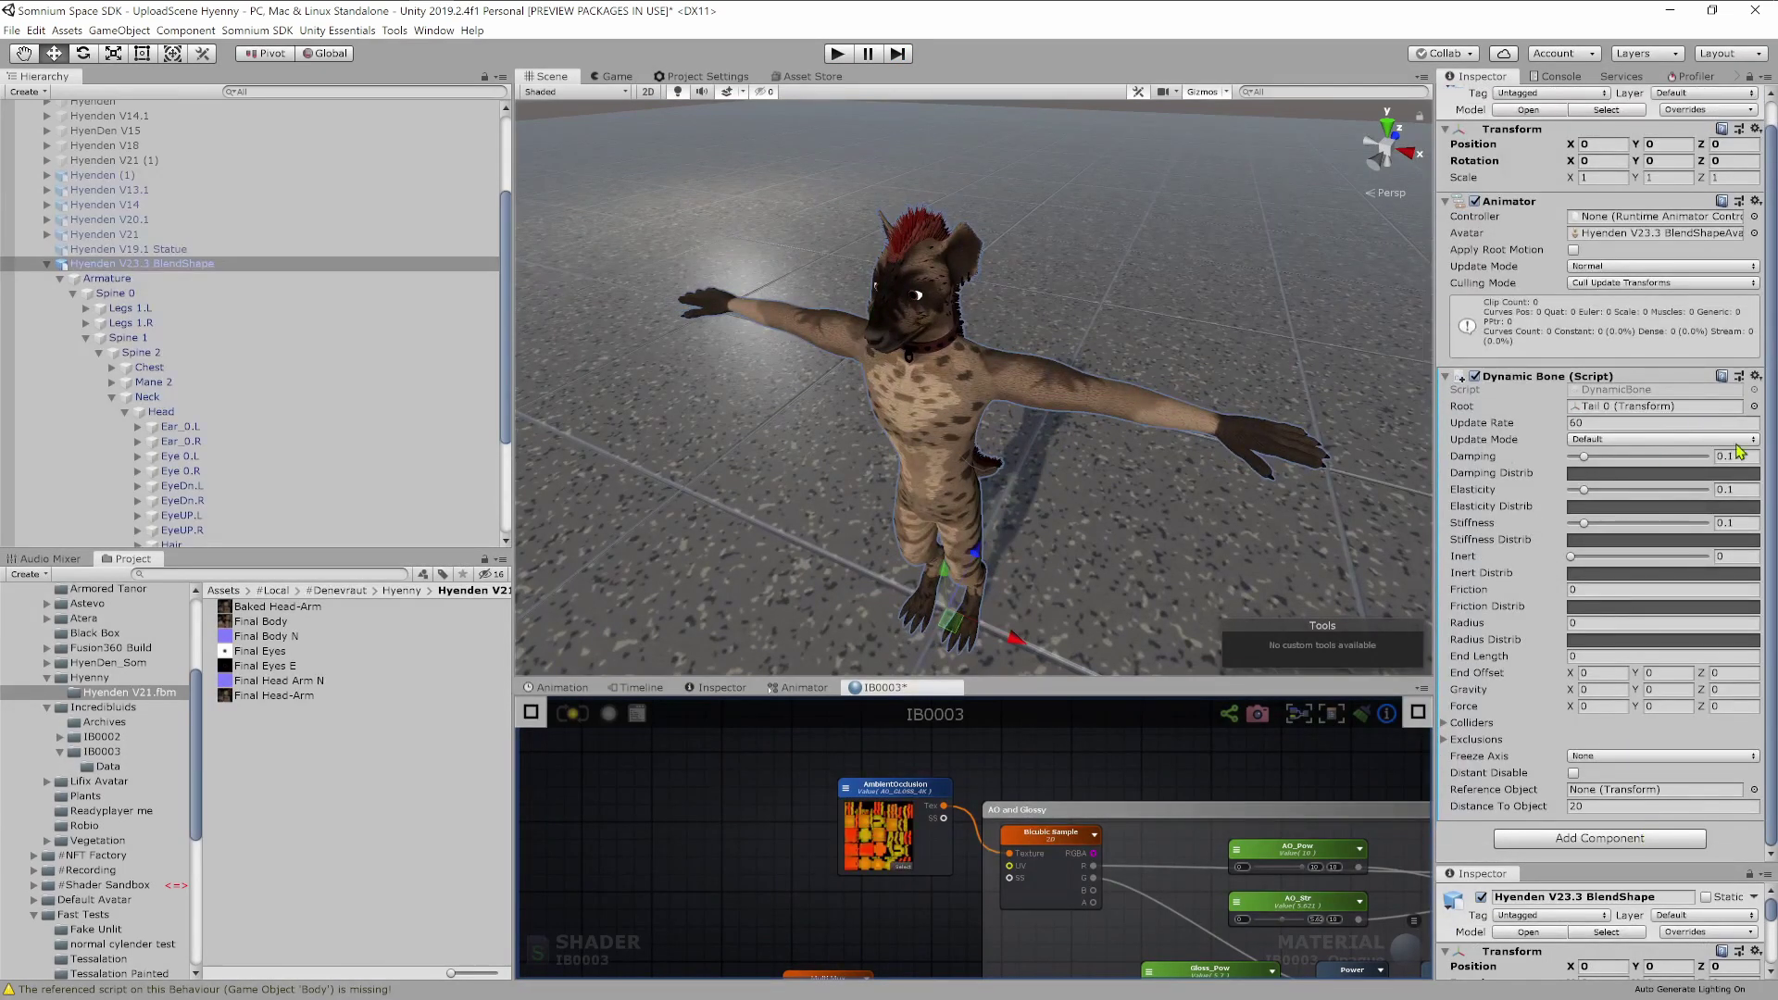
click(1647, 836)
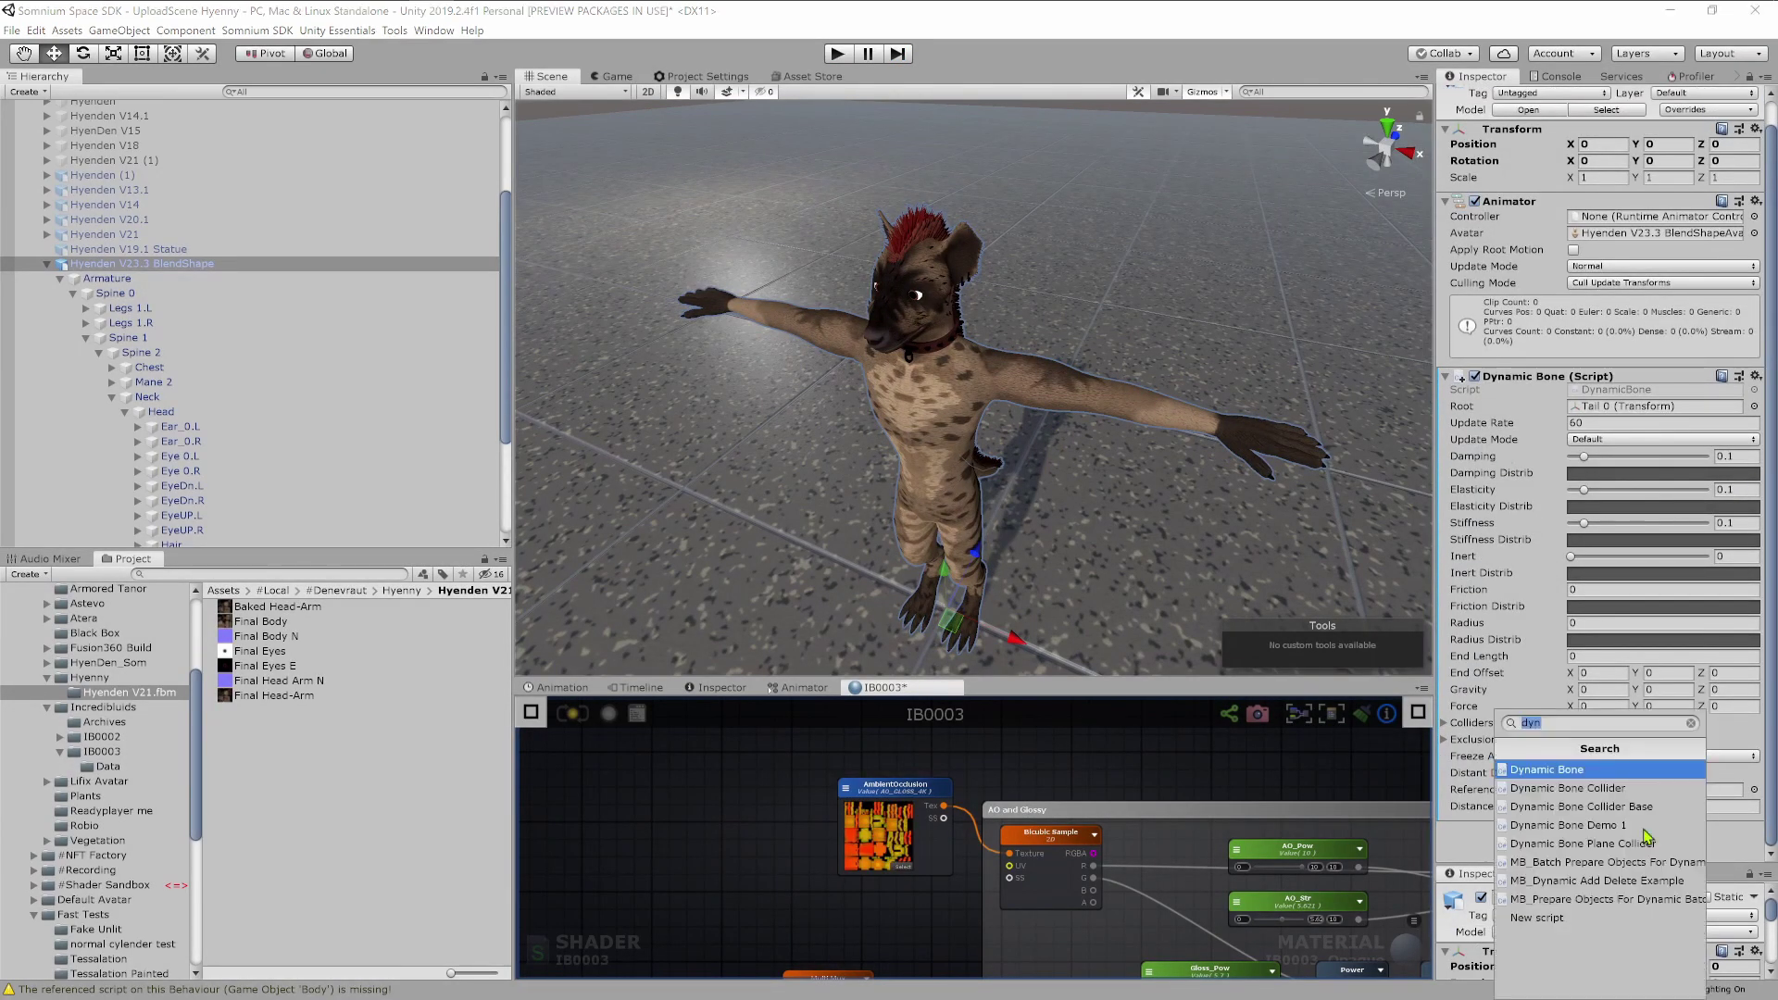
click(1596, 768)
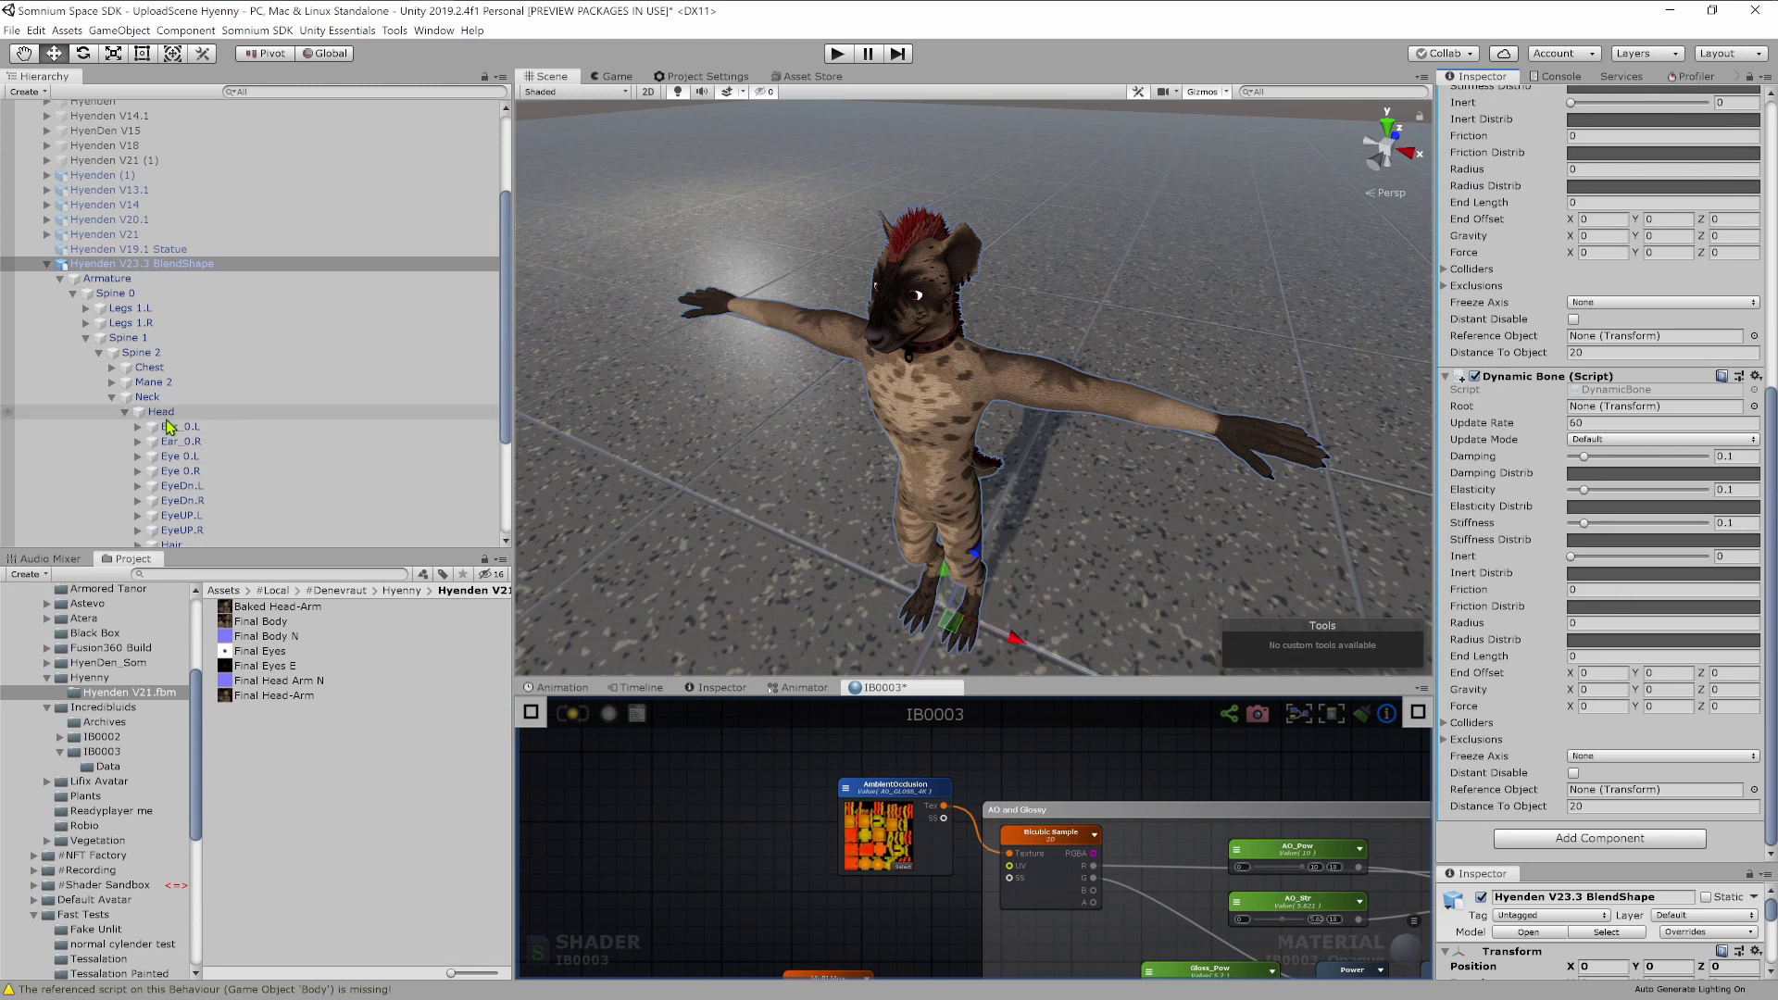
drag(169, 426, 1647, 422)
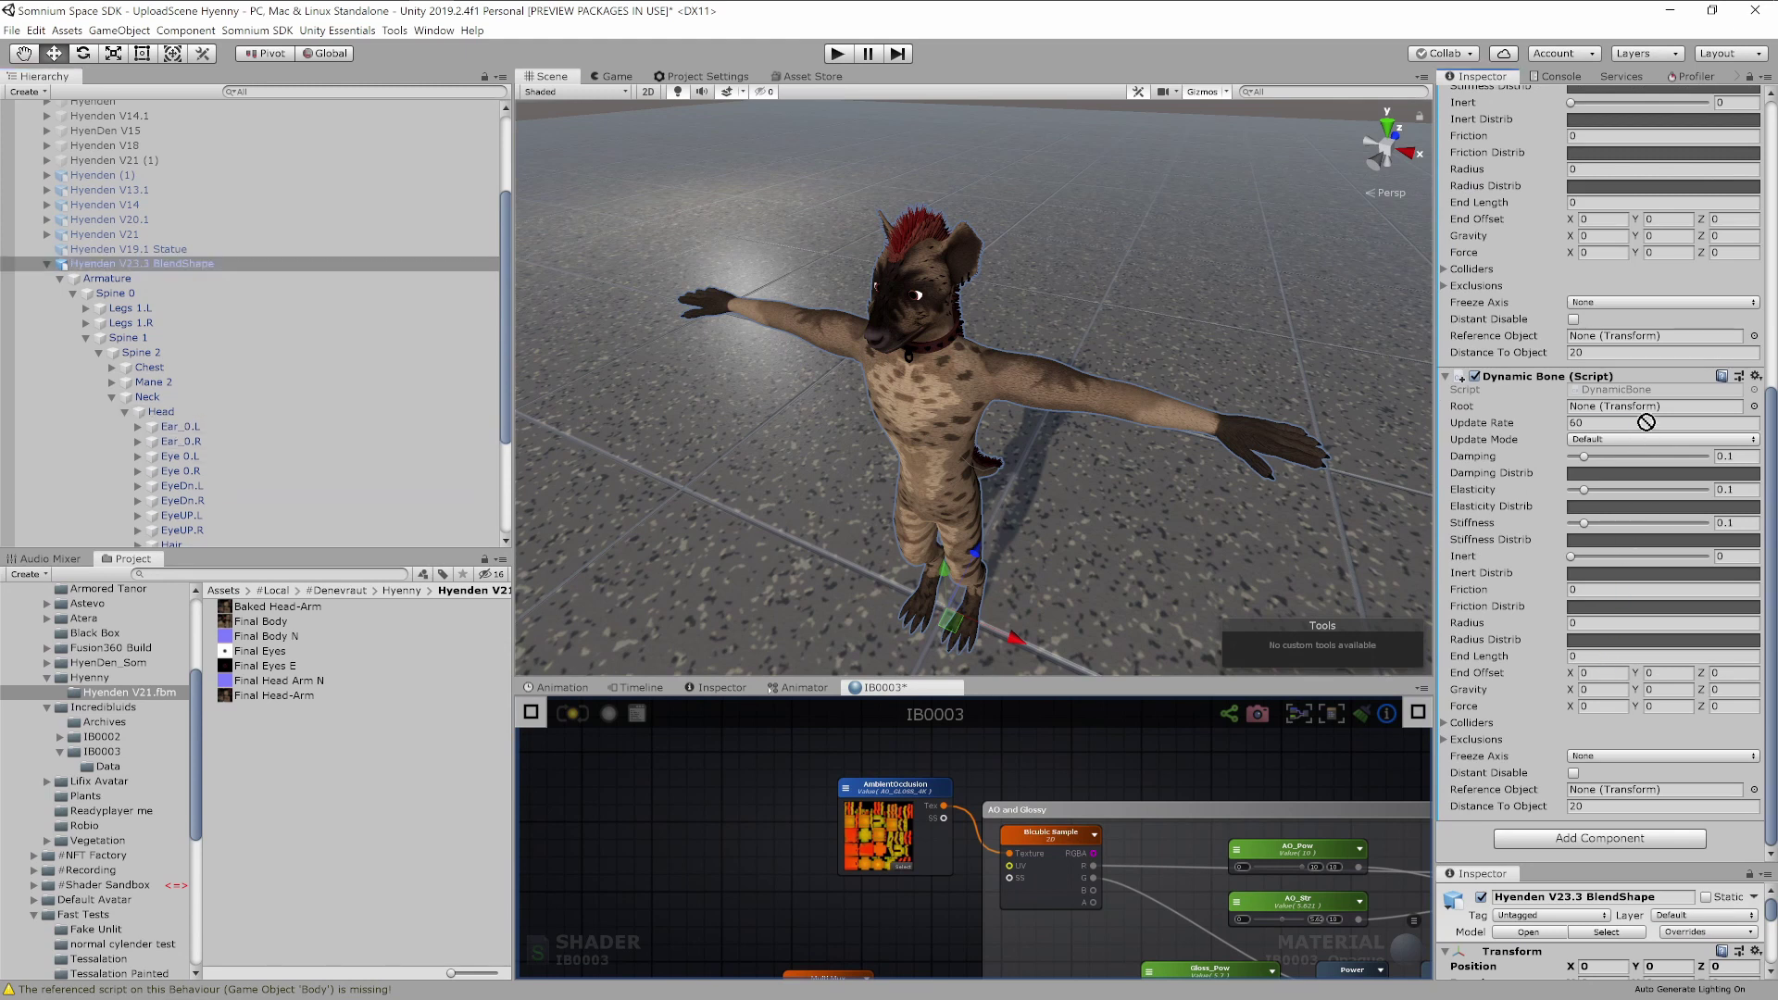
Add a third Dynamic Bone component to the avatar with Ear_0.R as its Root.
click(1599, 838)
click(1596, 769)
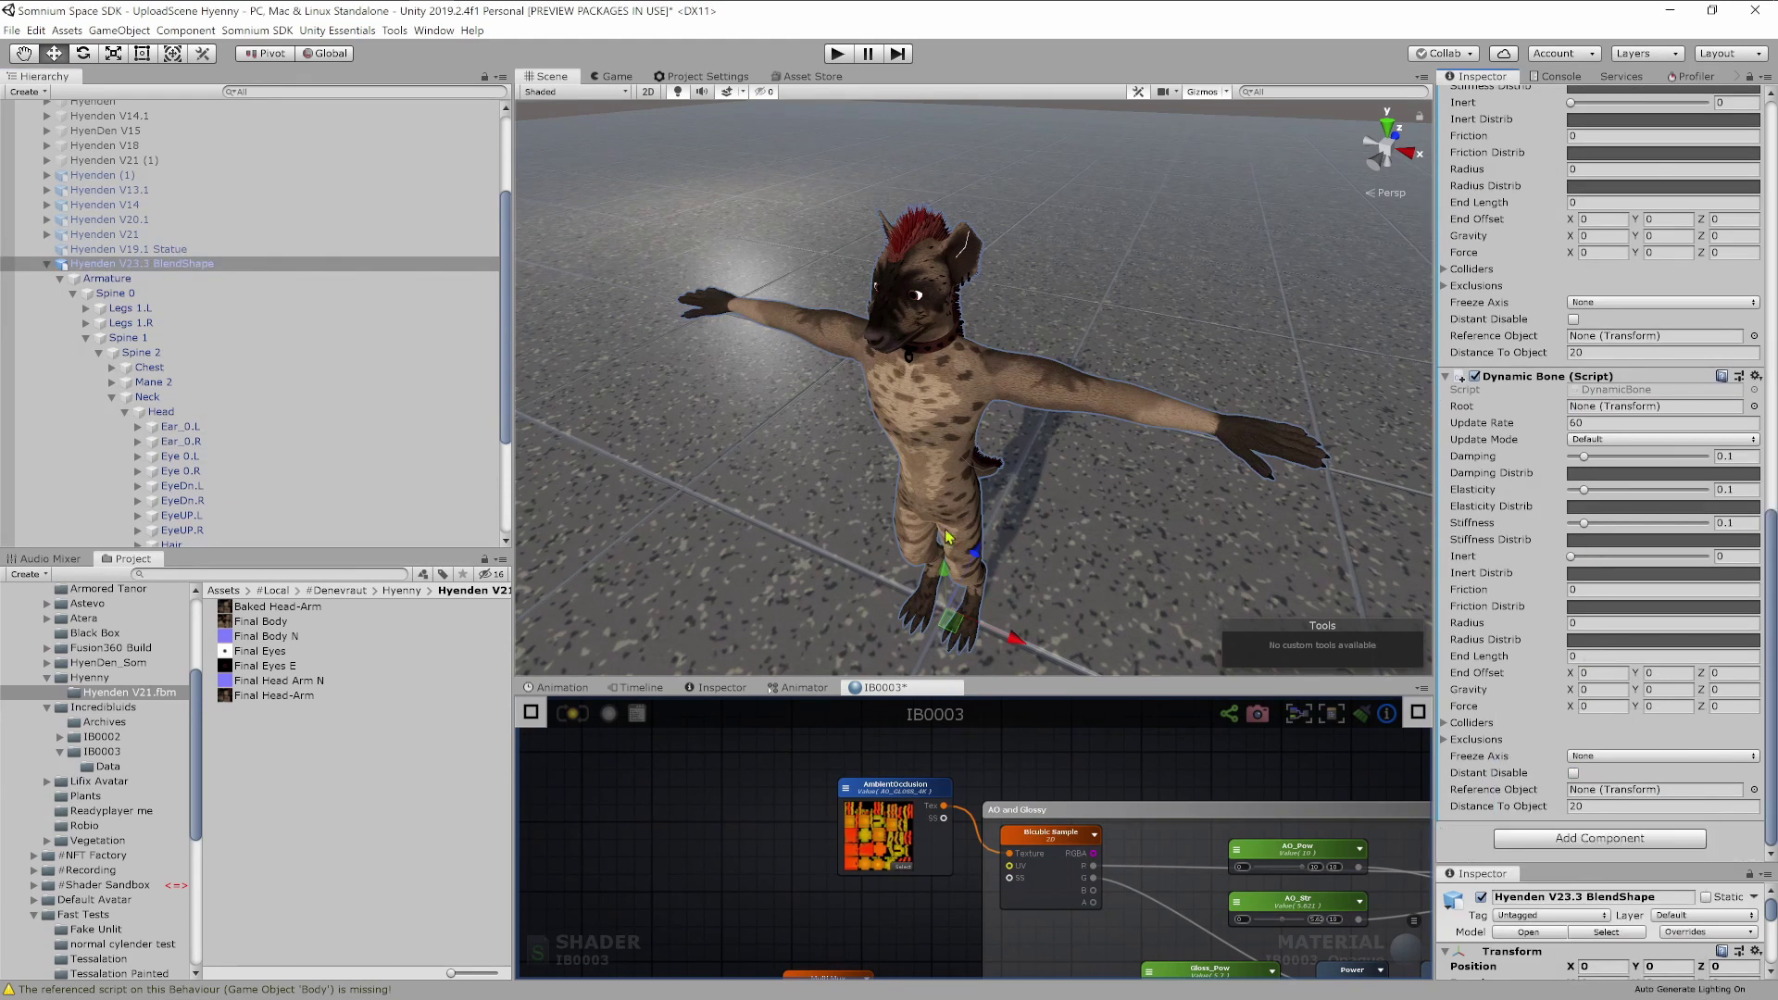
drag(186, 441, 1636, 534)
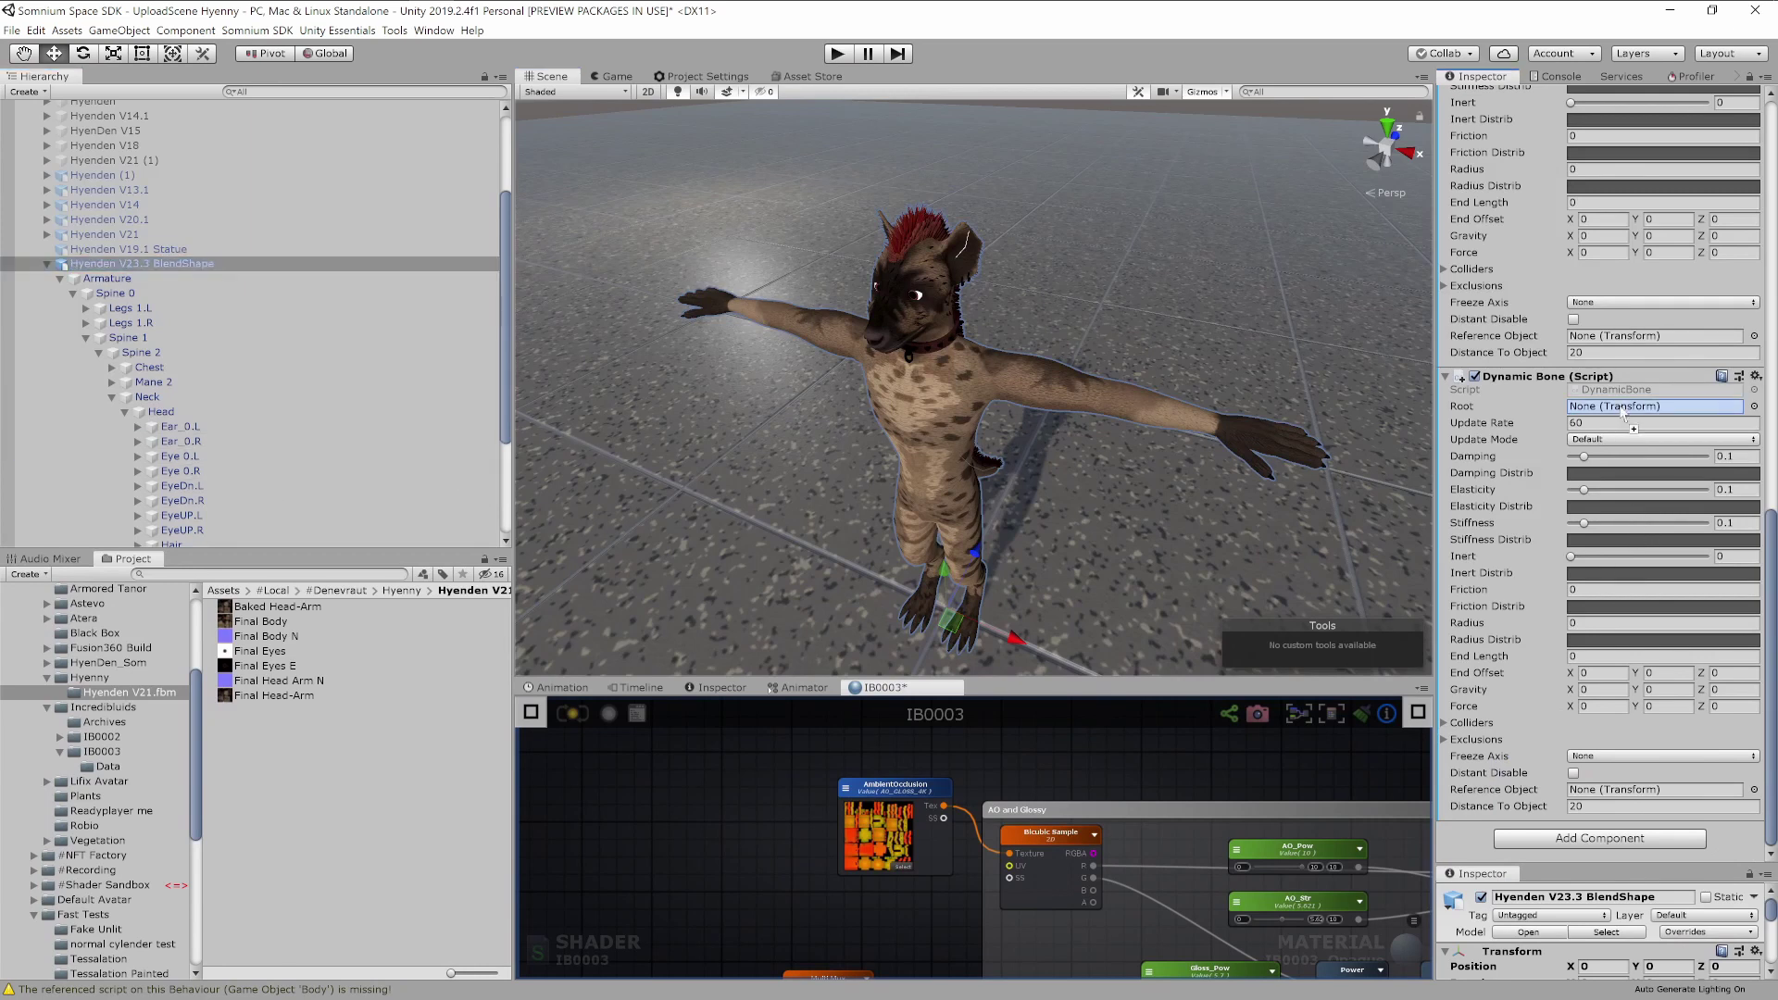
Add a fourth Dynamic Bone component to the avatar with the Hair bone under Head as its Root.
click(1528, 838)
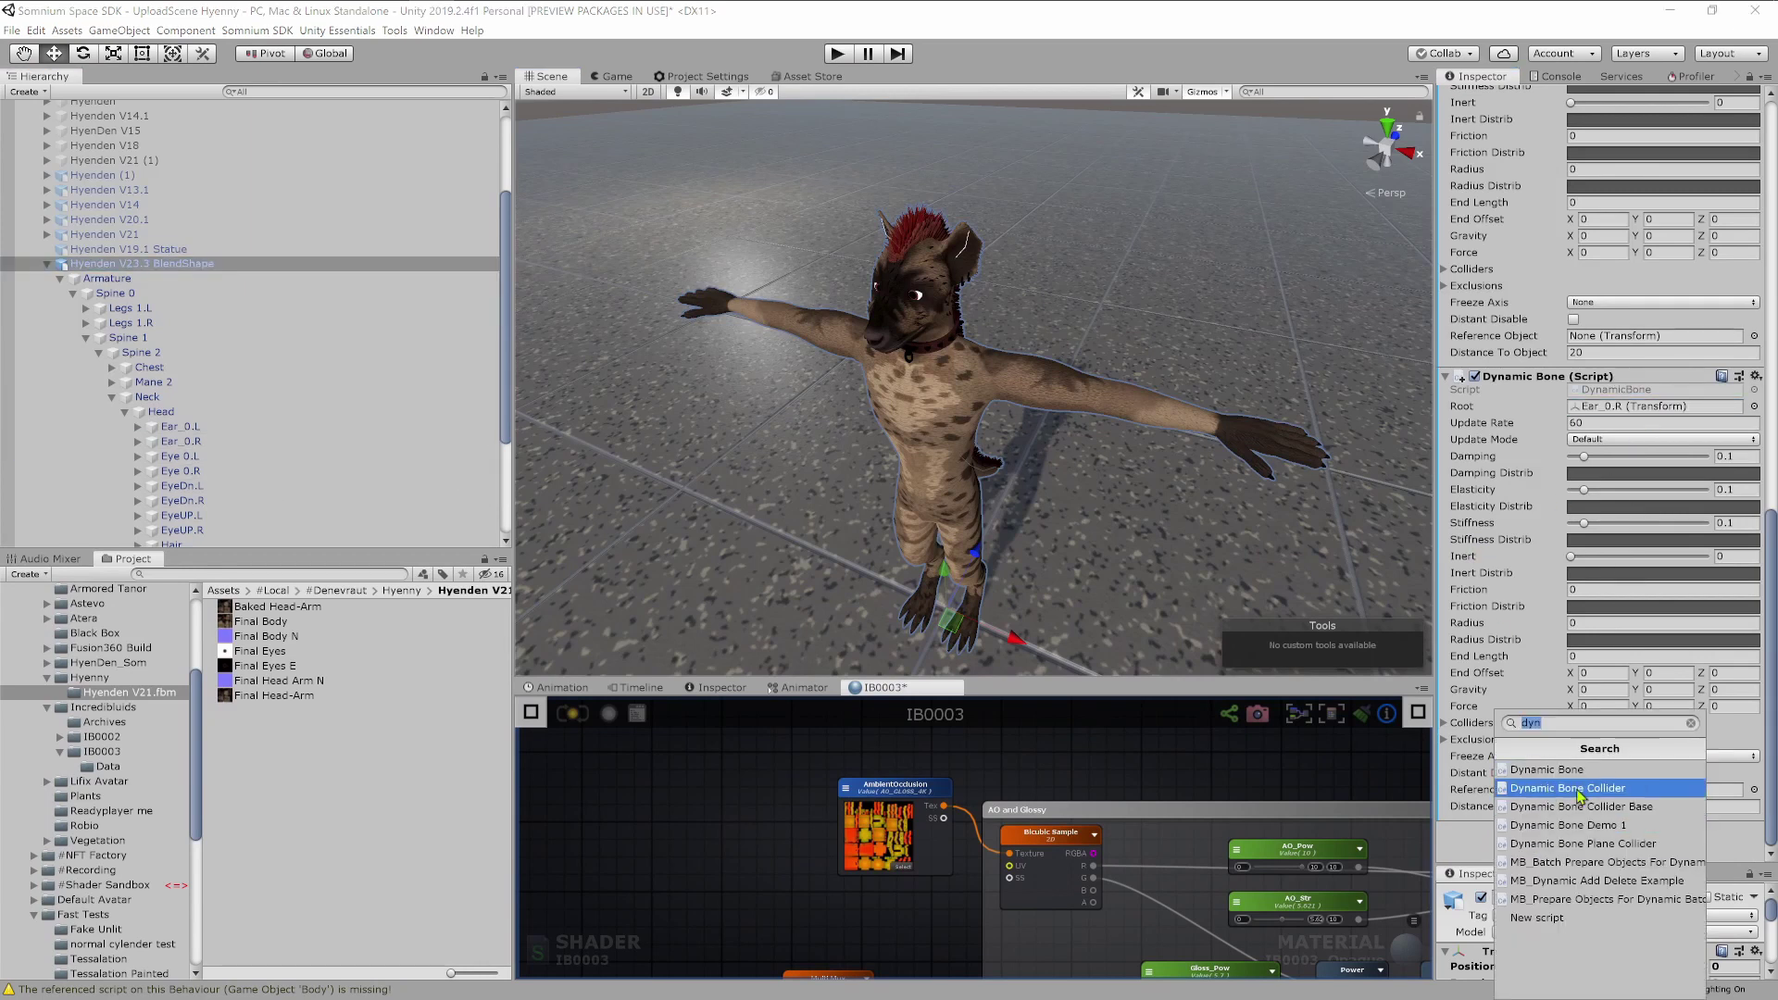
click(1596, 768)
scroll(315, 500, down, 3)
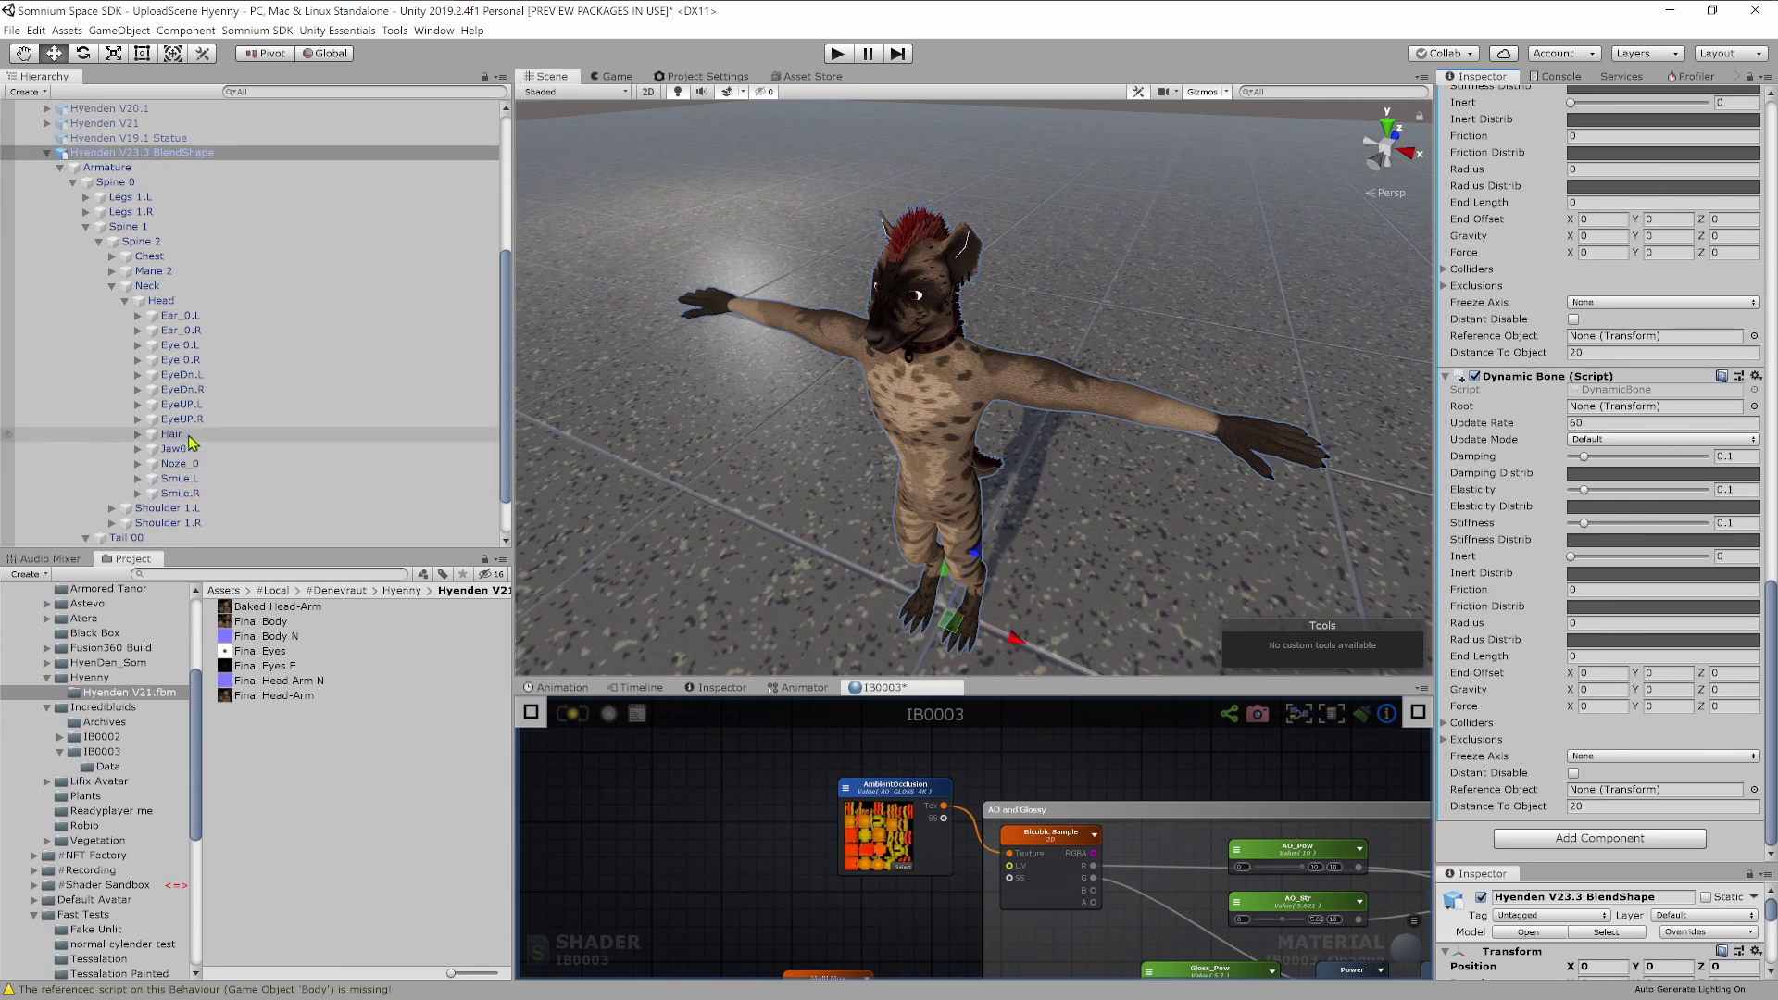
drag(189, 443, 1657, 709)
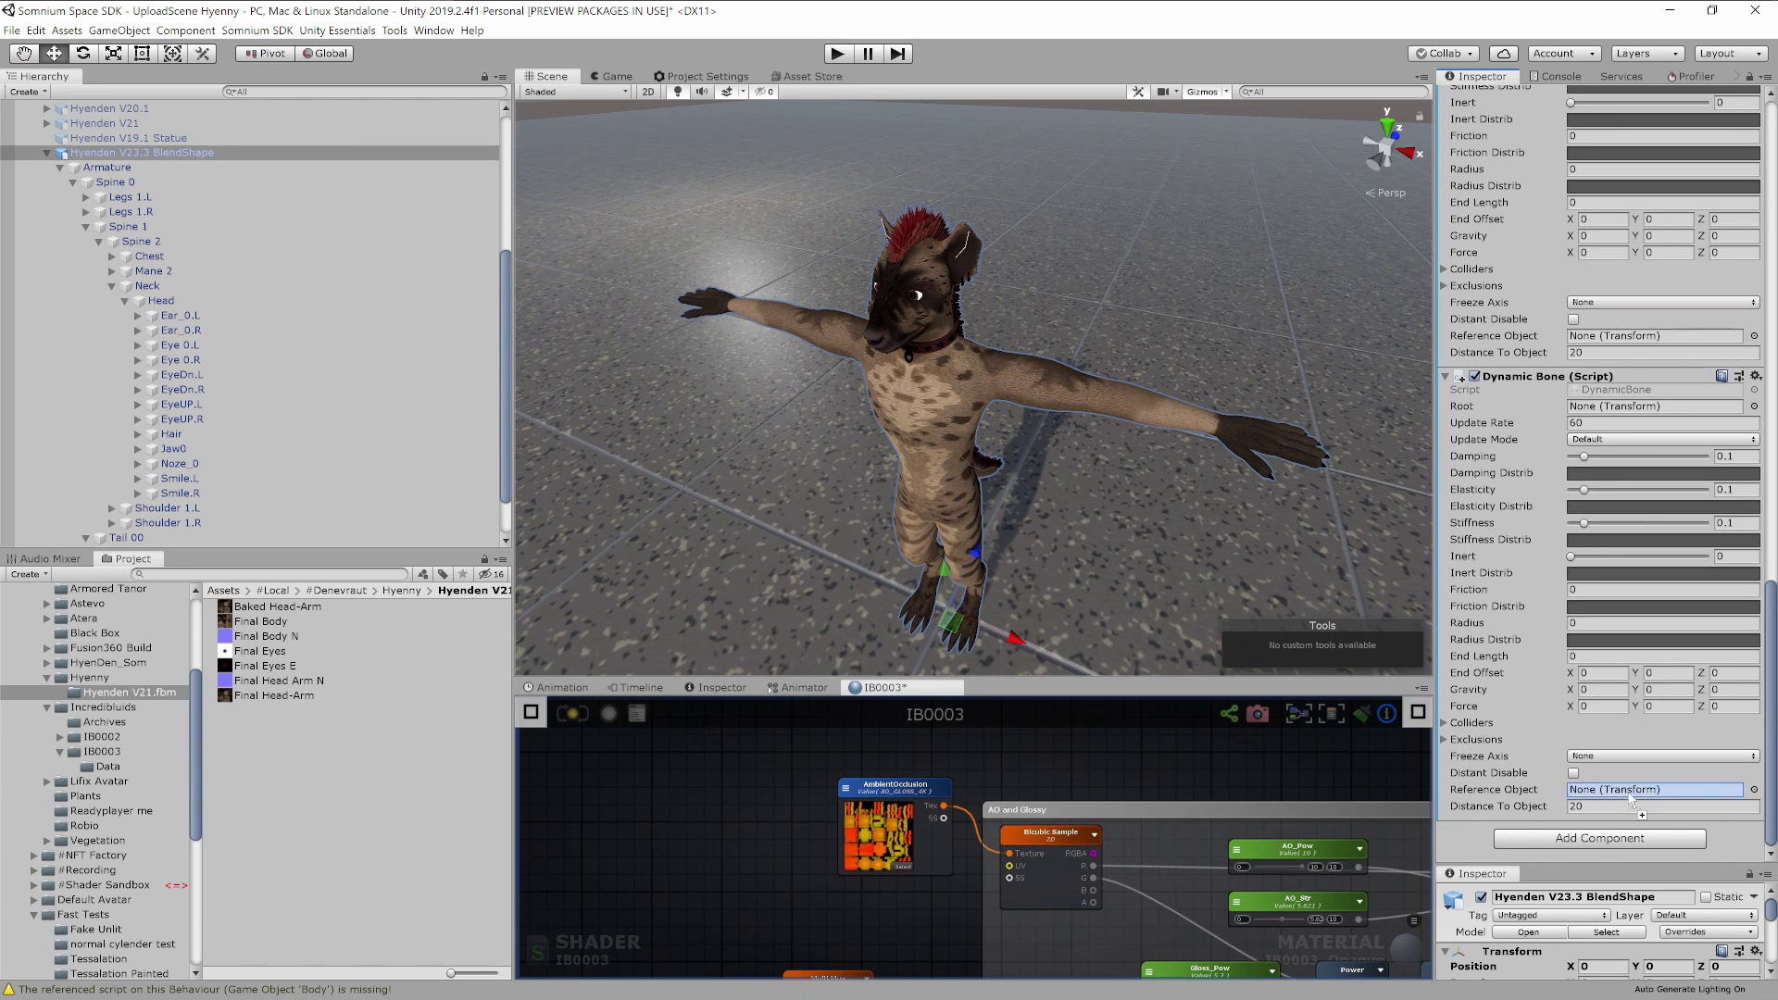
drag(1650, 416, 1650, 409)
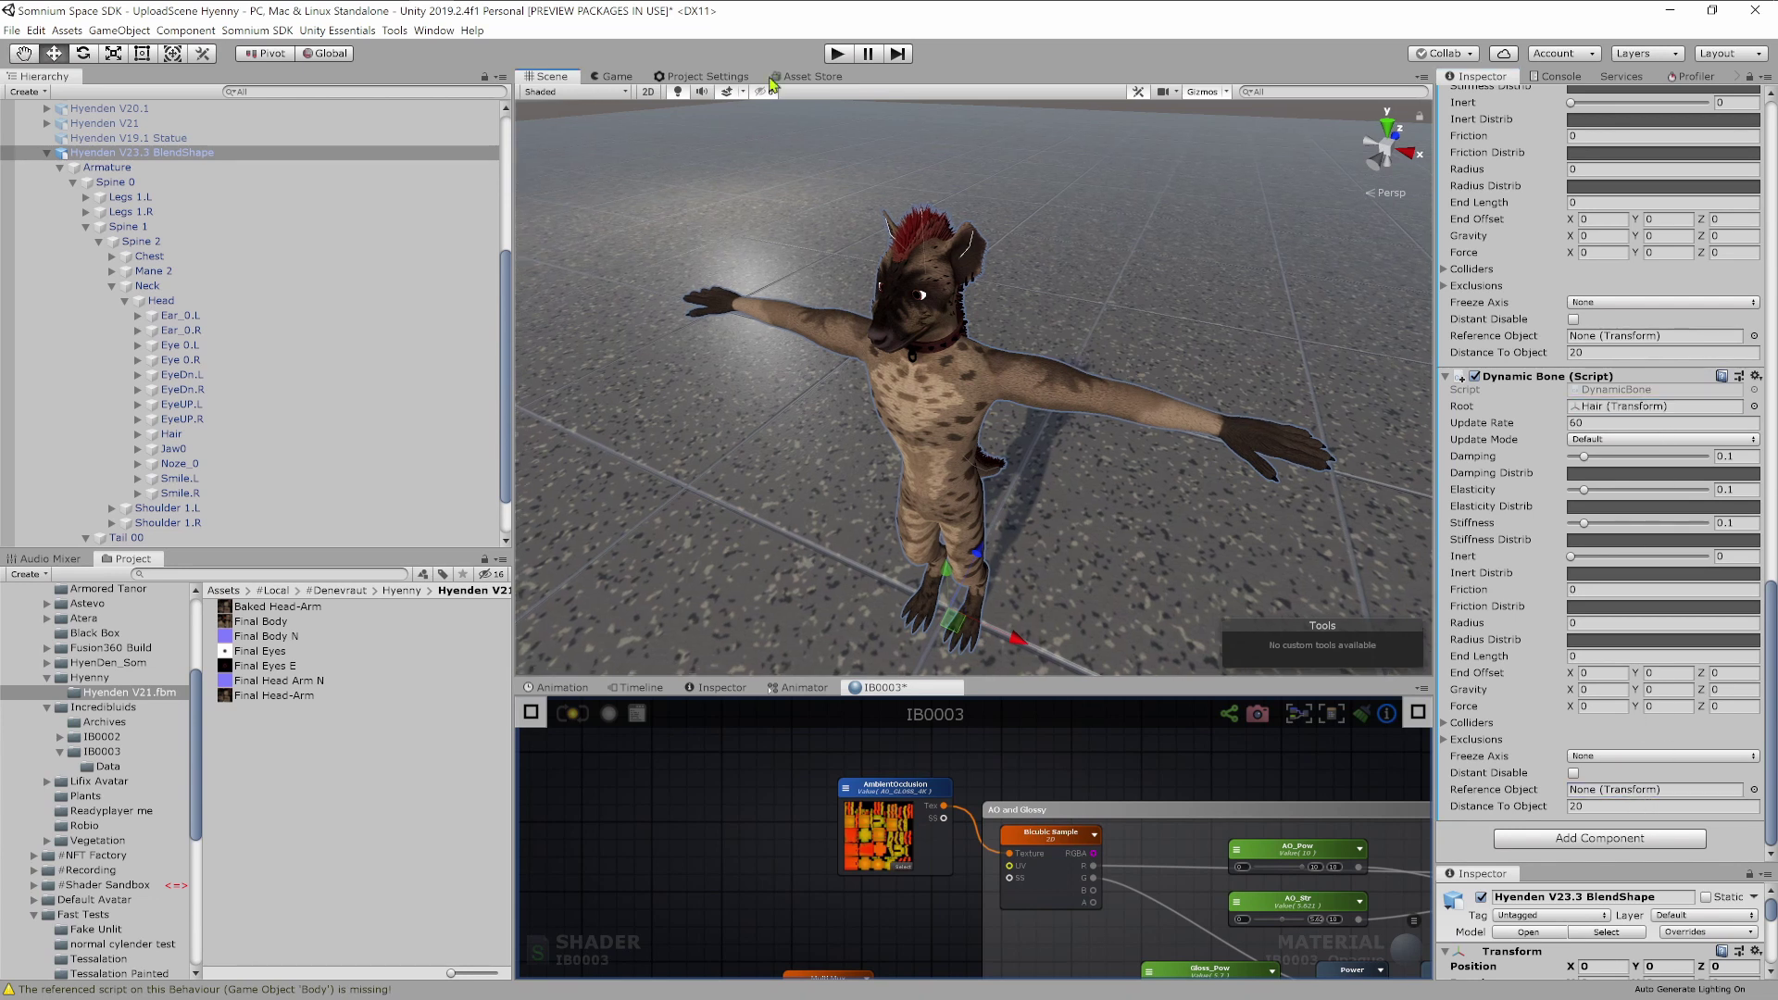
Enter Play mode and move the avatar along X in the Scene view to test the ears and hair.
click(844, 54)
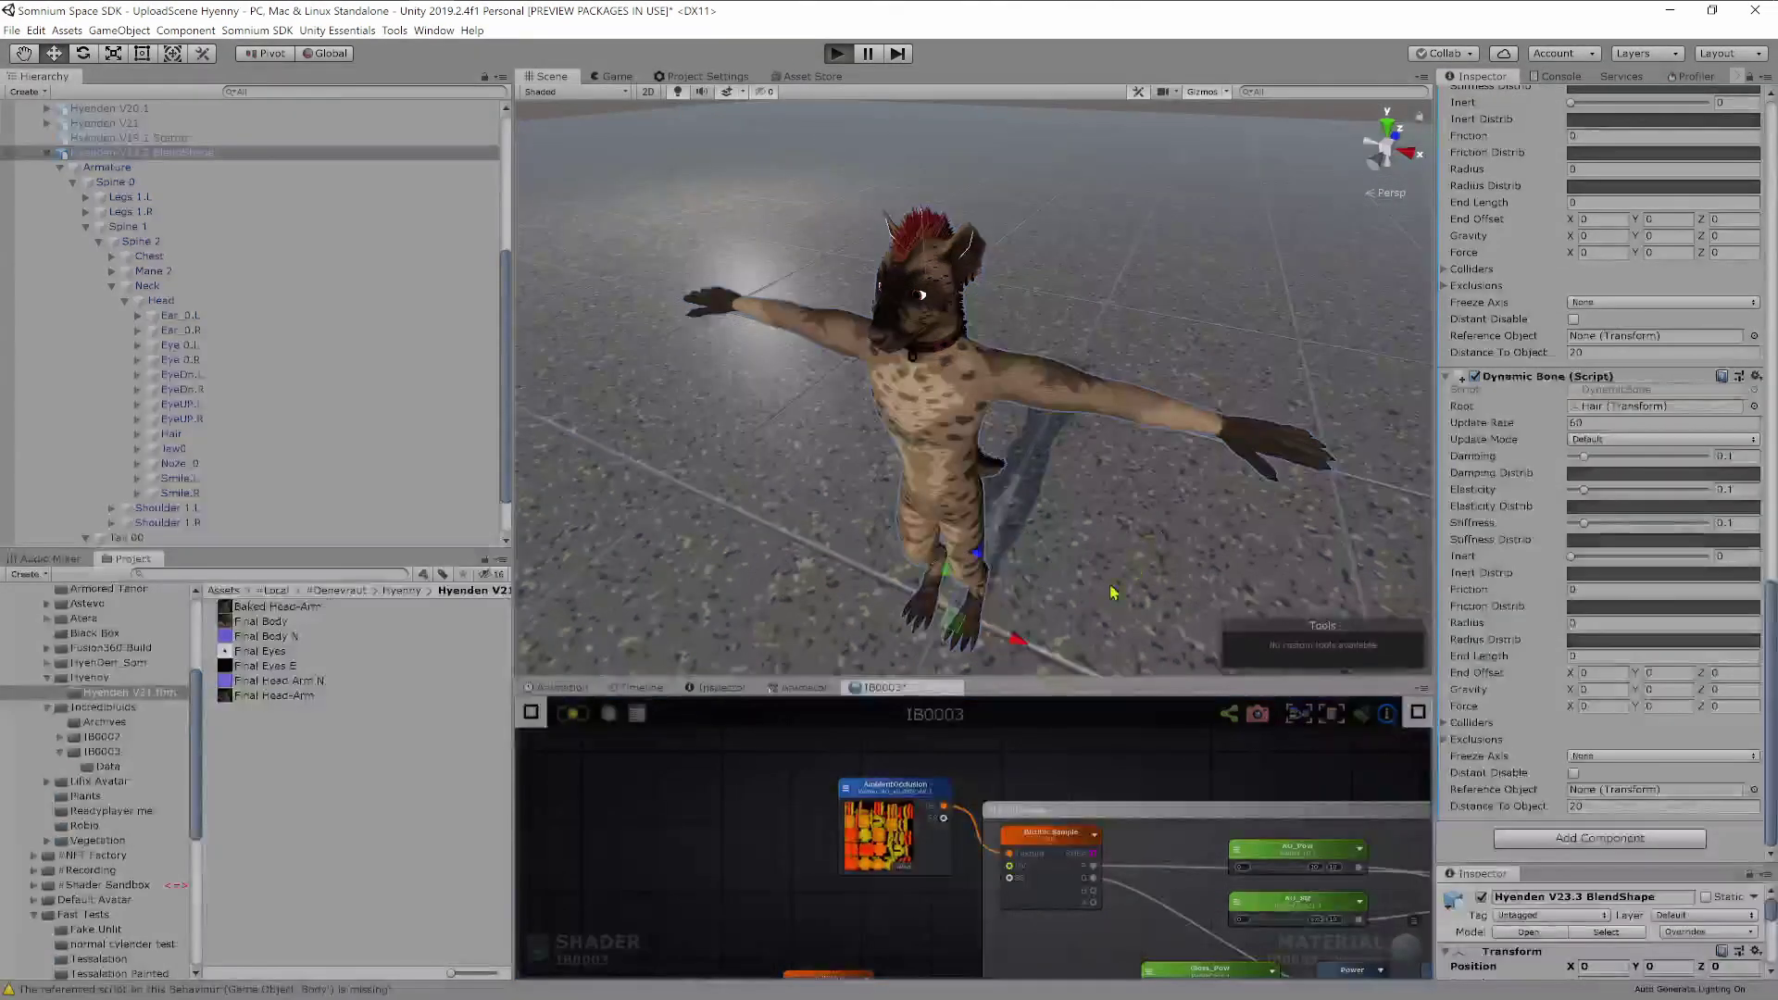
click(542, 78)
mouse_move(1024, 639)
mouse_down()
mouse_move(1076, 663)
mouse_move(1062, 636)
mouse_move(933, 605)
mouse_move(1025, 647)
mouse_up()
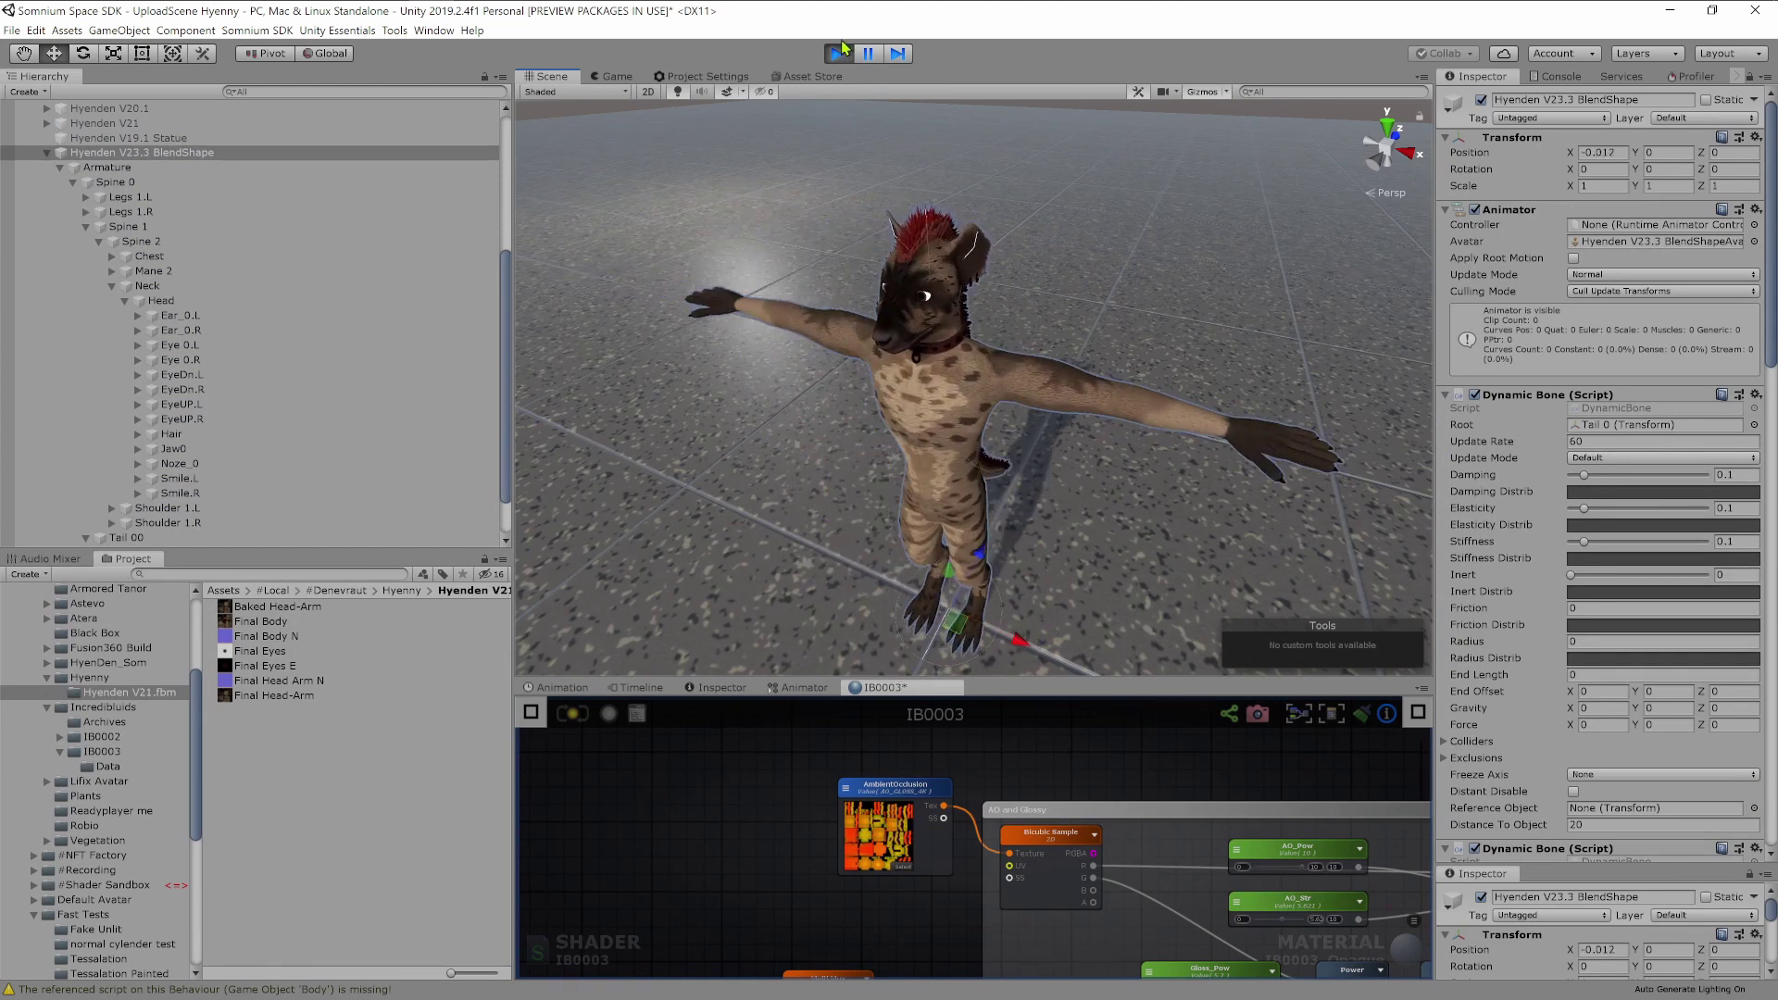
Exit Play mode and search the scene hierarchy for "hand" to select the avatar's Hand.L bone.
click(843, 48)
alt+drag(972, 389, 1023, 403)
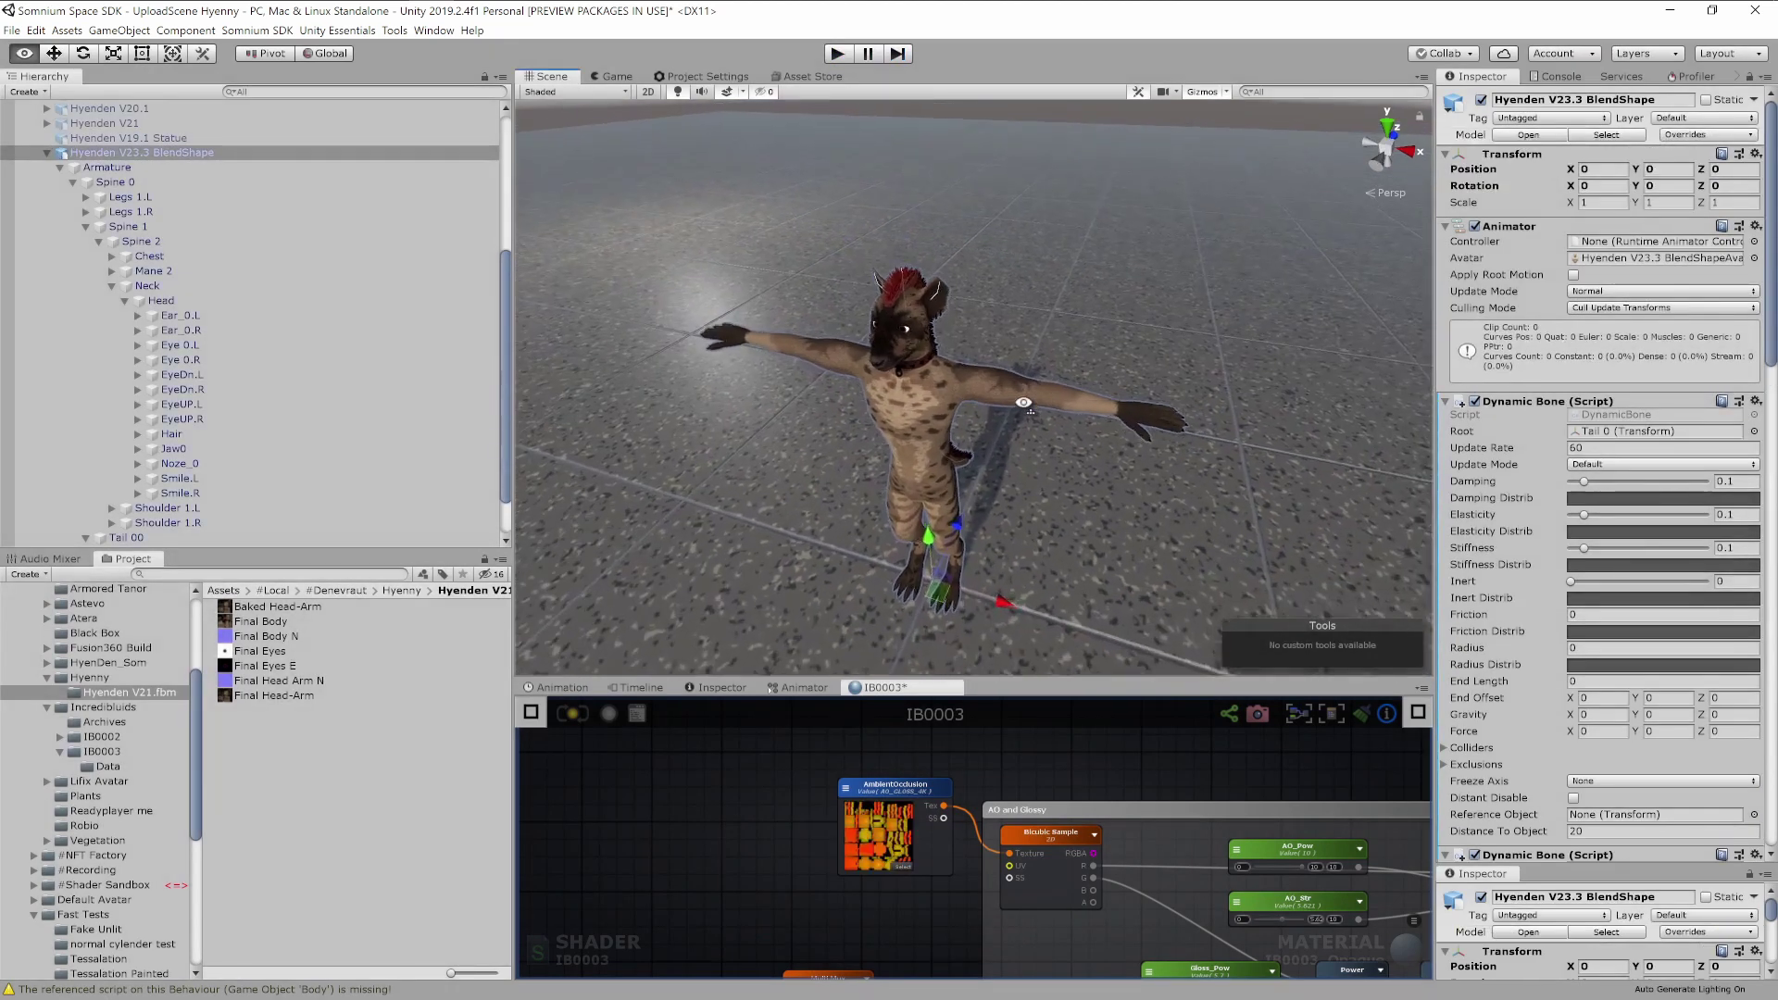
key(w)
right_drag(1023, 403, 1063, 307)
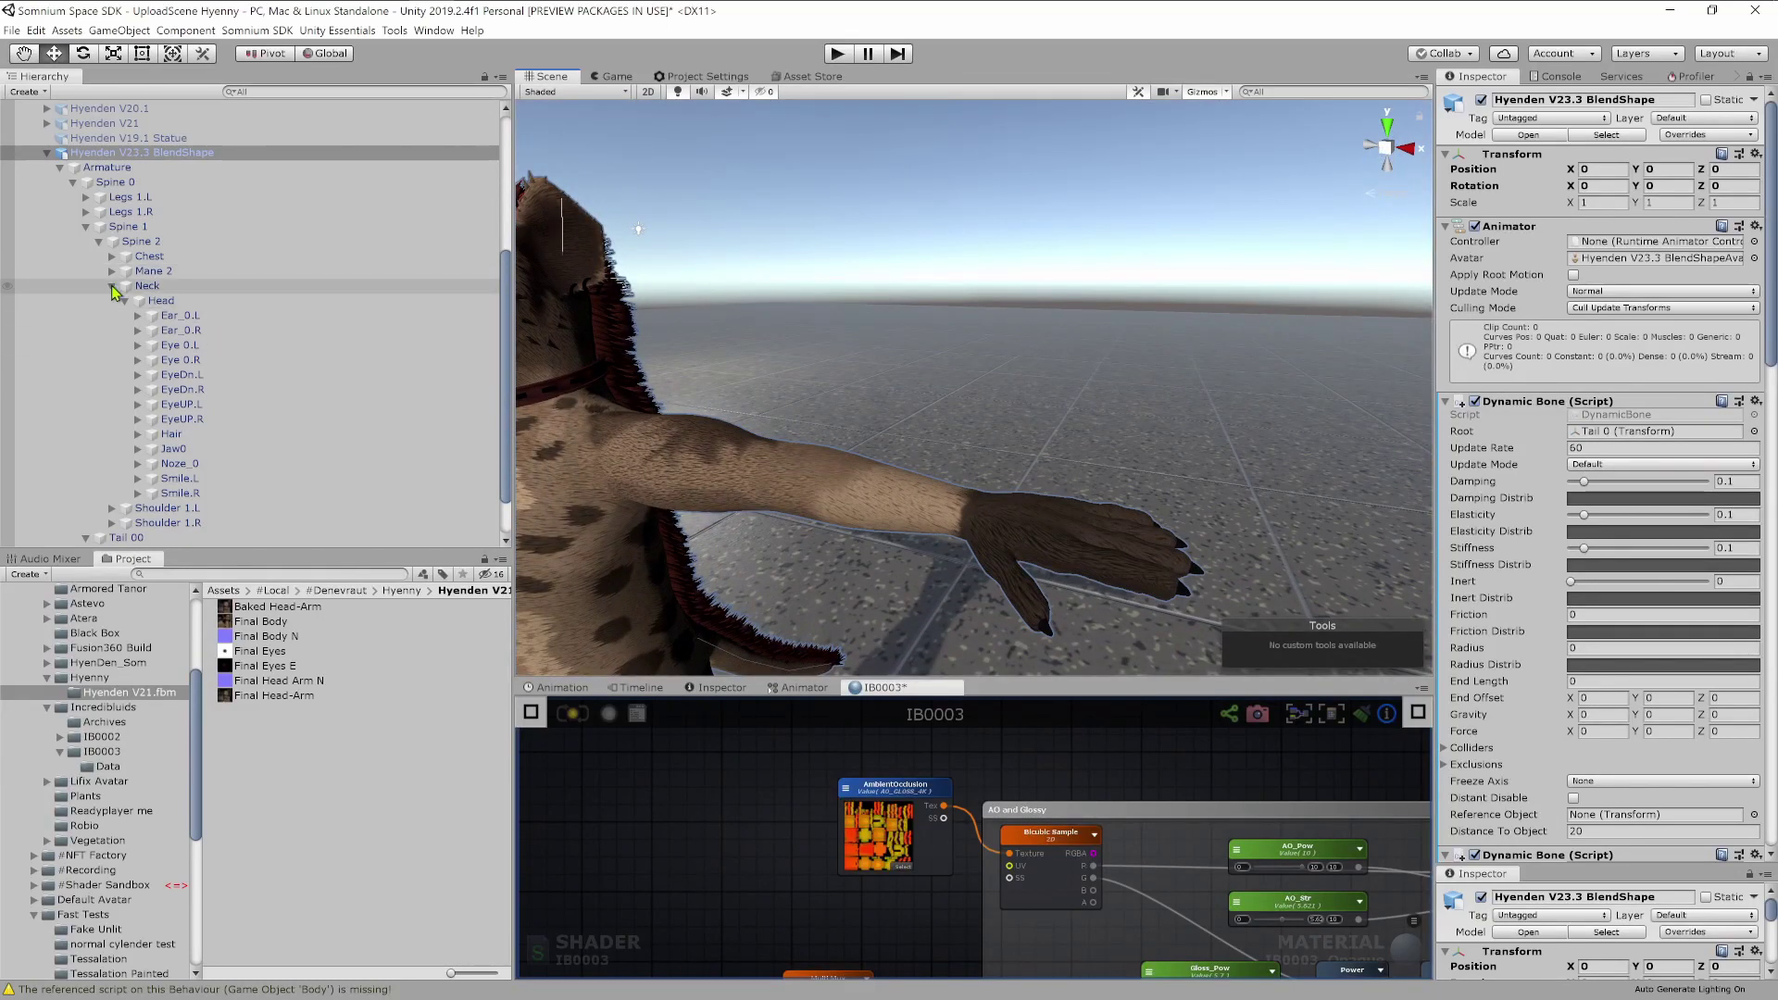
click(304, 94)
text(hand)
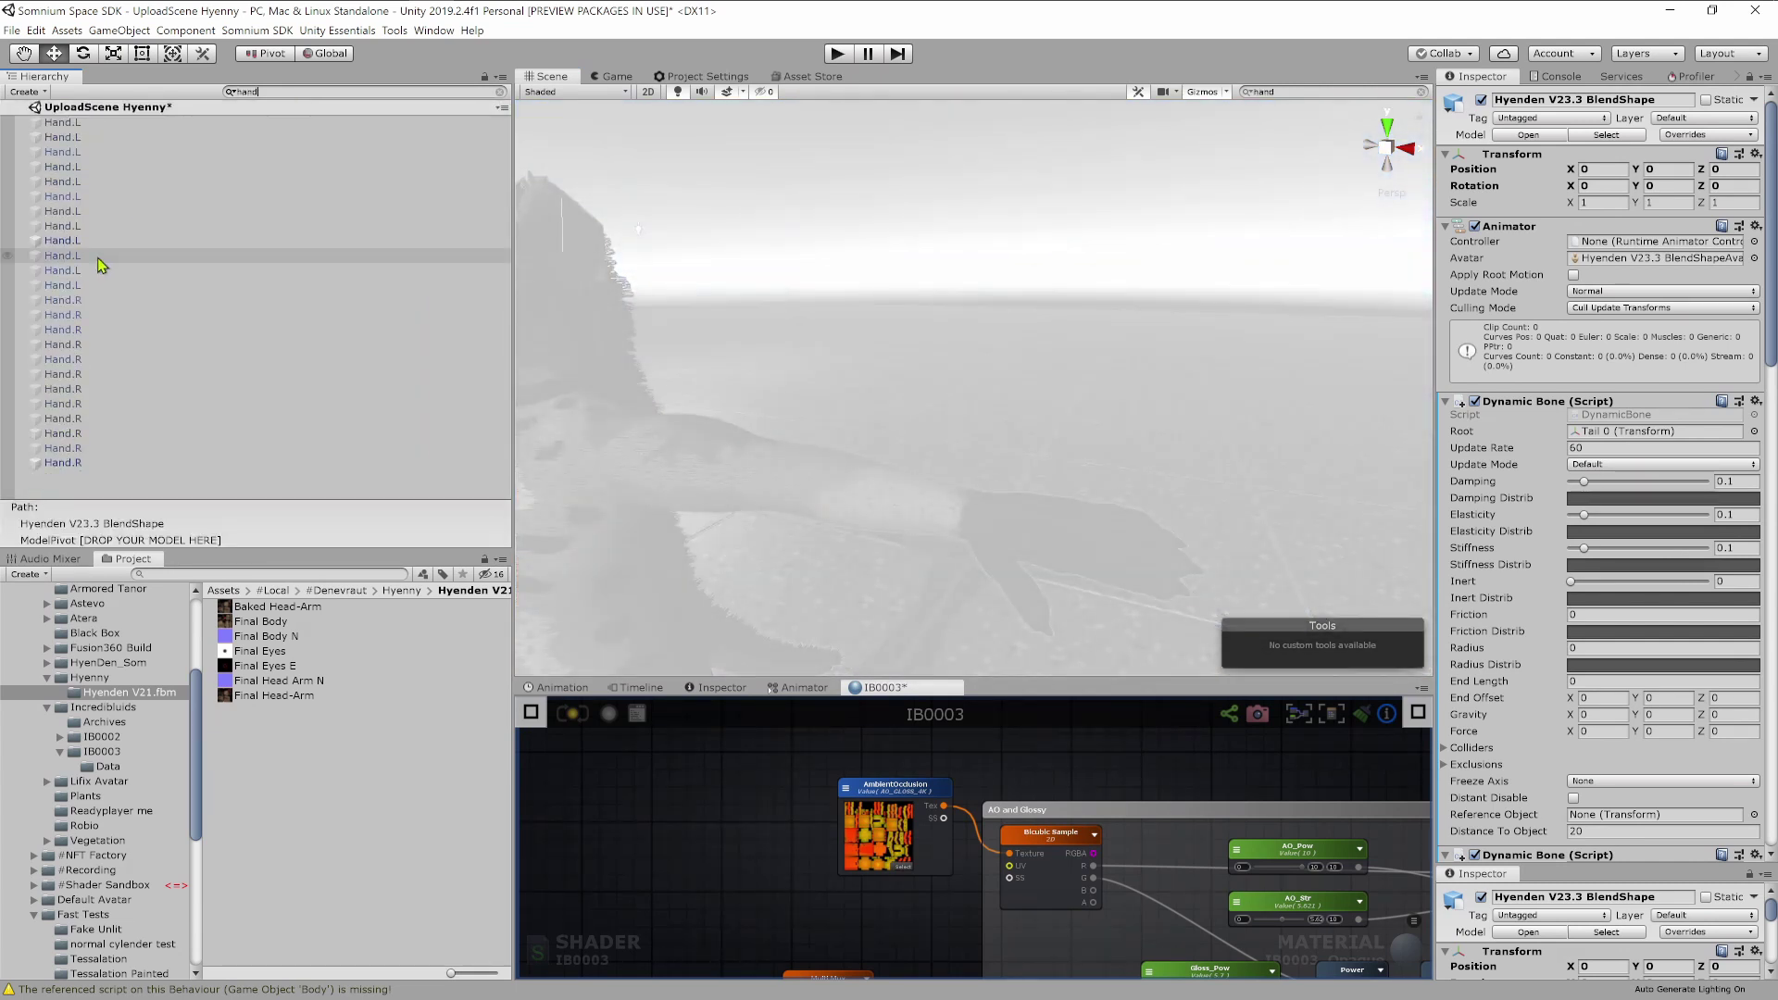
click(88, 240)
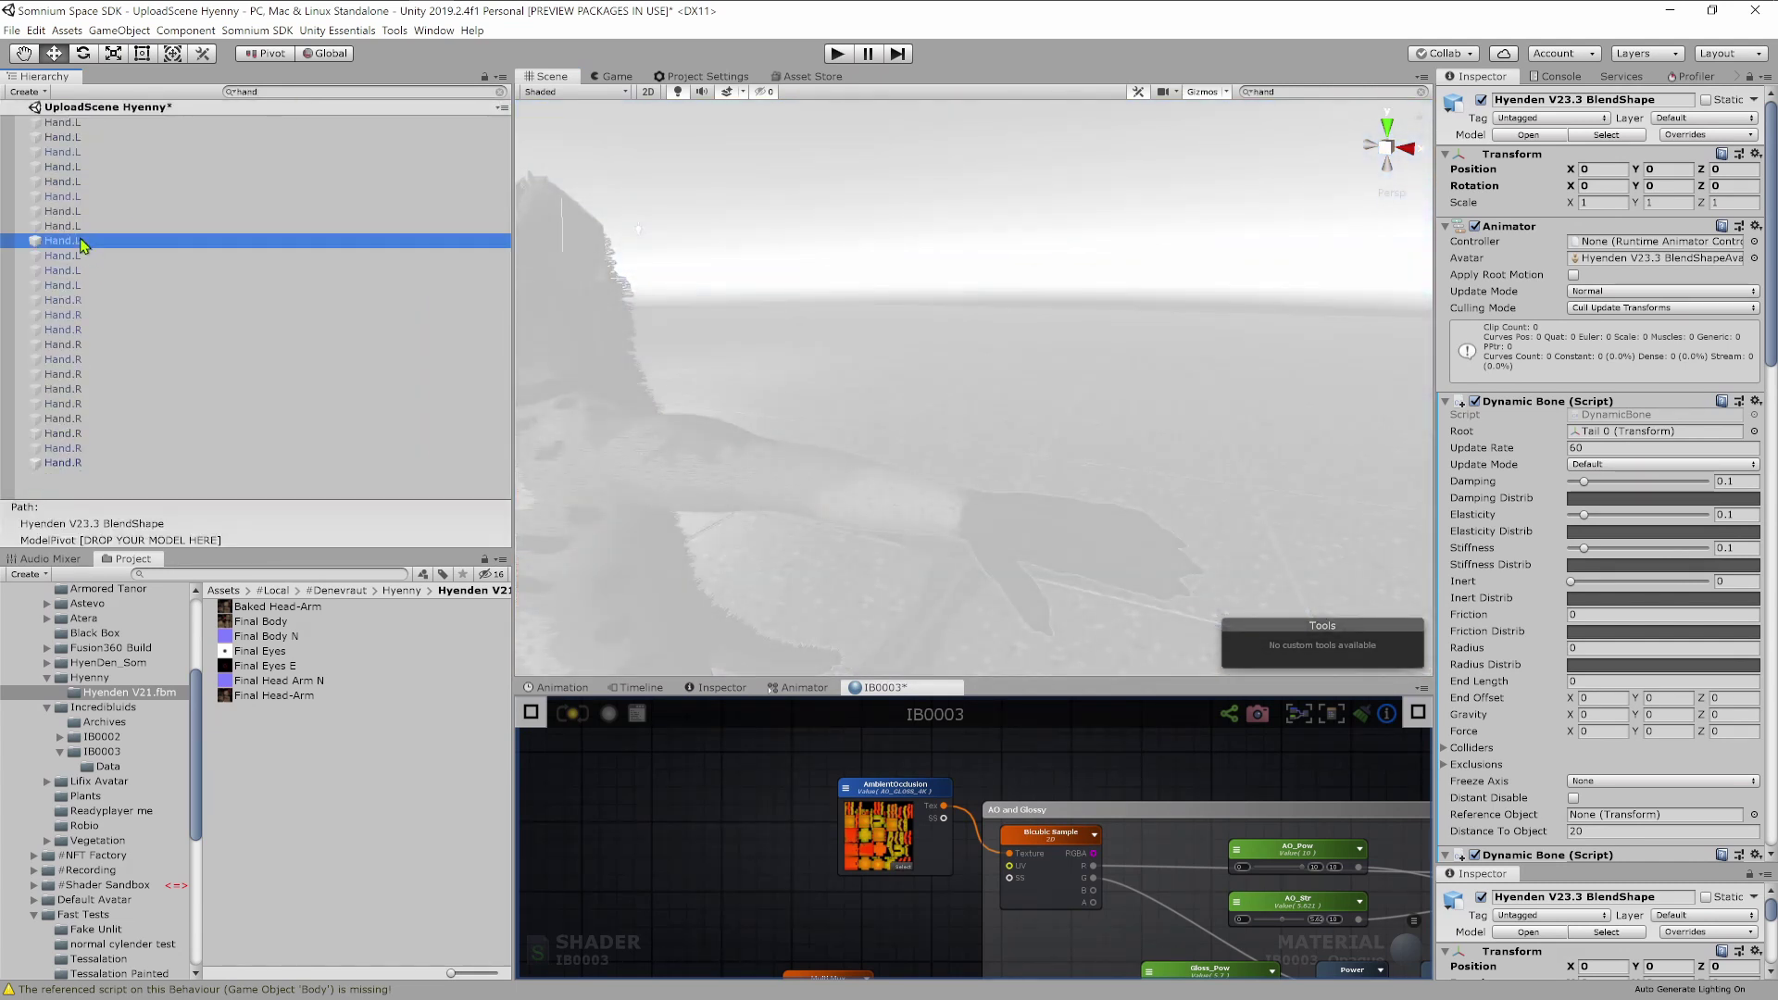
click(500, 93)
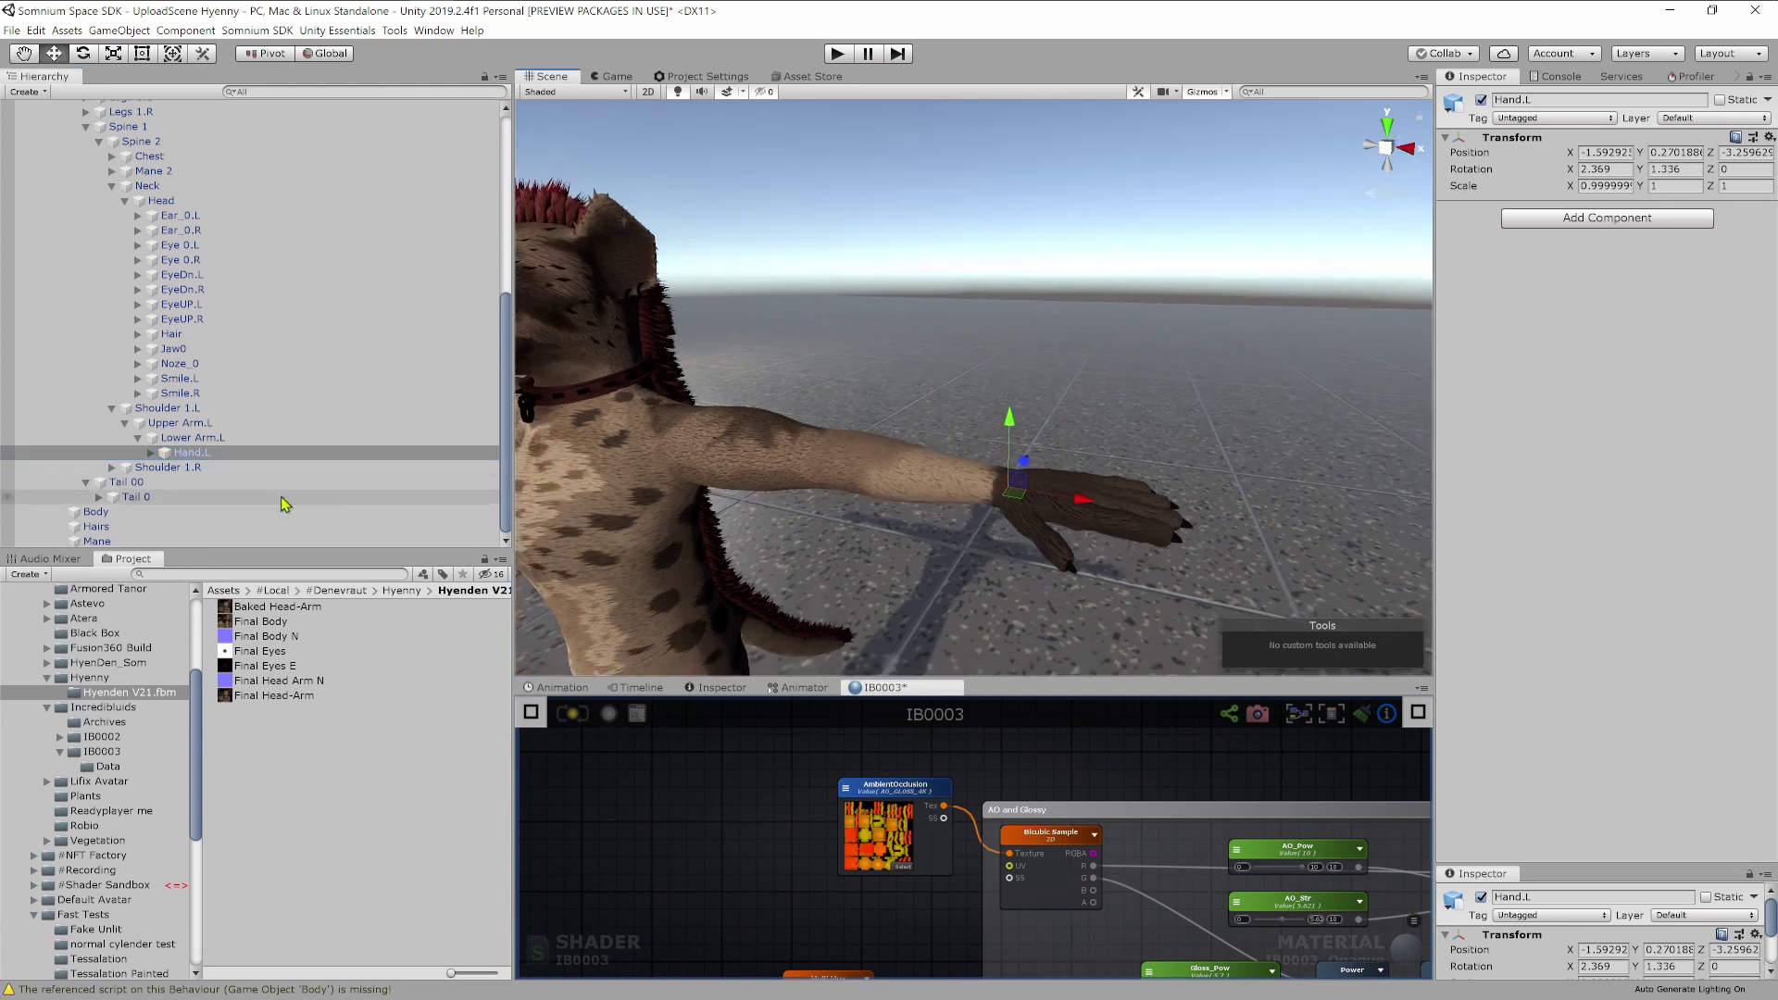
Add a Dynamic Bone Collider and a Dynamic Bone Collider Base component to Hand.L.
click(1570, 220)
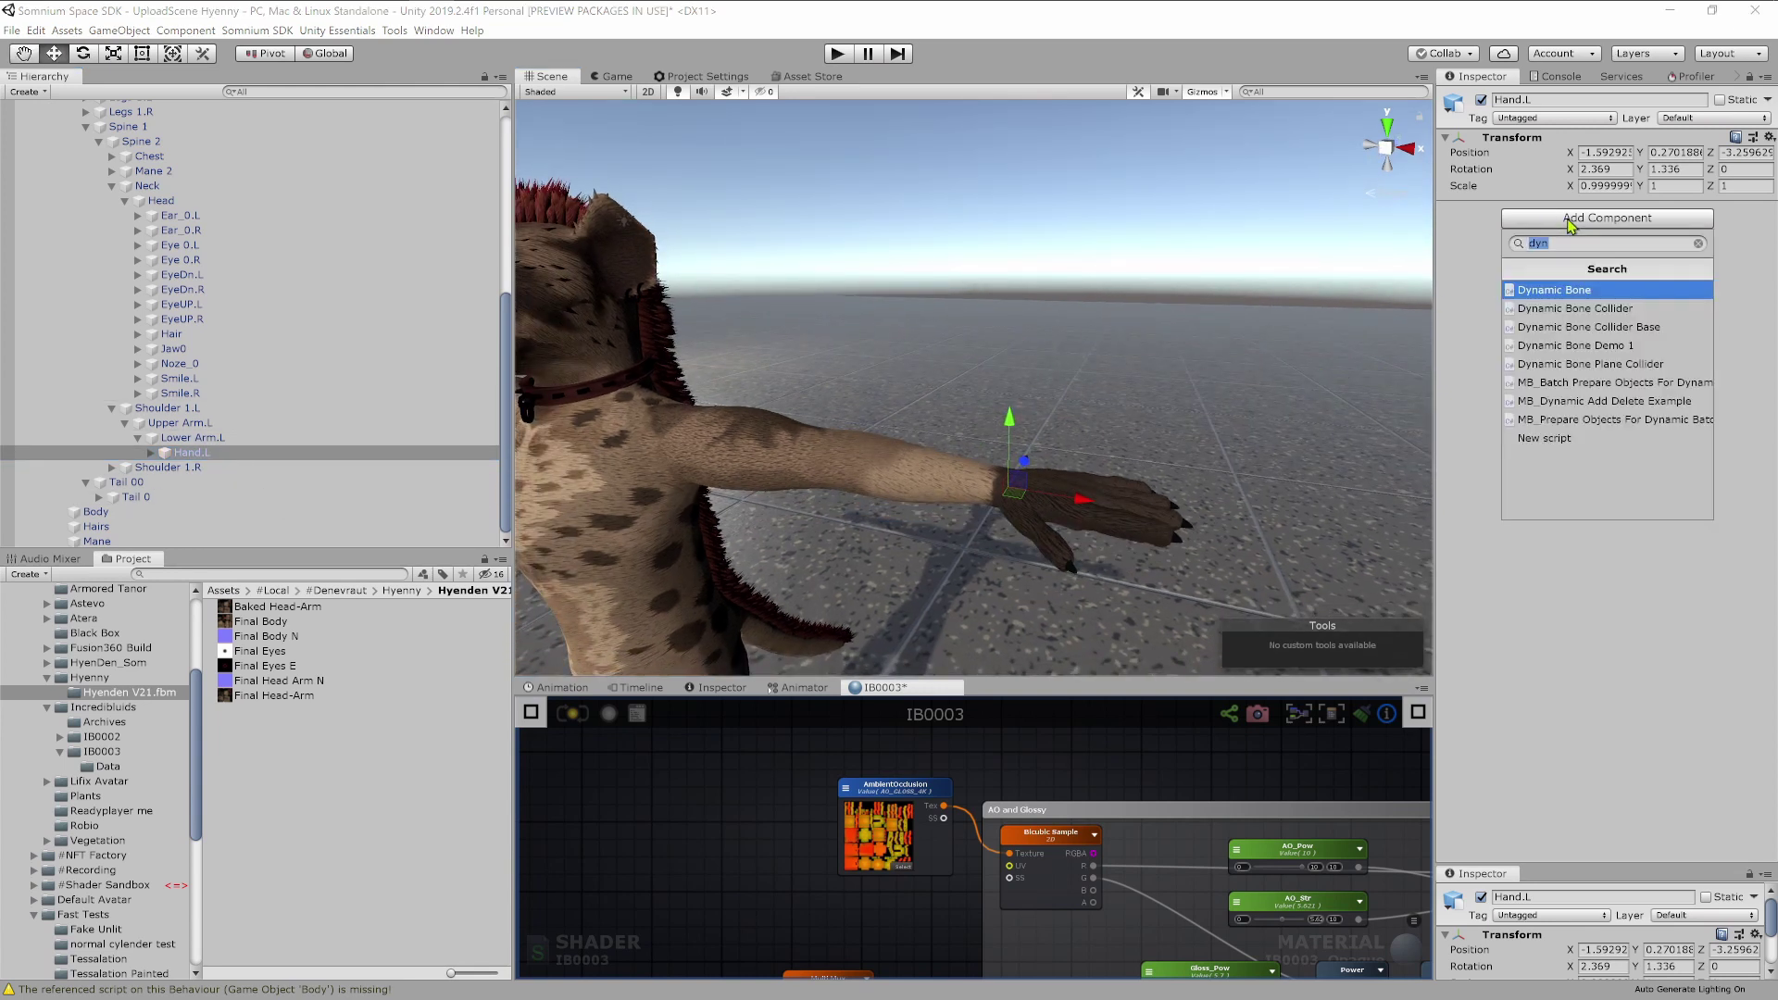
click(1627, 313)
key(s)
right_drag(1200, 348, 1145, 389)
click(1578, 342)
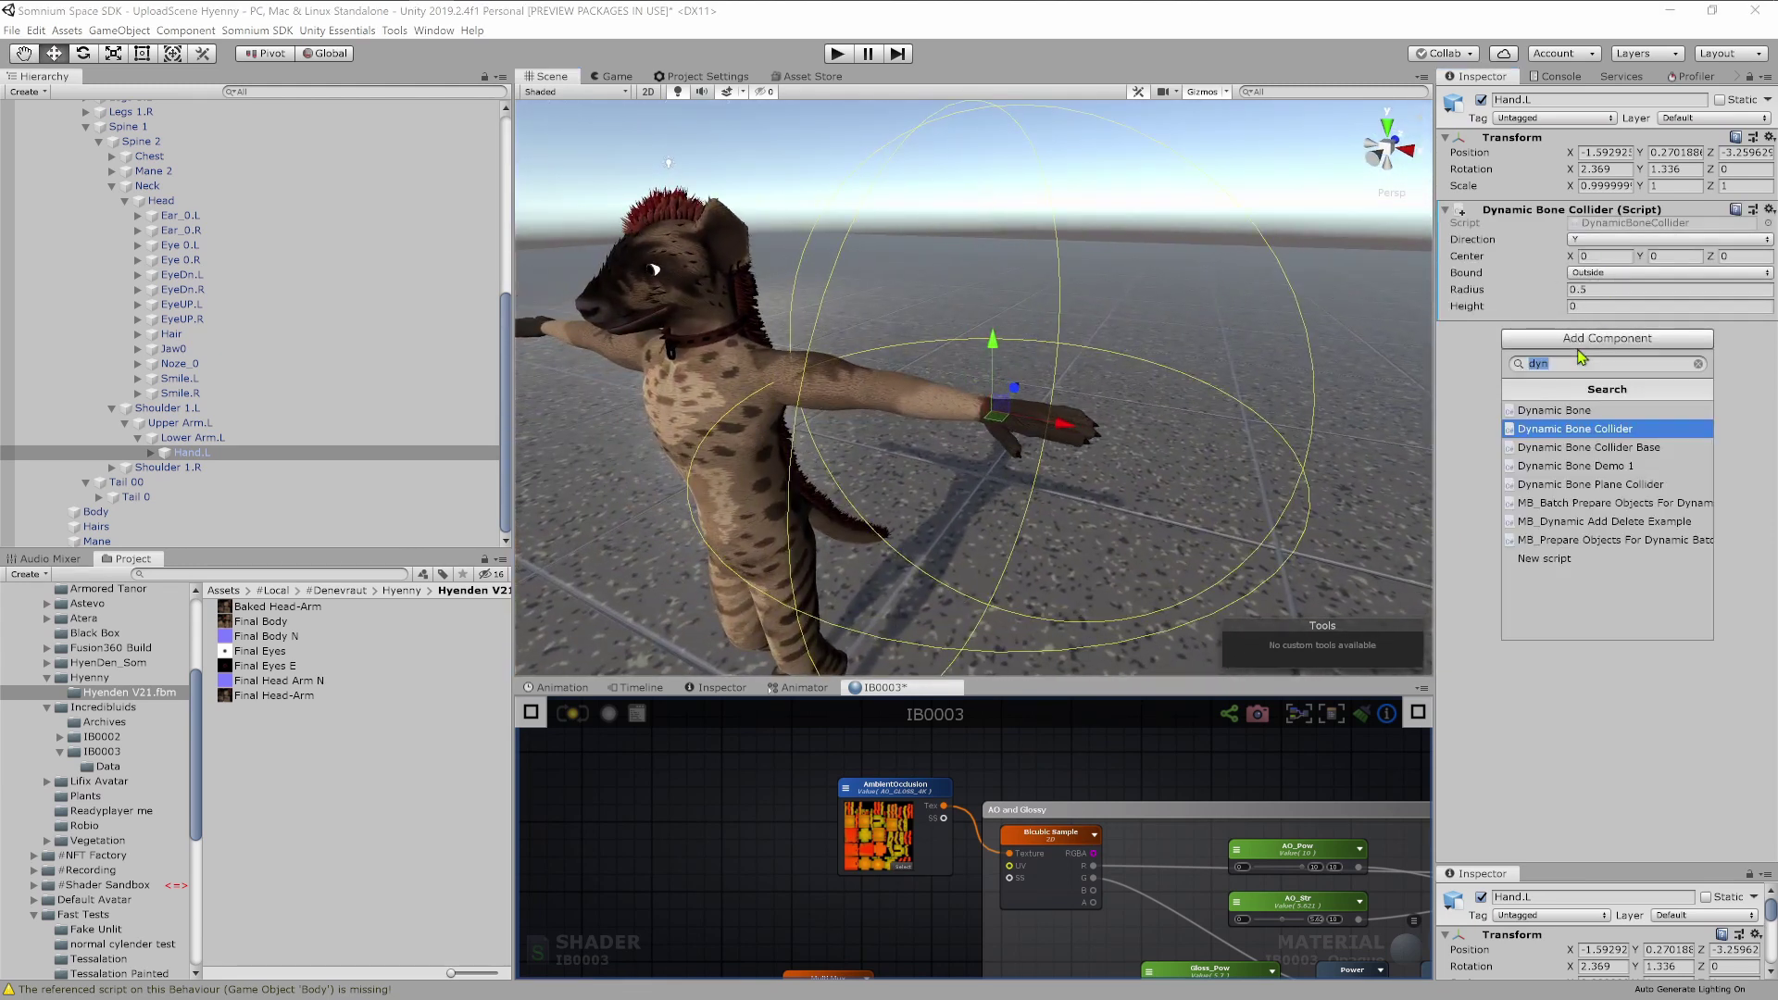
click(1655, 449)
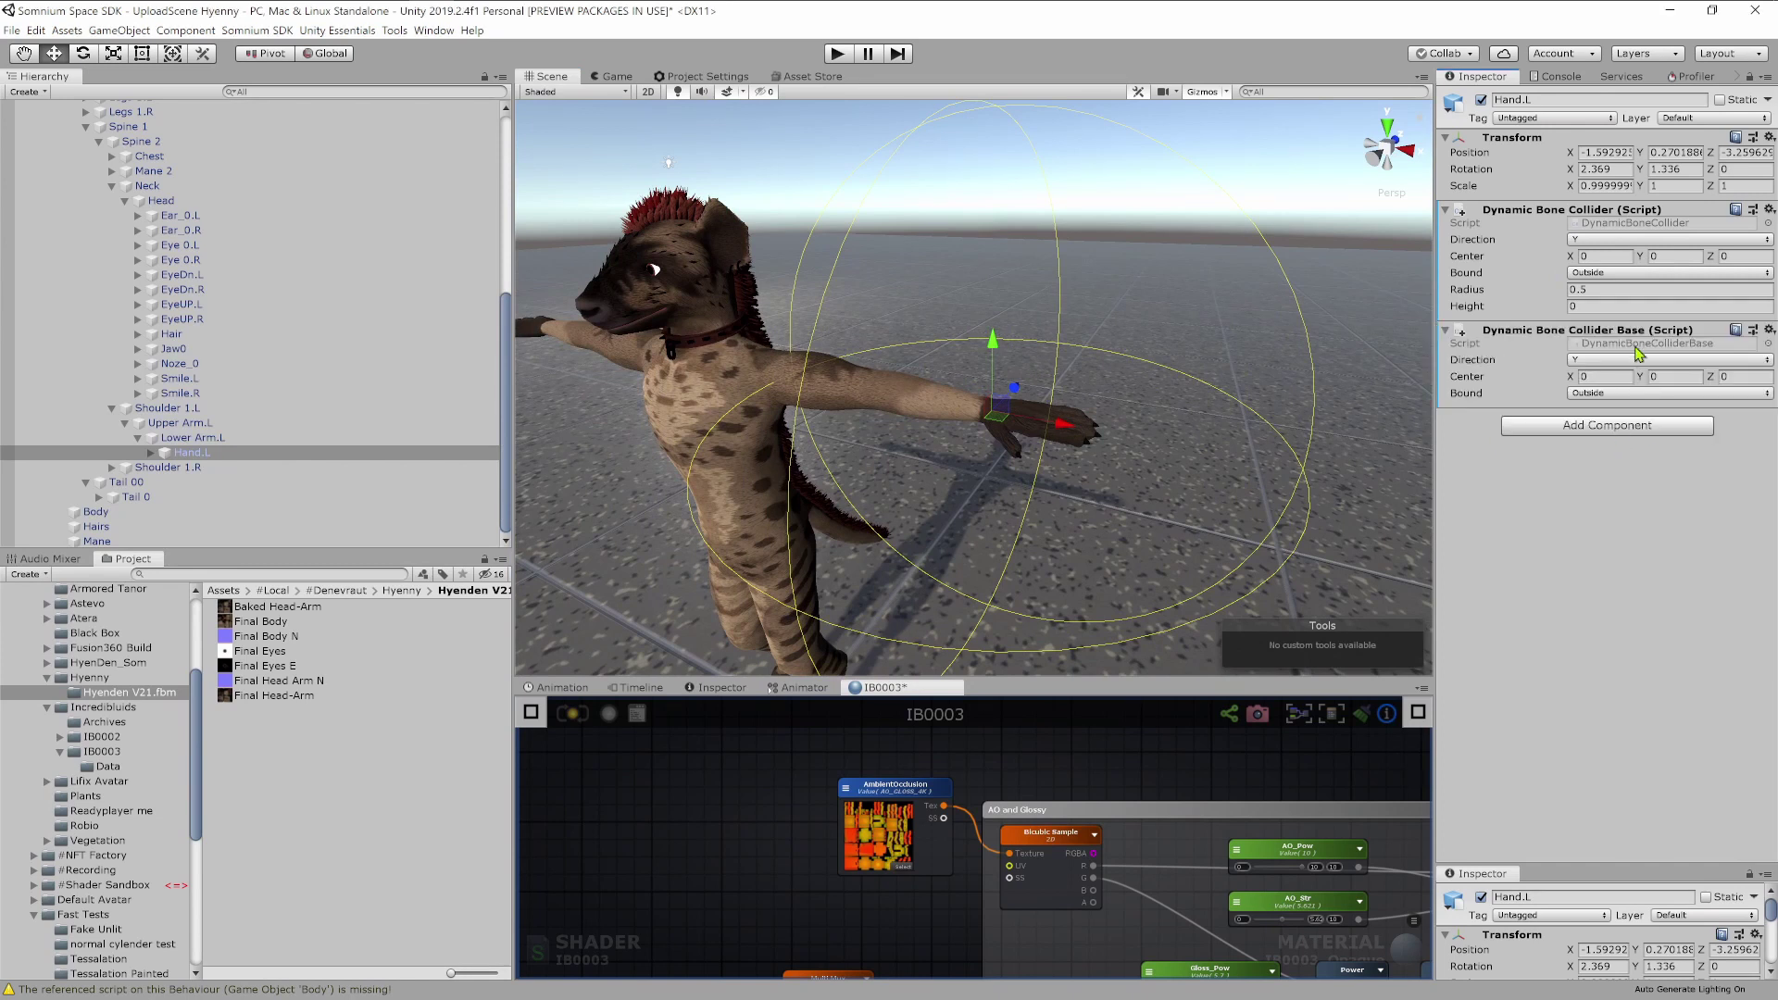
Remove the Dynamic Bone Collider from Hand.L and set the Collider Base's Center to 1, 1, 1, checking the Scene view for its outline.
right_click(1647, 226)
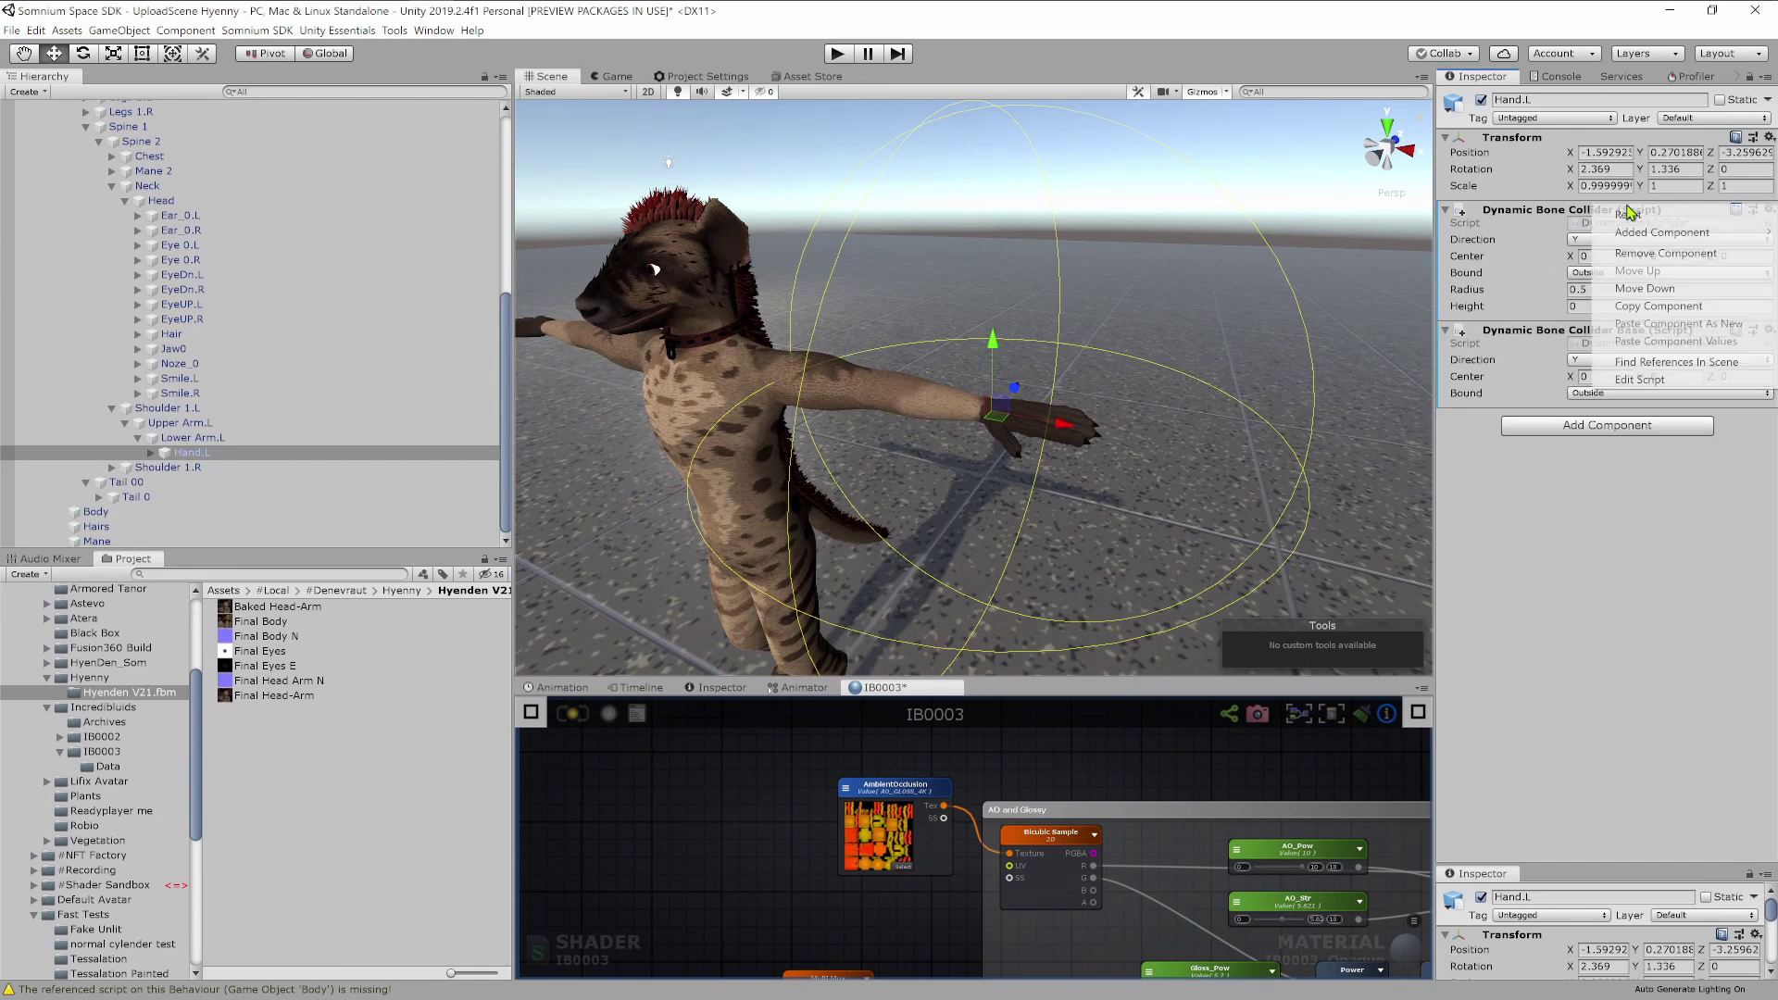
click(1634, 253)
key(f)
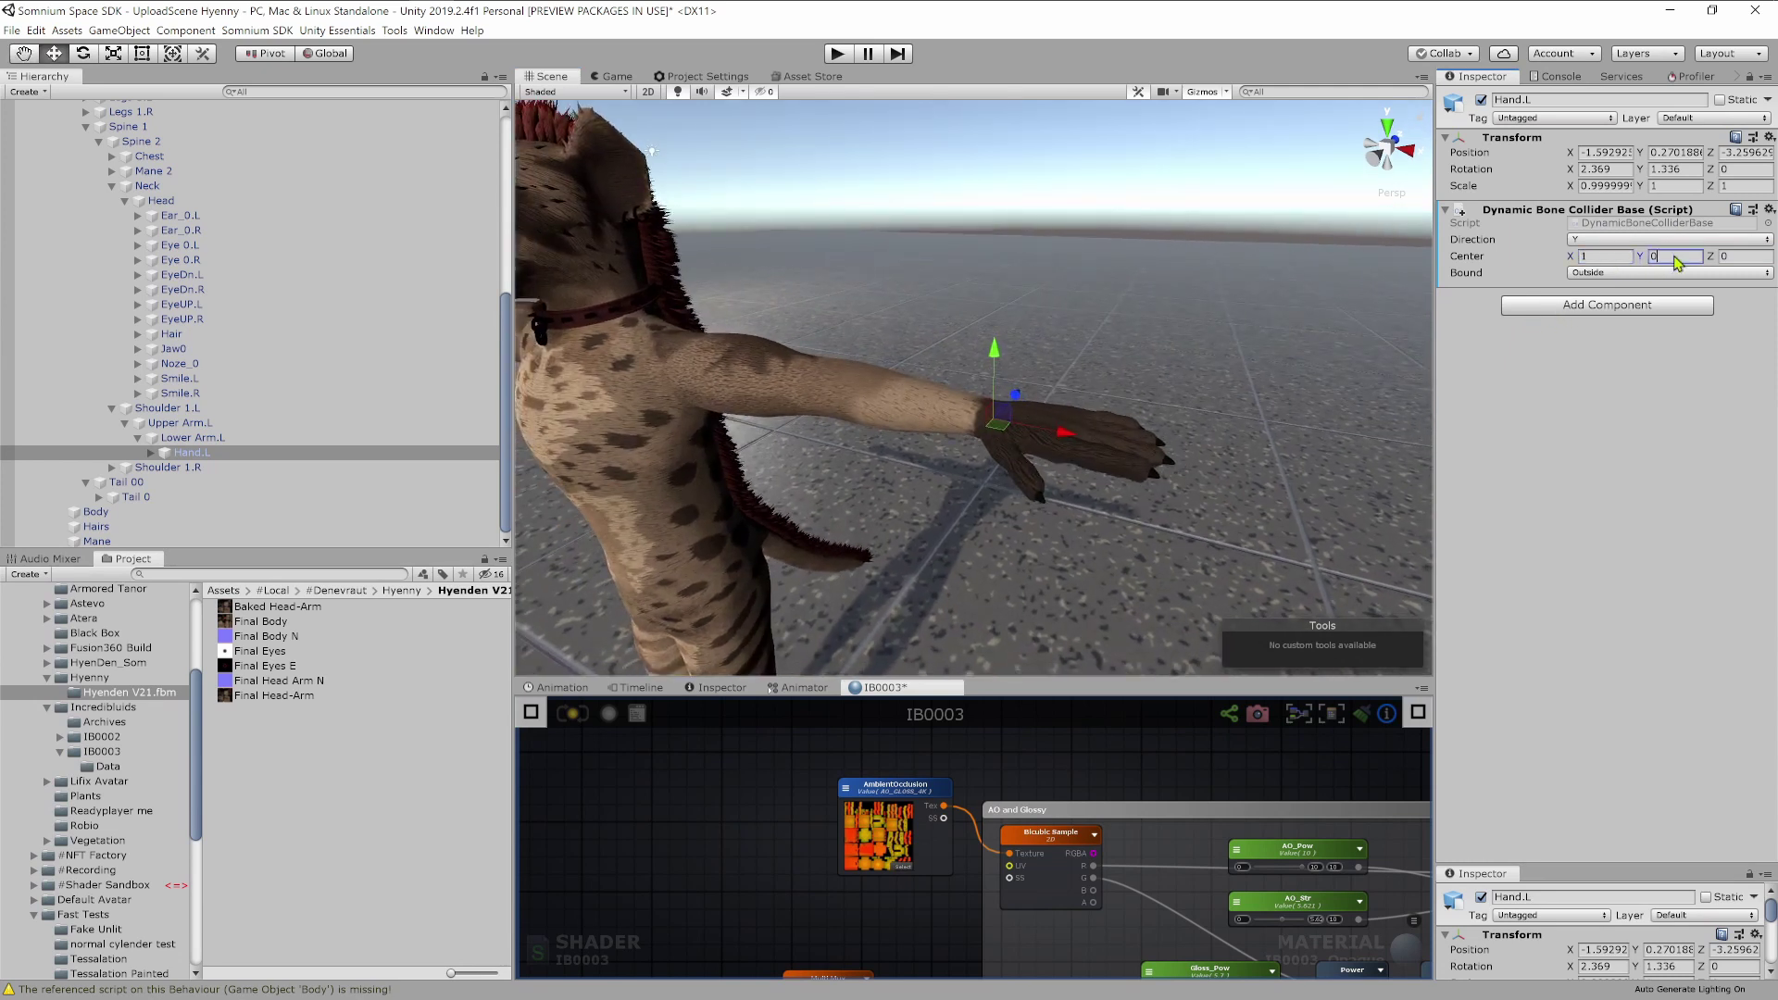
click(1608, 291)
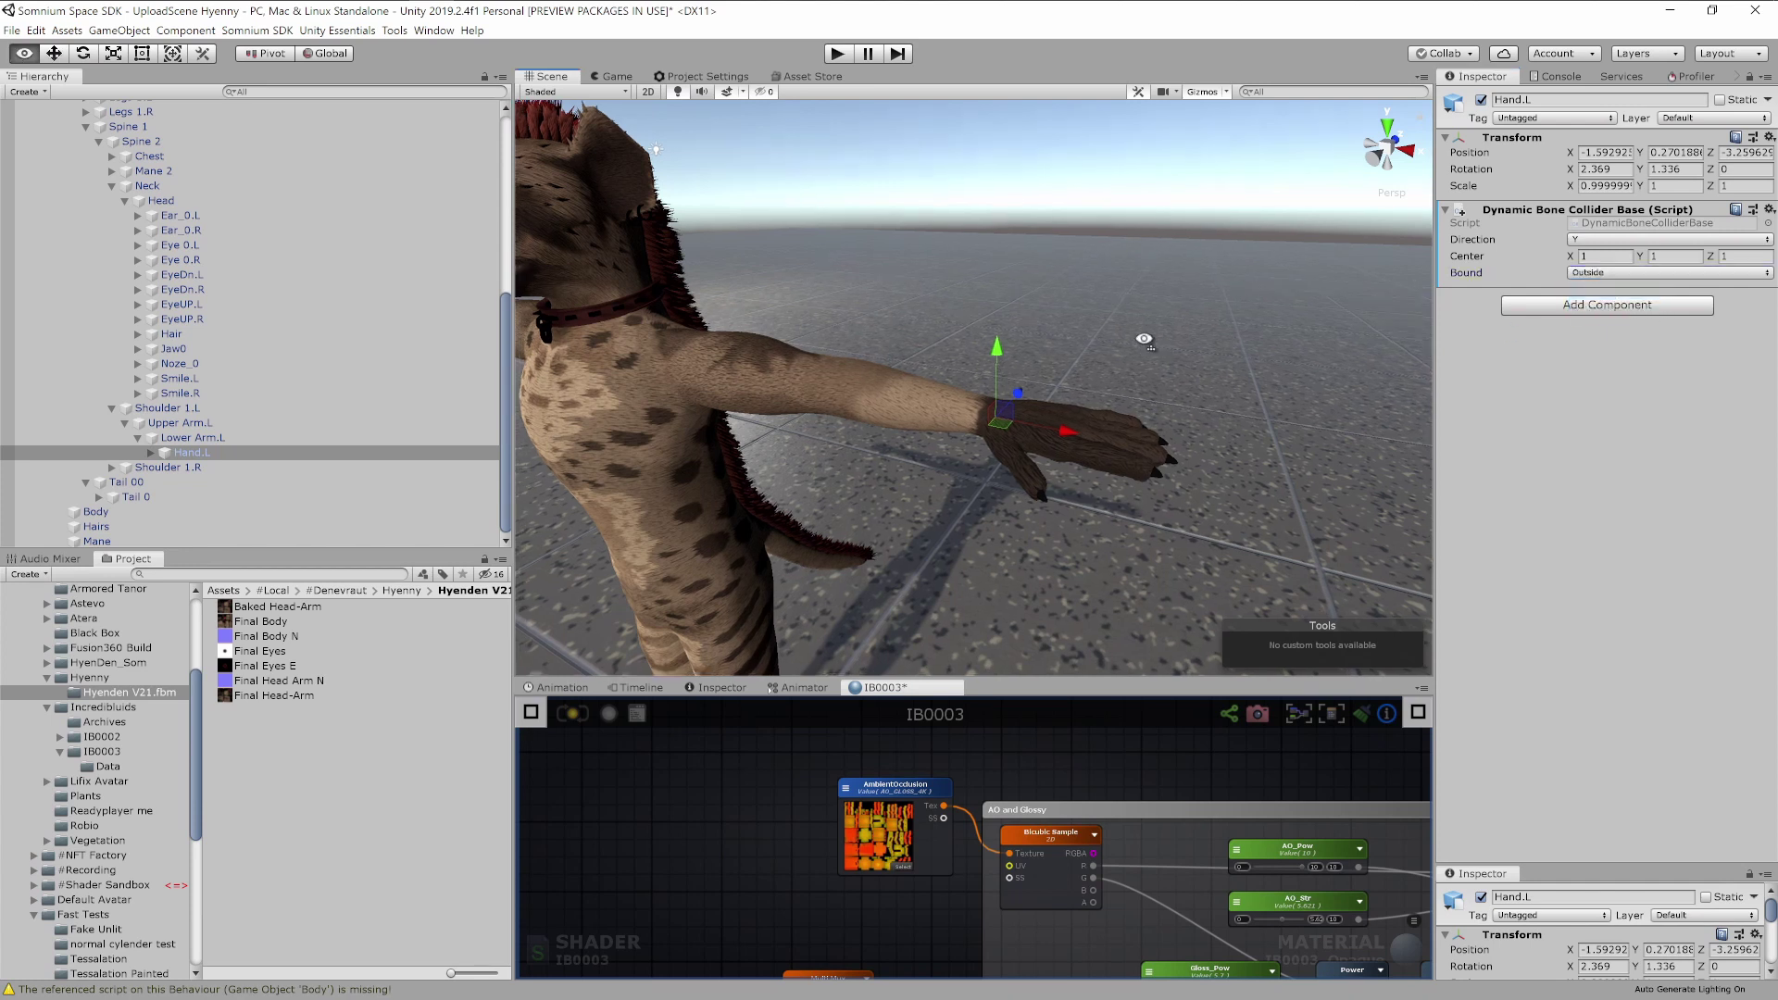
scroll(1132, 339, down, 10)
scroll(1131, 339, up, 5)
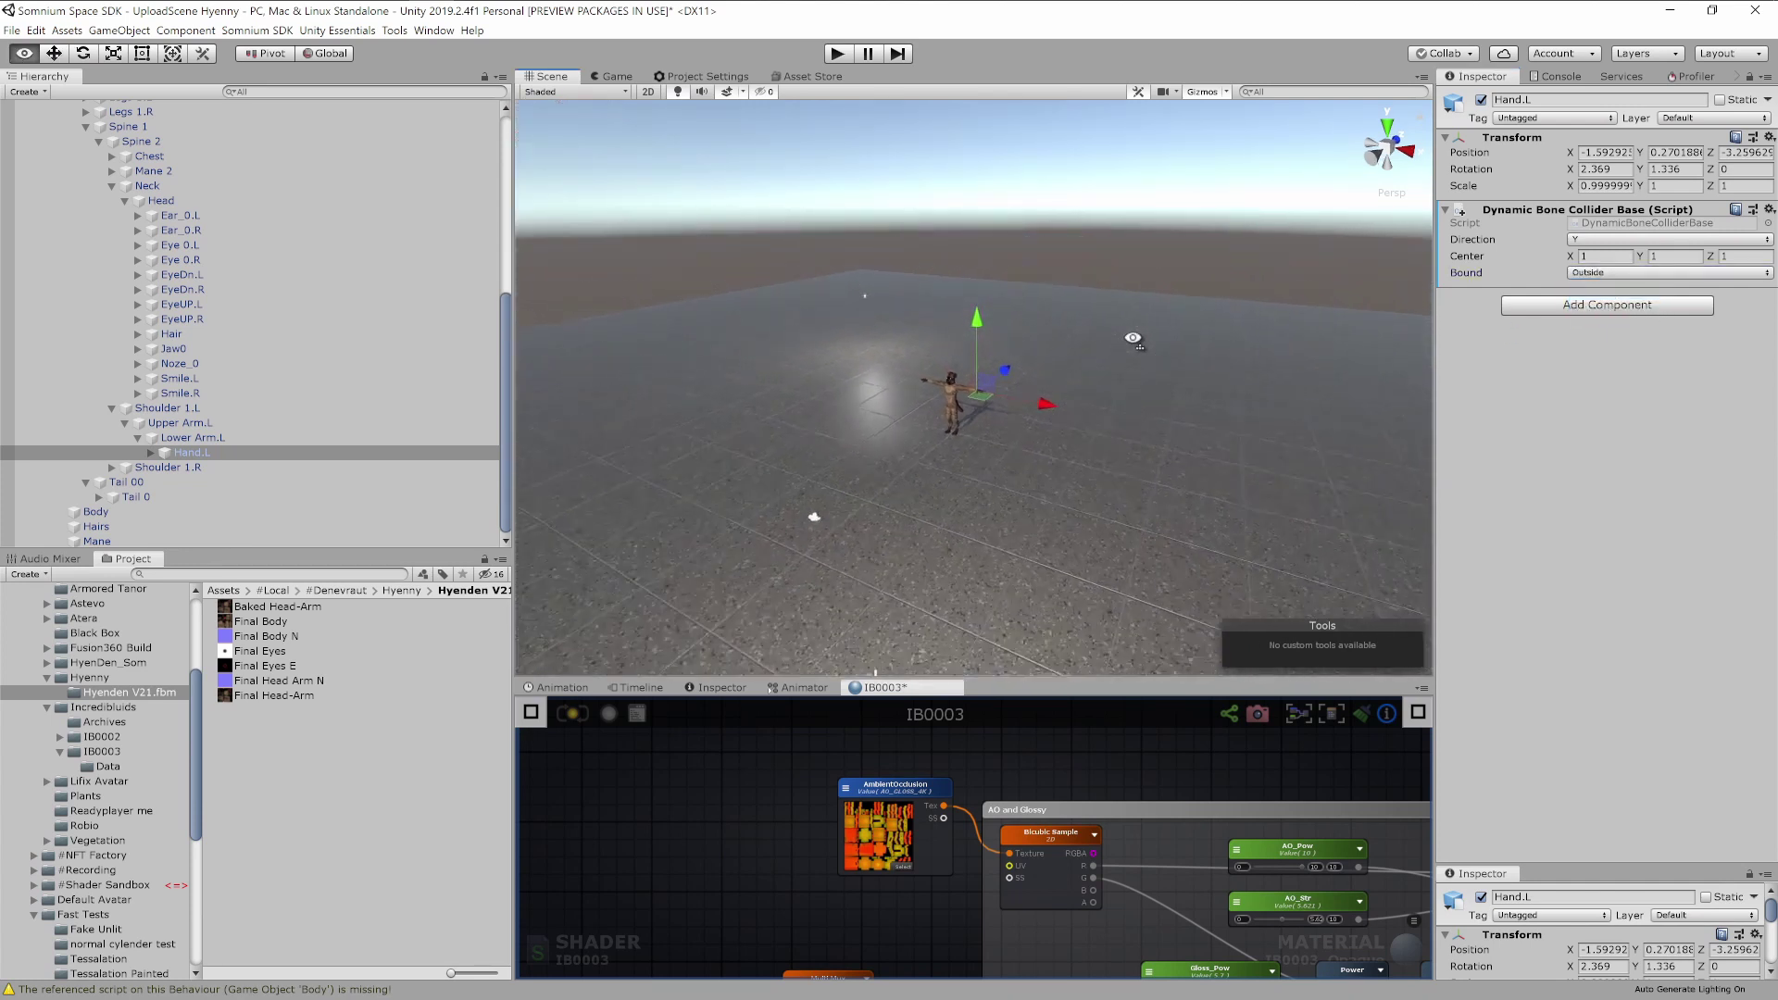
key(w)
right_drag(1133, 338, 1159, 302)
key(s)
key(w)
key(s)
key(a)
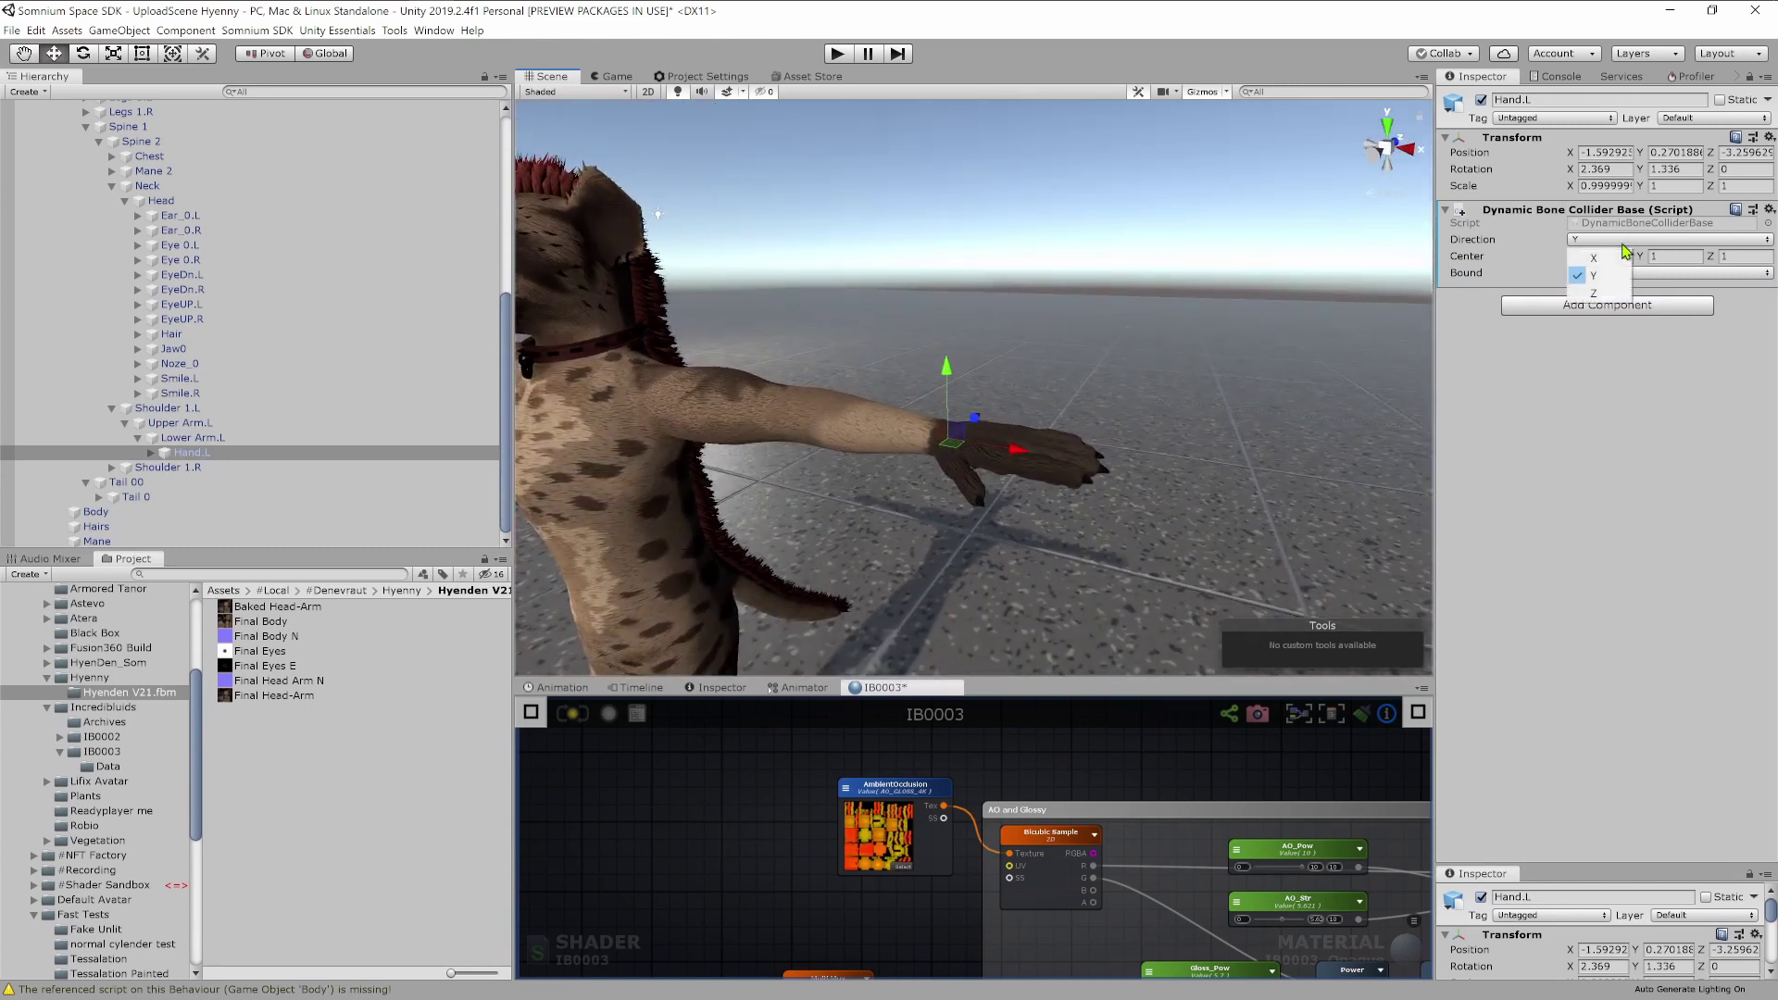
Replace the Dynamic Bone Collider Base on Hand.L with a Dynamic Bone Plane Collider.
click(1611, 237)
right_click(1586, 211)
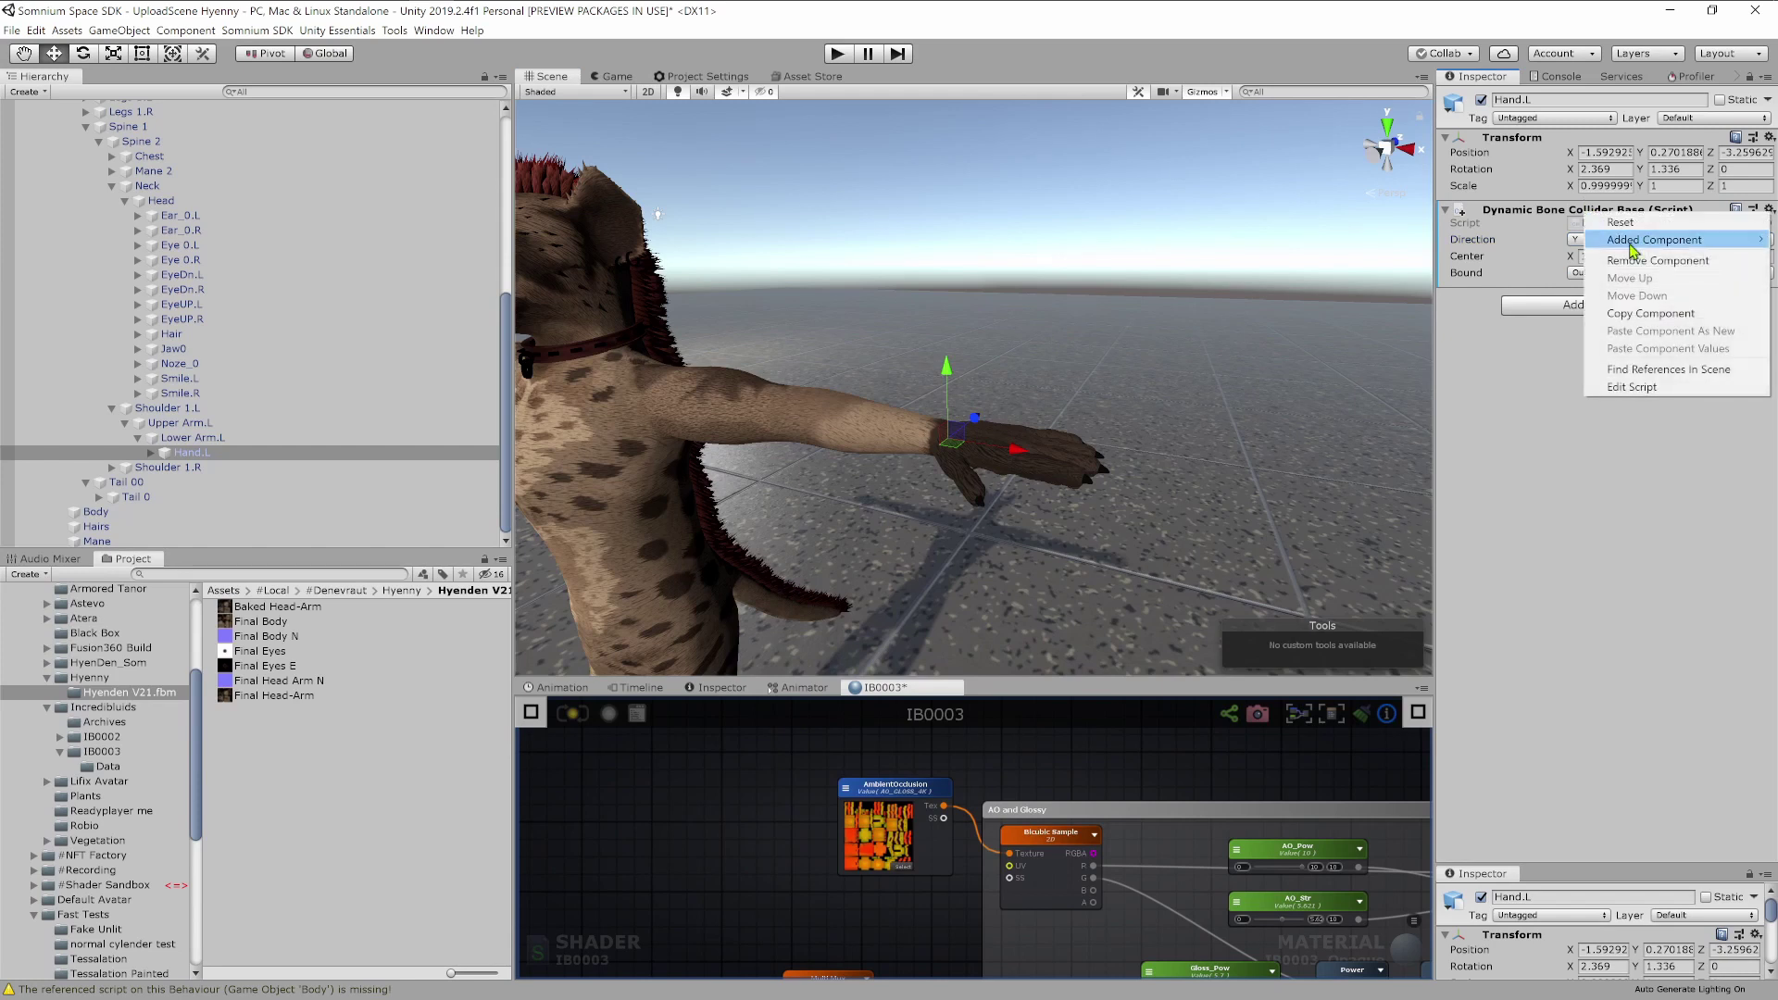
click(1637, 261)
click(1607, 220)
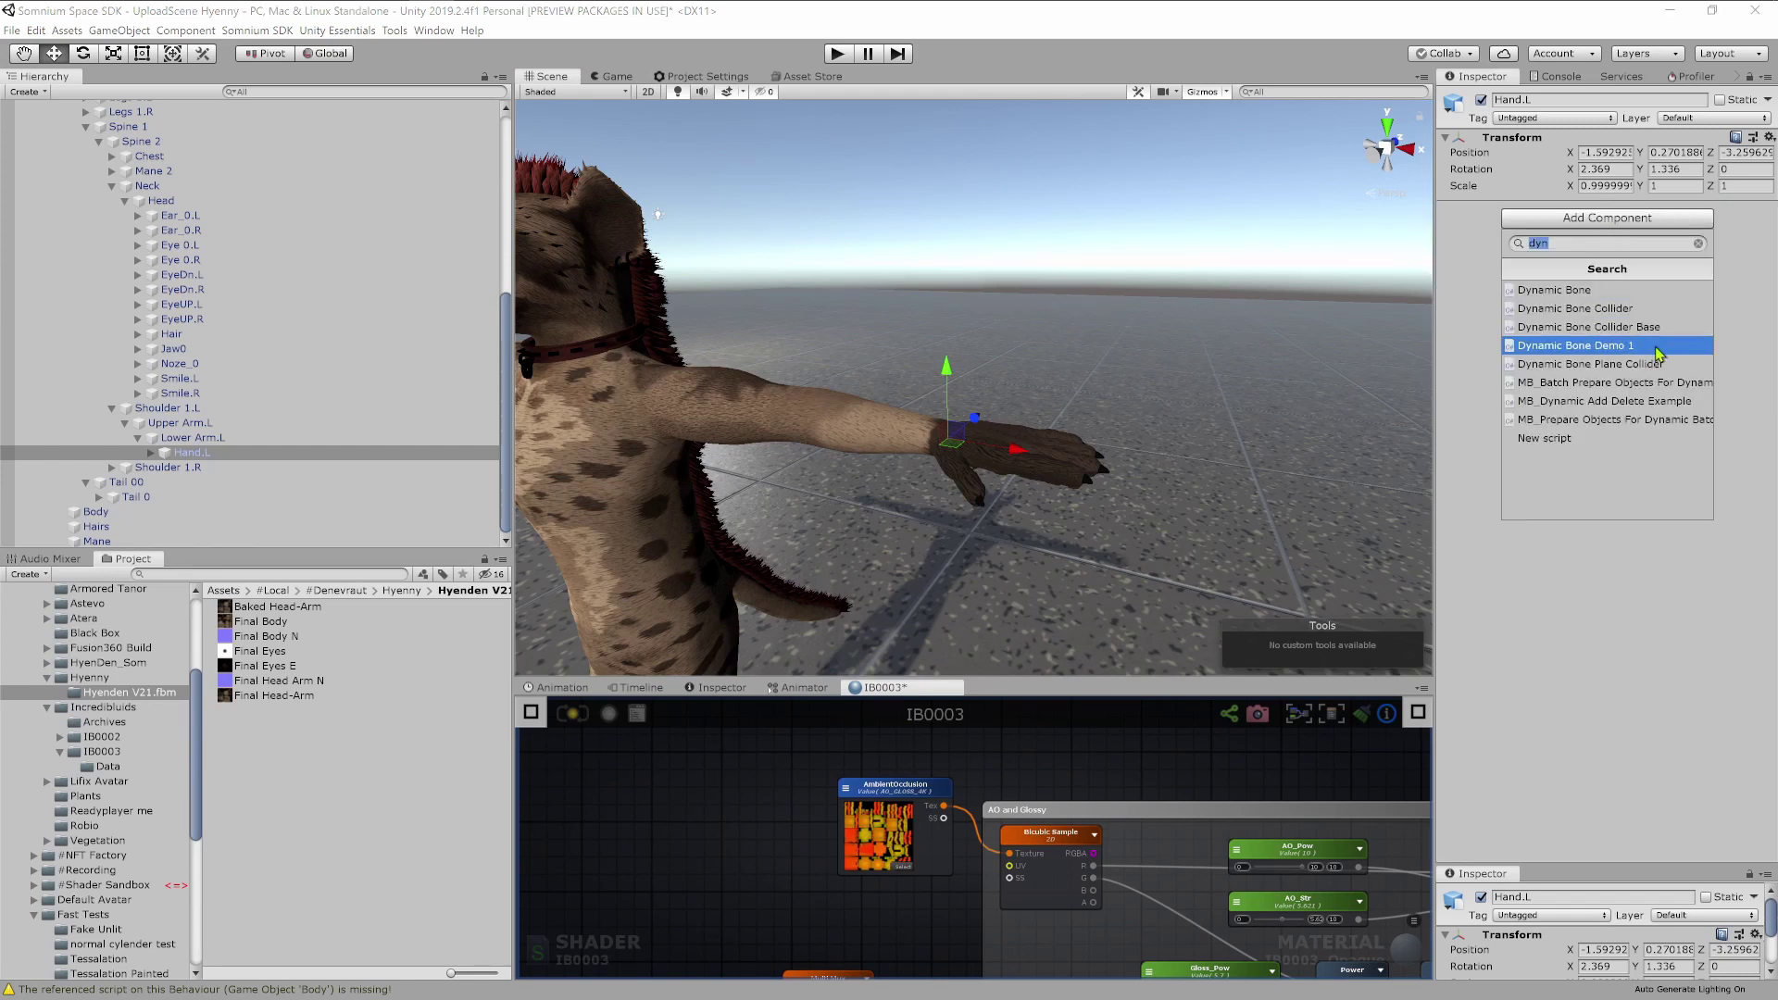
click(1590, 364)
Set the plane collider's Center to 1, 1, 1 and inspect its line around the hand.
right_drag(1343, 389, 1088, 399)
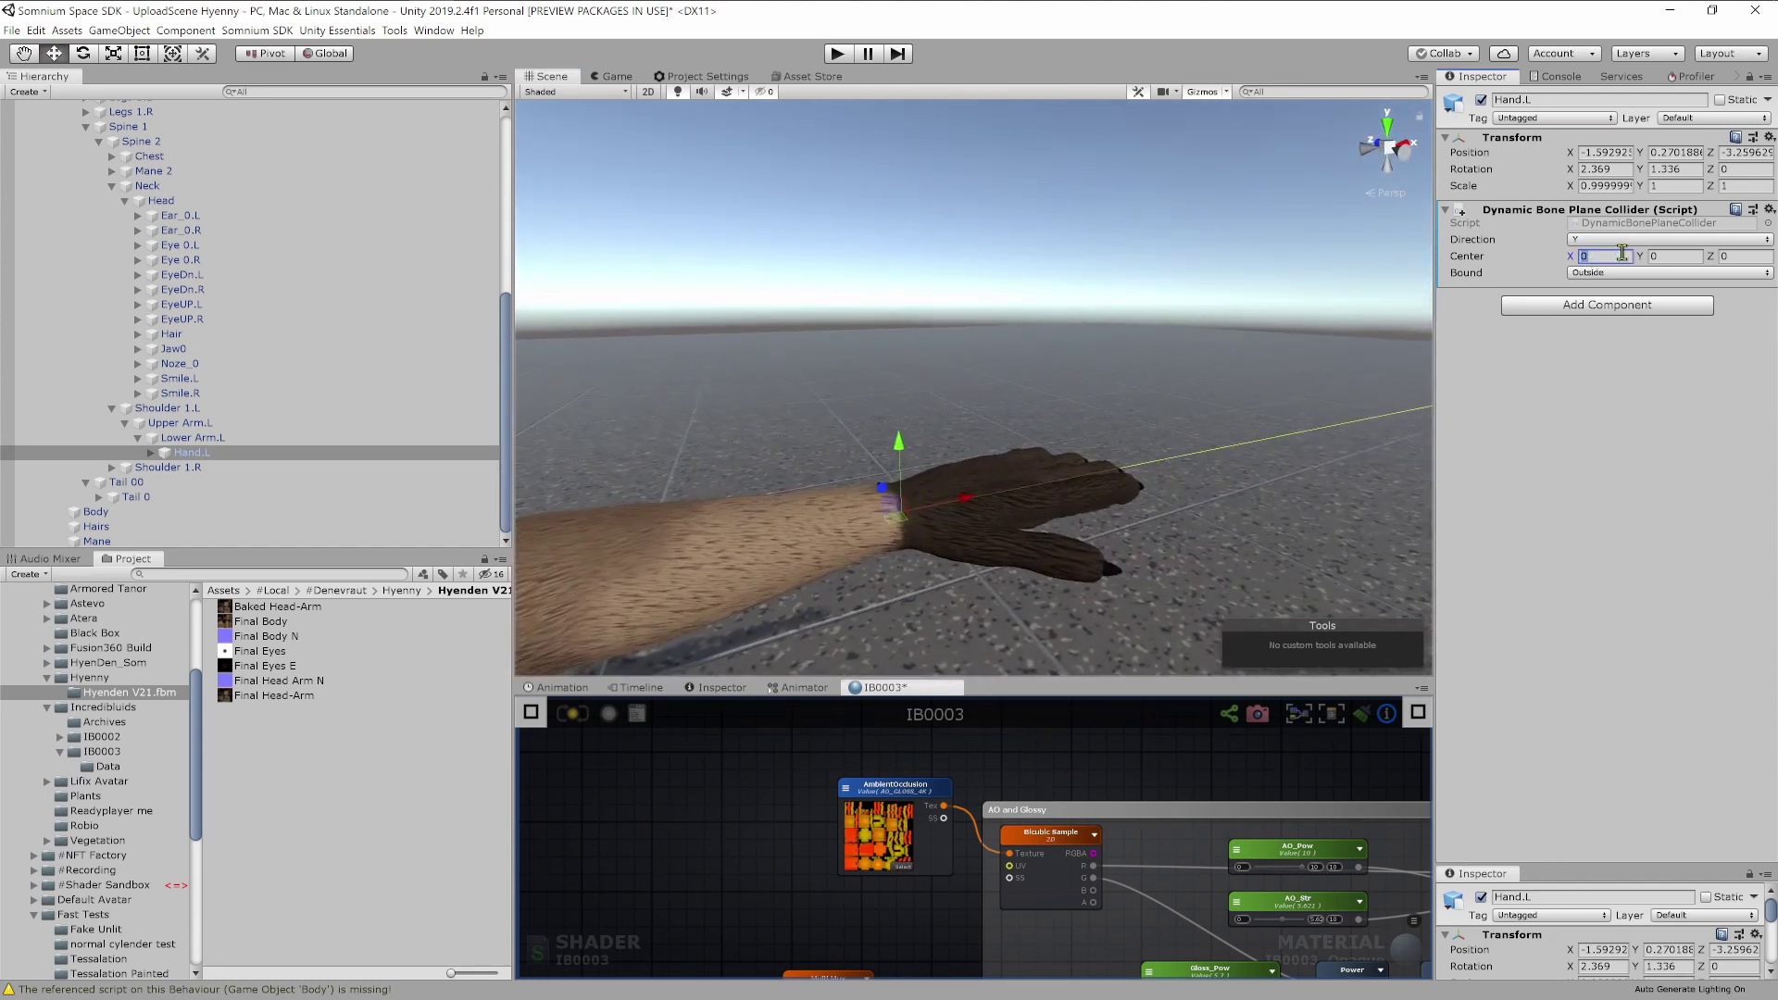
text(1)
key(s)
right_drag(1277, 287, 1116, 344)
key(w)
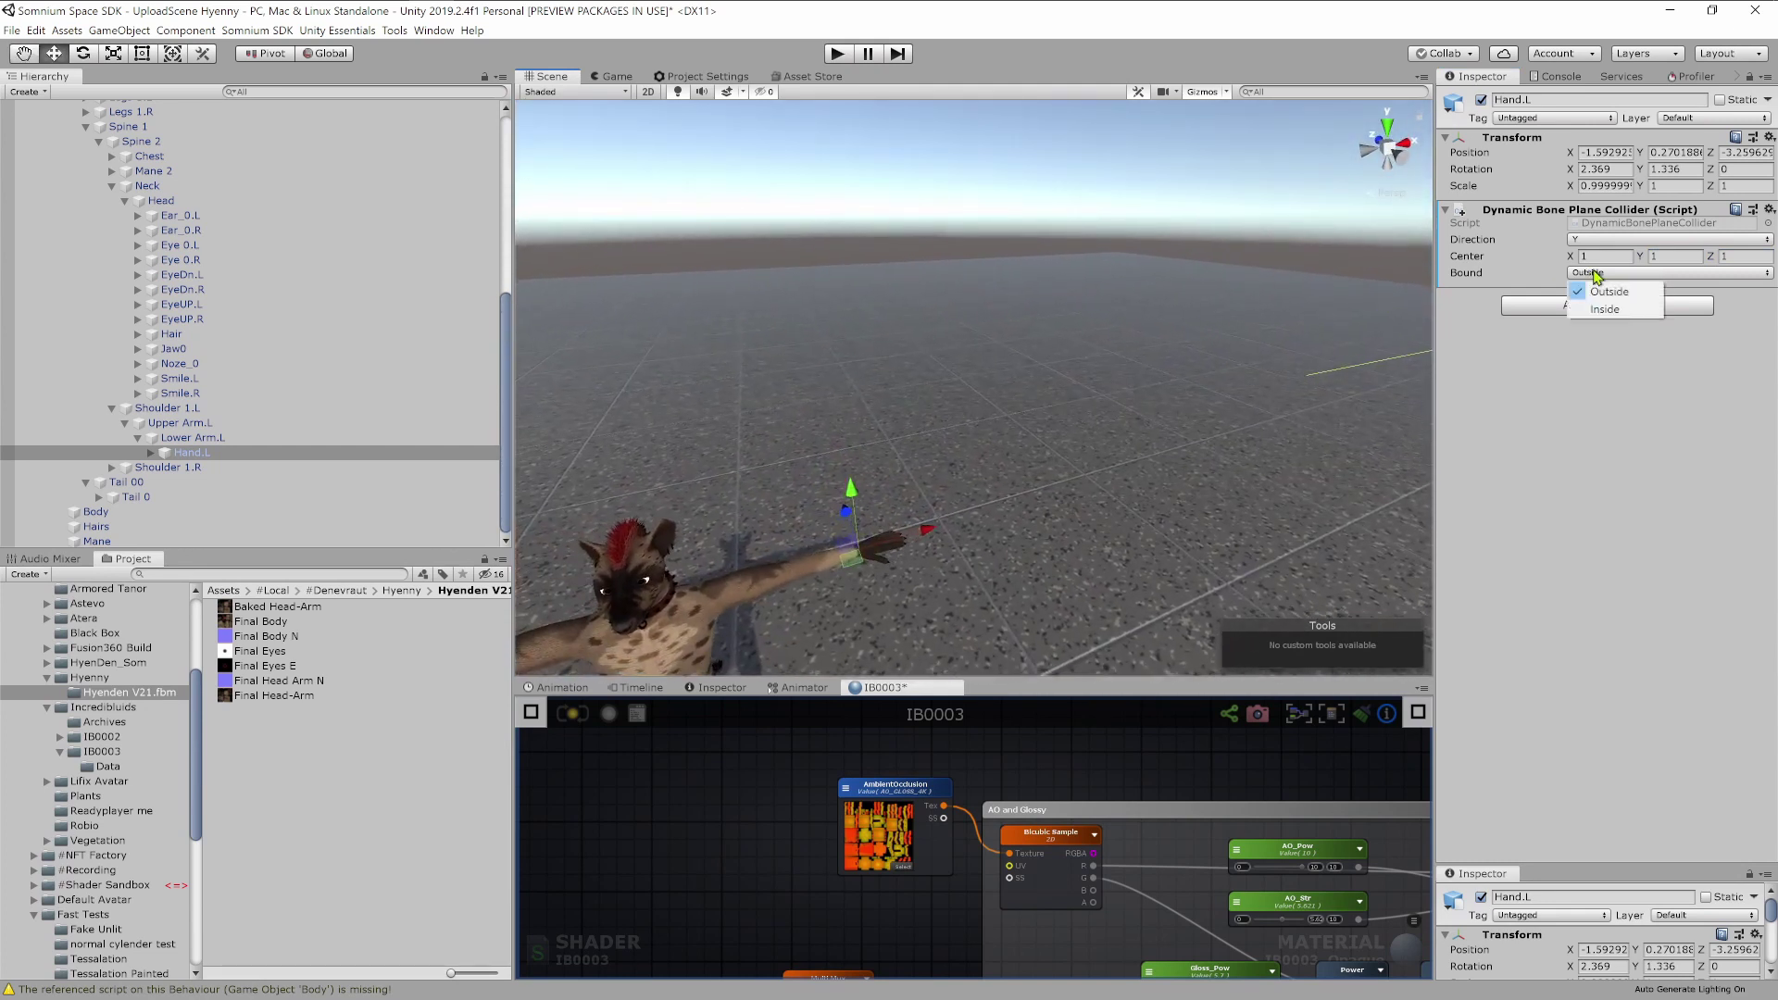
Set the plane collider's Direction to X and its Center to 0.48, -0.22, 0.79.
click(1601, 243)
click(1594, 257)
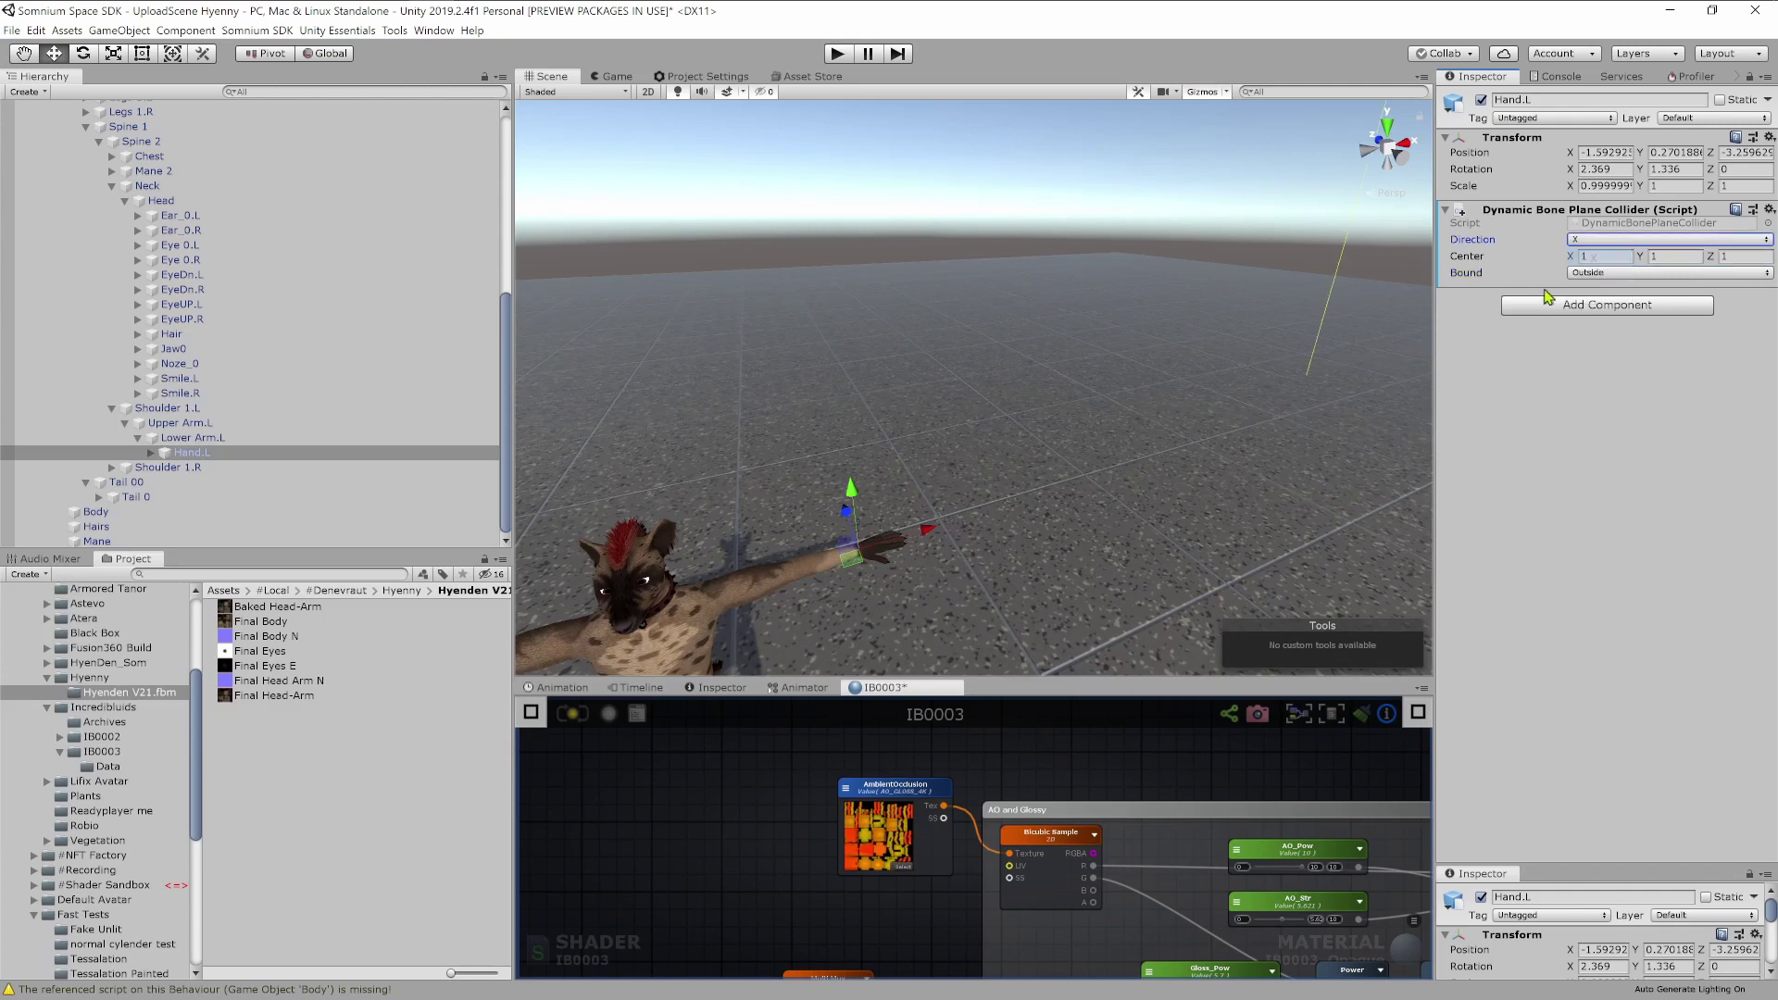
right_drag(1319, 319, 1178, 226)
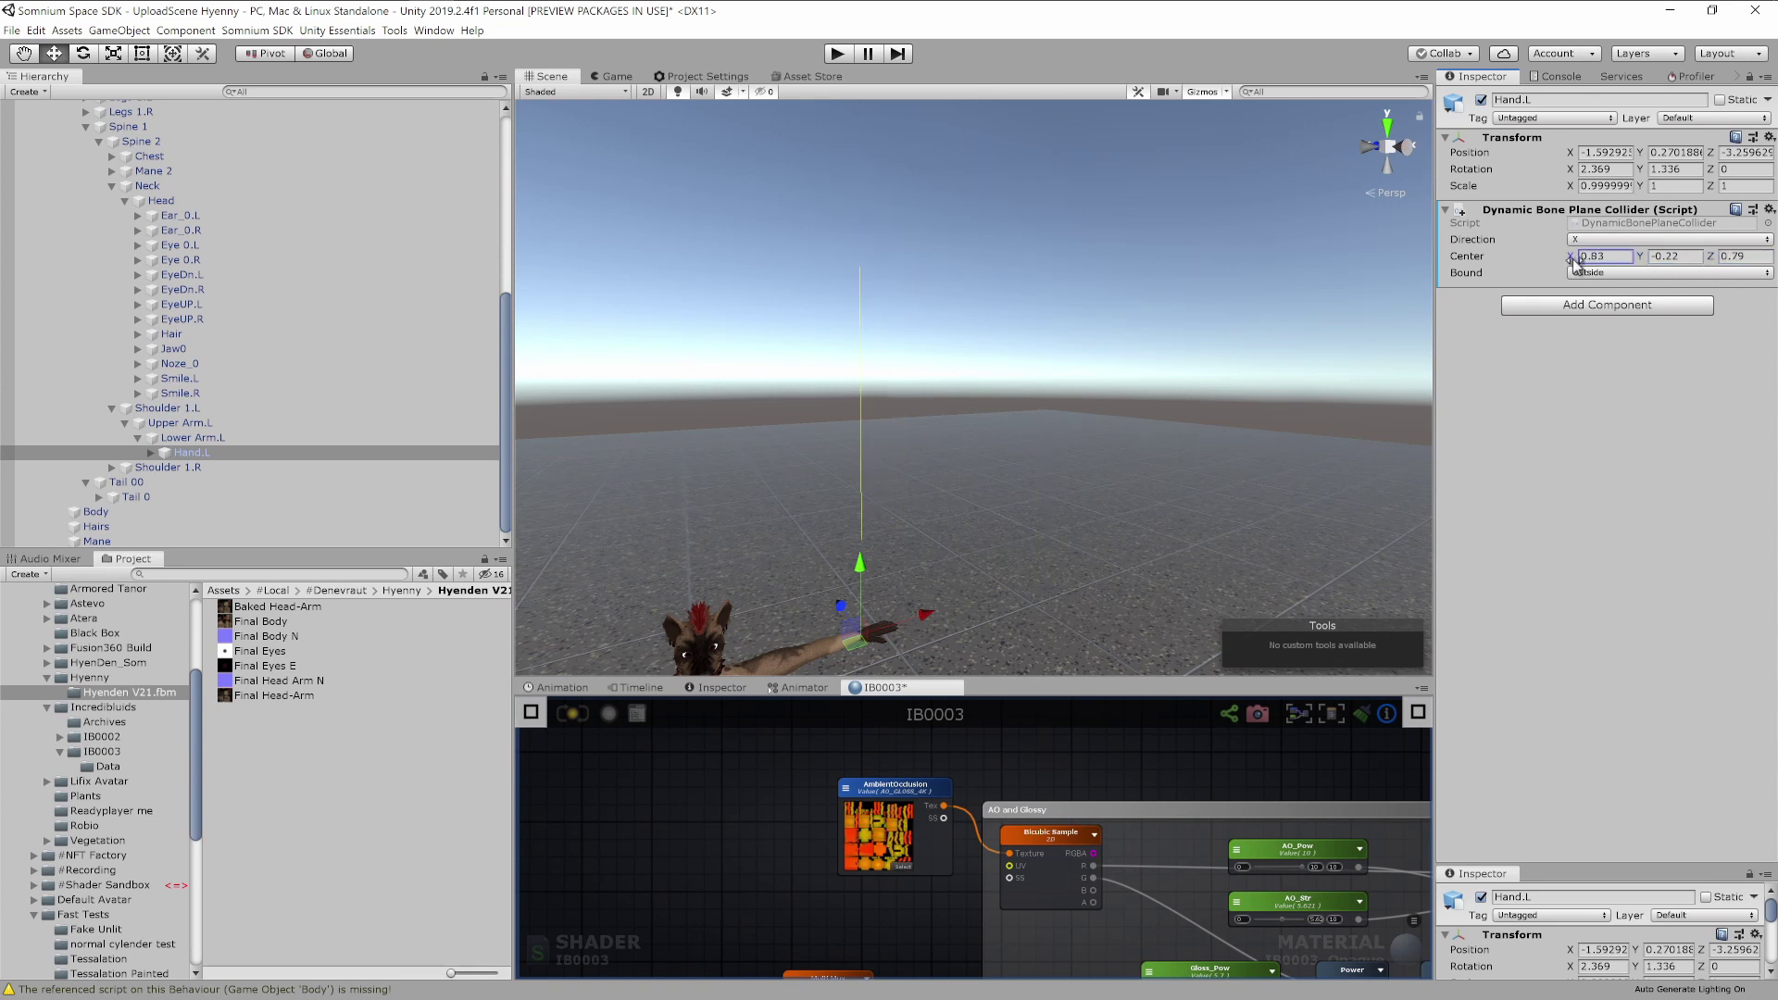
right_drag(1334, 326, 1102, 442)
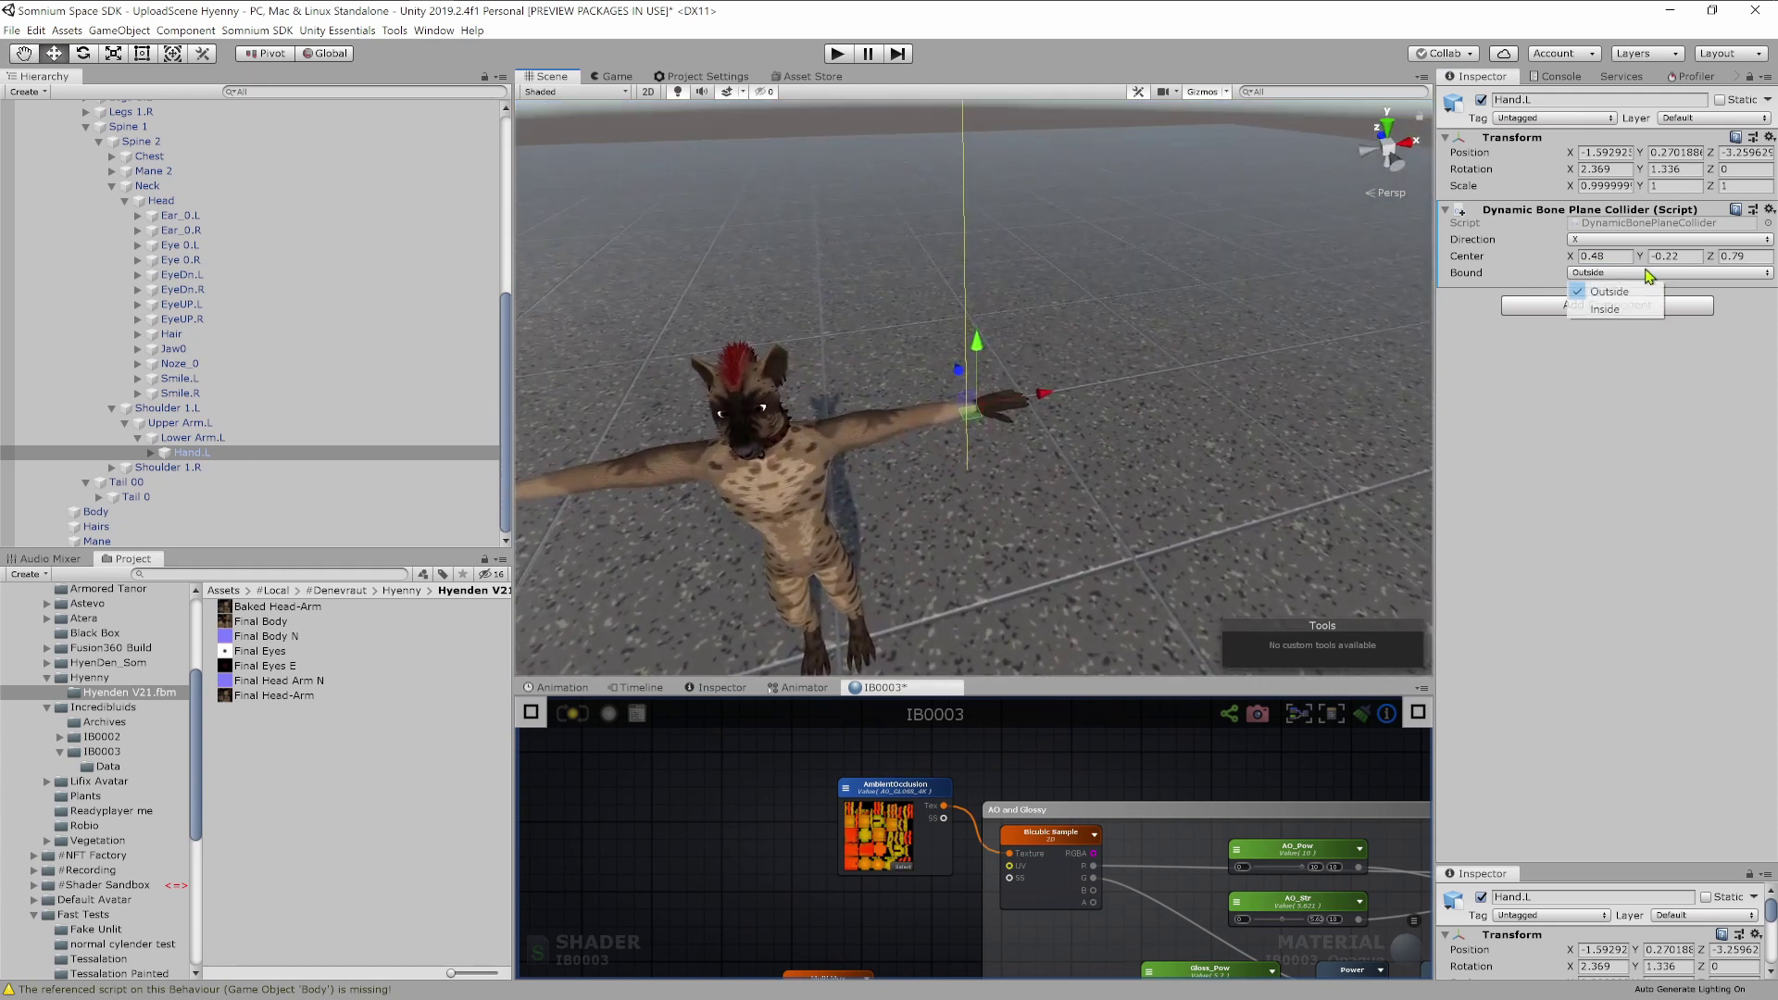
Try the Inside and Outside bounds and the Y and Z directions on the plane collider.
click(1620, 307)
click(1611, 292)
right_drag(1148, 351, 1162, 296)
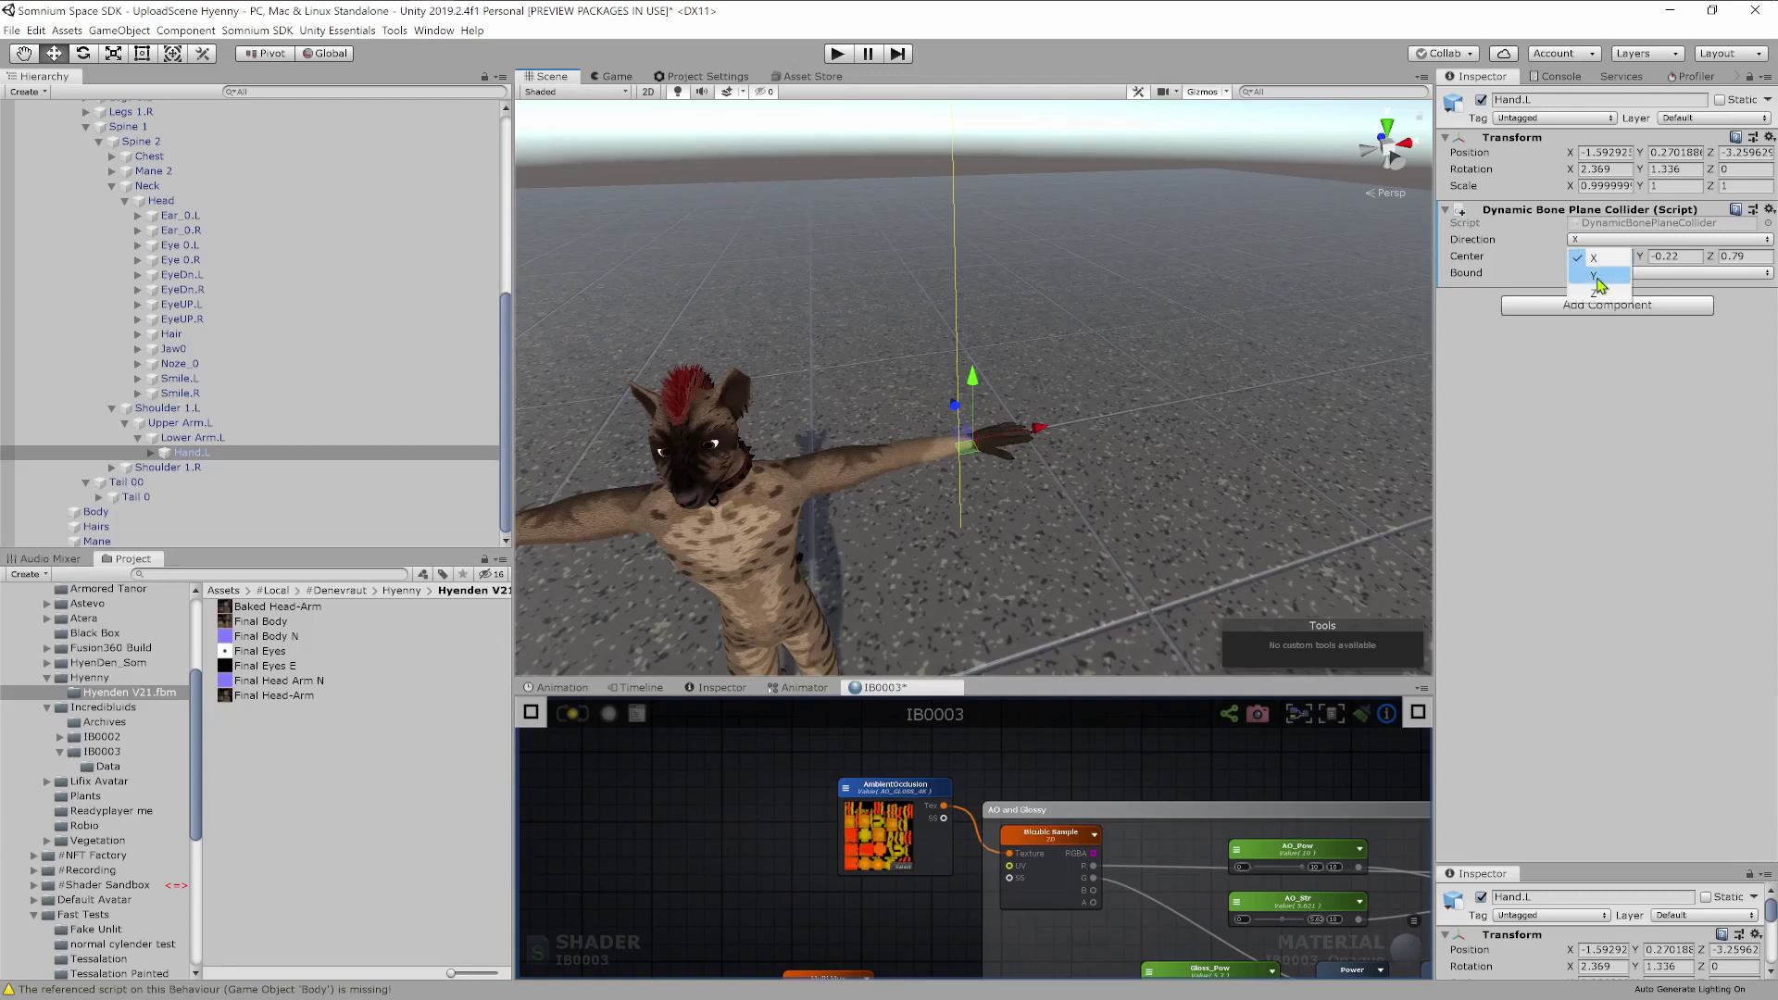
click(1597, 277)
click(1596, 294)
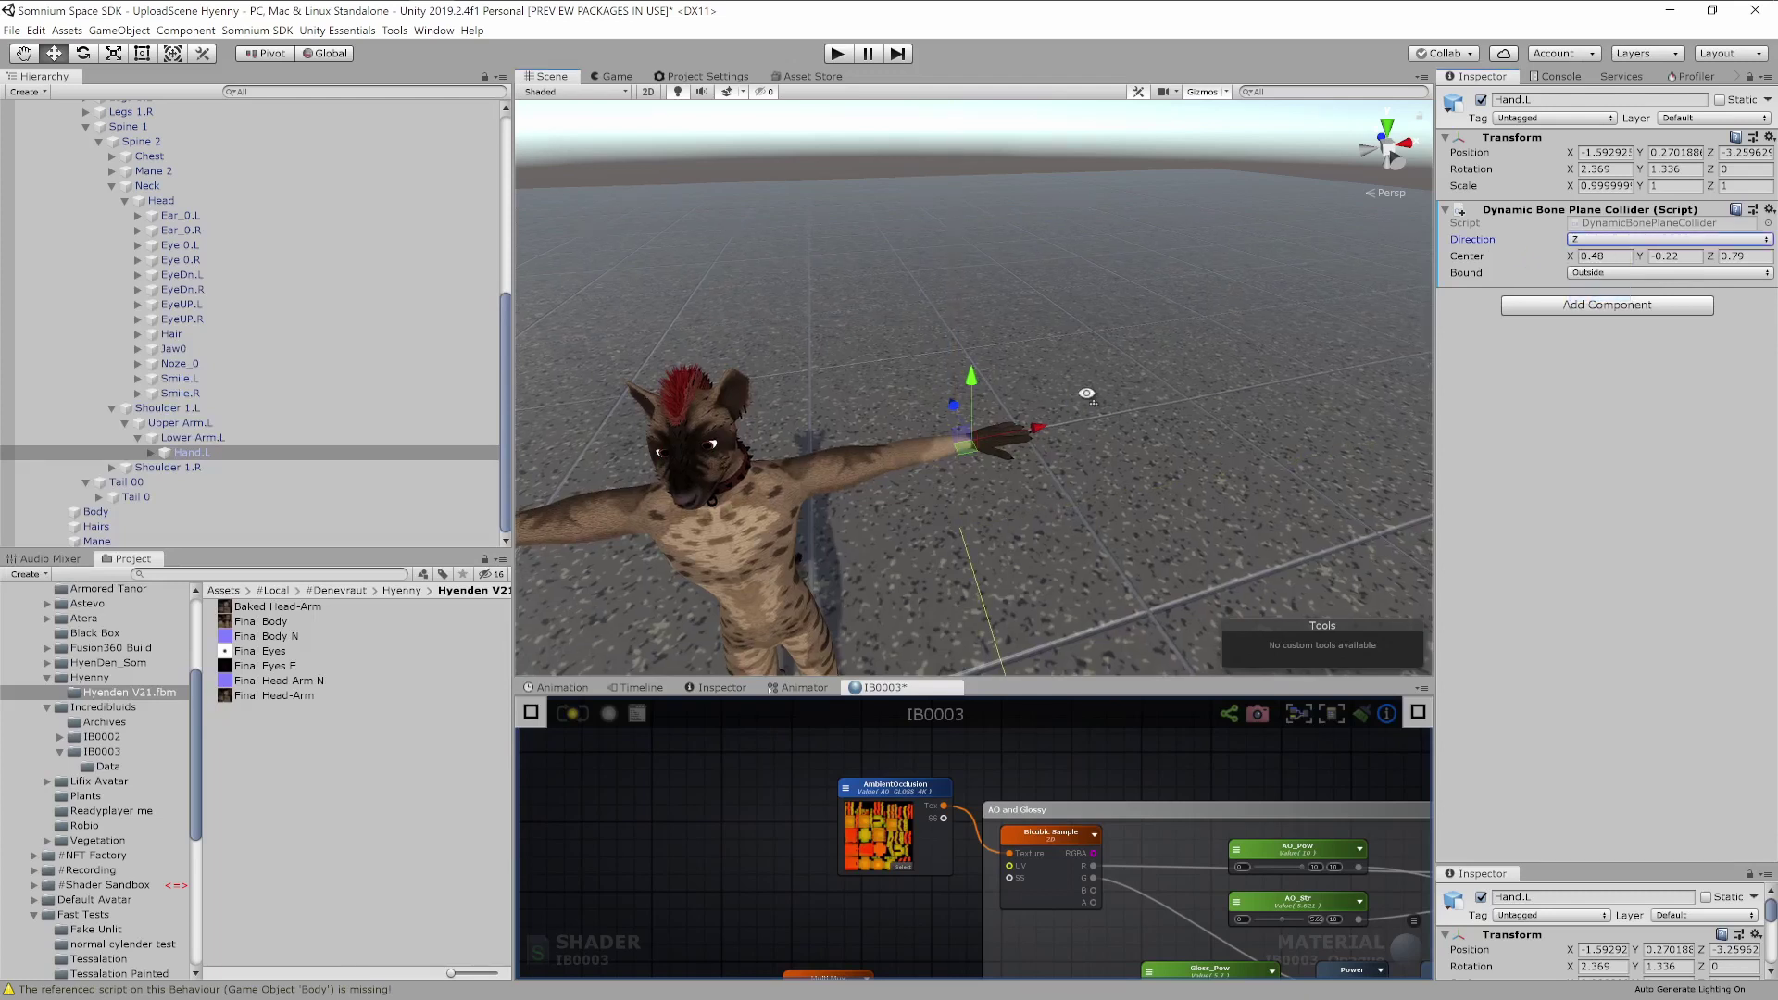
key(f)
Replace the Dynamic Bone Plane Collider on Hand.L with a regular Dynamic Bone Collider.
right_click(1592, 209)
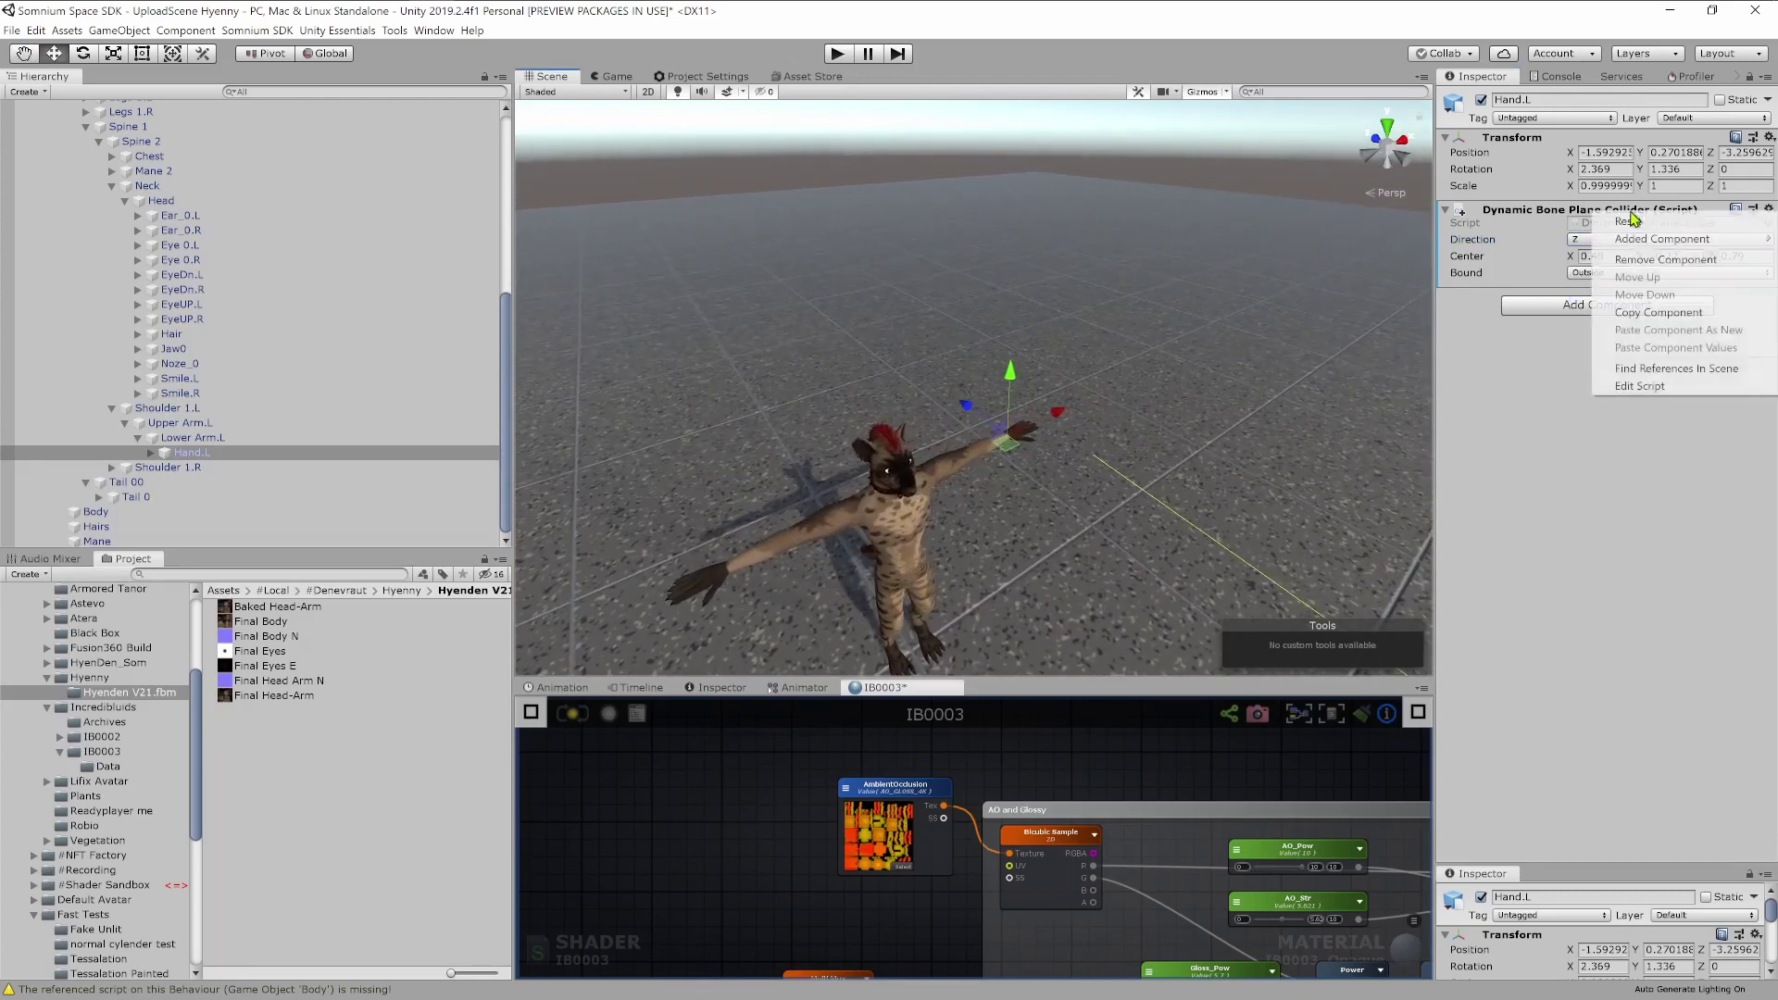
click(1648, 241)
click(1625, 218)
key(Up)
key(Up)
key(Up)
key(Up)
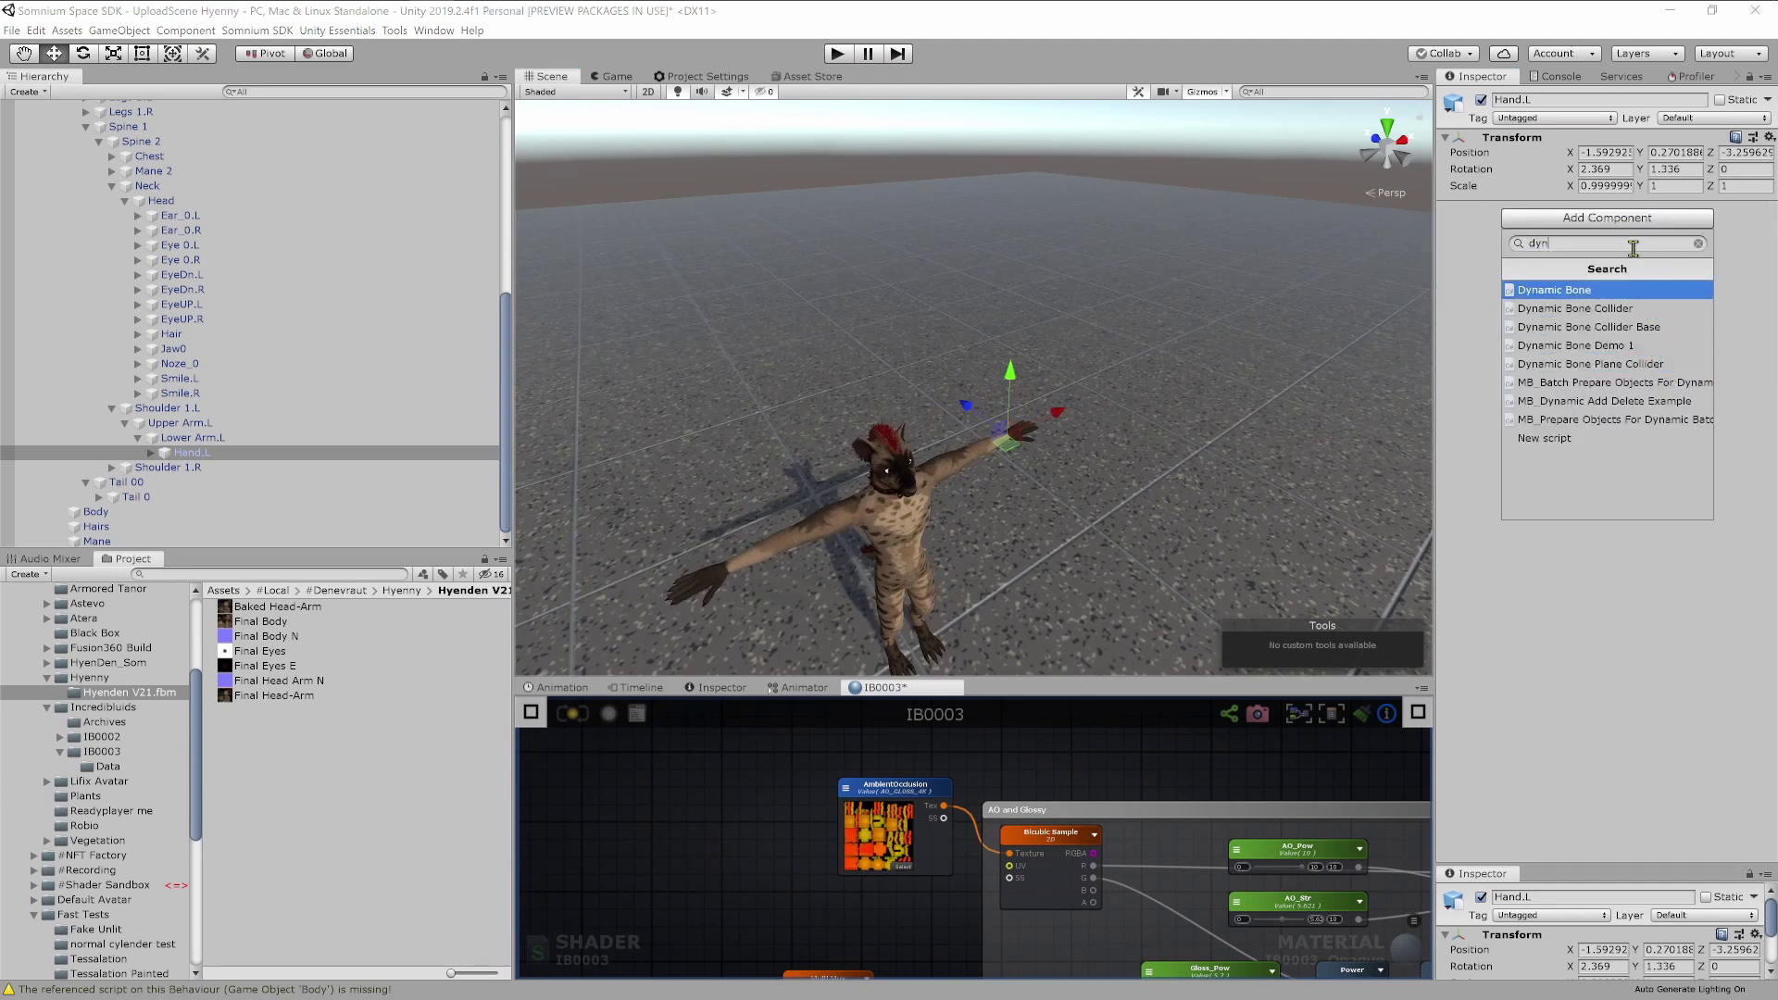
text(ol)
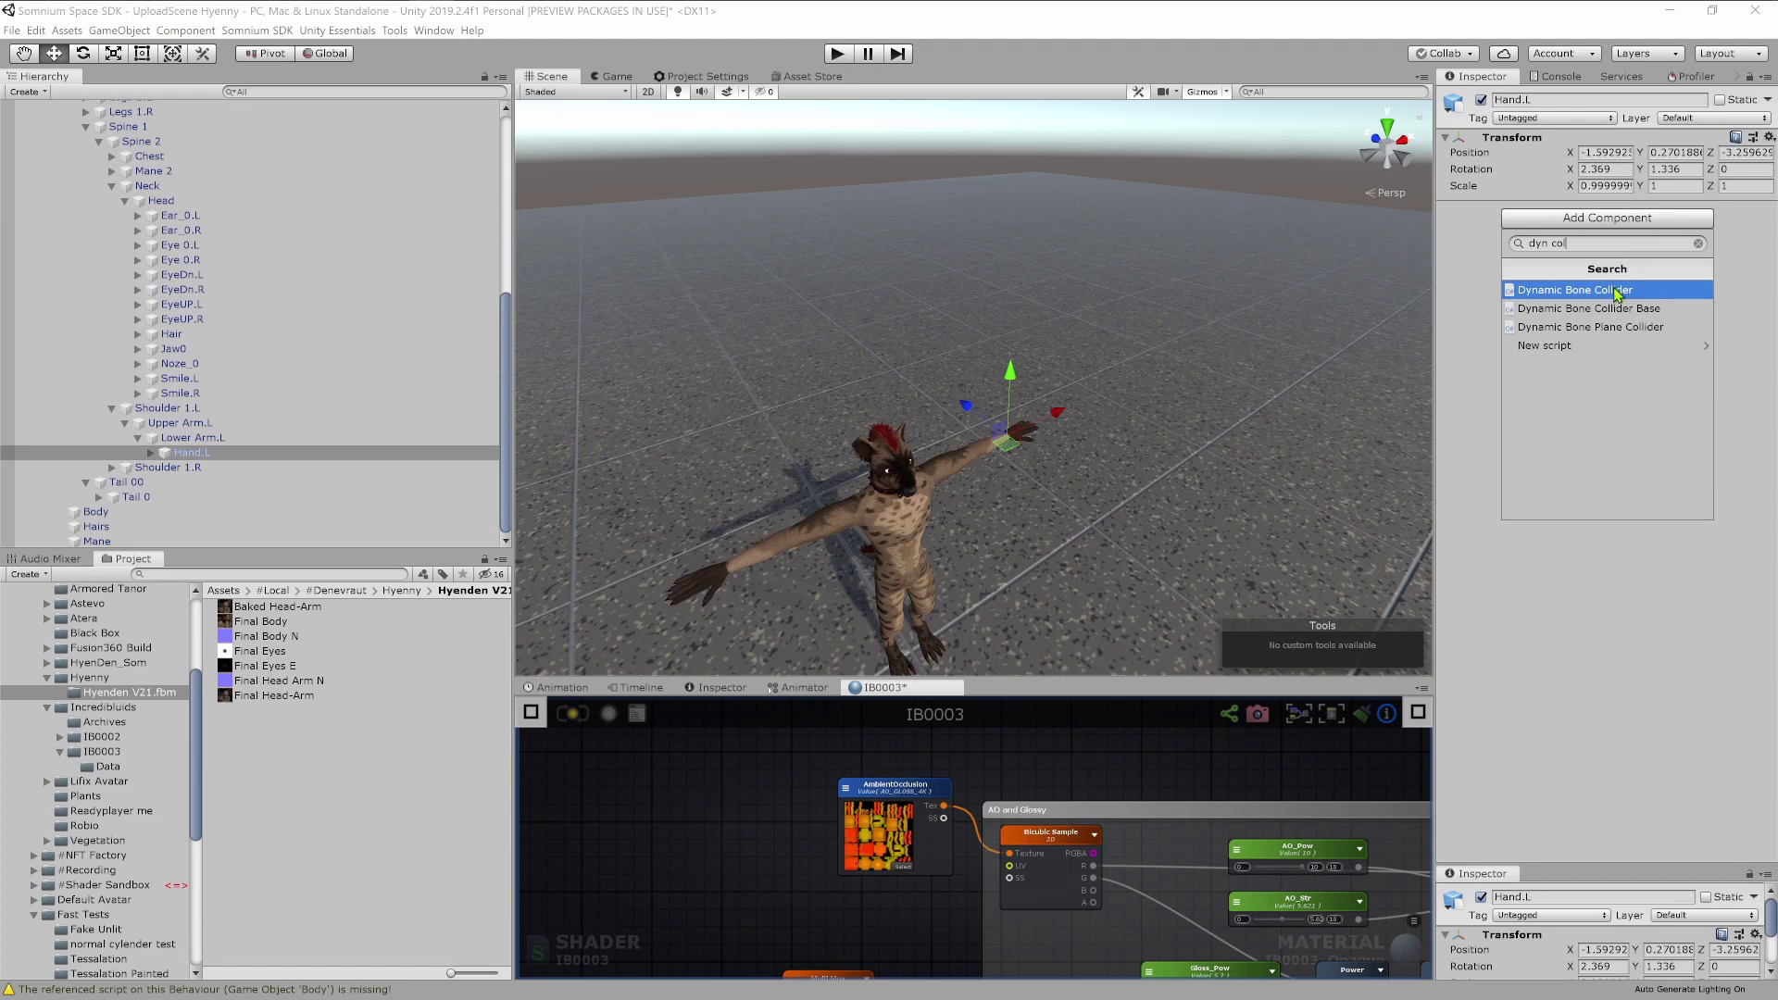
click(1618, 295)
Set the Hand.L collider's Radius to 0.11 and its Center Y to 0.09, keeping Direction Y and Bound Outside.
alt+drag(1093, 380, 1019, 468)
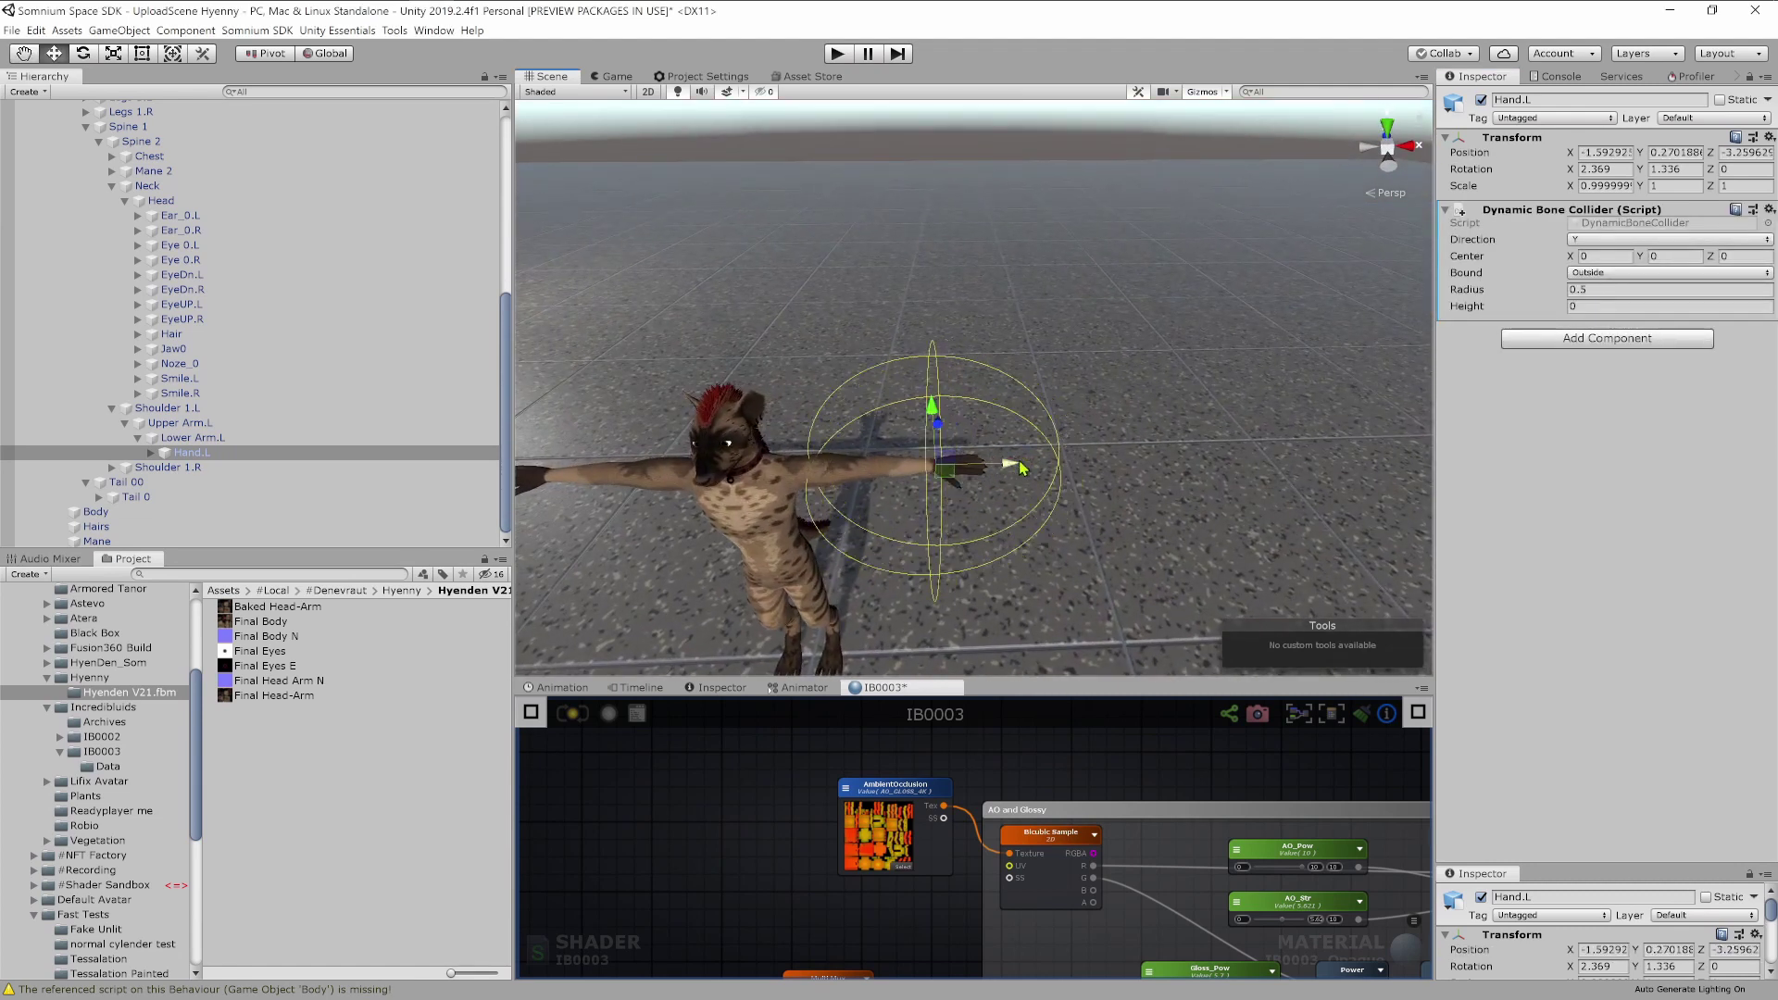
key(w)
right_drag(1115, 413, 1115, 413)
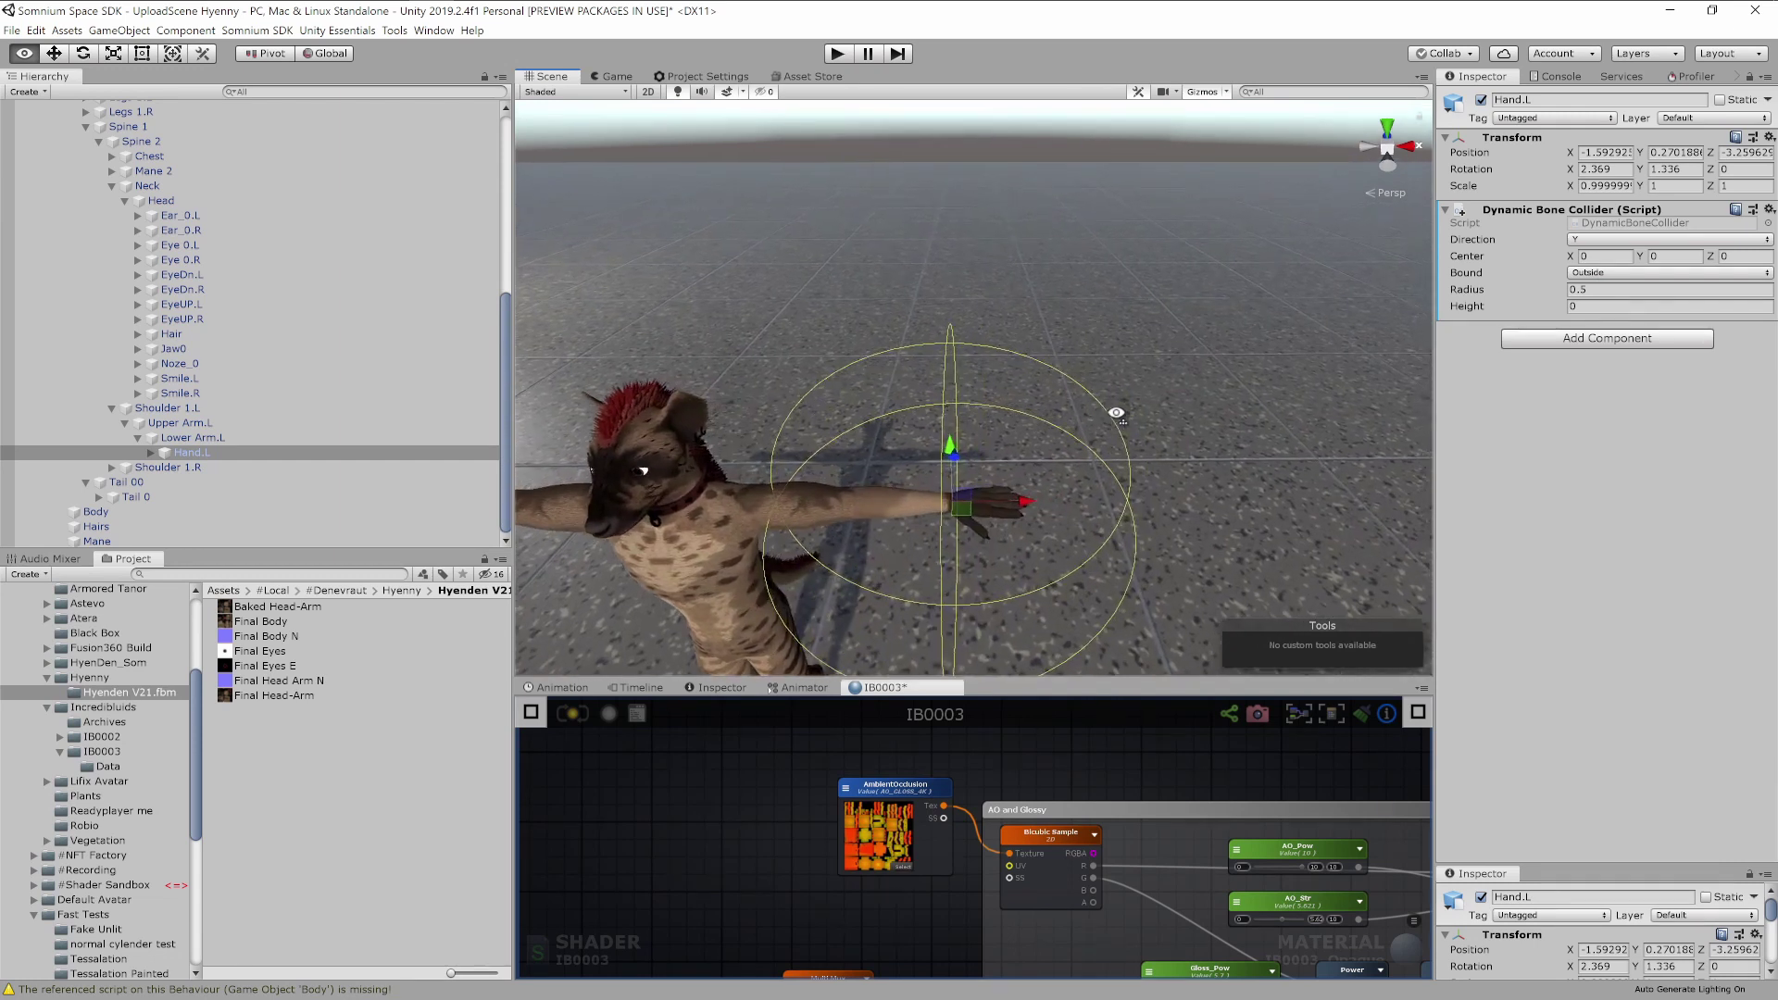
click(1640, 240)
click(1591, 458)
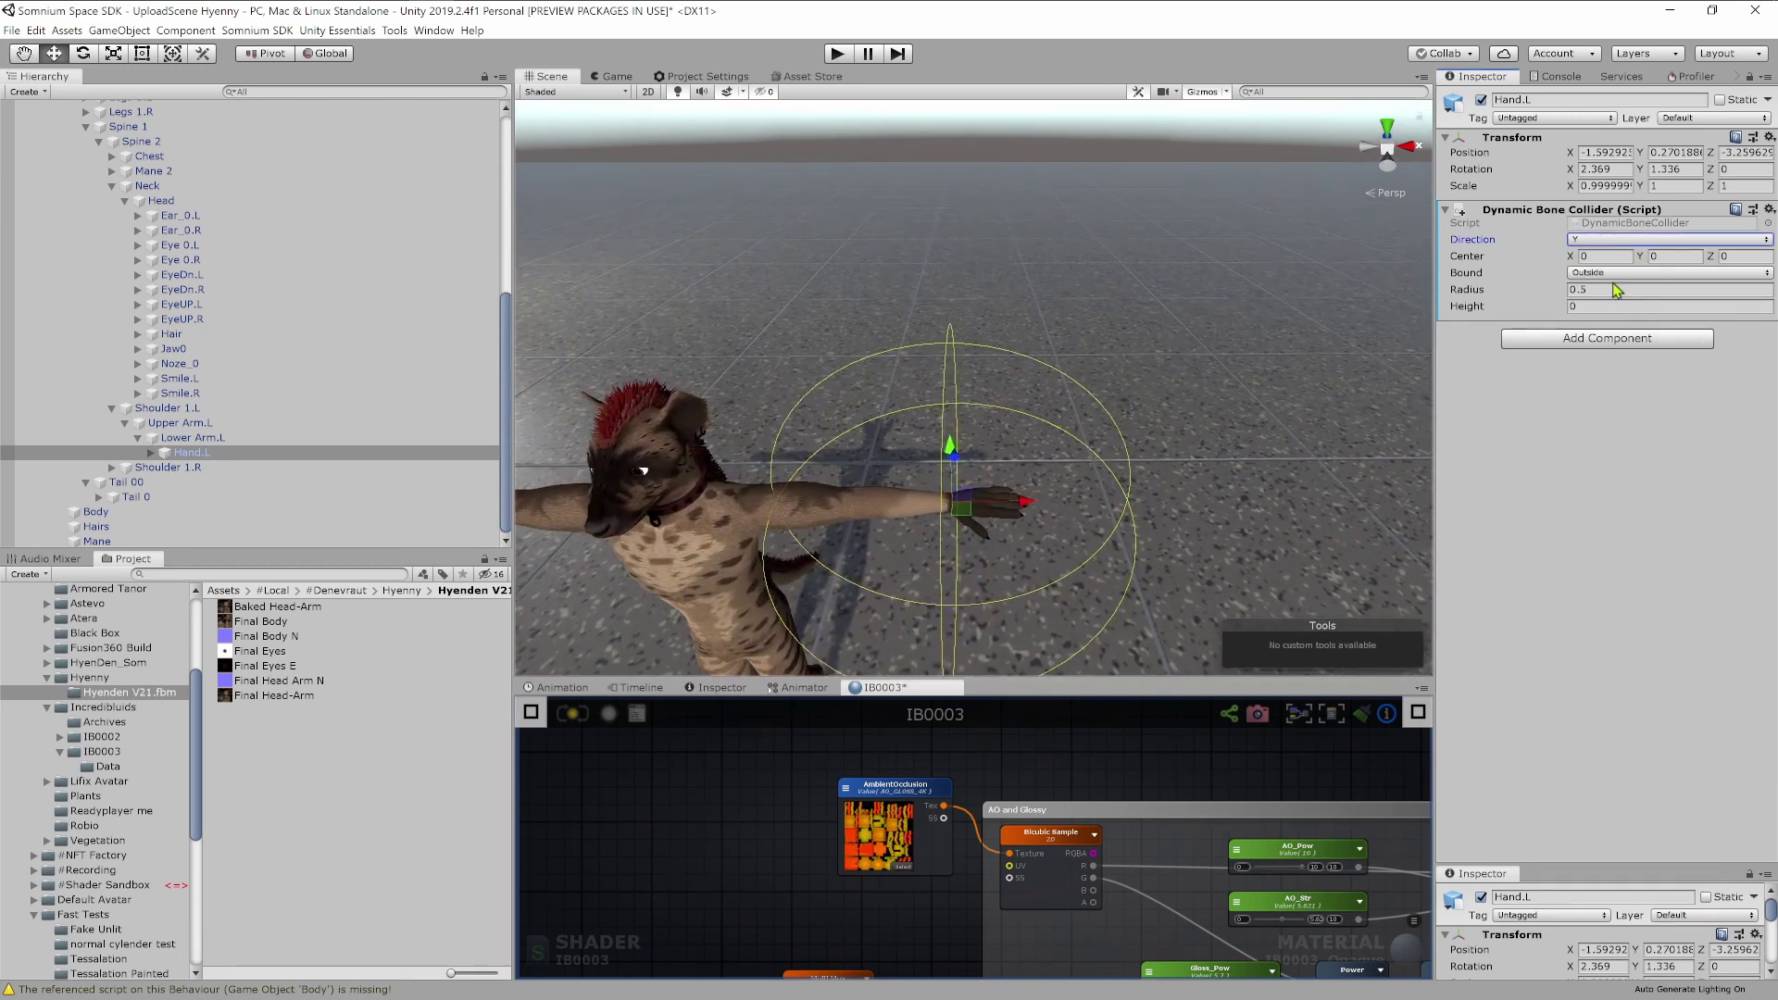
click(1616, 272)
click(1627, 404)
drag(1563, 292, 1546, 292)
right_drag(1092, 404, 1088, 454)
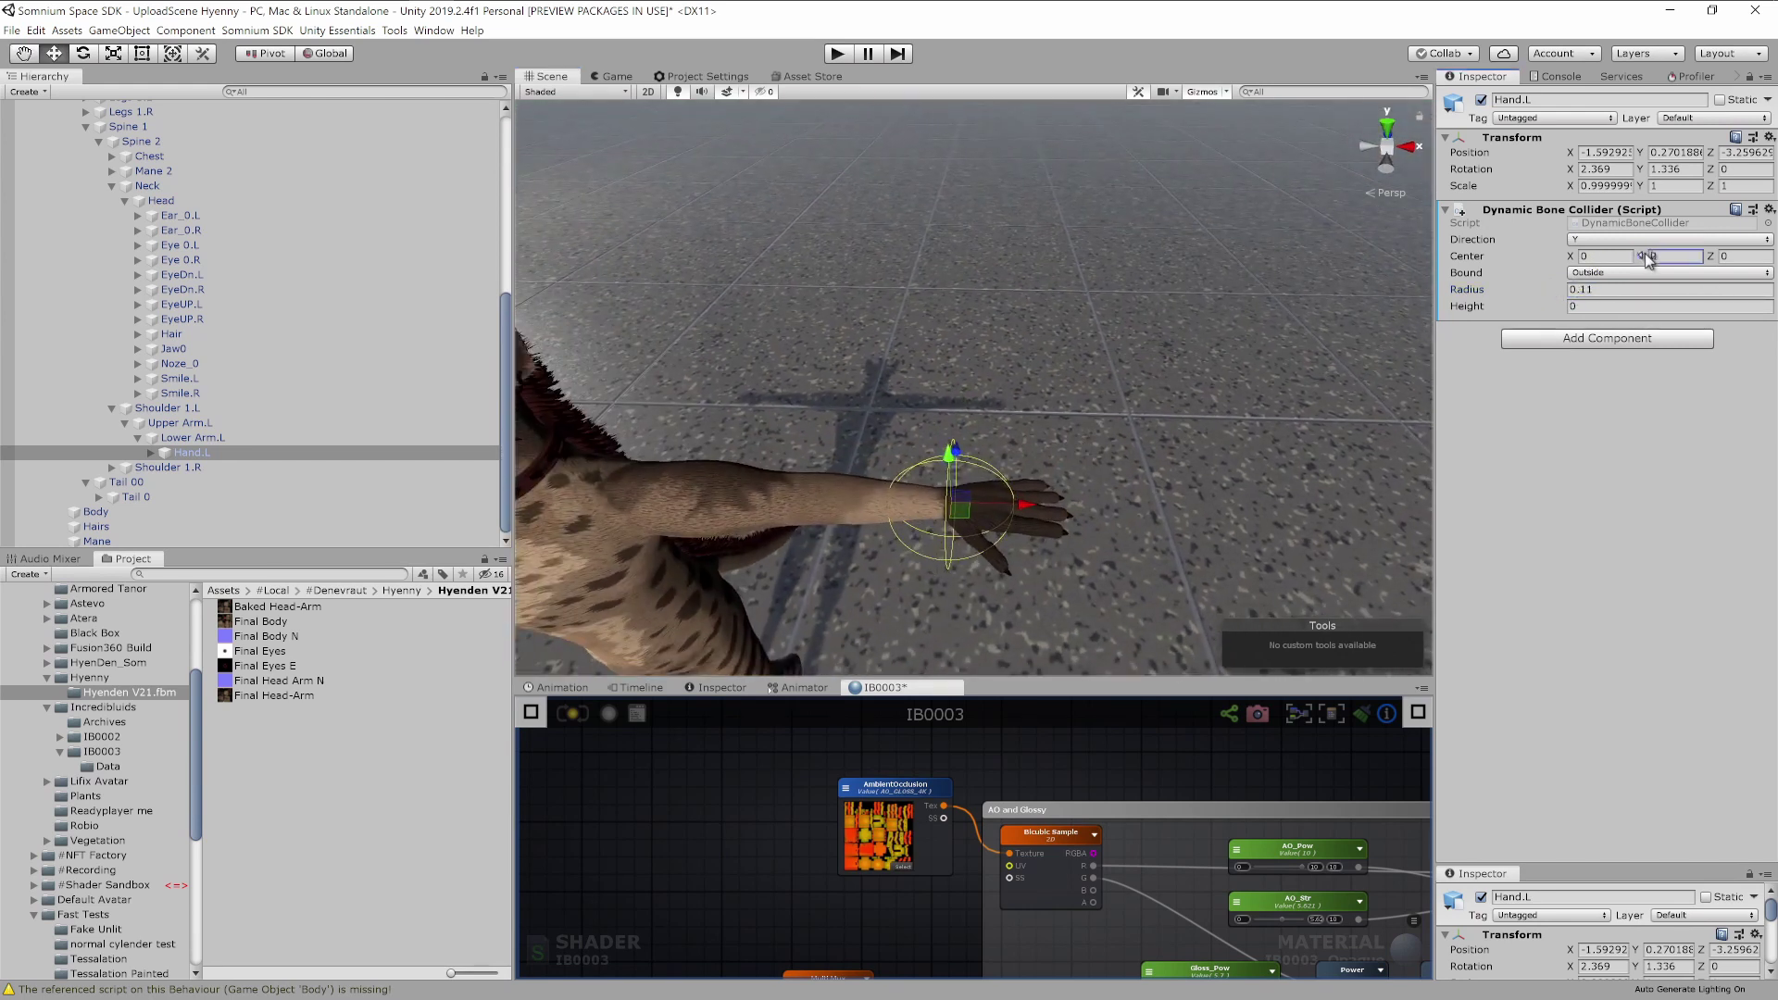
drag(1646, 260, 1654, 262)
Fit the collider to the hand by setting its Radius to 0.03 and Height to 0.18.
right_drag(1061, 489, 1082, 314)
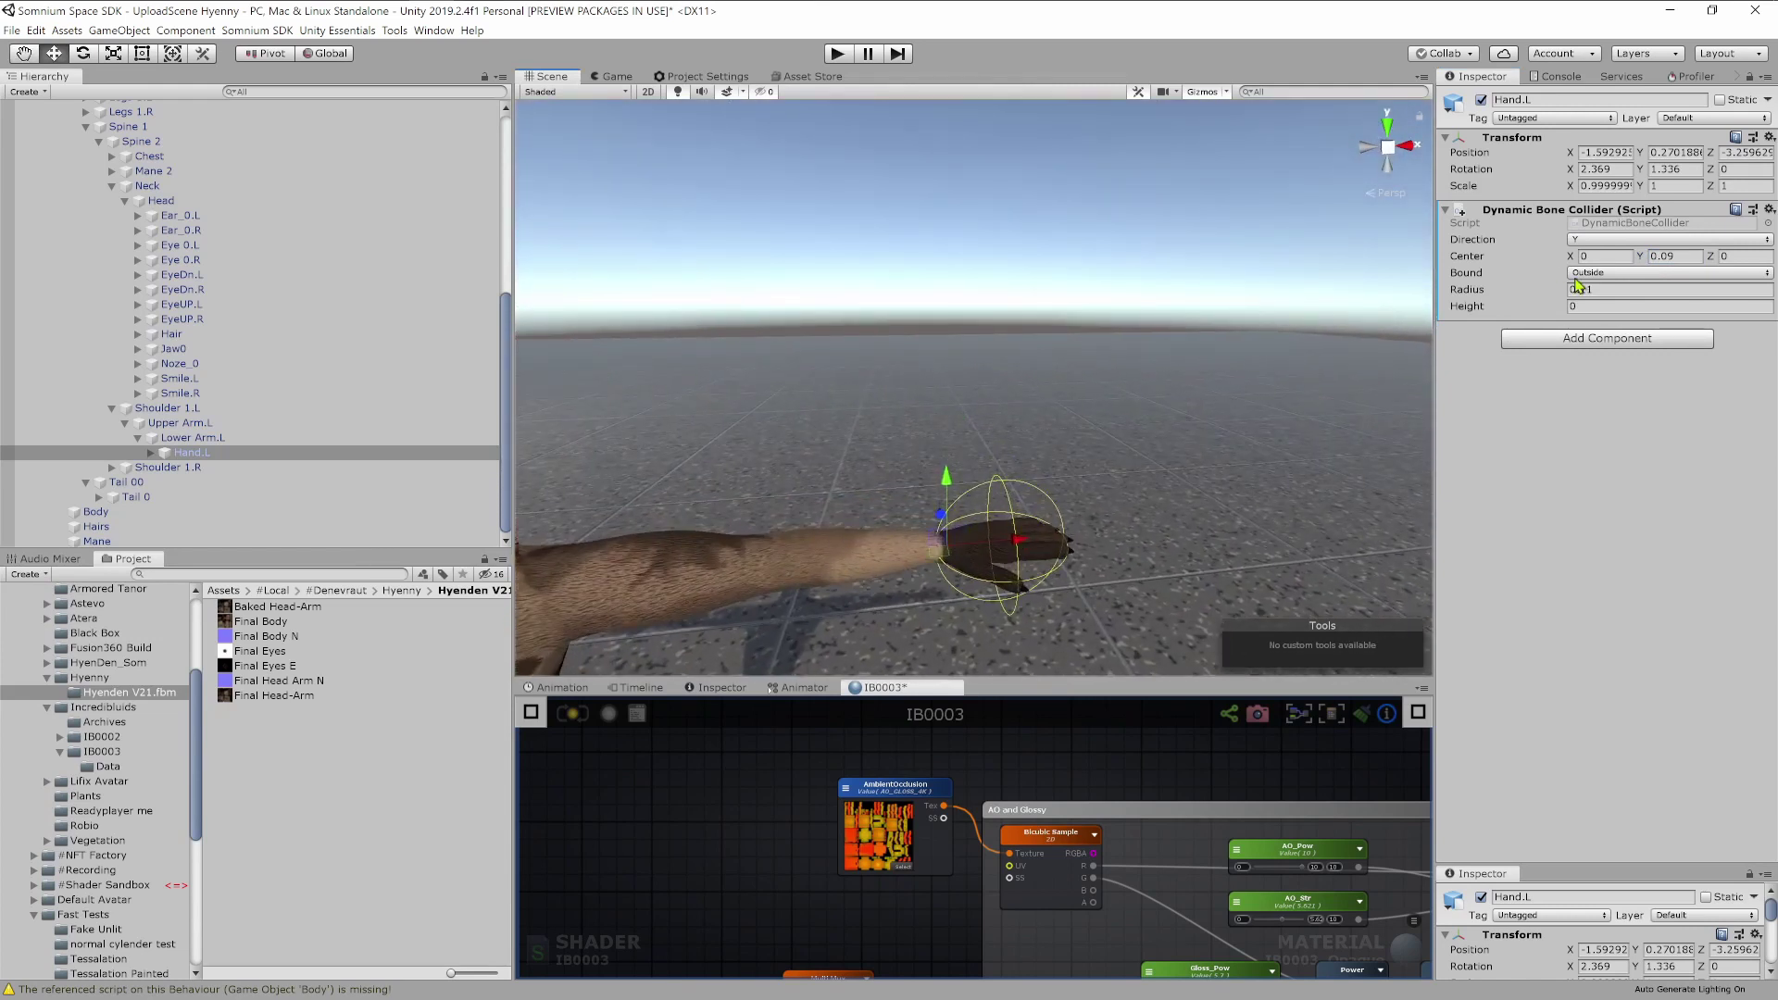
drag(1563, 291, 1581, 310)
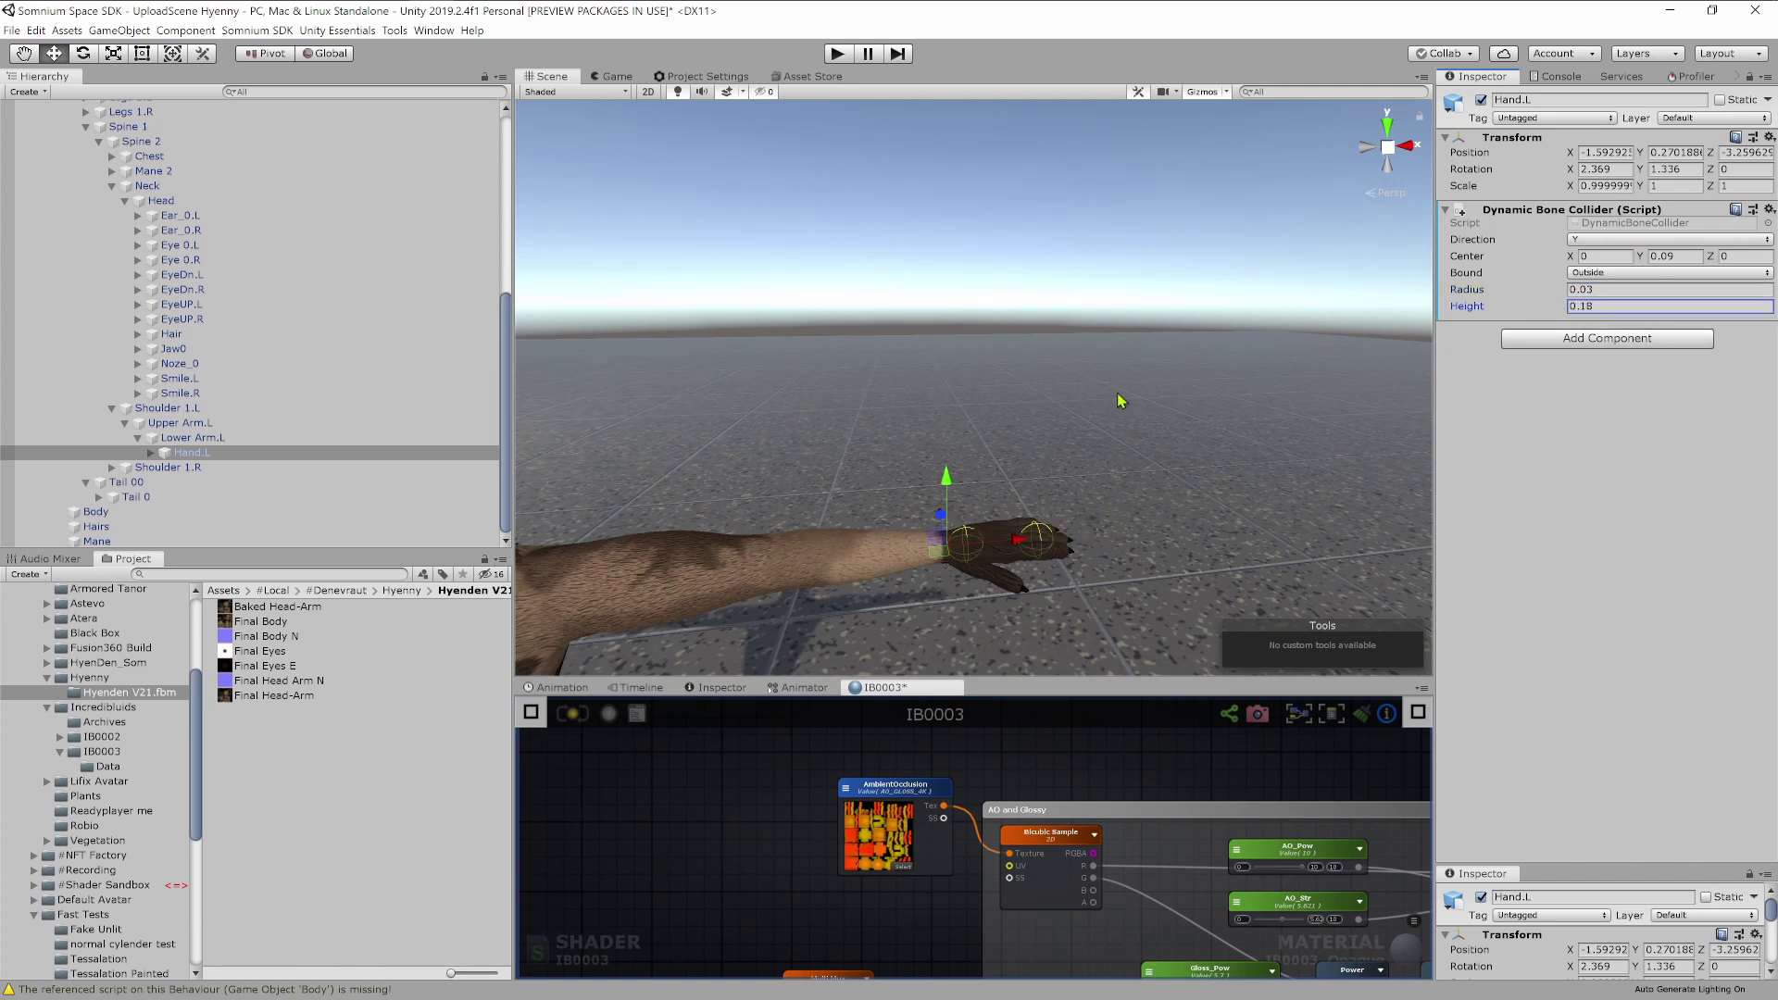
right_drag(1117, 395, 1007, 395)
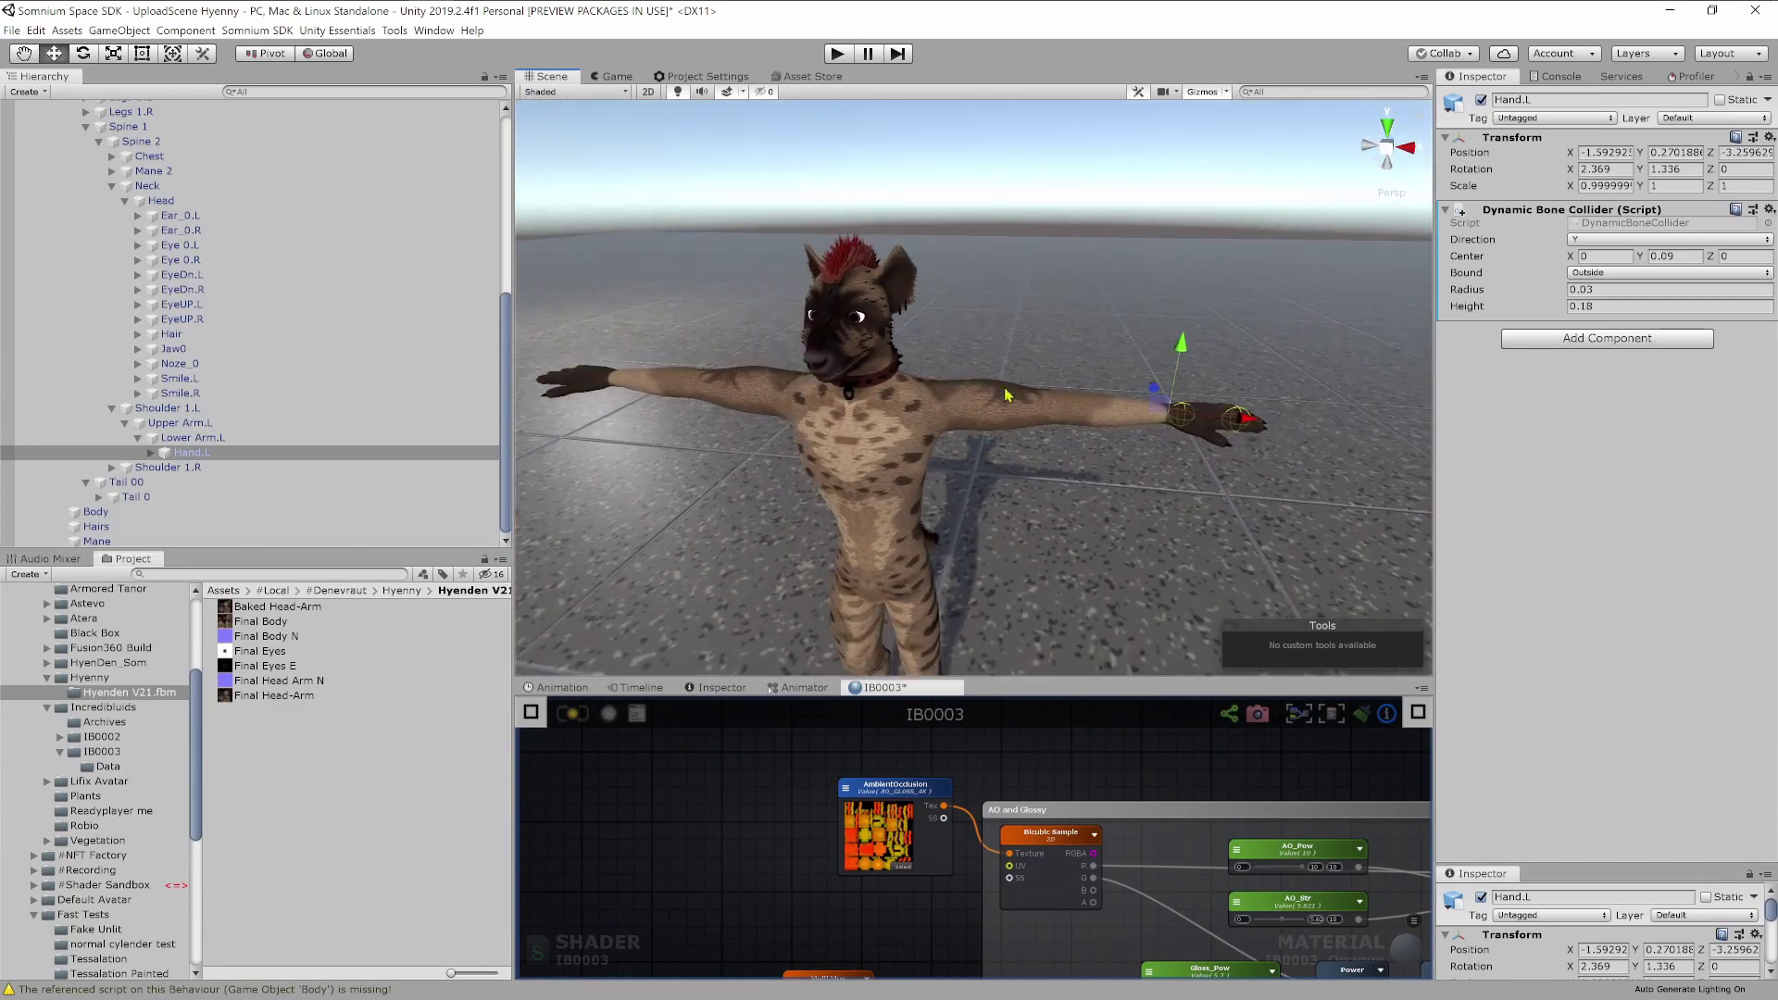
Copy the Dynamic Bone Collider from Hand.L and paste it as a new component on the Hand.R bone.
right_click(1606, 215)
click(1657, 306)
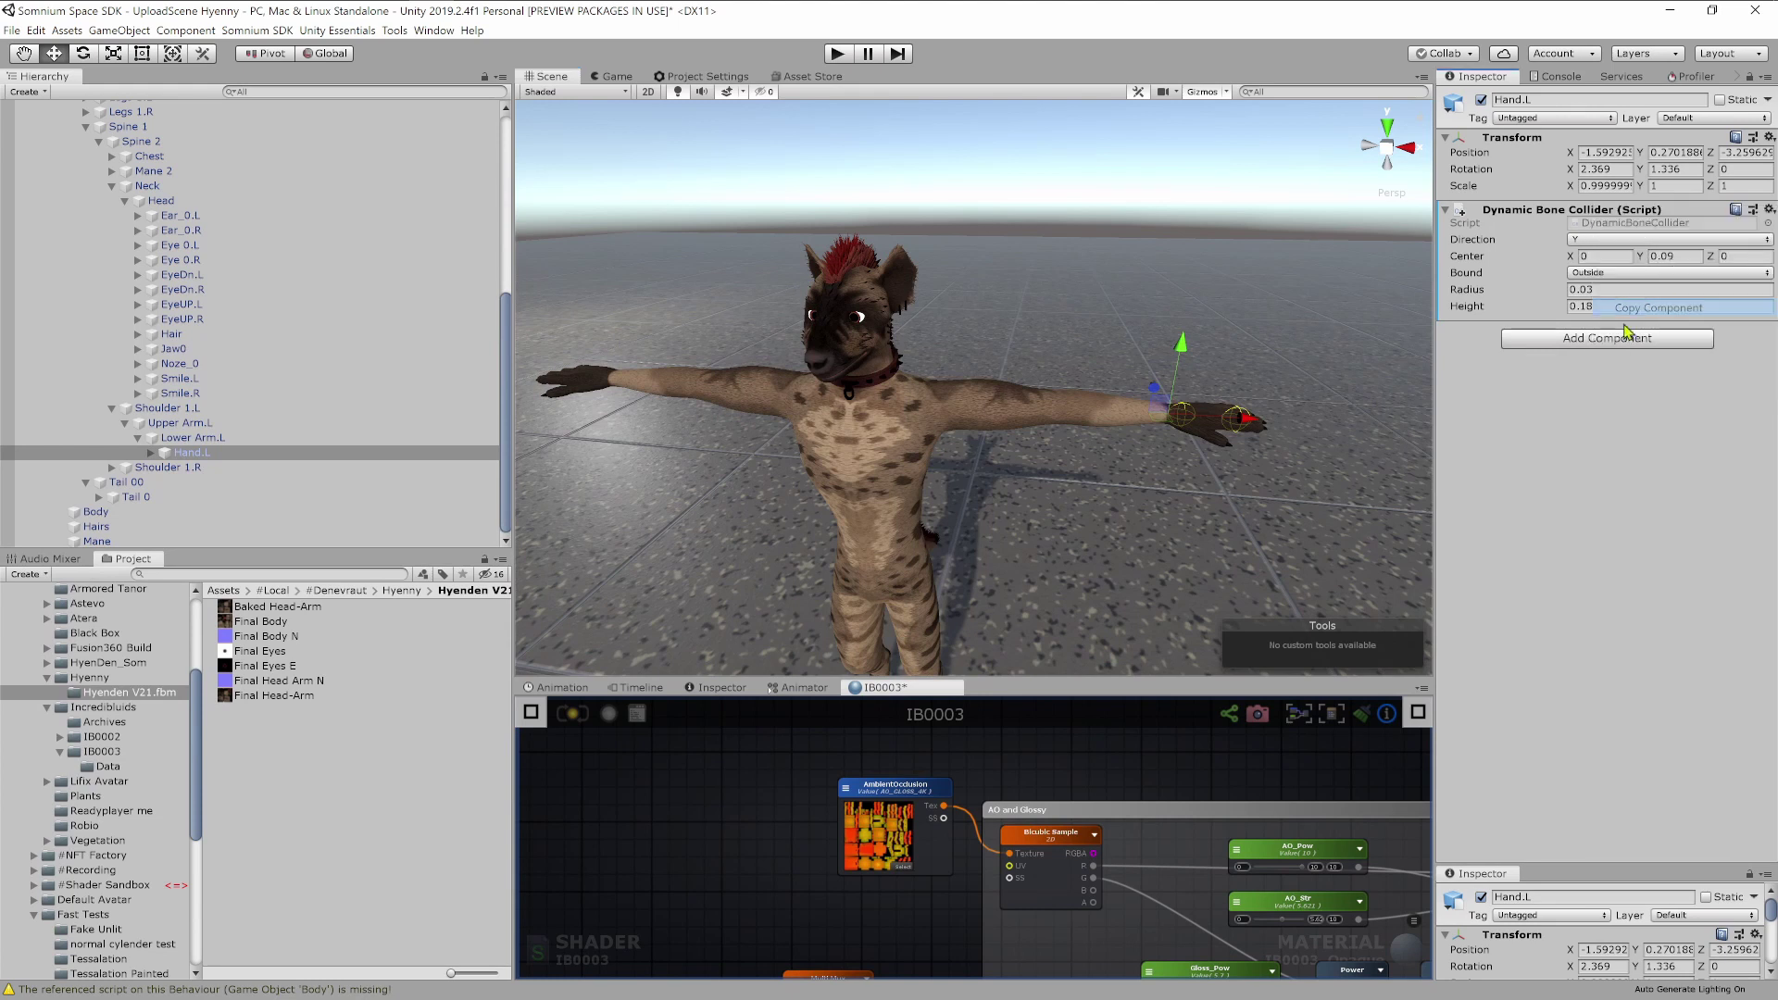
click(113, 468)
click(135, 482)
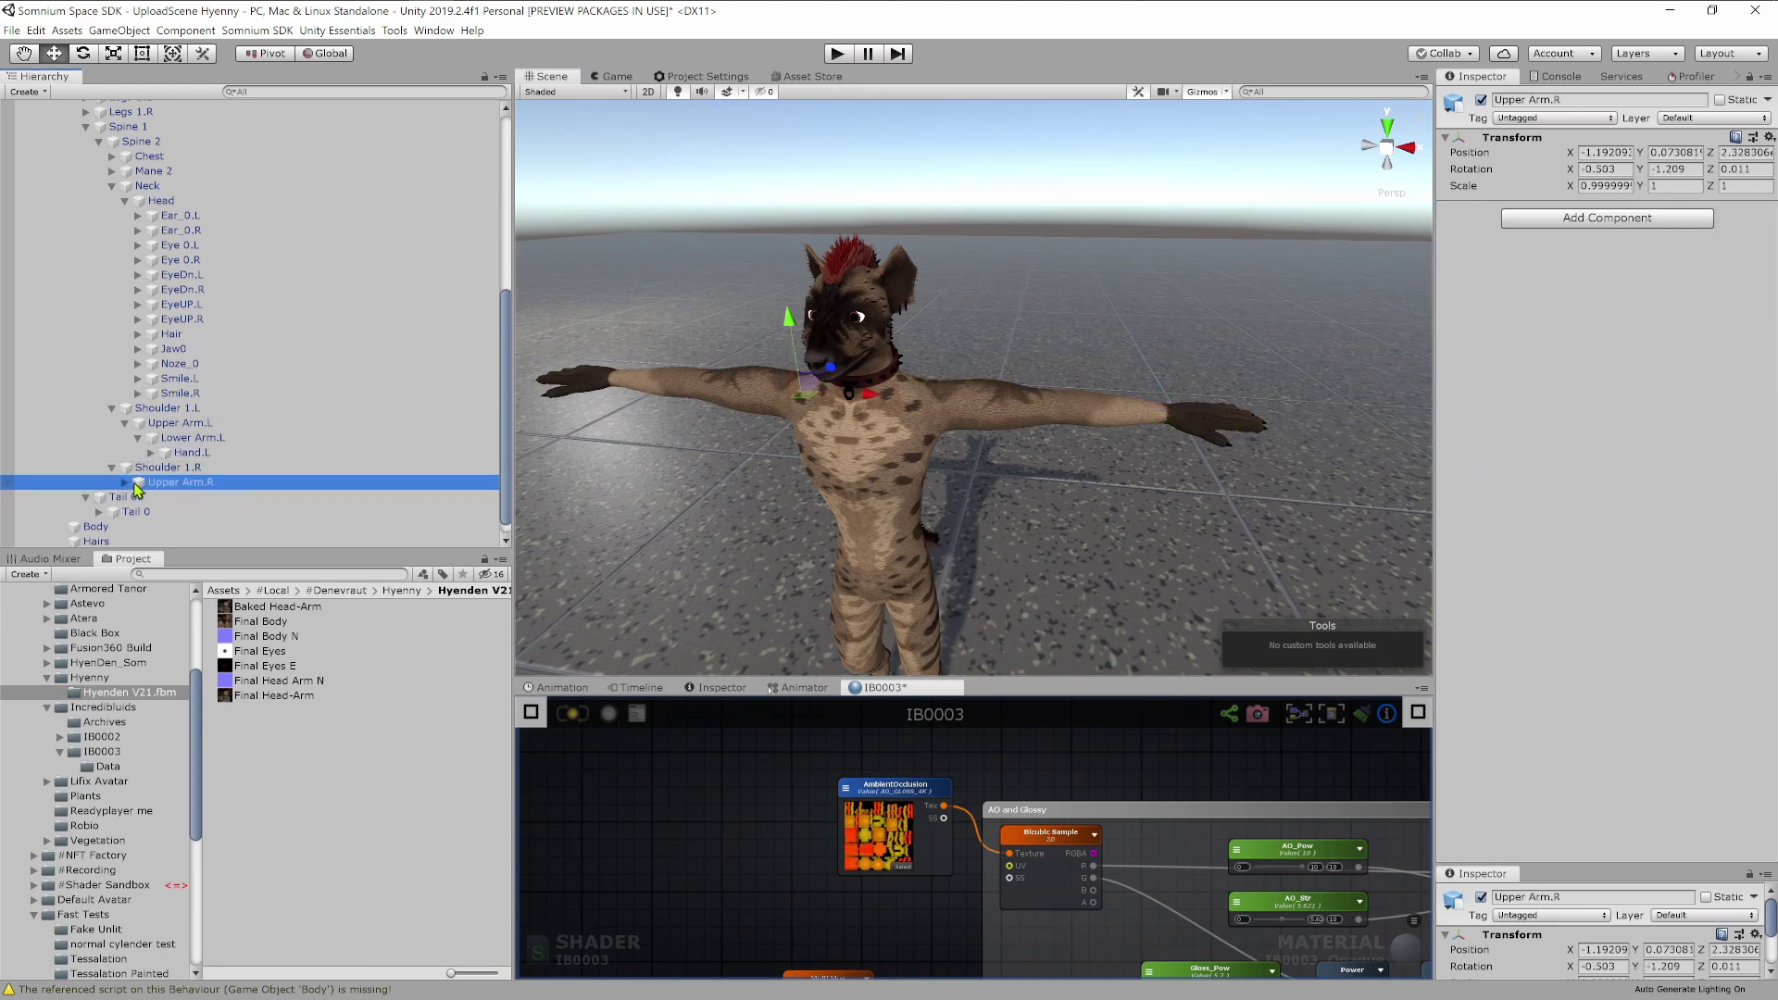
click(126, 483)
click(171, 497)
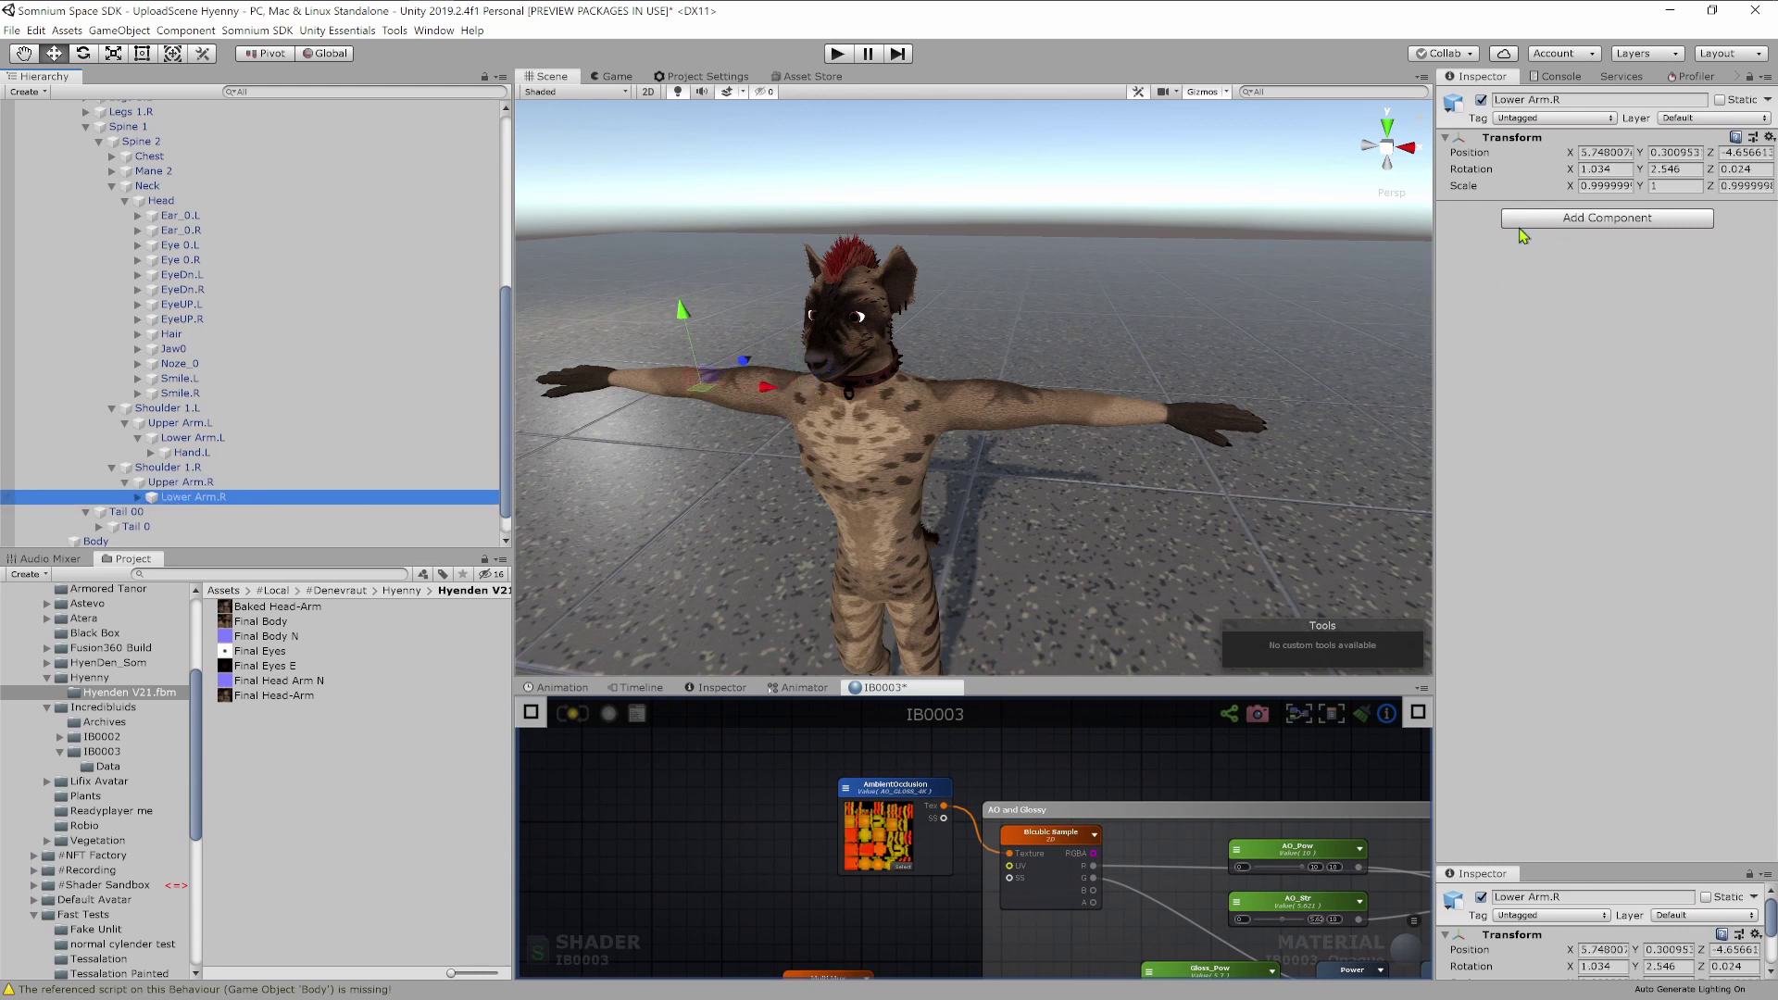
click(137, 496)
scroll(198, 483, down, 1)
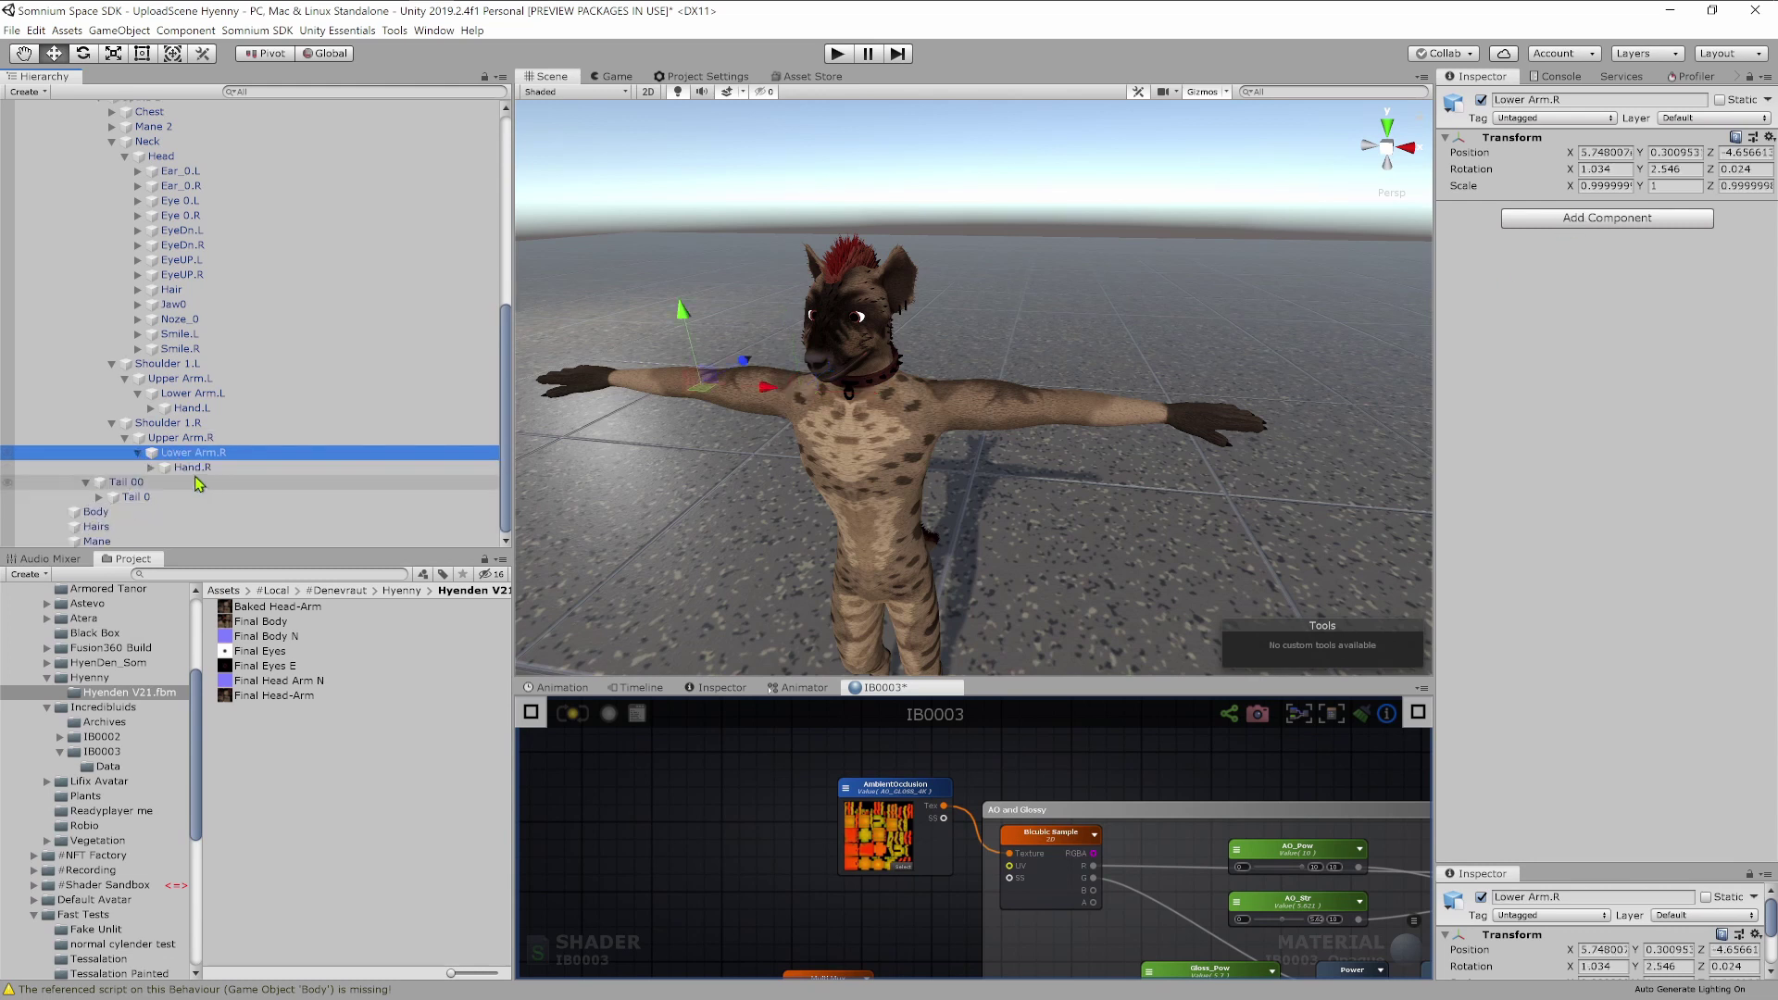
click(192, 467)
right_click(1532, 143)
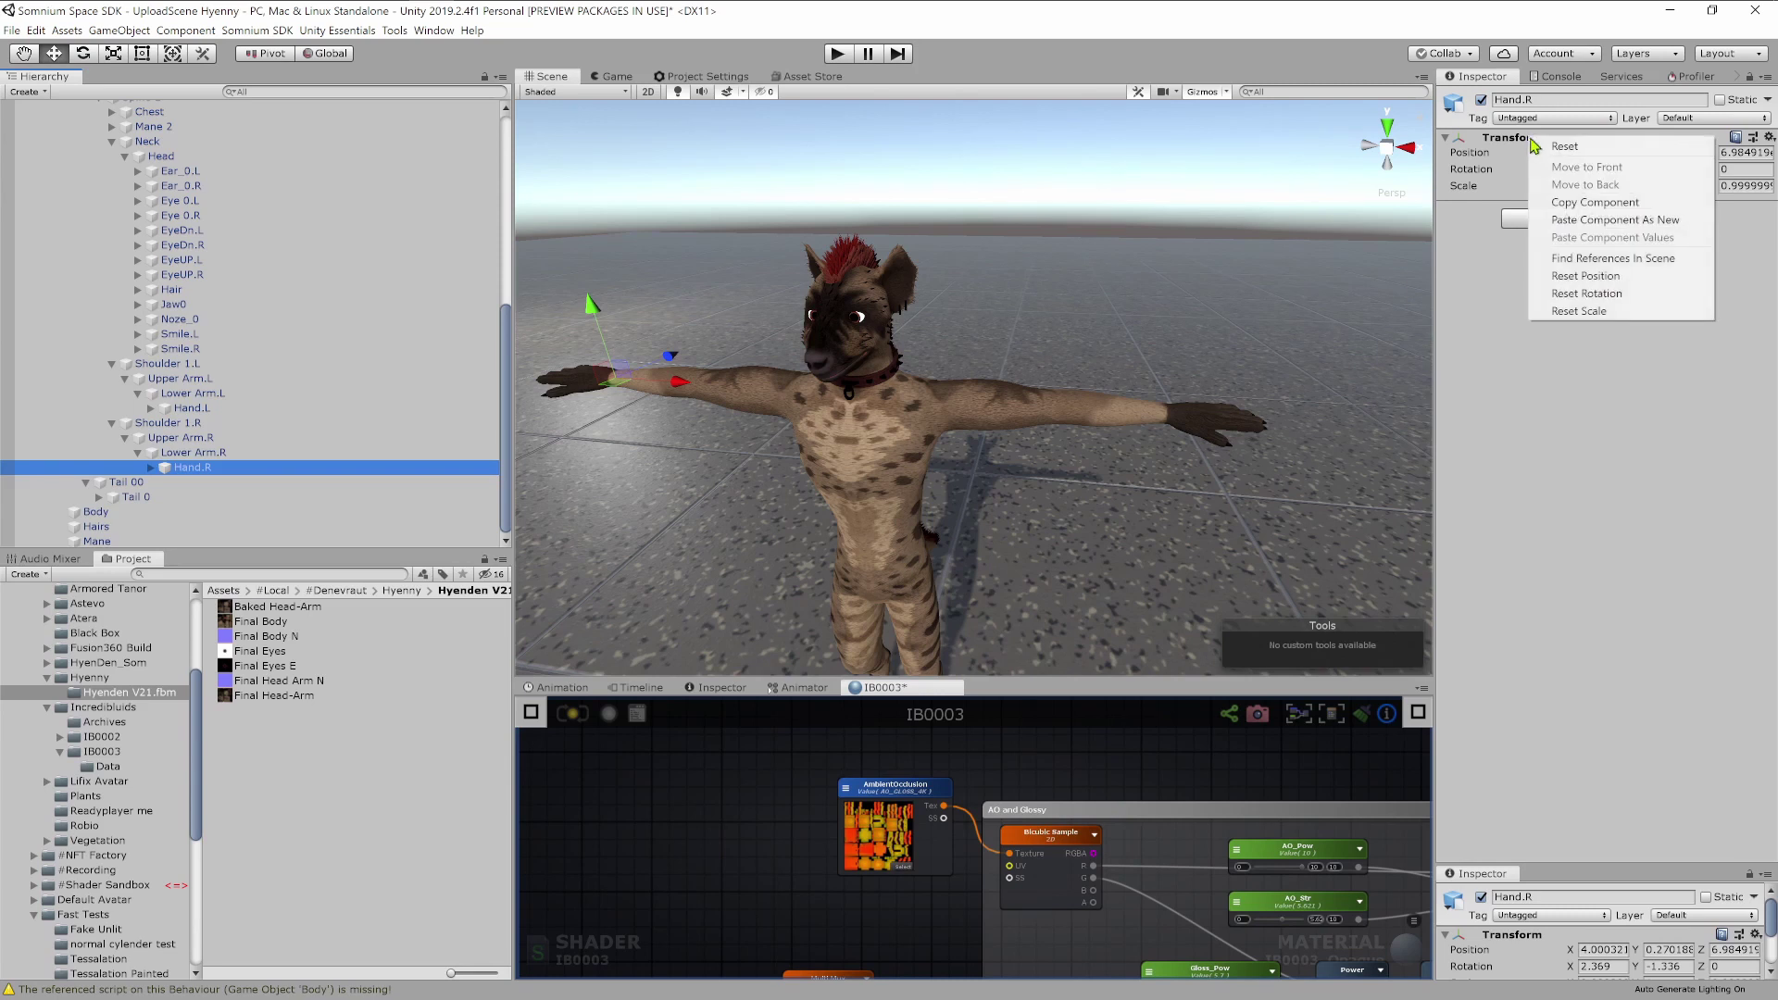
click(1616, 220)
On the Hyenden V23.3 BlendShape root, set the Colliders size of the Hair Dynamic Bone to 2.
right_drag(894, 348, 1000, 403)
scroll(218, 240, up, 5)
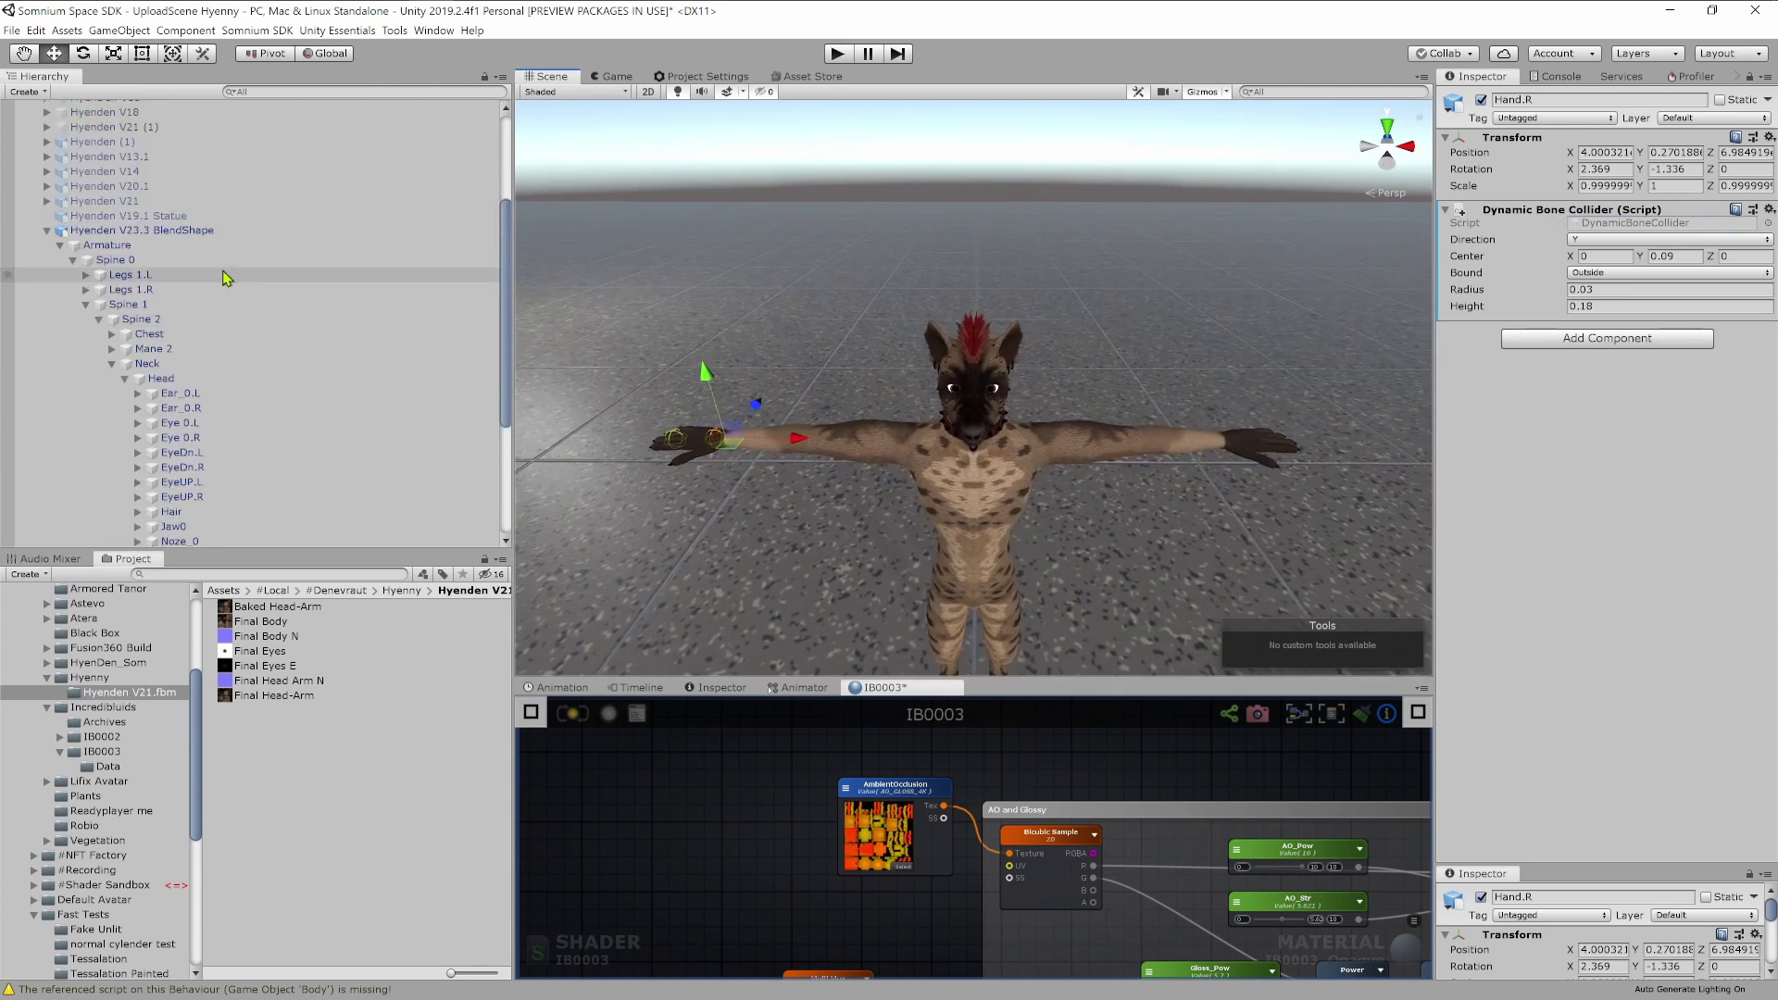
click(185, 230)
scroll(1577, 422, down, 10)
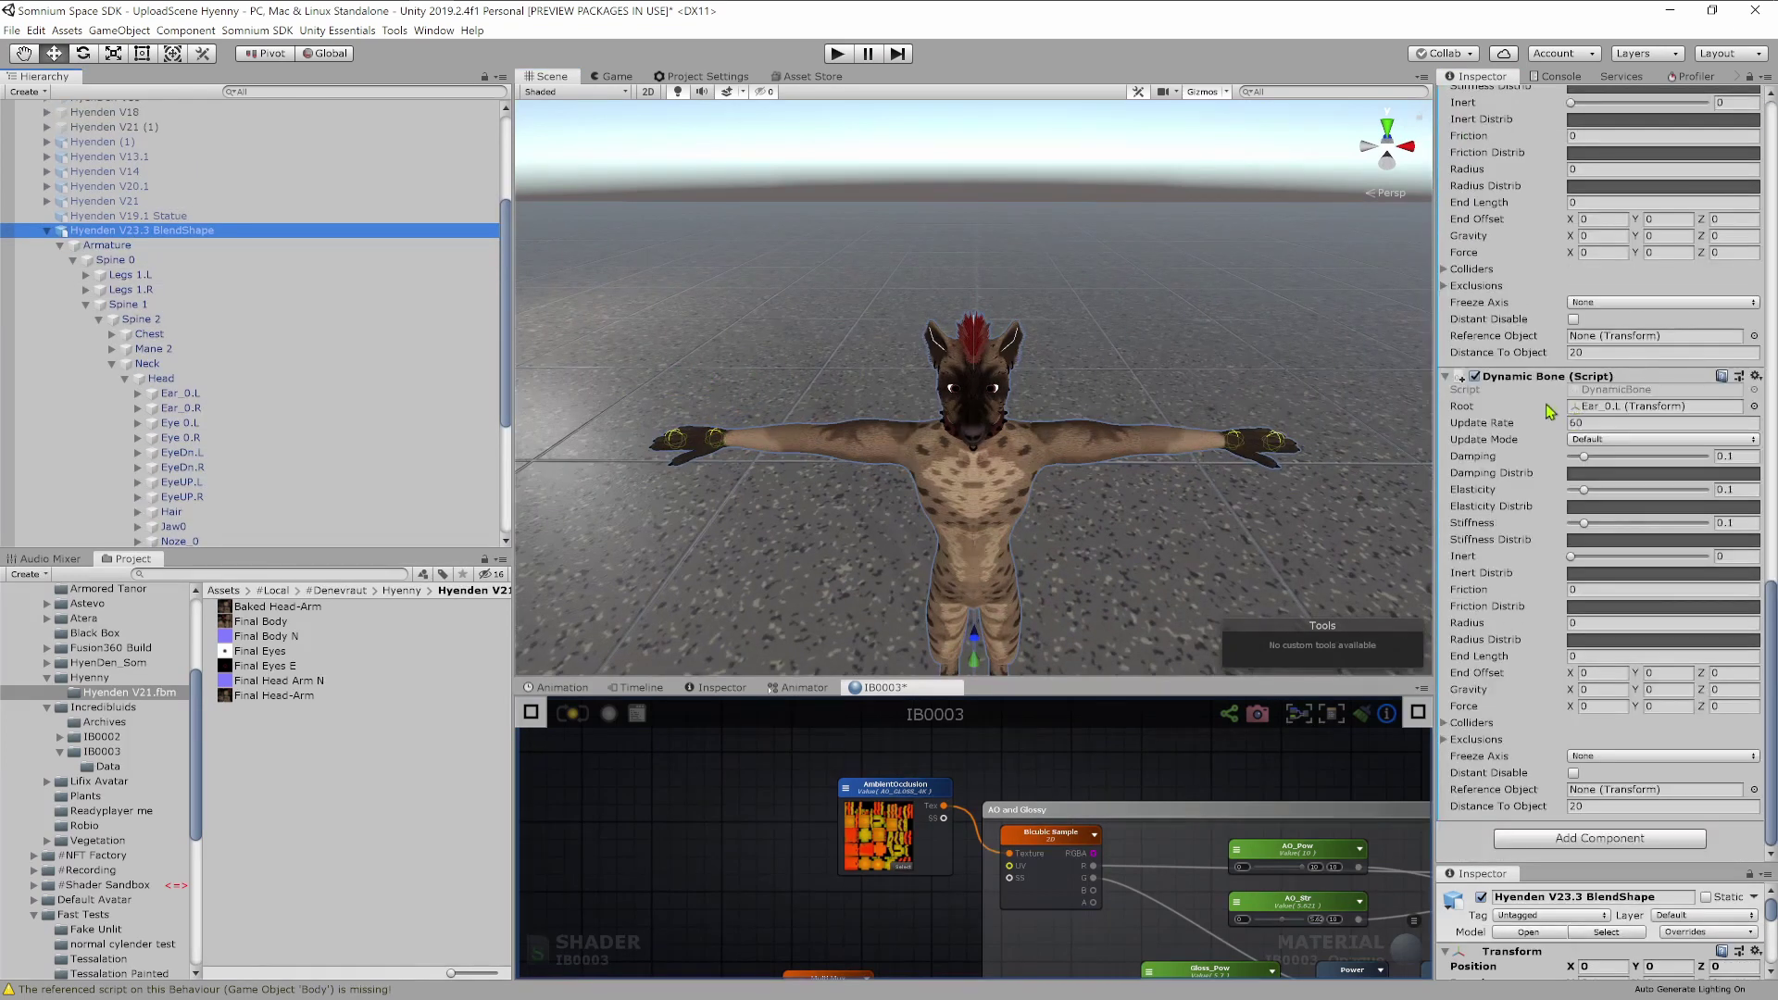
scroll(1546, 407, up, 10)
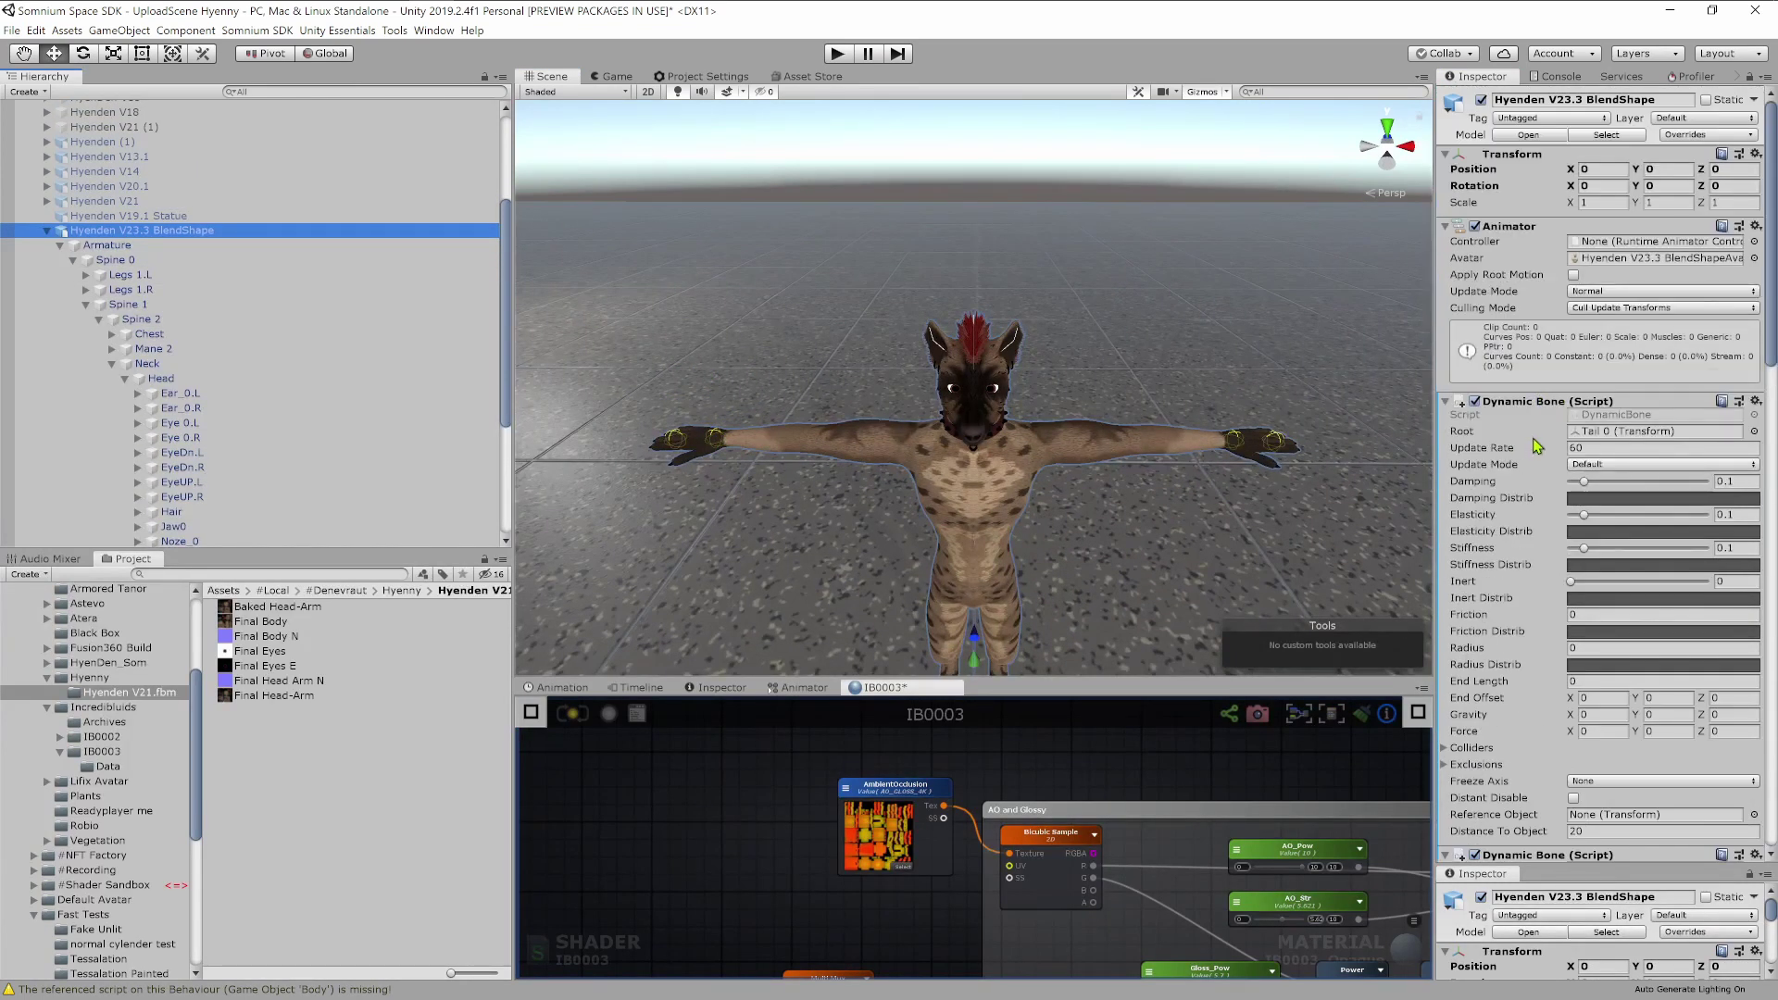
scroll(1537, 416, down, 5)
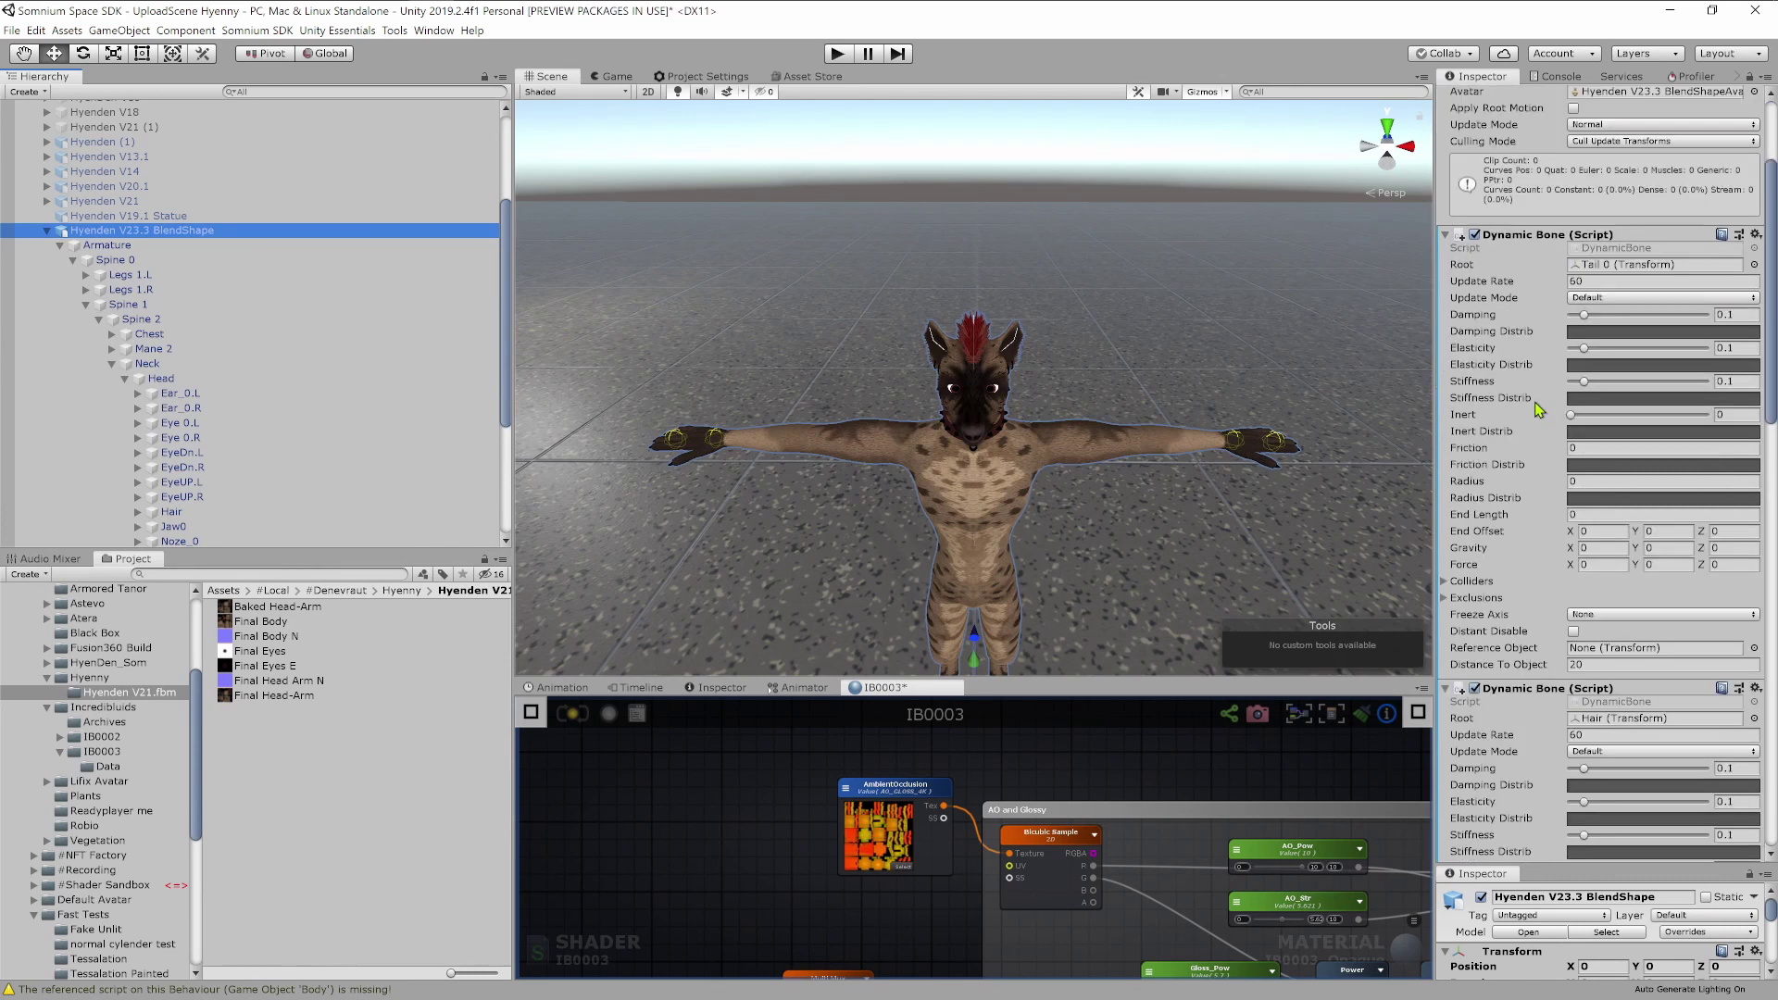
scroll(1611, 278, down, 4)
scroll(1621, 379, down, 8)
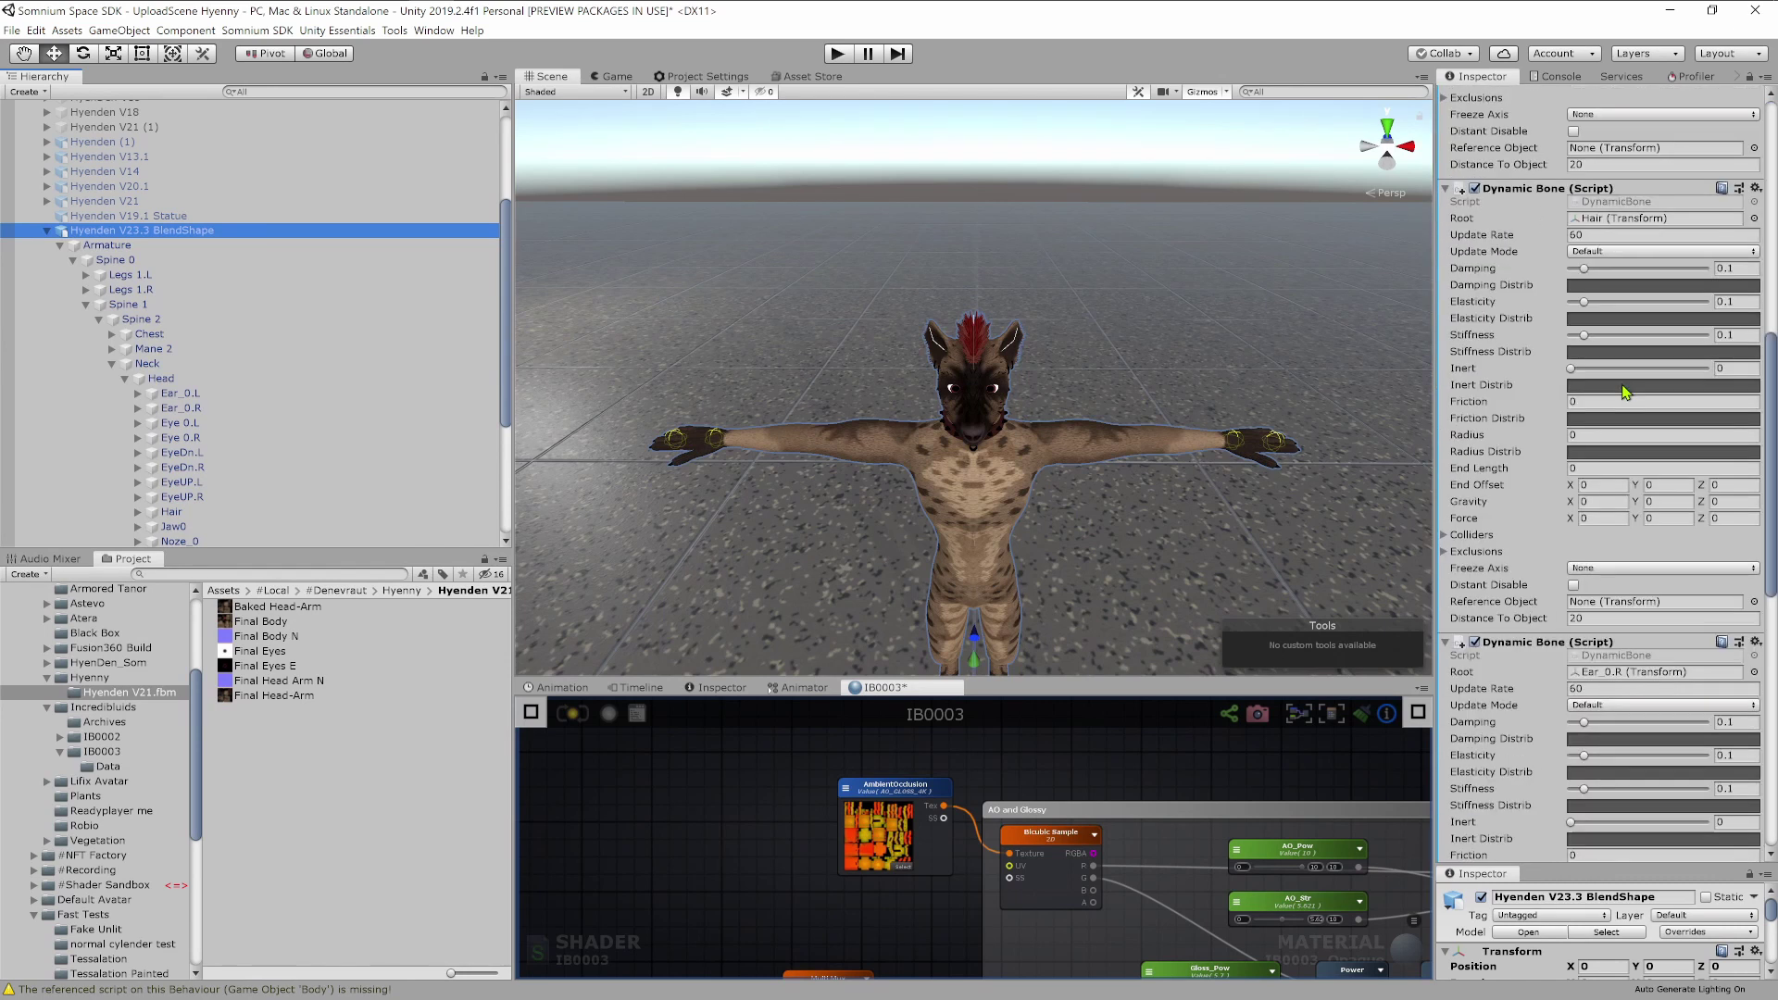
click(1470, 537)
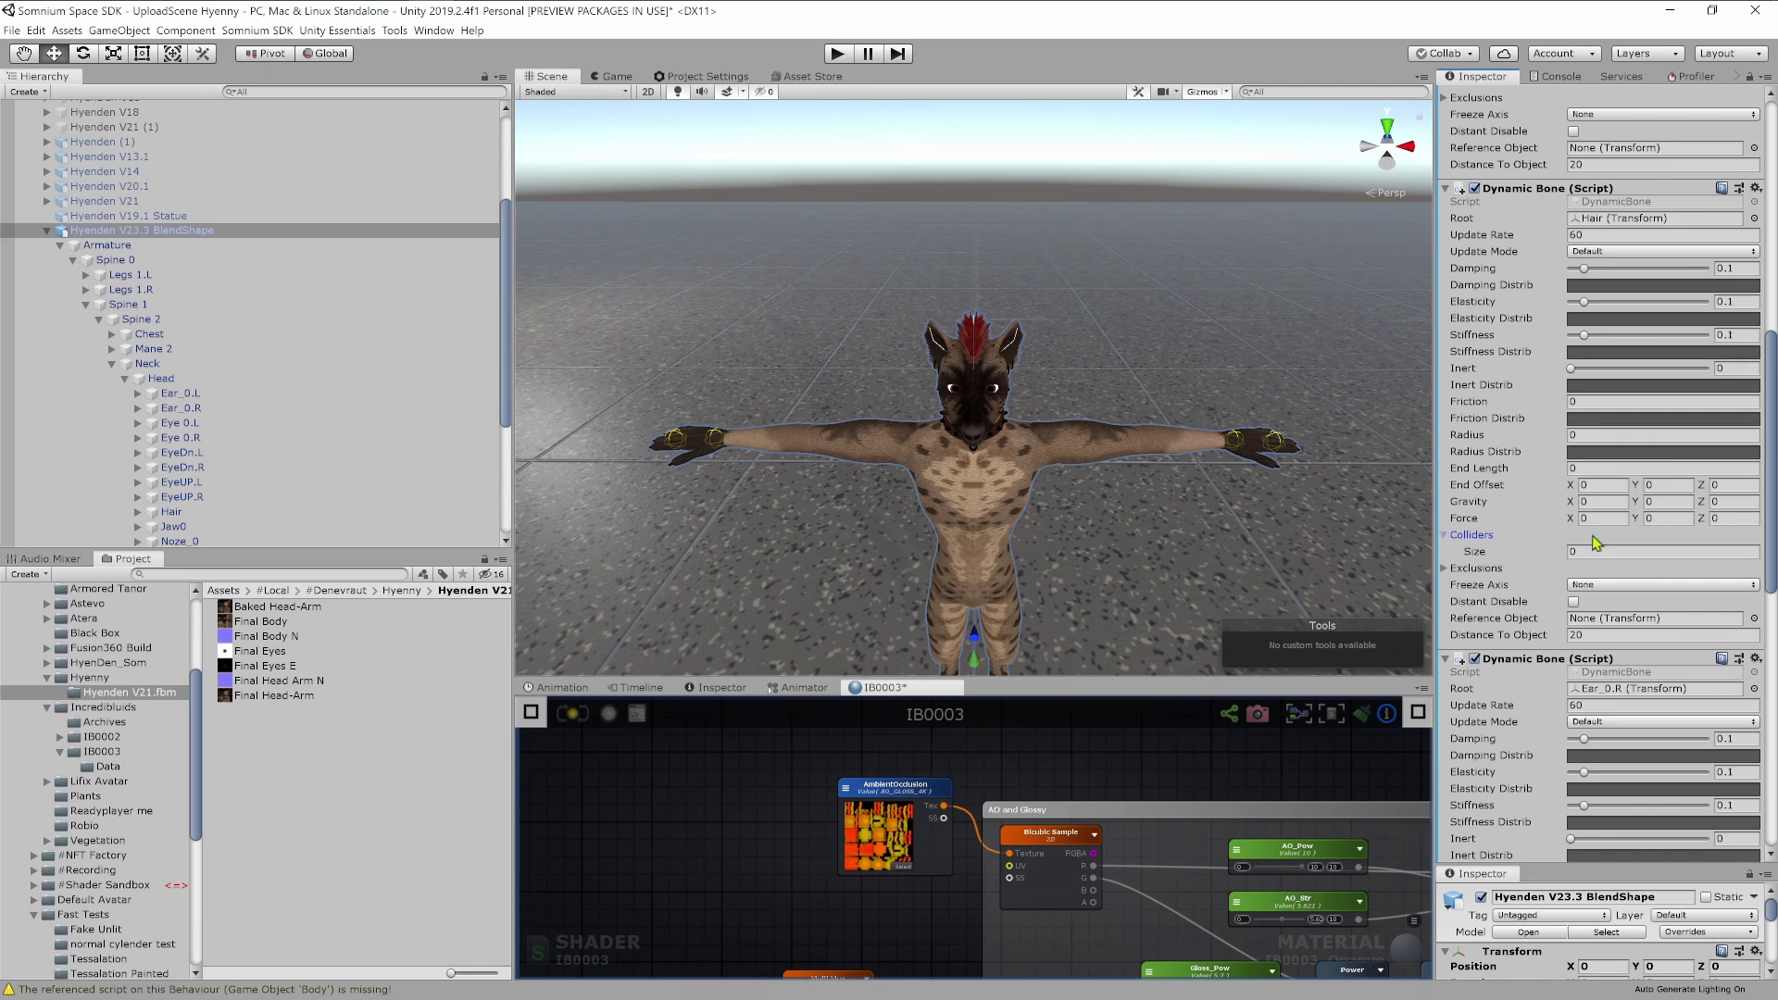
click(1605, 552)
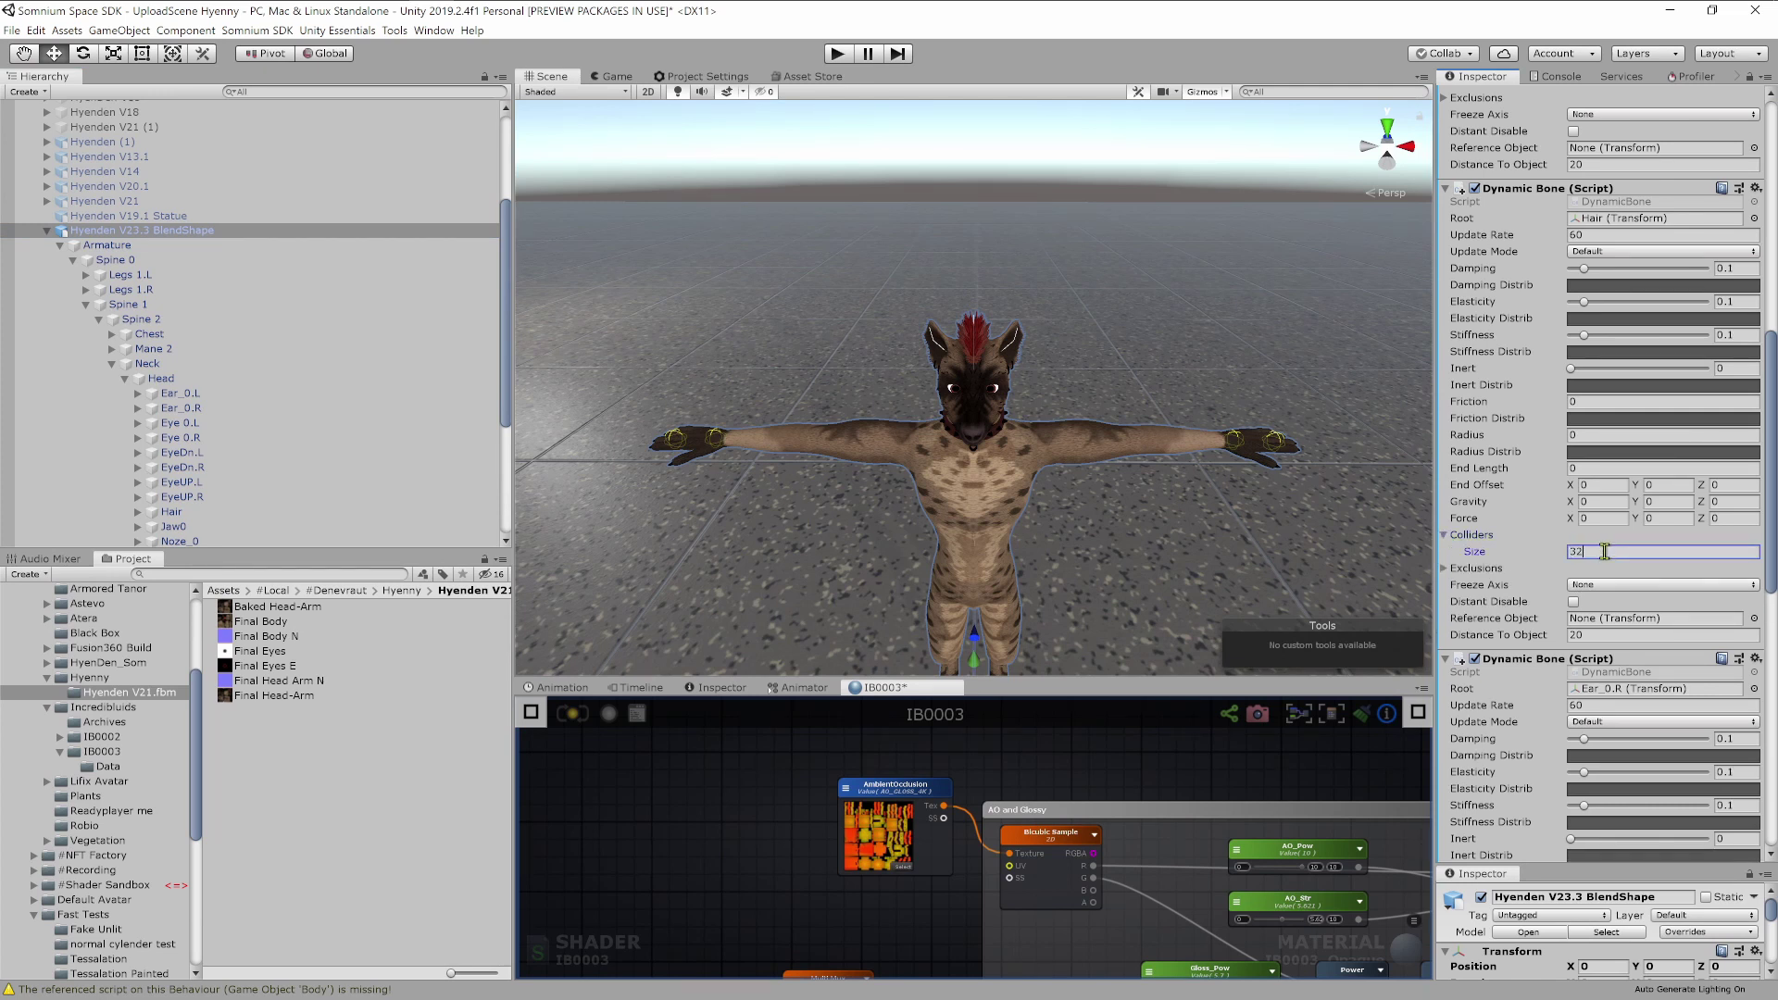
key(Return)
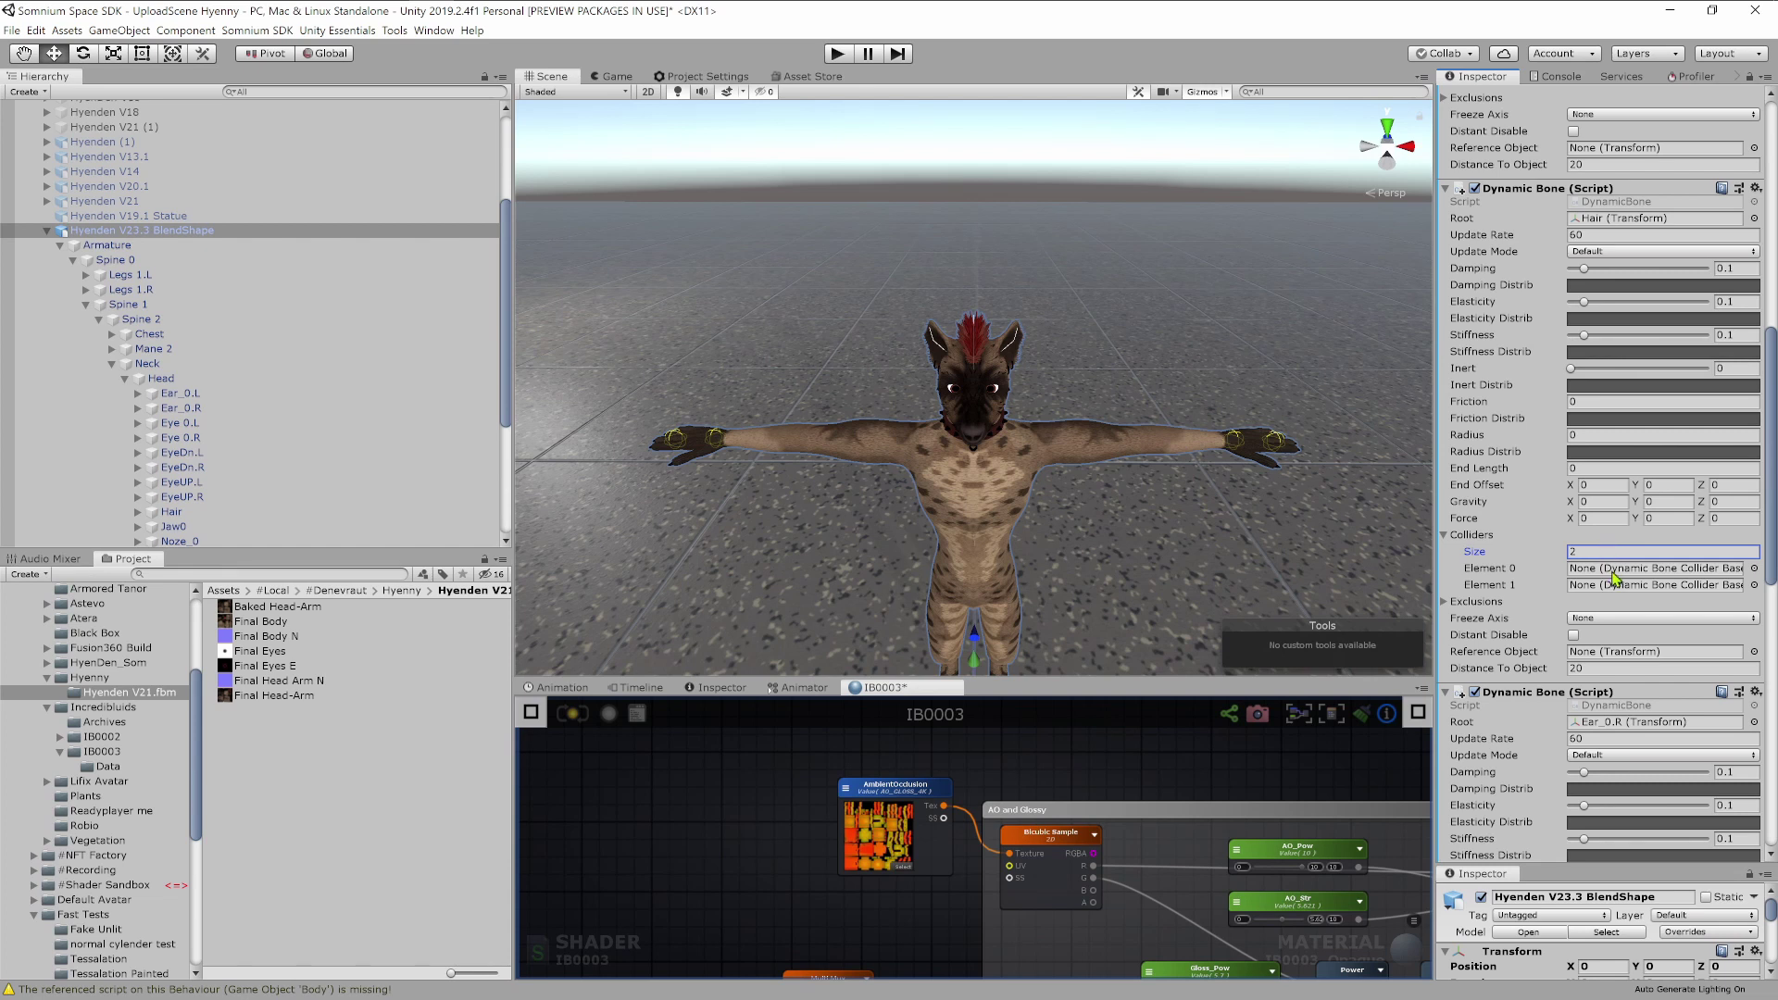
Assign Hand.L as Element 0 and Hand.R as Element 1 of the Hair Dynamic Bone's Colliders.
scroll(205, 462, down, 5)
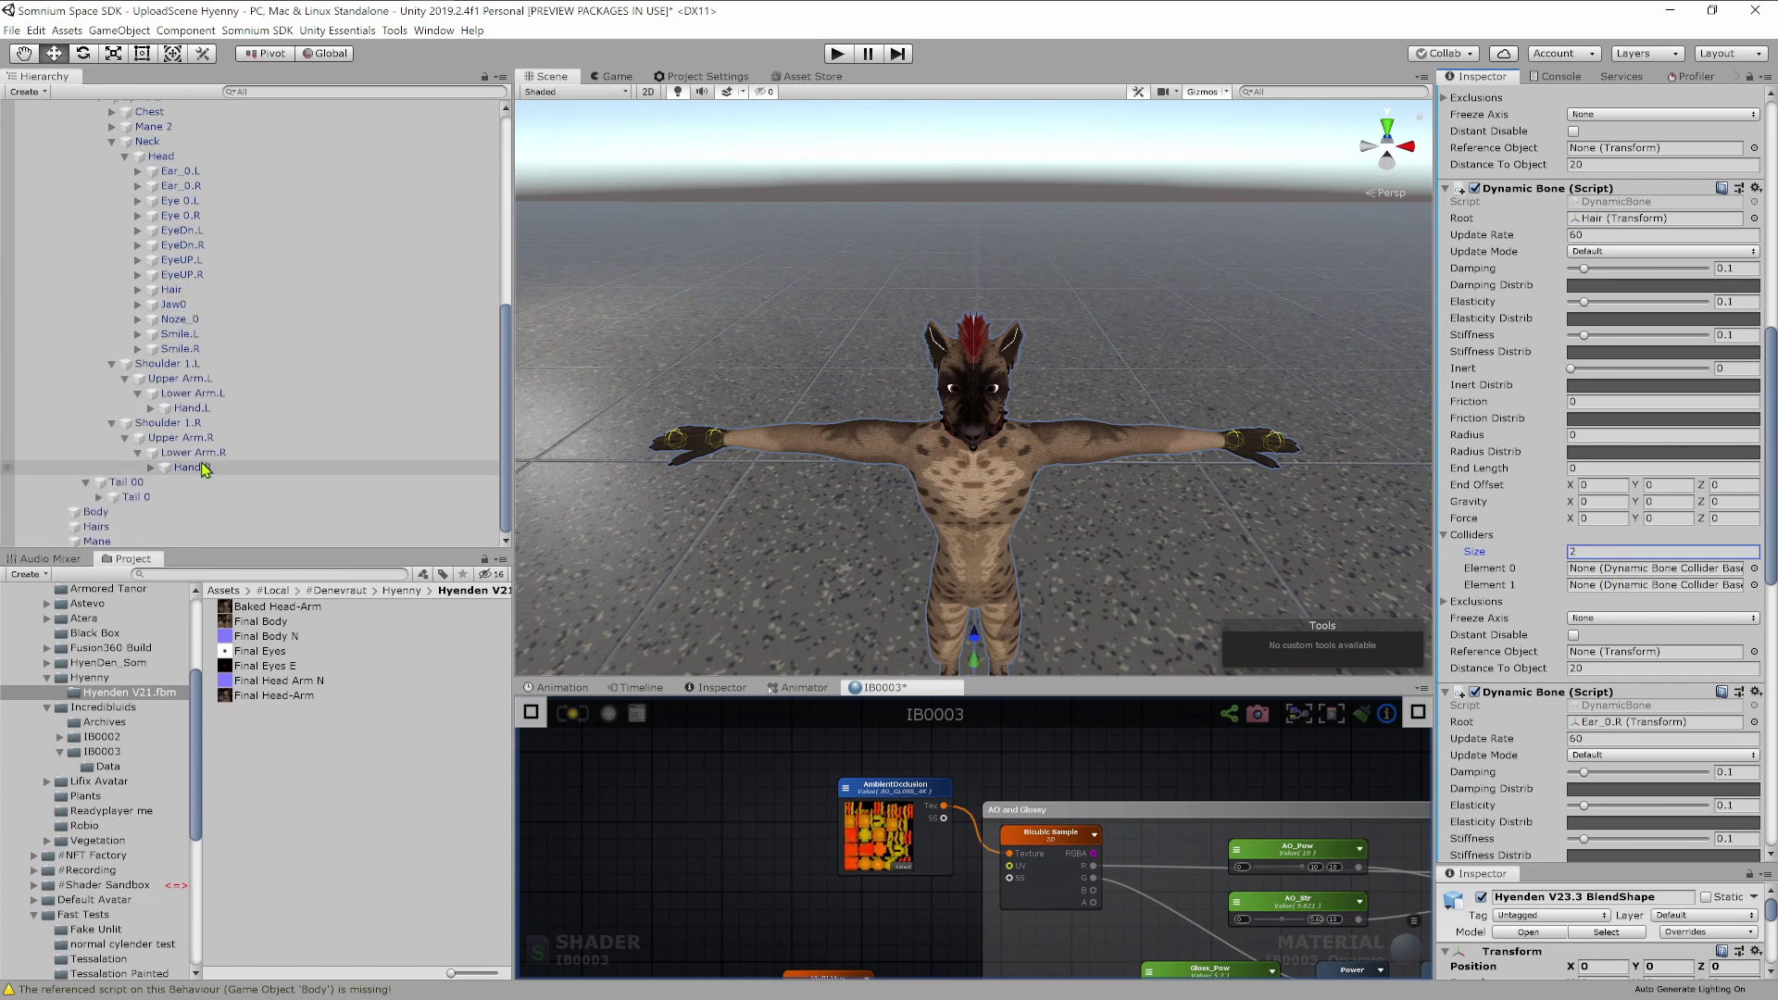
drag(201, 410, 1630, 574)
drag(213, 471, 1648, 584)
Give the Ear_0.R Dynamic Bone two colliders, with Hand.L as Element 0 and Hand.R as Element 1.
scroll(1564, 576, down, 5)
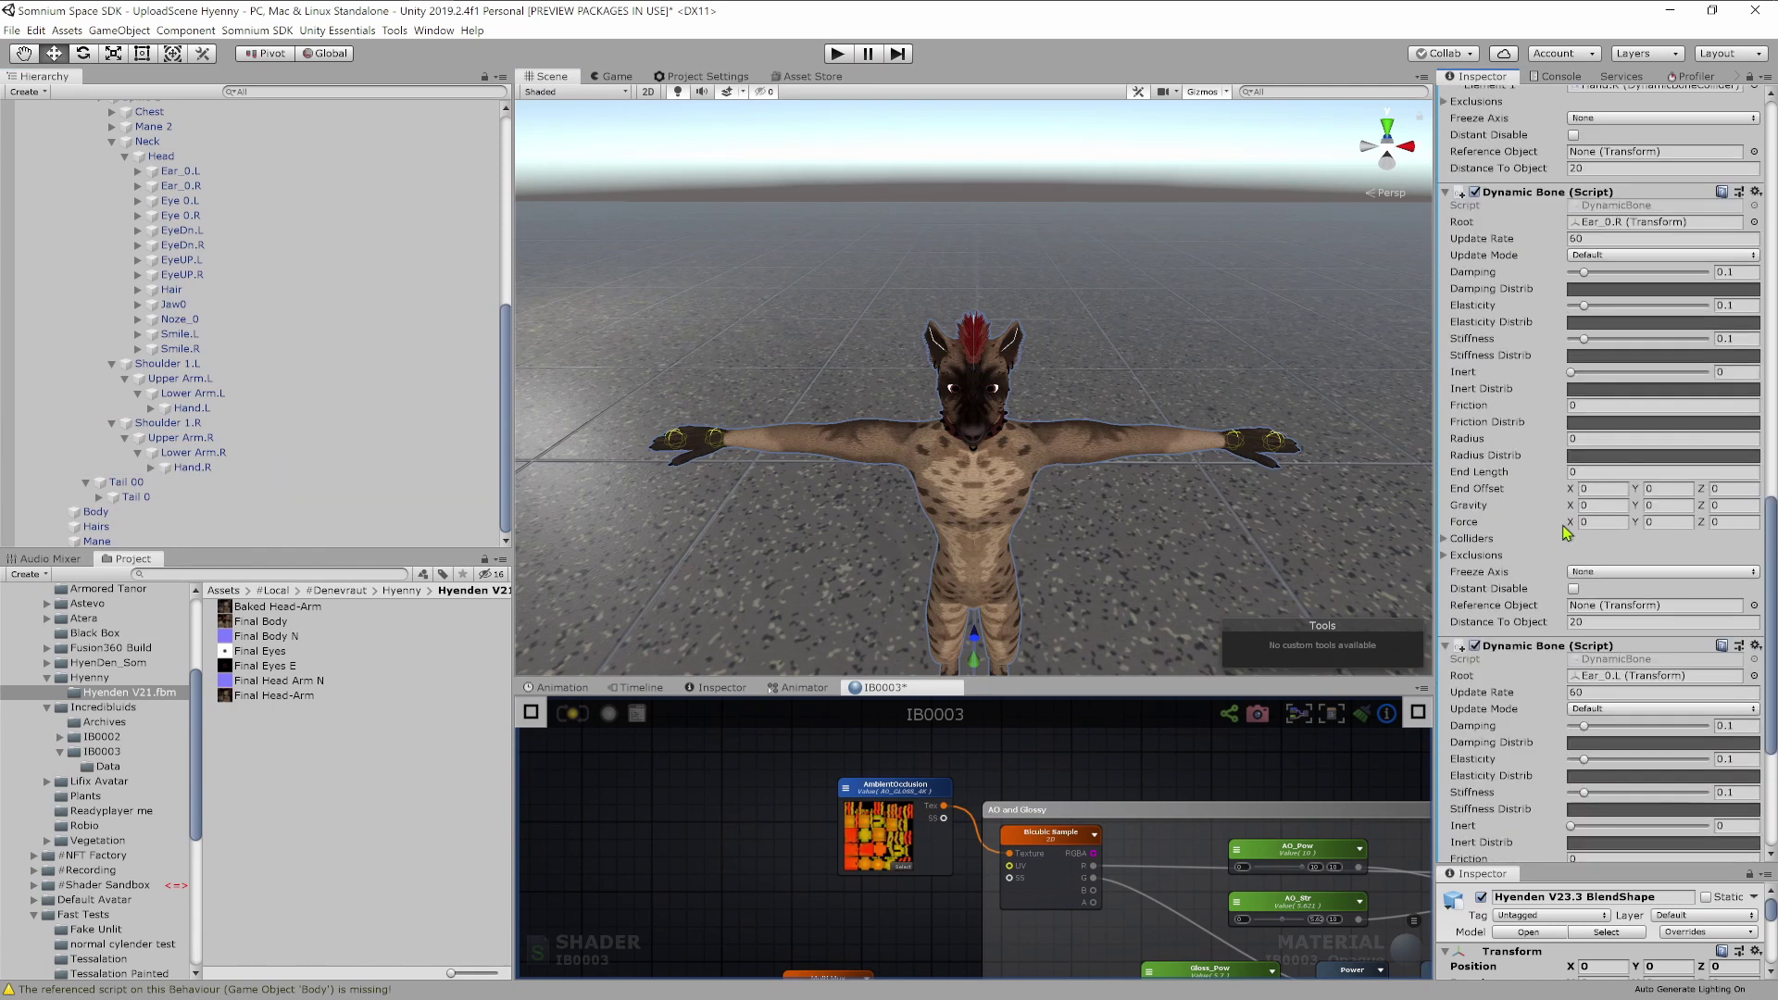
click(1459, 554)
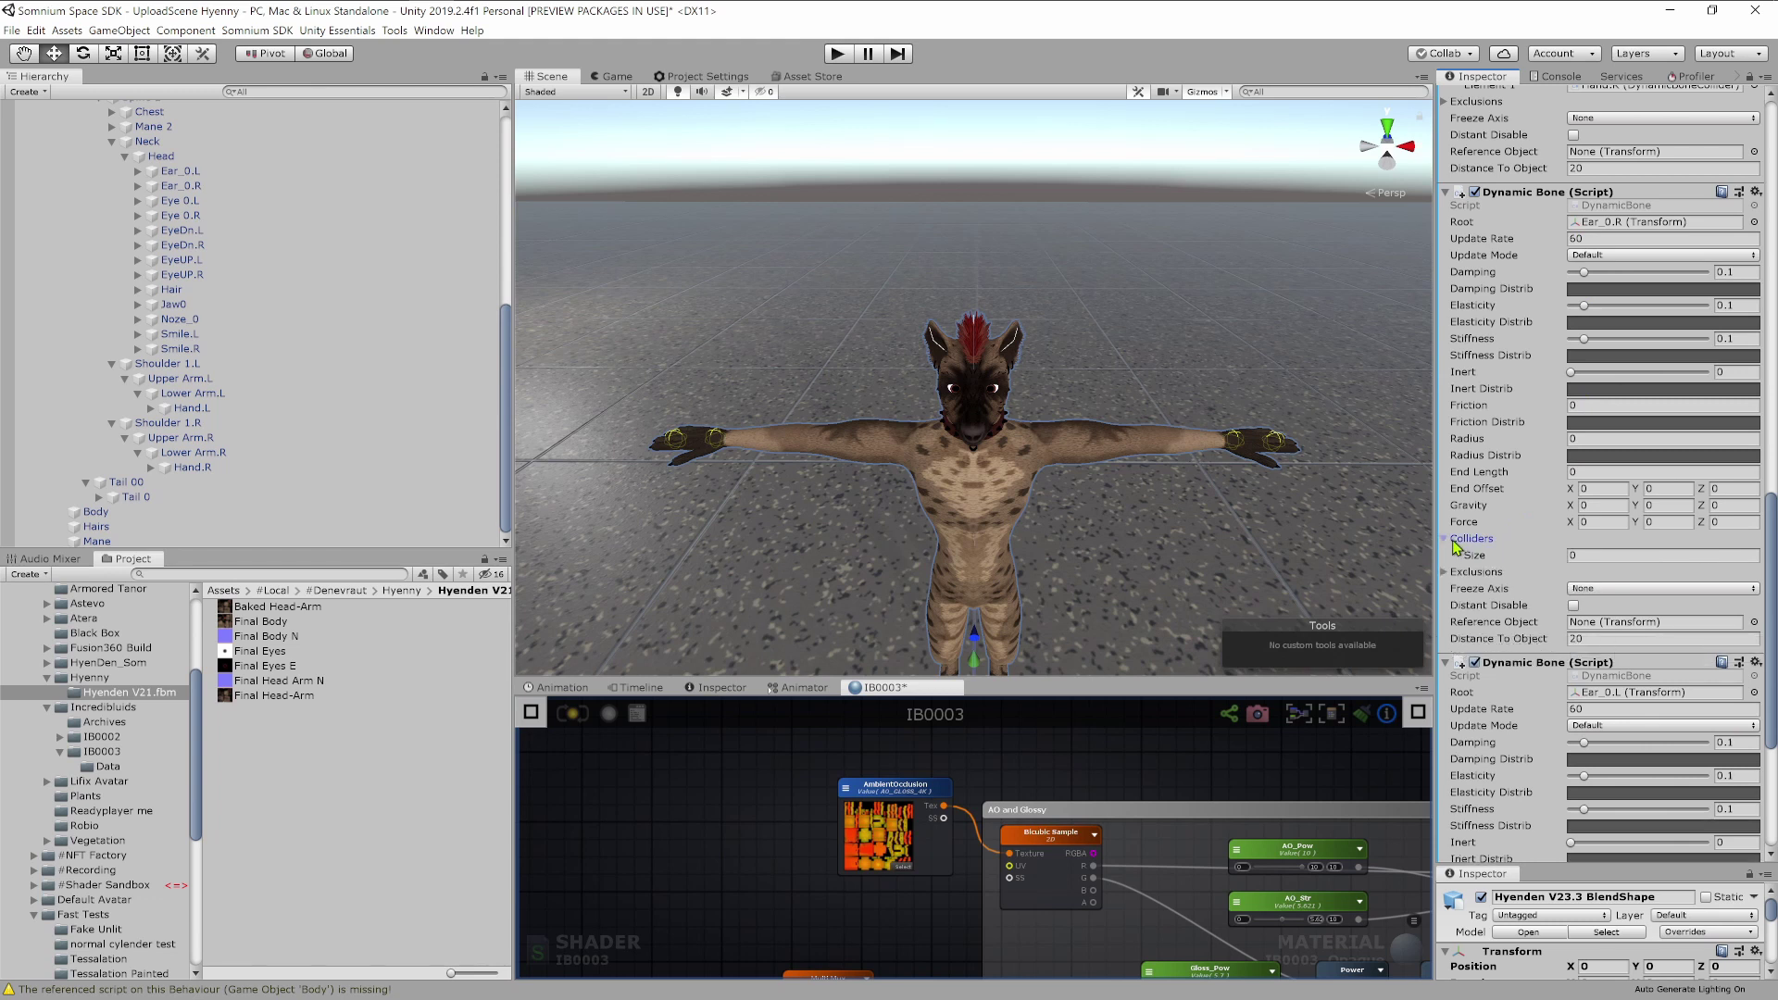
click(1471, 538)
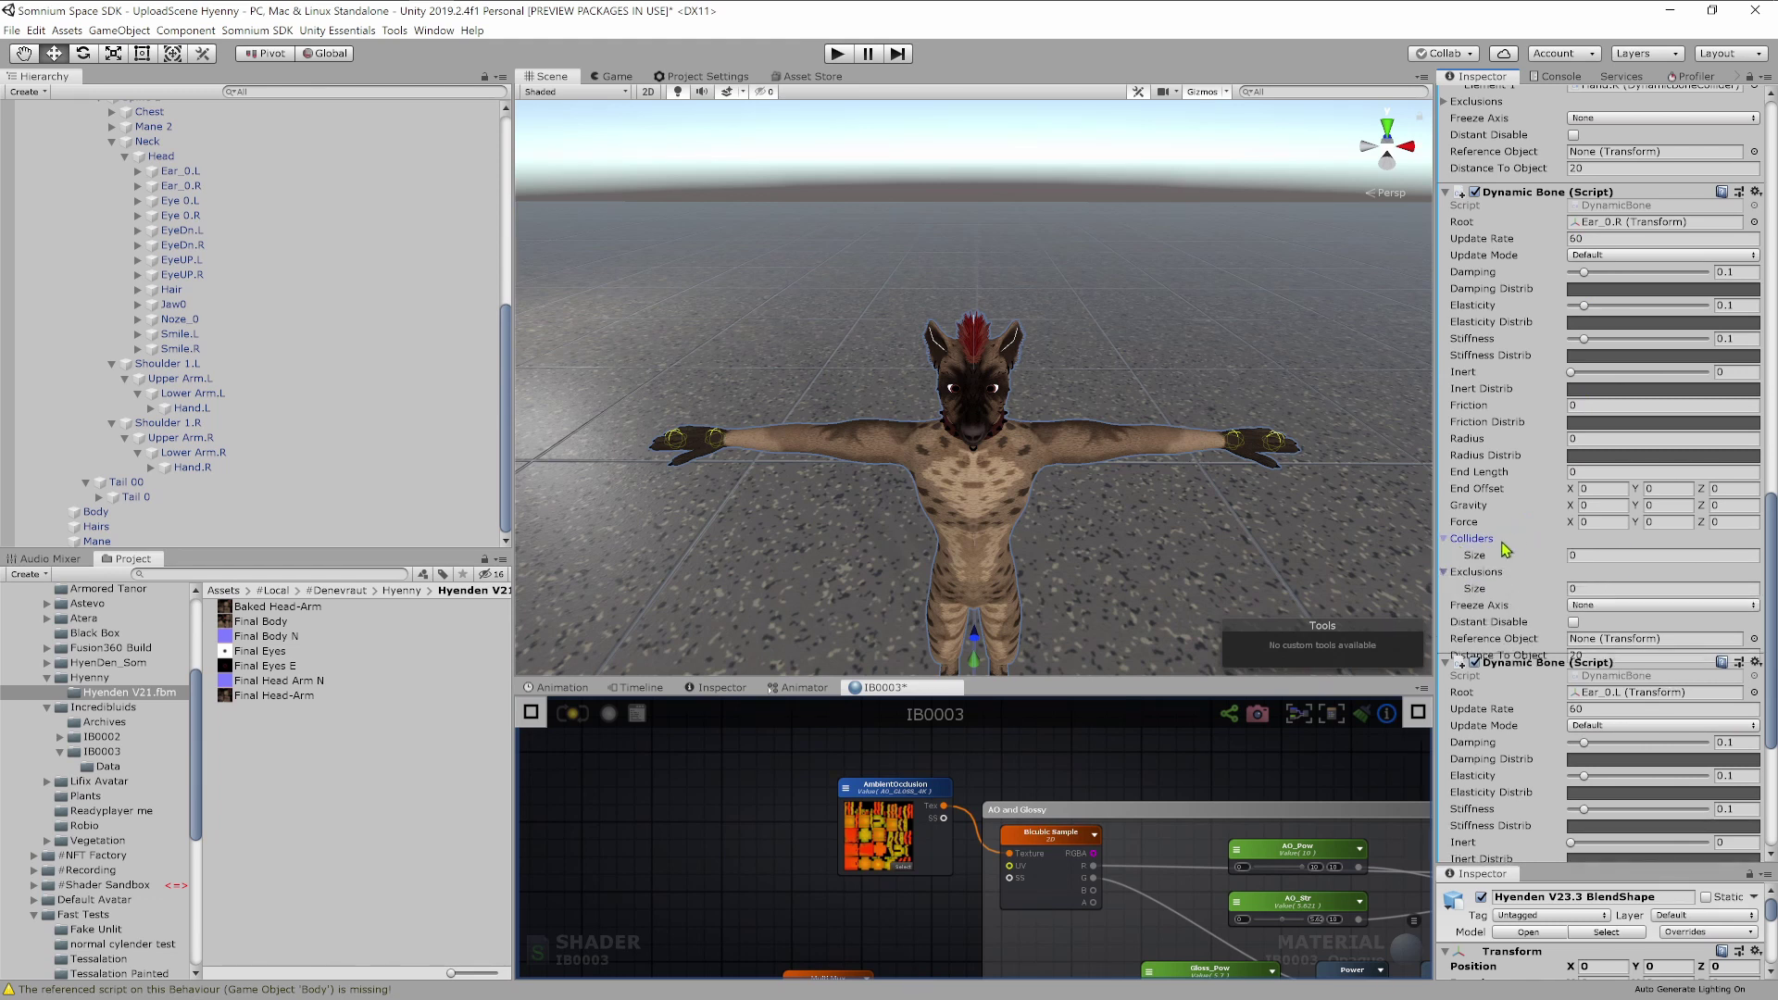
click(1567, 554)
text(2)
key(Return)
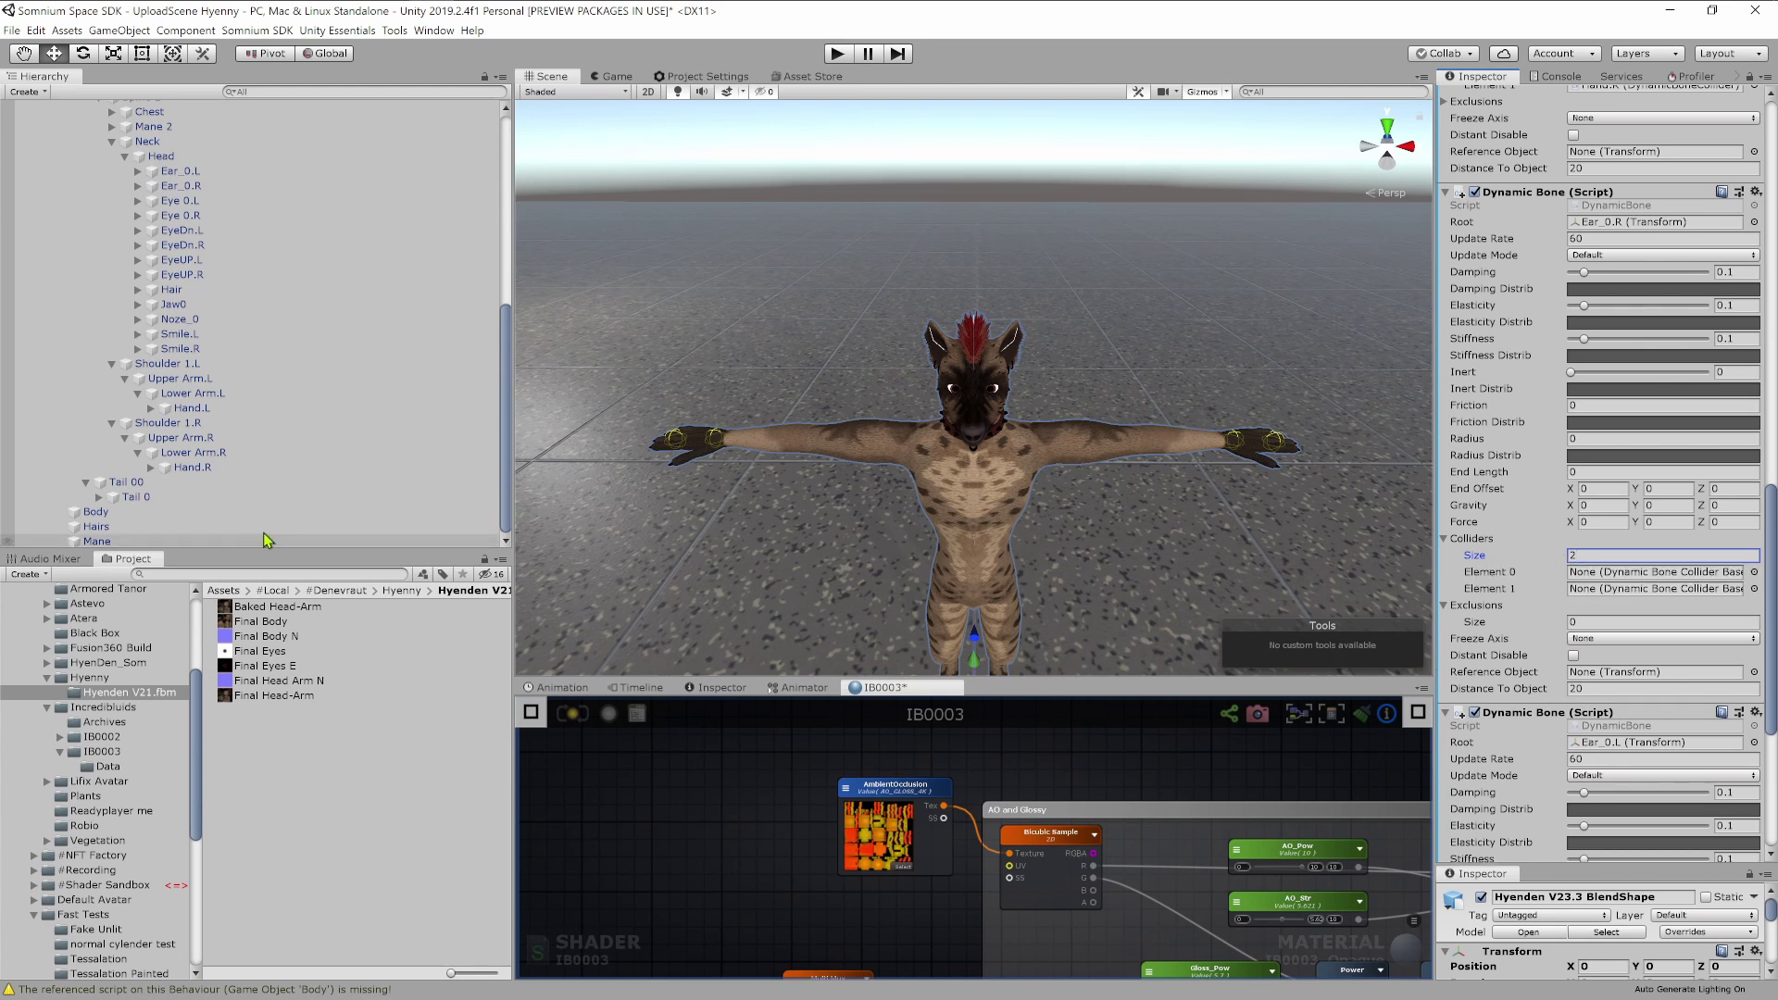
drag(186, 414, 1648, 572)
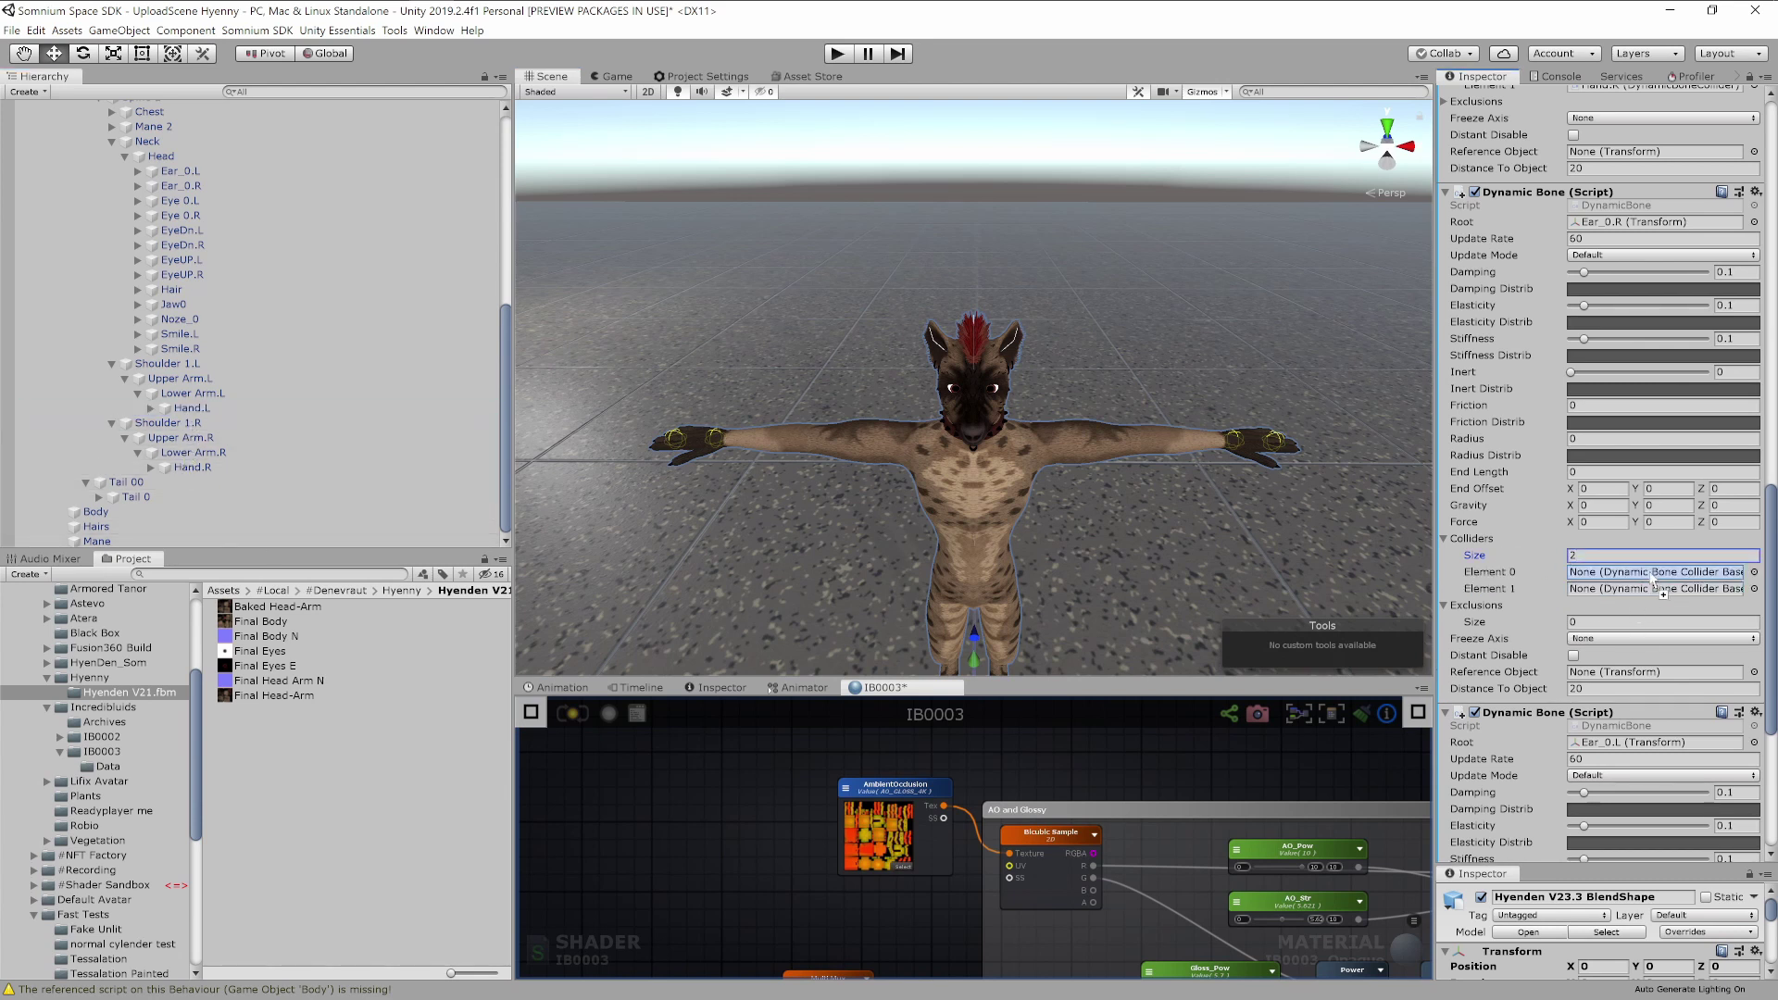
drag(195, 476, 1599, 618)
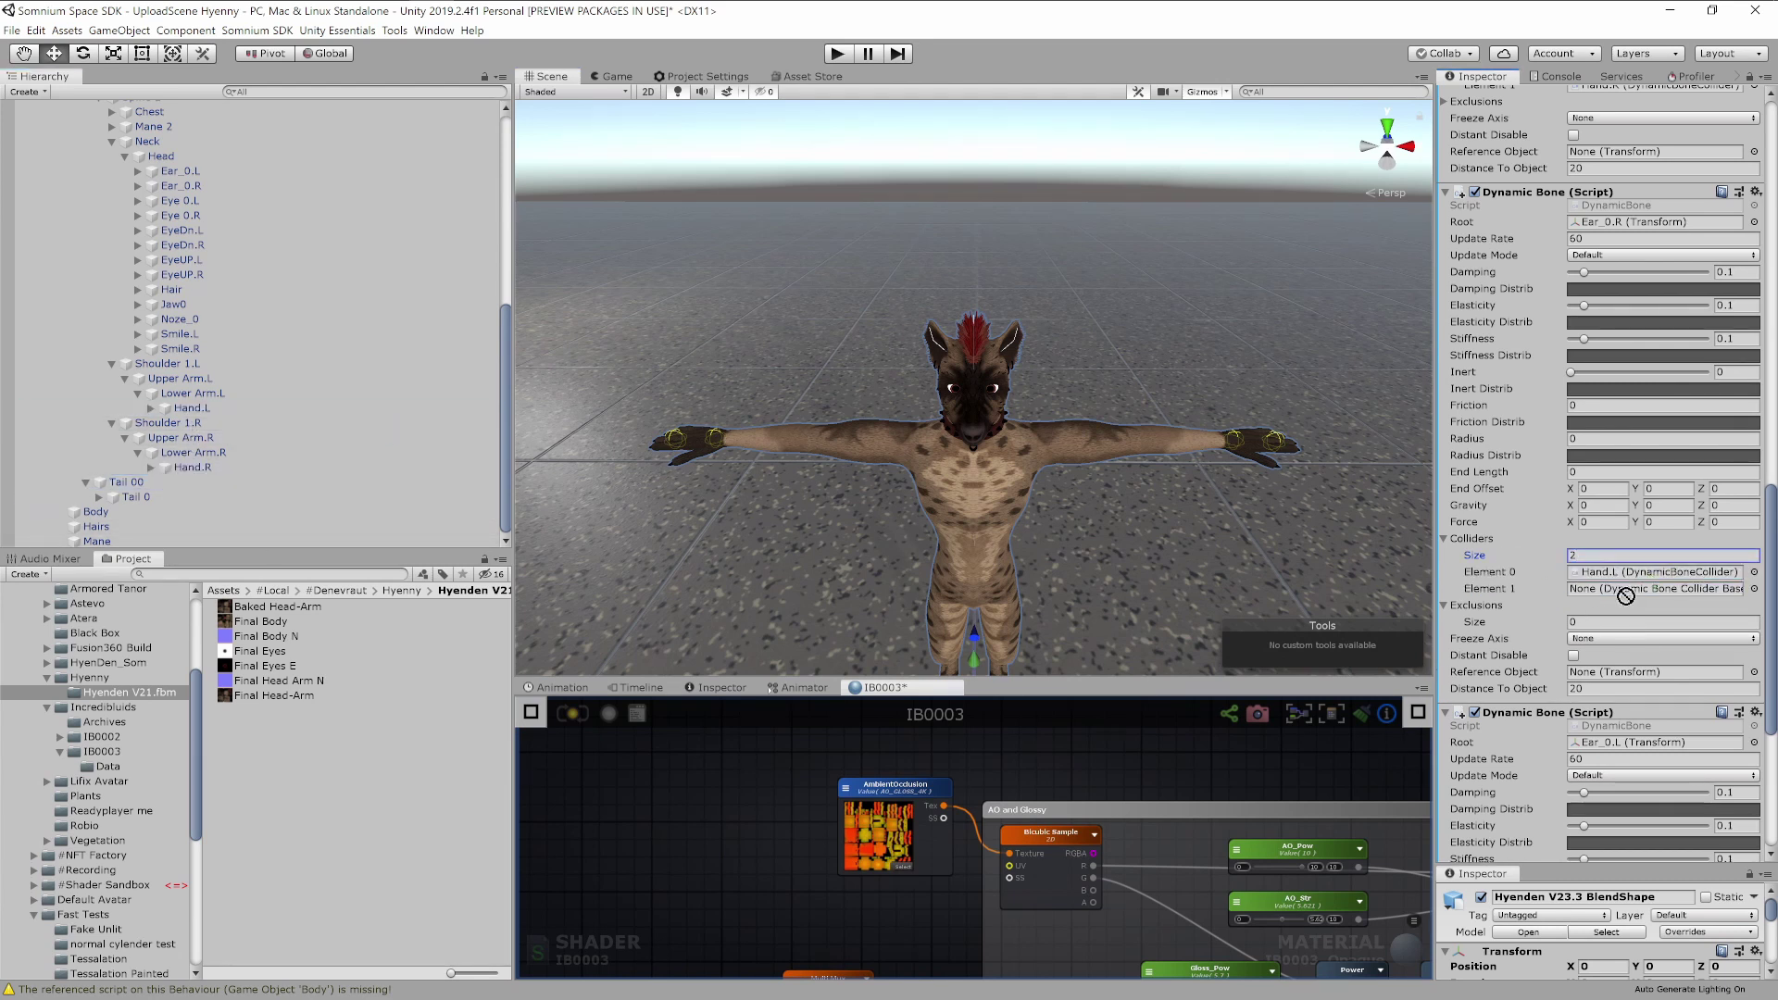
Set the Ear_0.L Dynamic Bone's Colliders size to 2 and assign Hand.L and Hand.R to its elements.
scroll(1528, 584, down, 3)
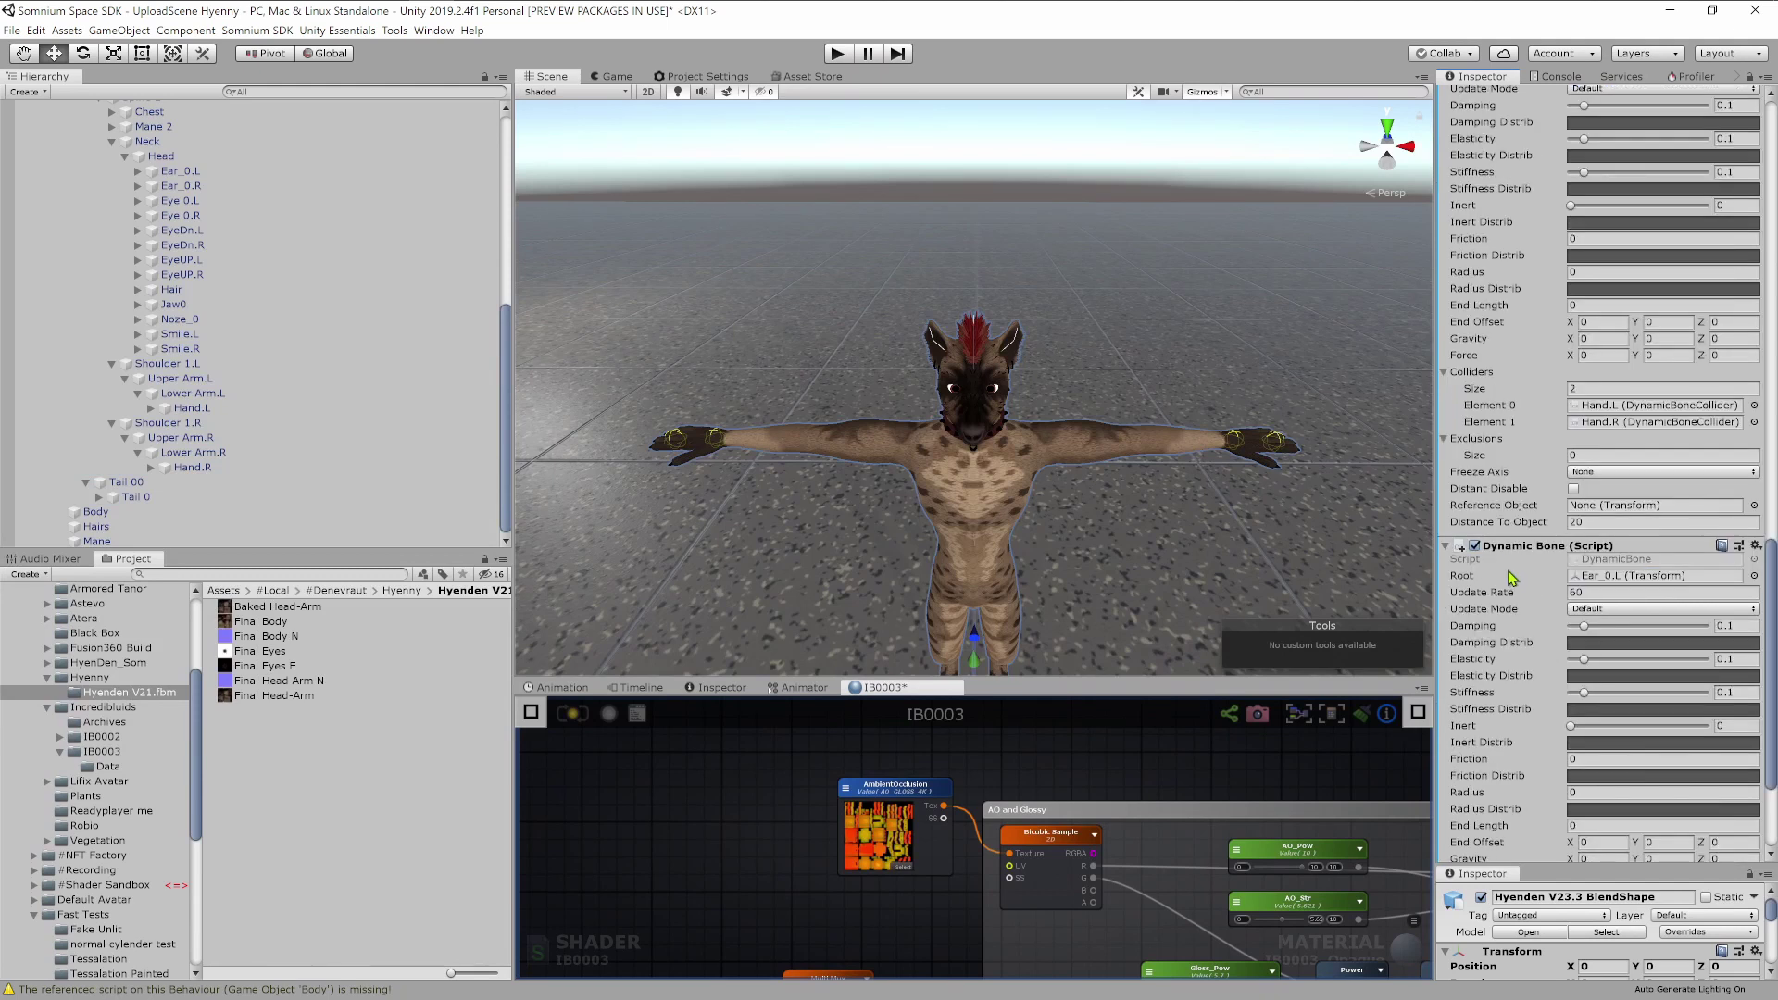
scroll(1574, 528, down, 3)
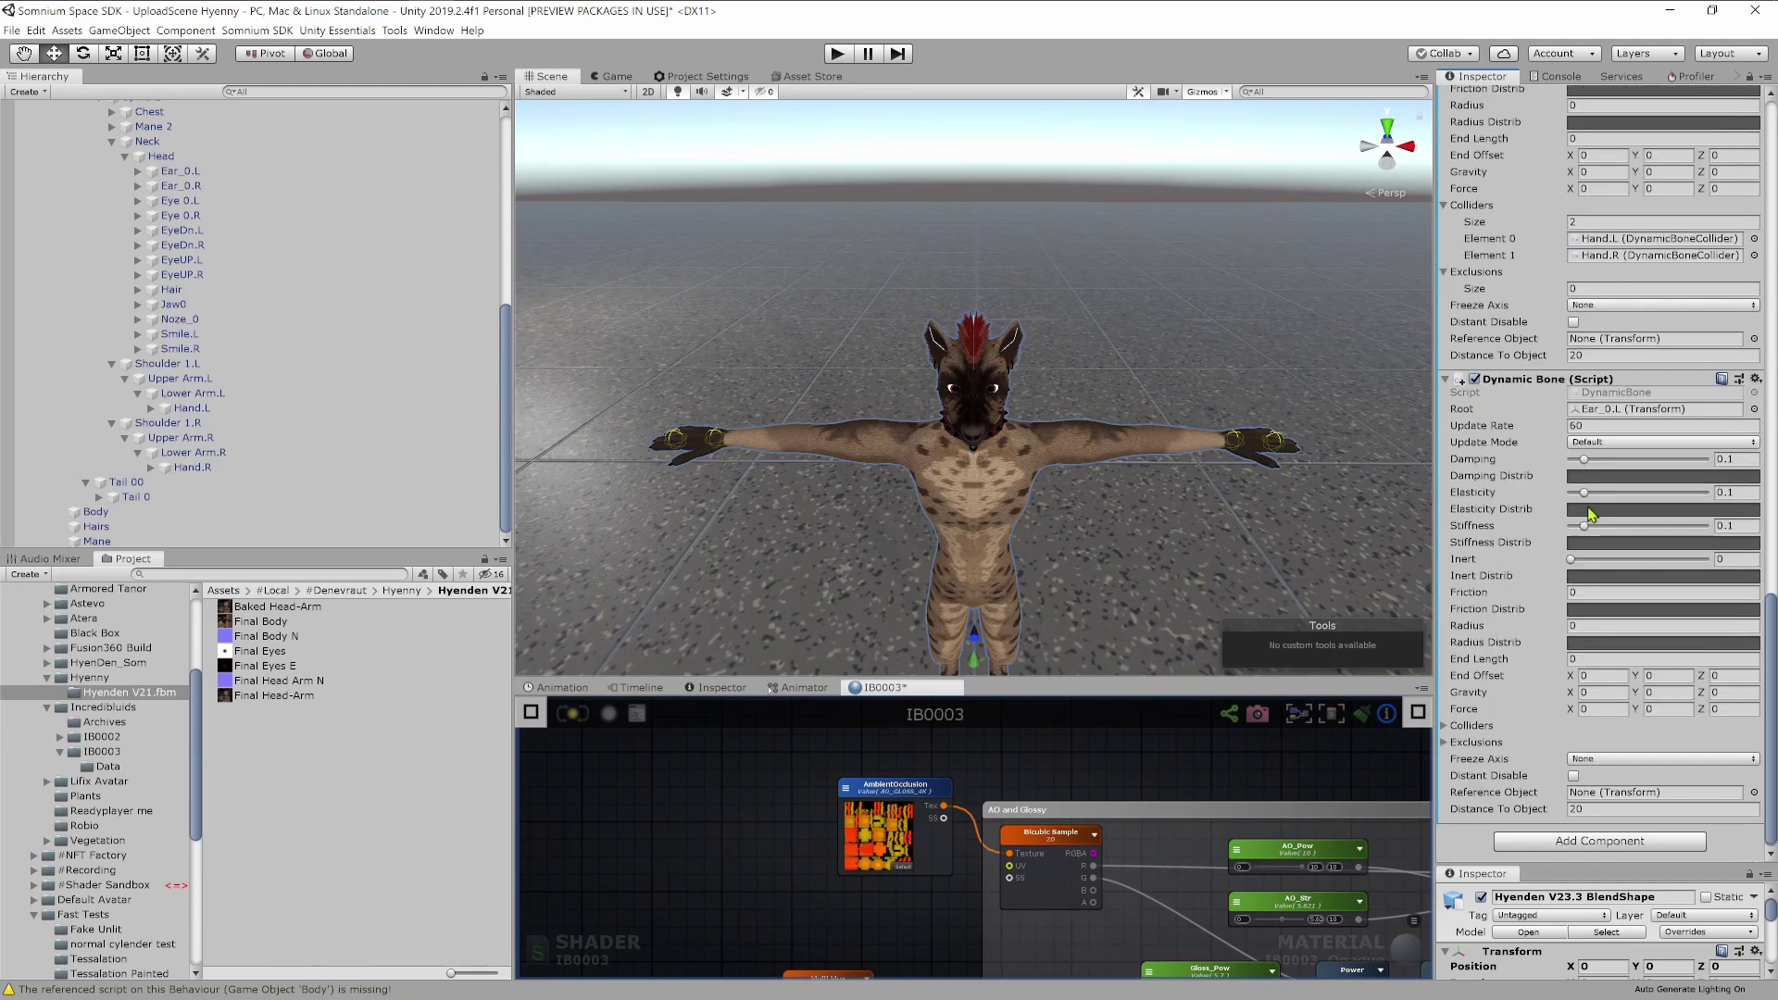
click(1442, 725)
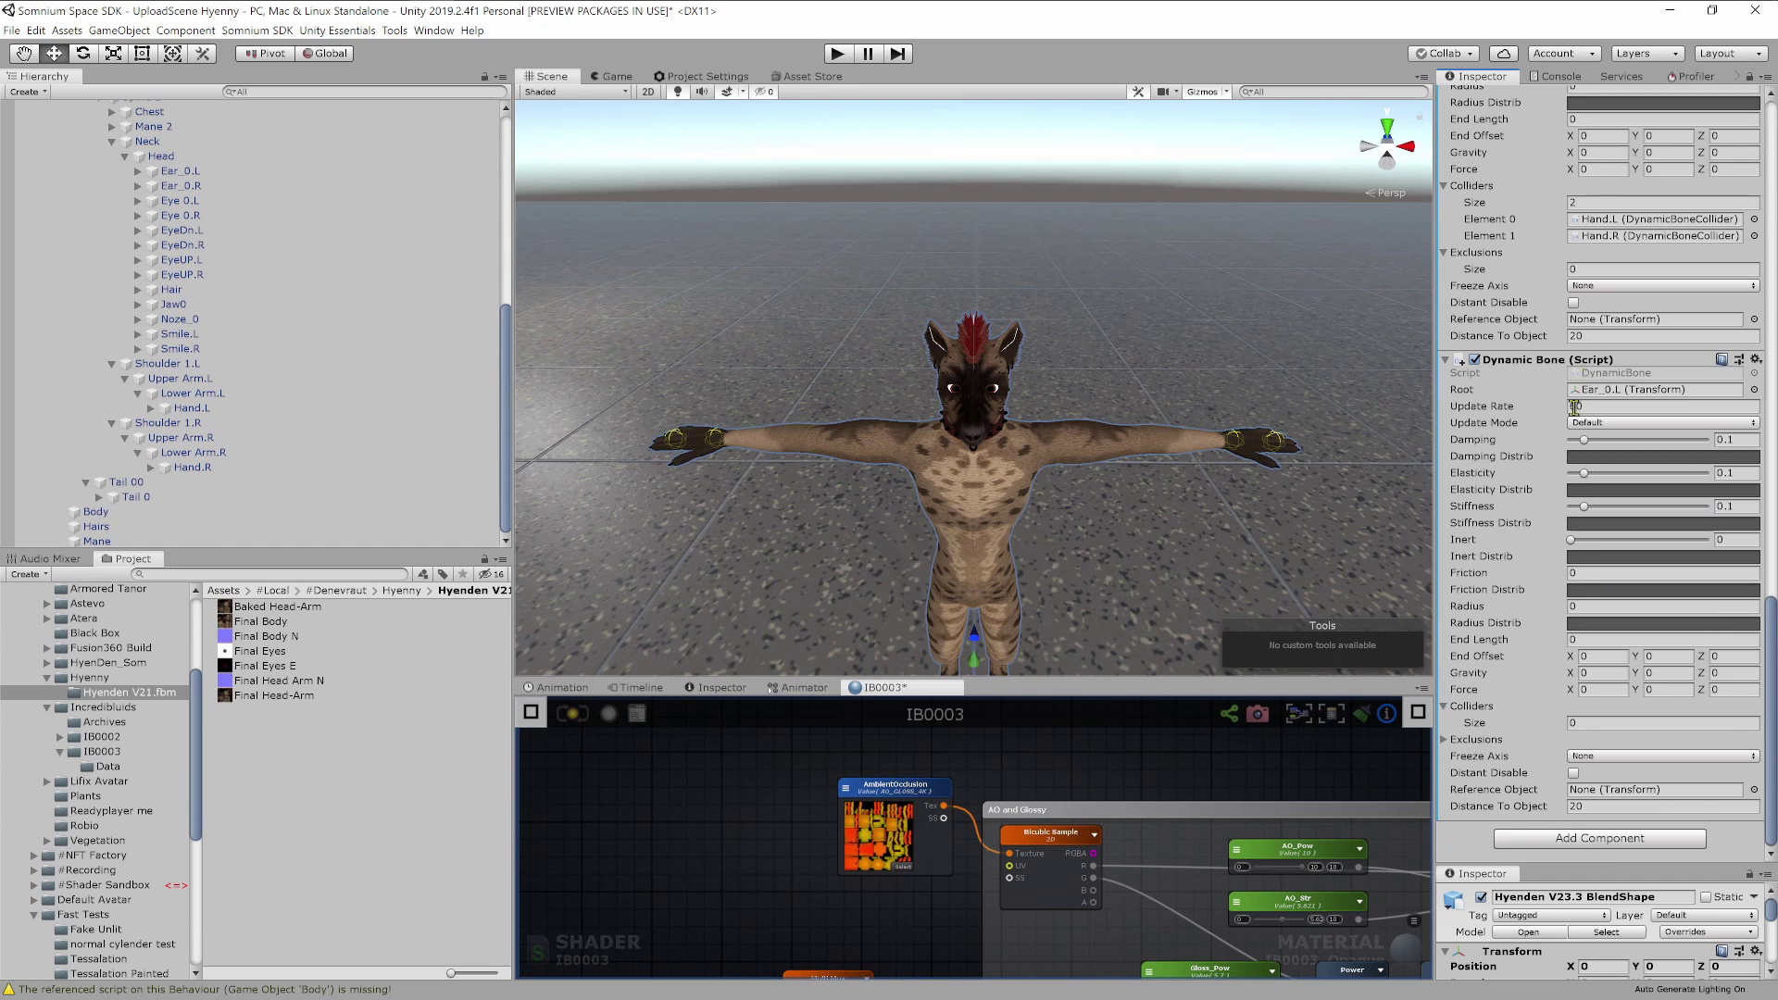
drag(192, 408, 1587, 724)
click(1589, 724)
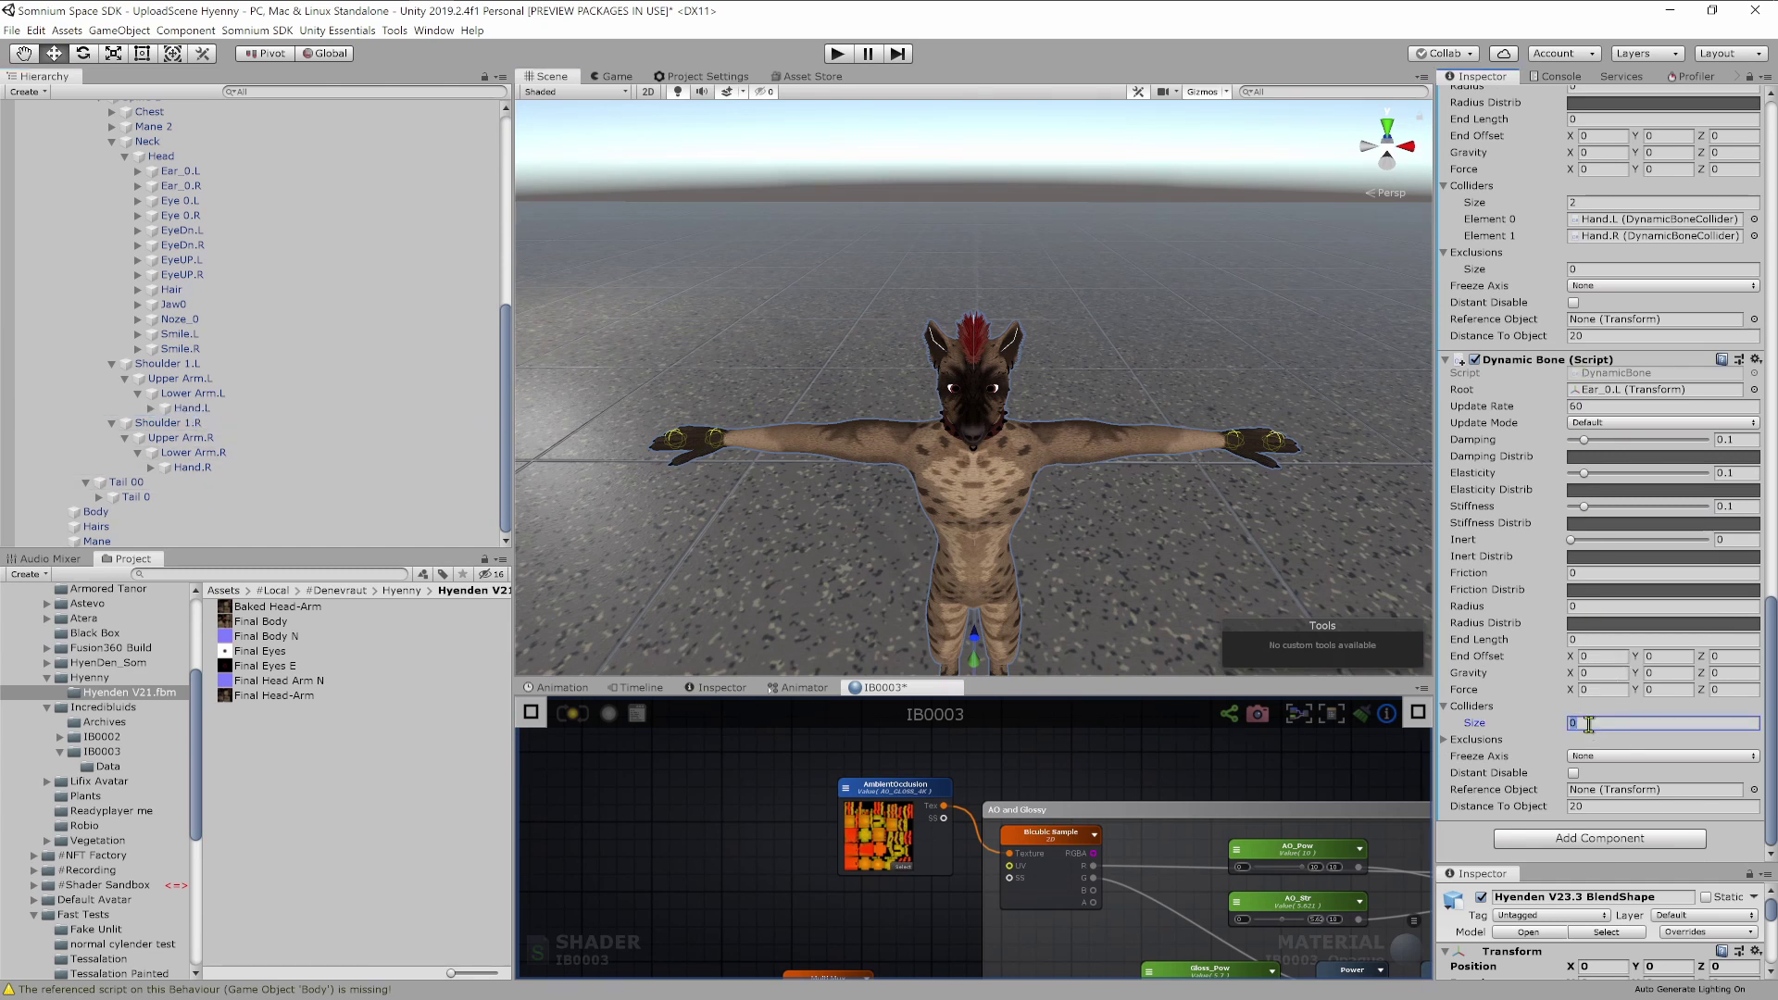
key(Return)
drag(206, 407, 1565, 741)
drag(258, 466, 1653, 758)
key(d)
right_drag(1180, 369, 1042, 387)
key(w)
key(s)
key(d)
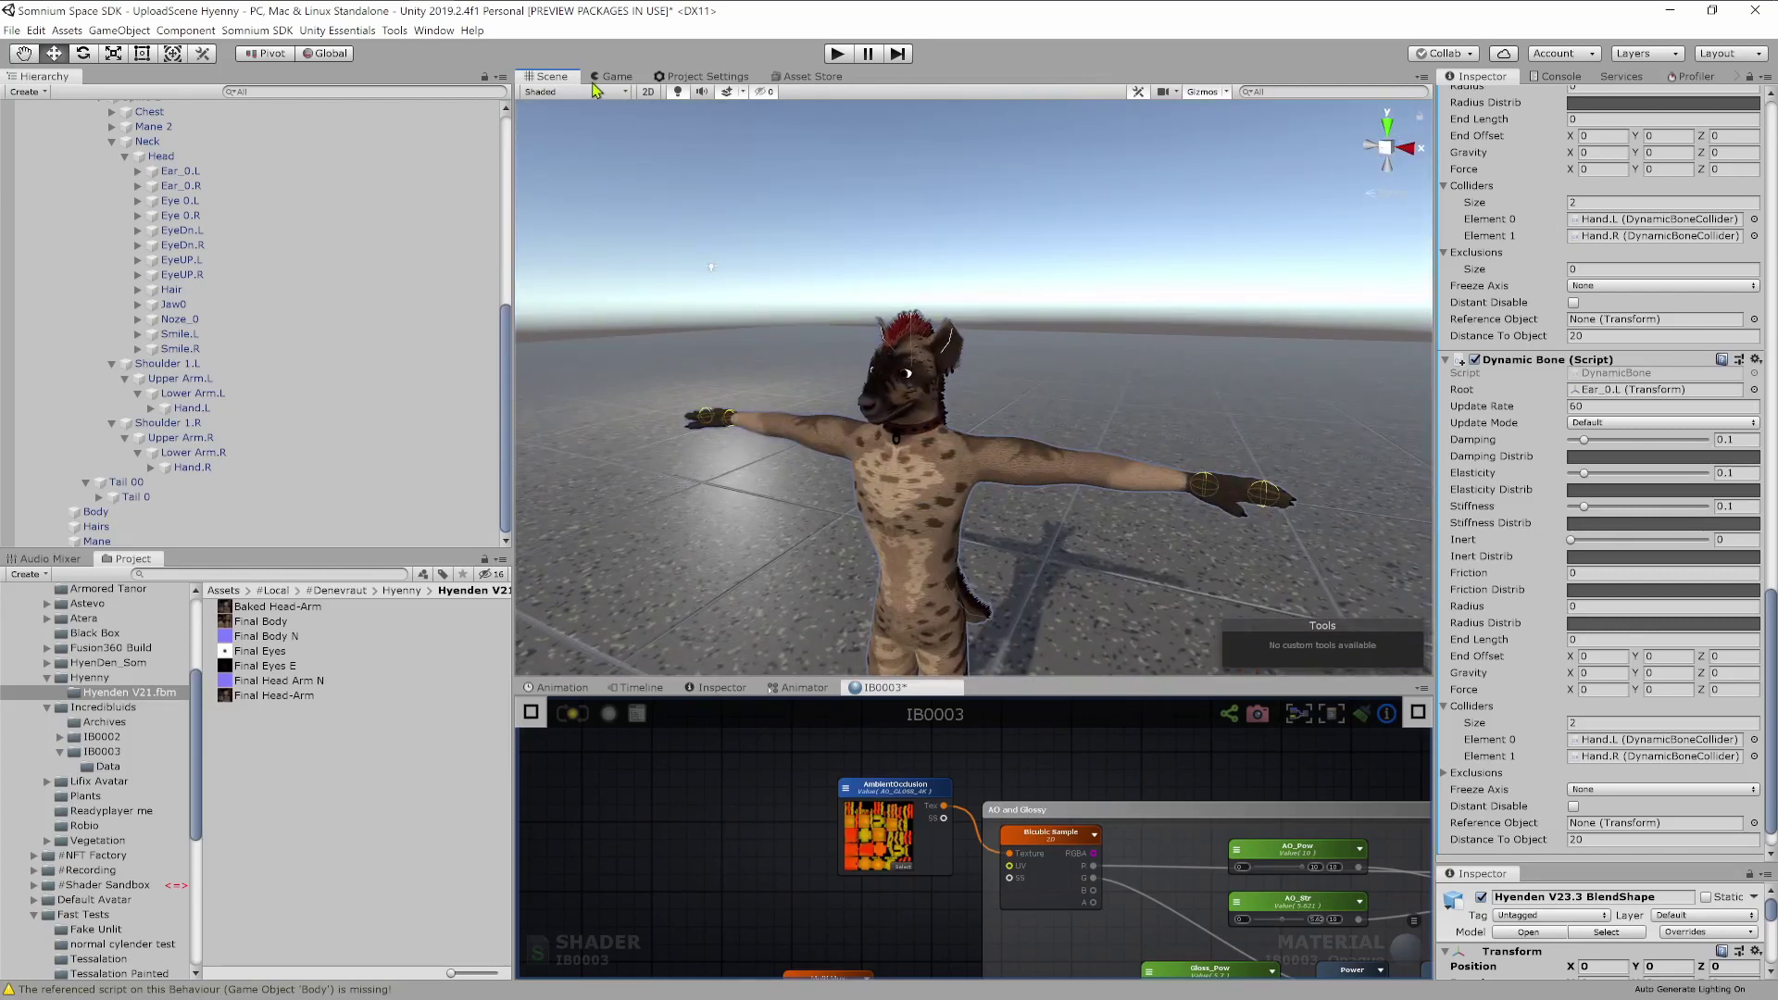
click(1668, 522)
click(1762, 474)
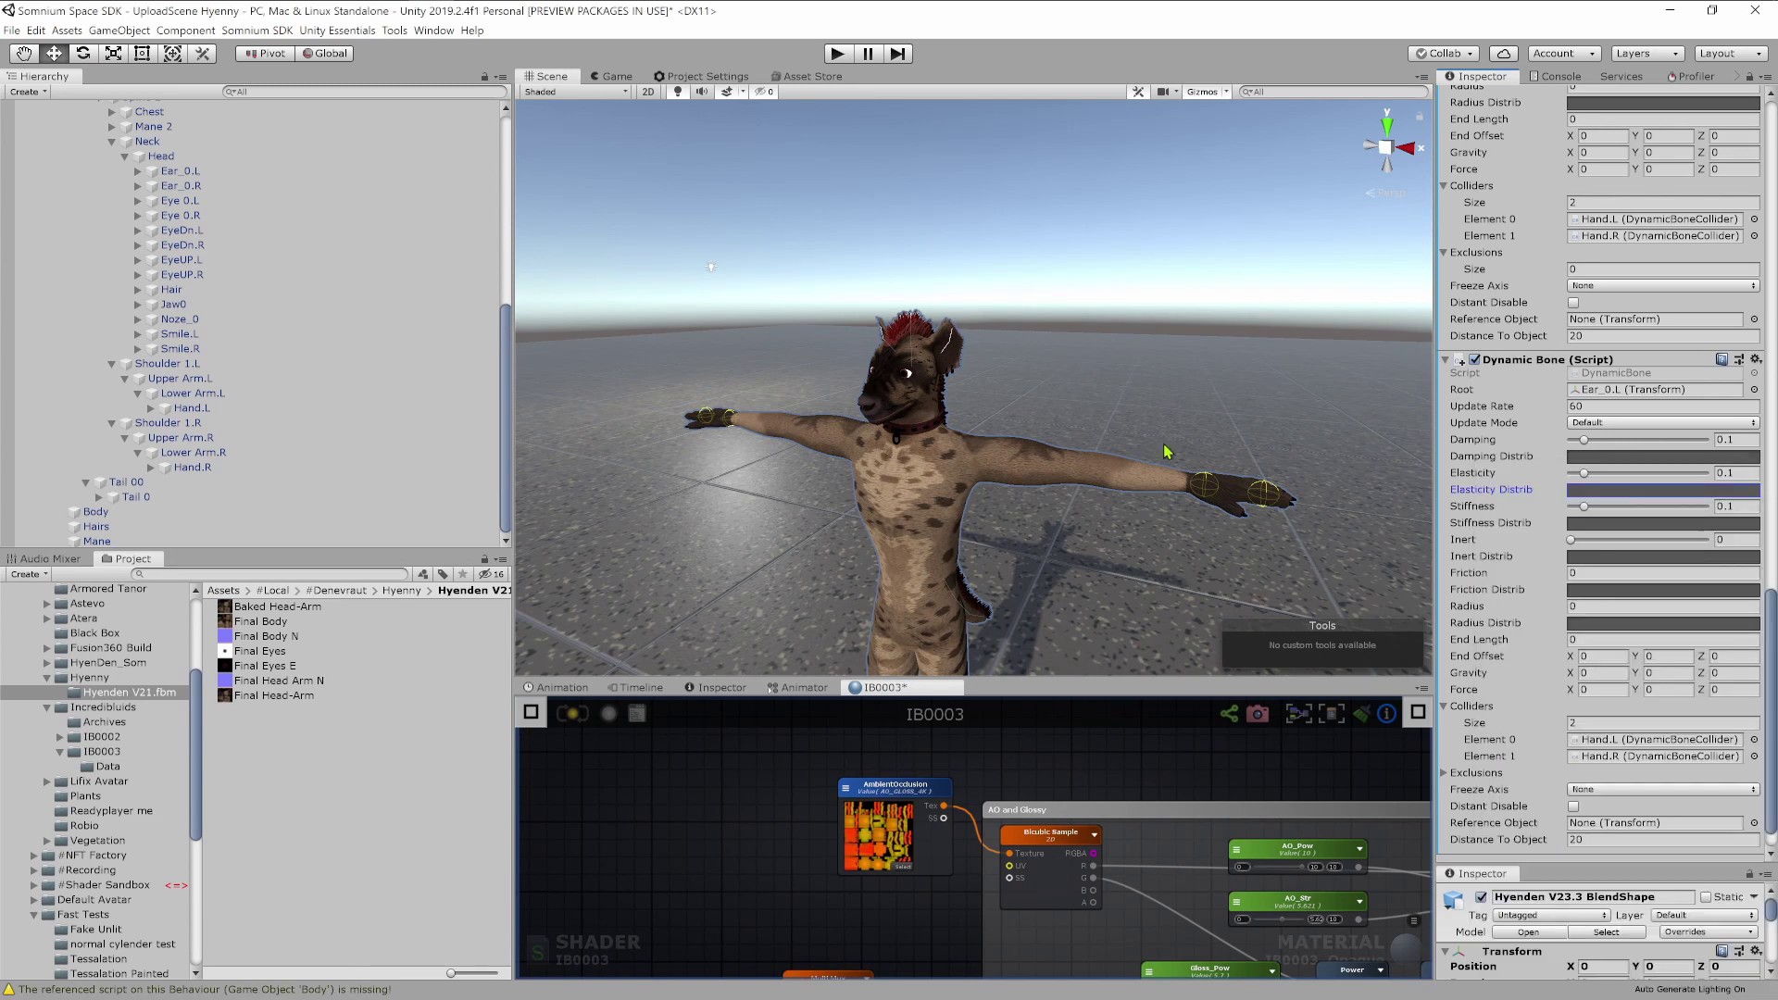
right_drag(1127, 409, 1122, 432)
scroll(1622, 520, down, 1)
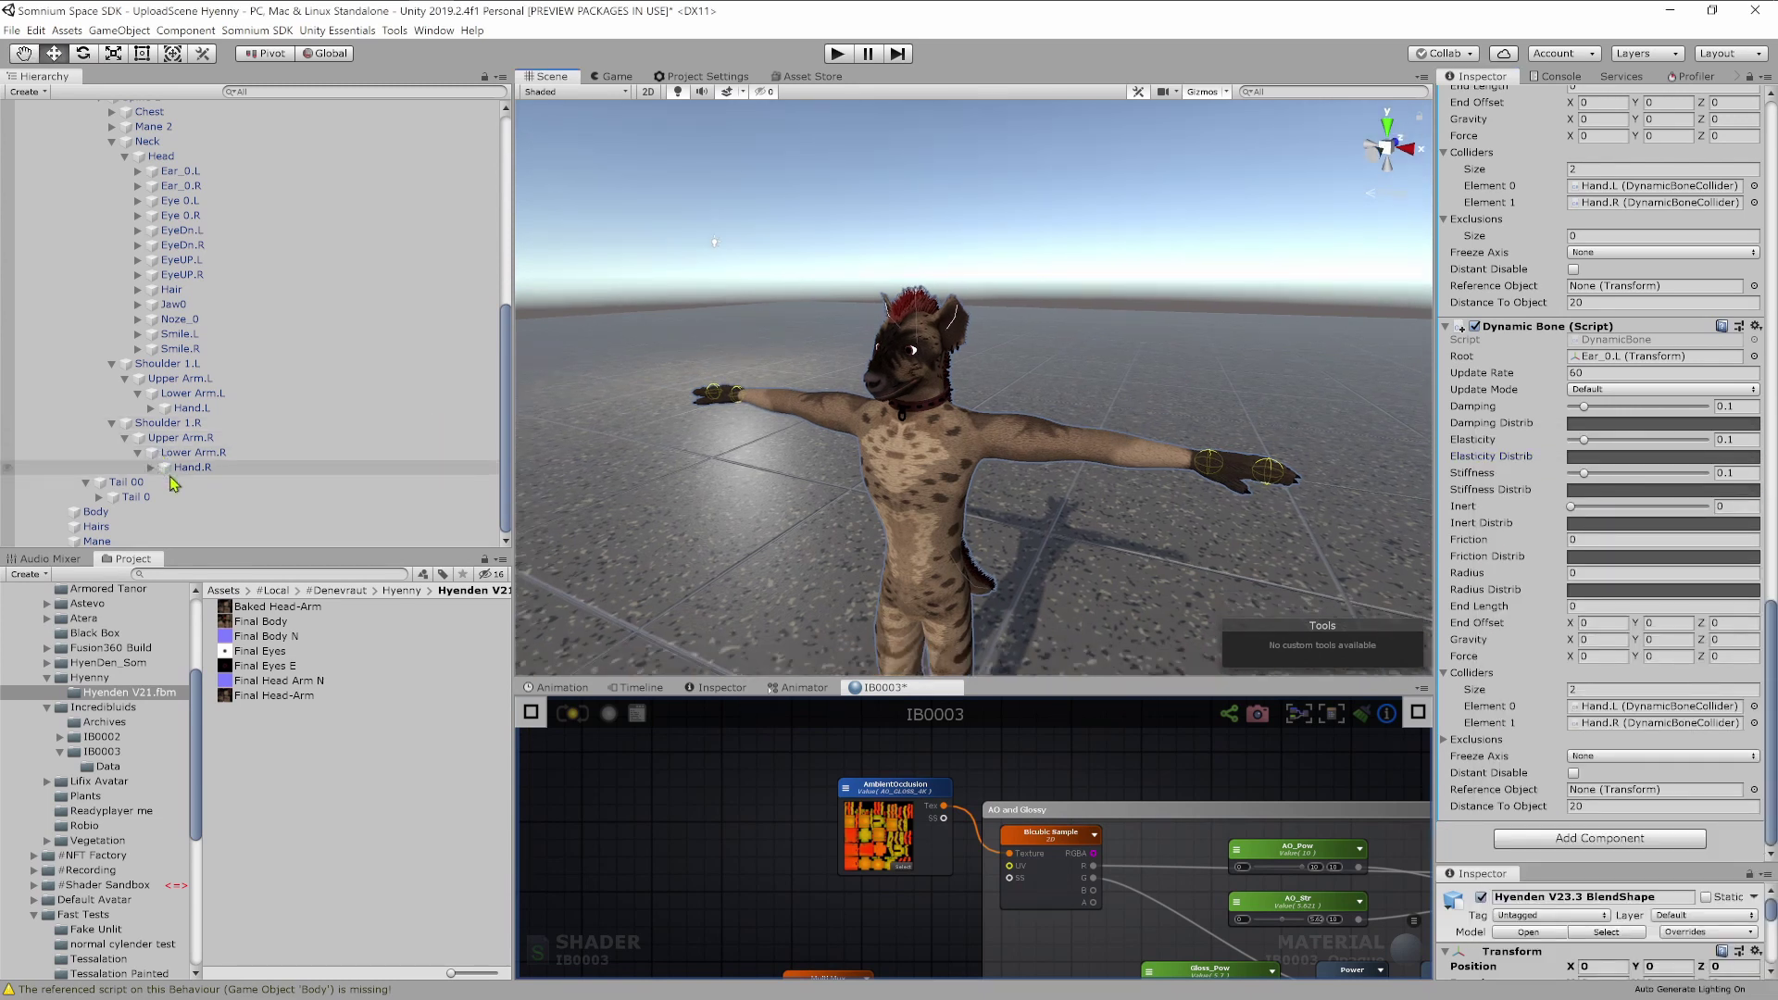
right_drag(847, 157, 854, 198)
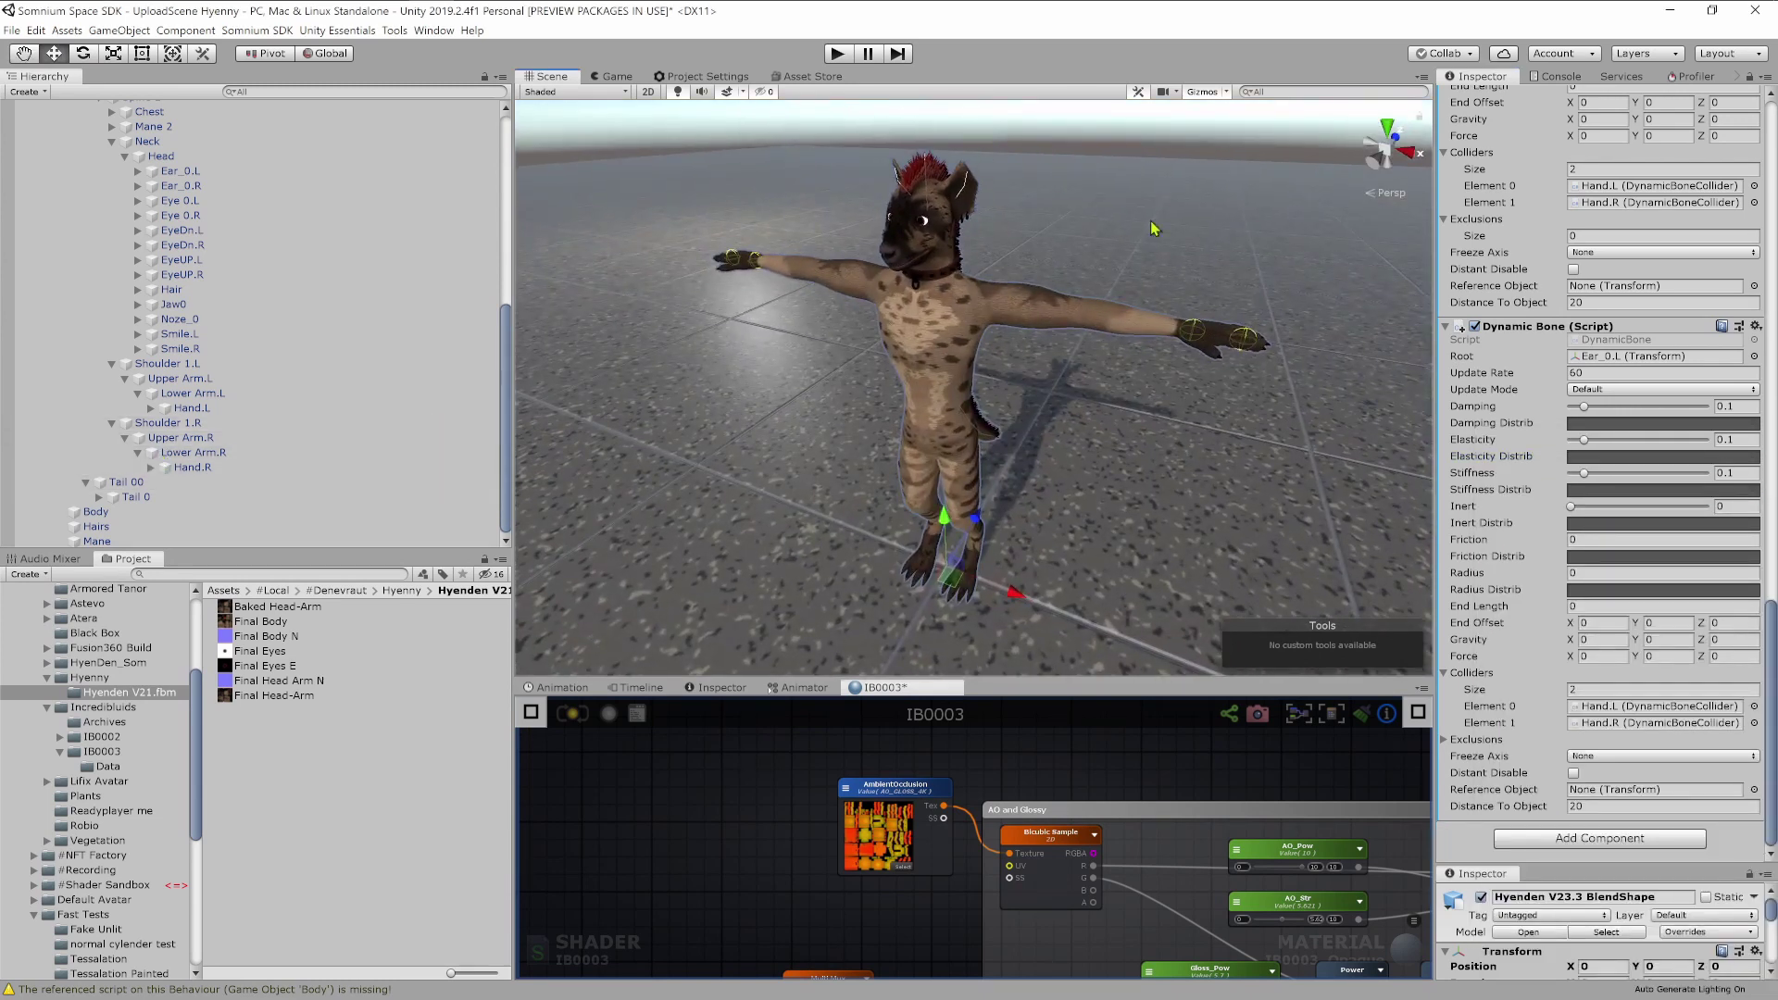
Add the Avatar Config component to the Hyenden V23.3 BlendShape root.
scroll(1607, 375, up, 10)
scroll(1519, 341, down, 10)
click(1629, 826)
text(ava)
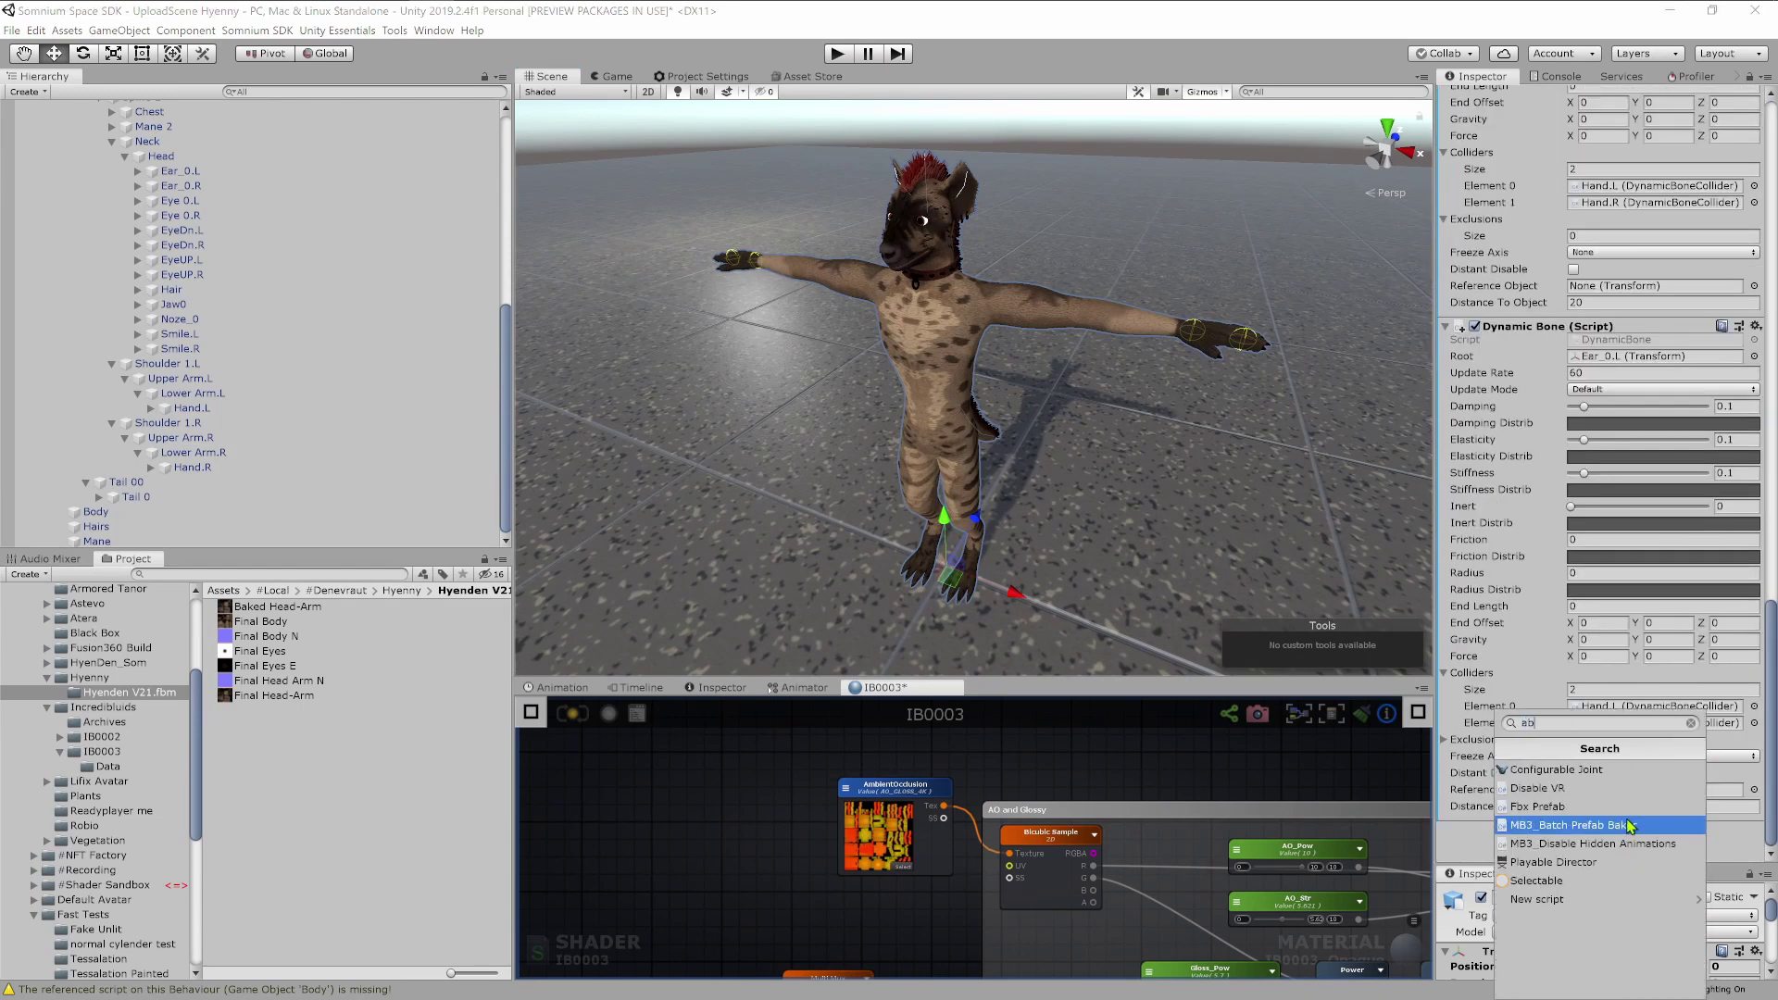
click(1607, 769)
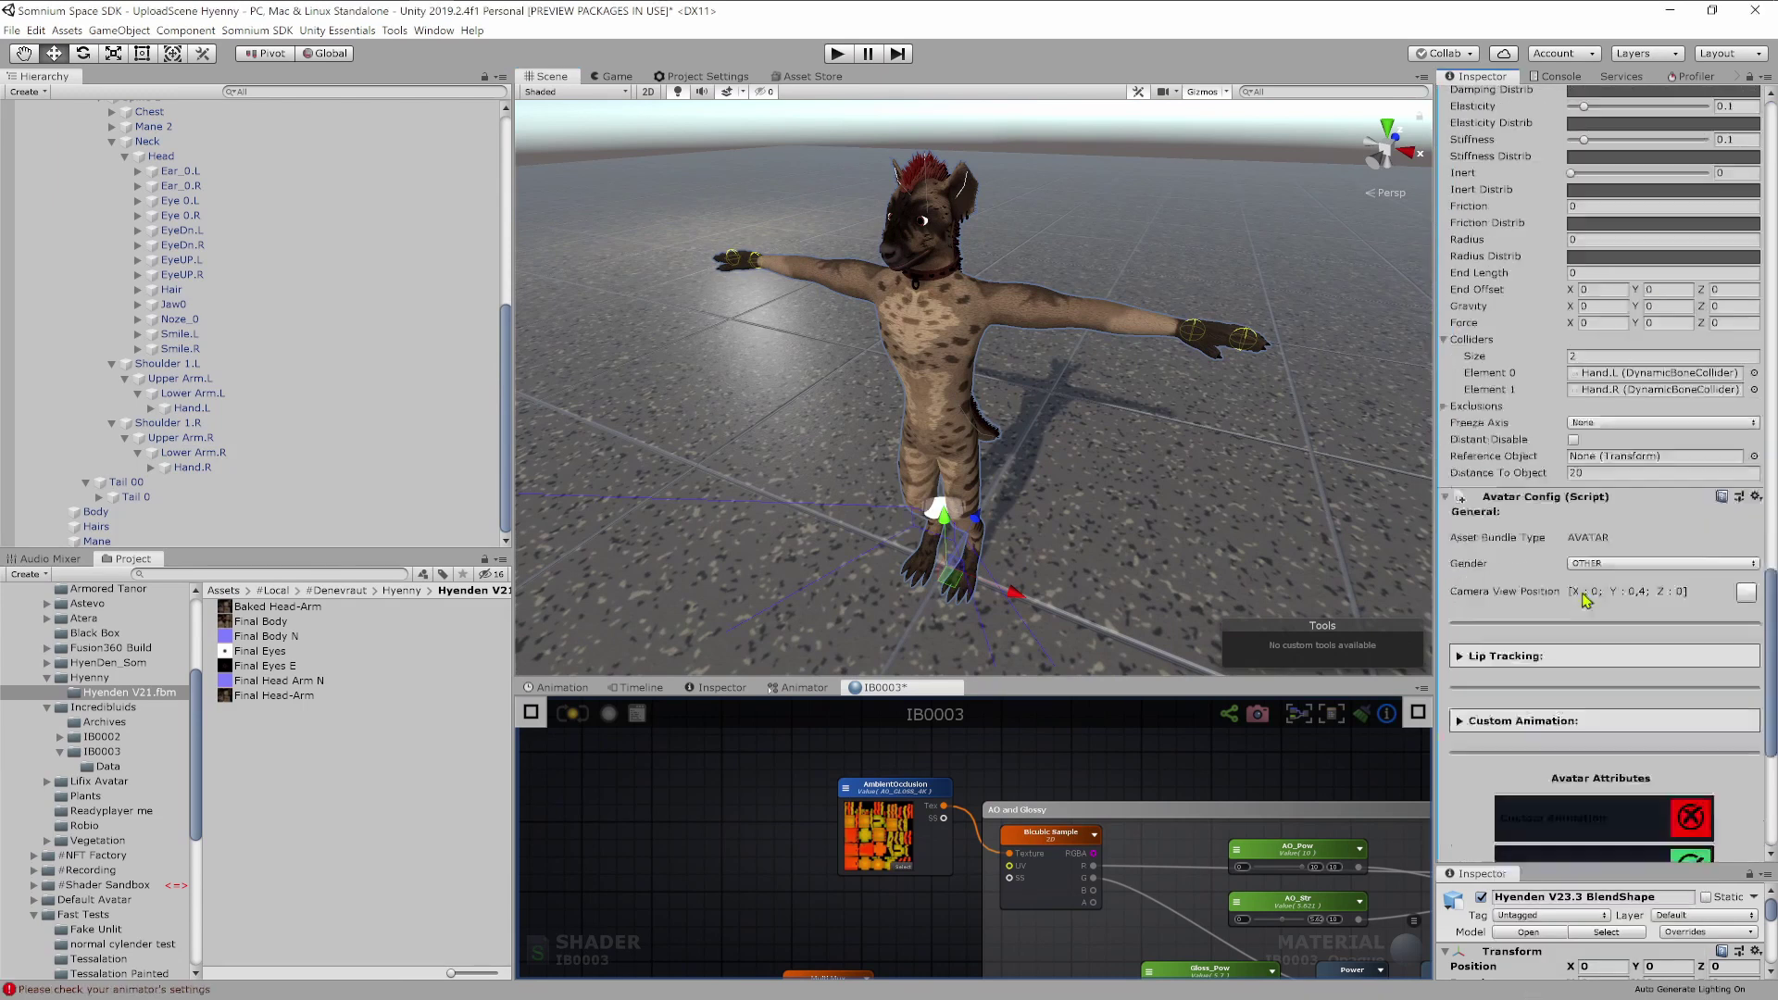
Open the Build & Upload check, review its list down to the avatar height entry, and close it.
scroll(1657, 741, down, 5)
click(1639, 788)
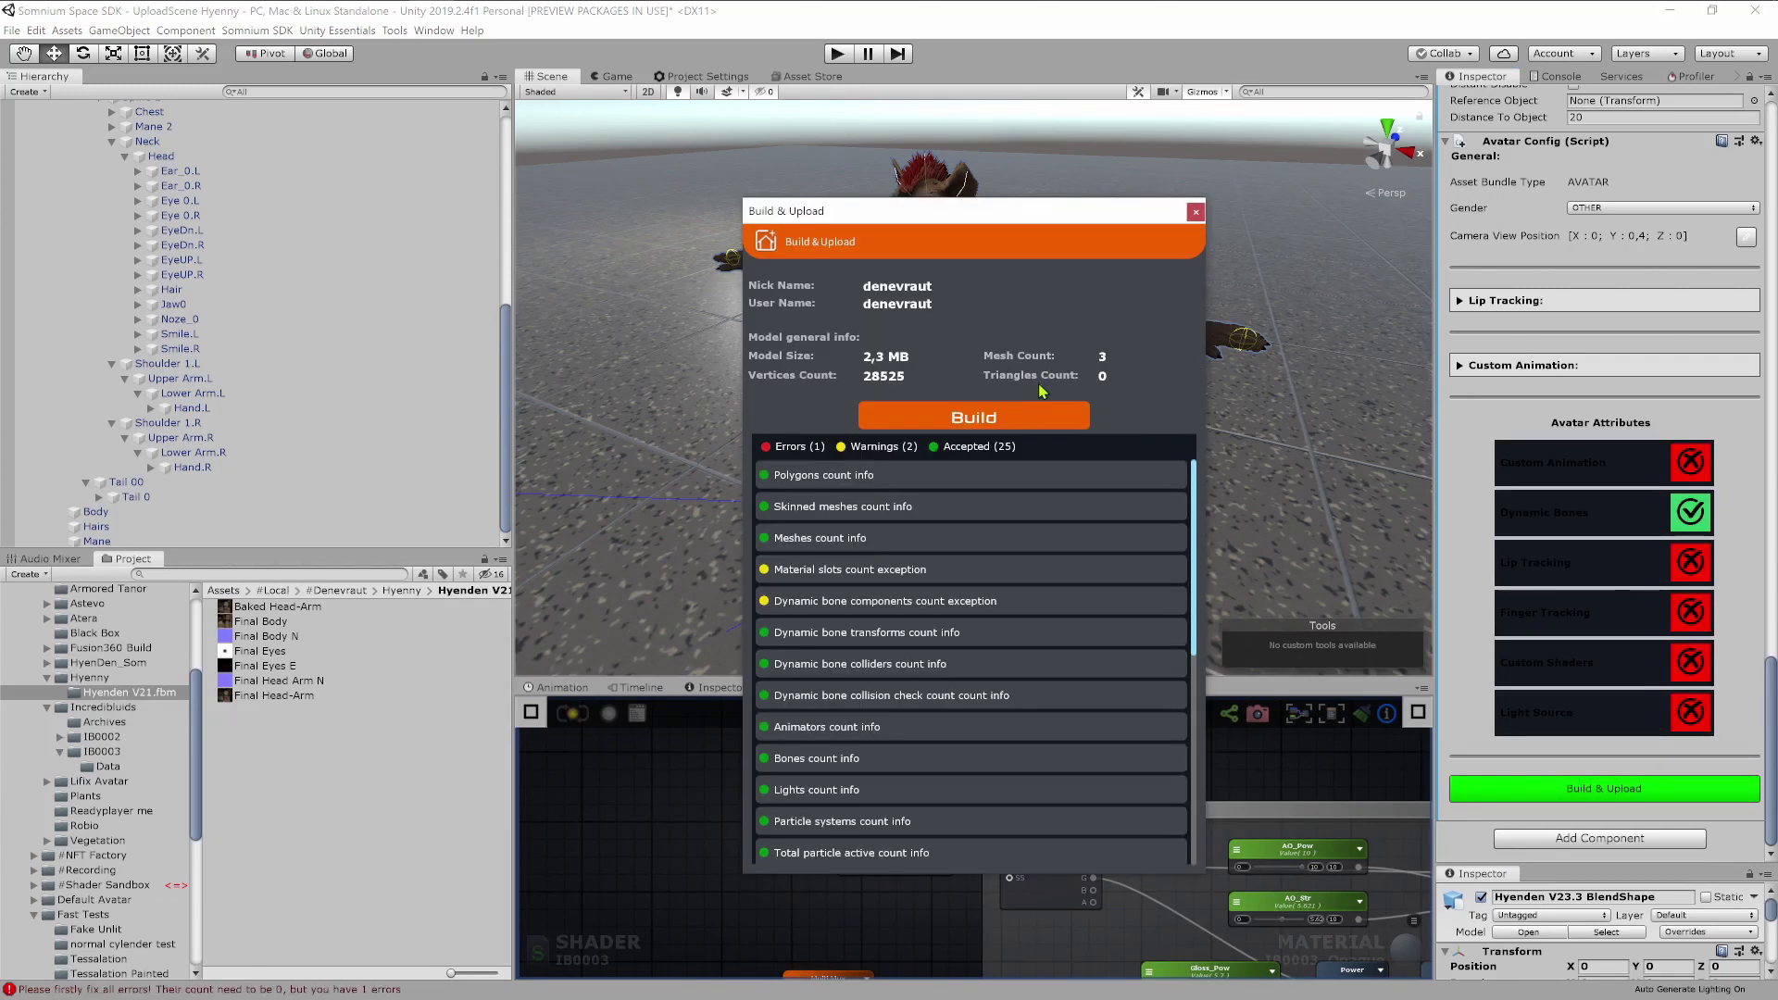
scroll(839, 586, down, 5)
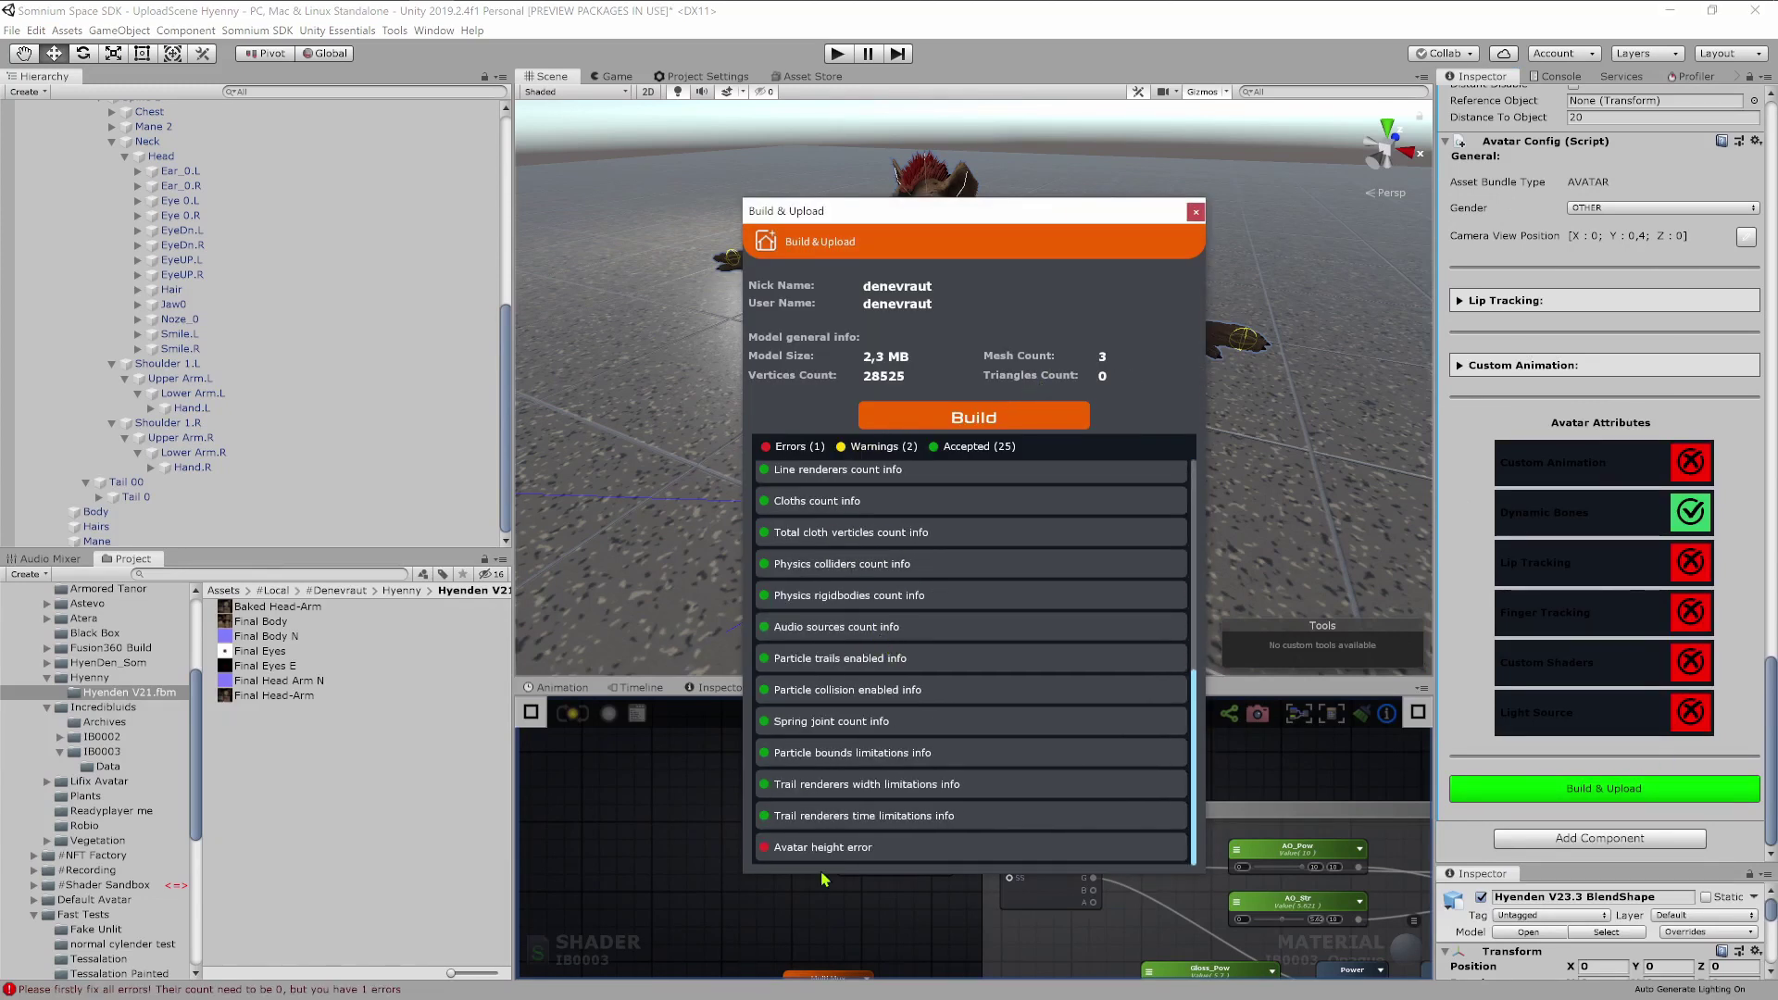
click(839, 847)
click(1196, 212)
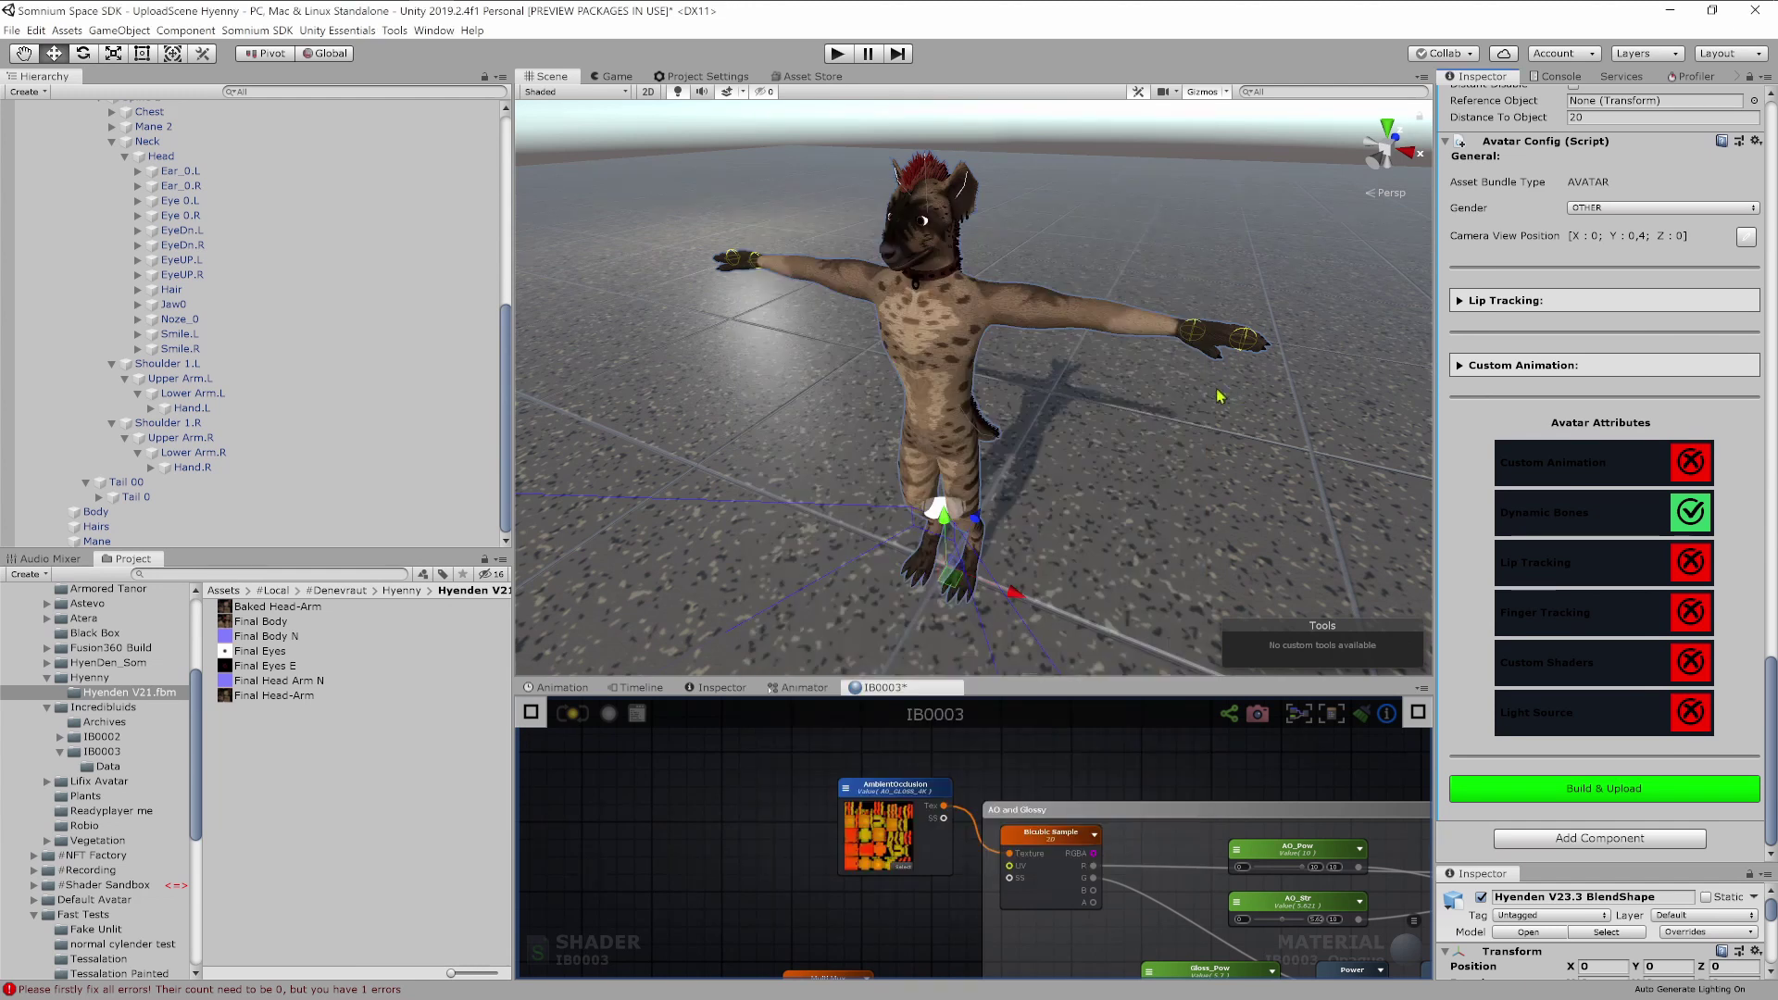
Set the Hyenden V23.3 BlendShape model's rig Animation Type to Humanoid and apply the import settings.
click(411, 592)
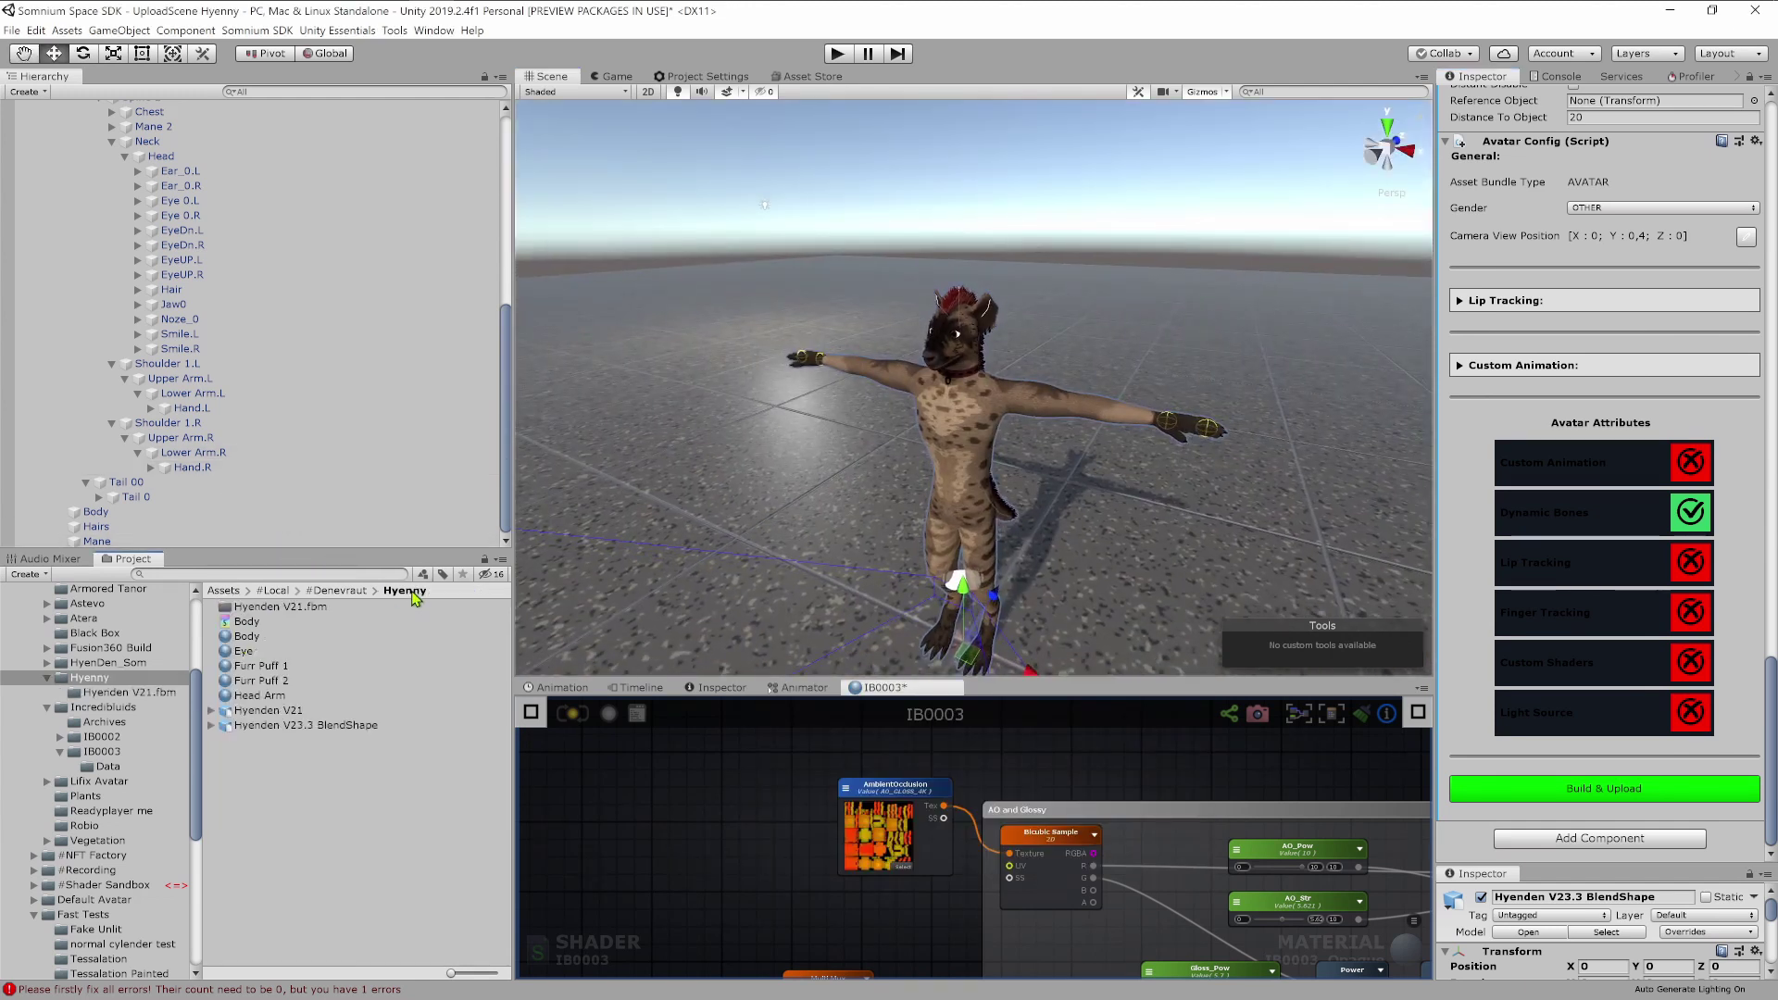
click(289, 727)
click(1562, 142)
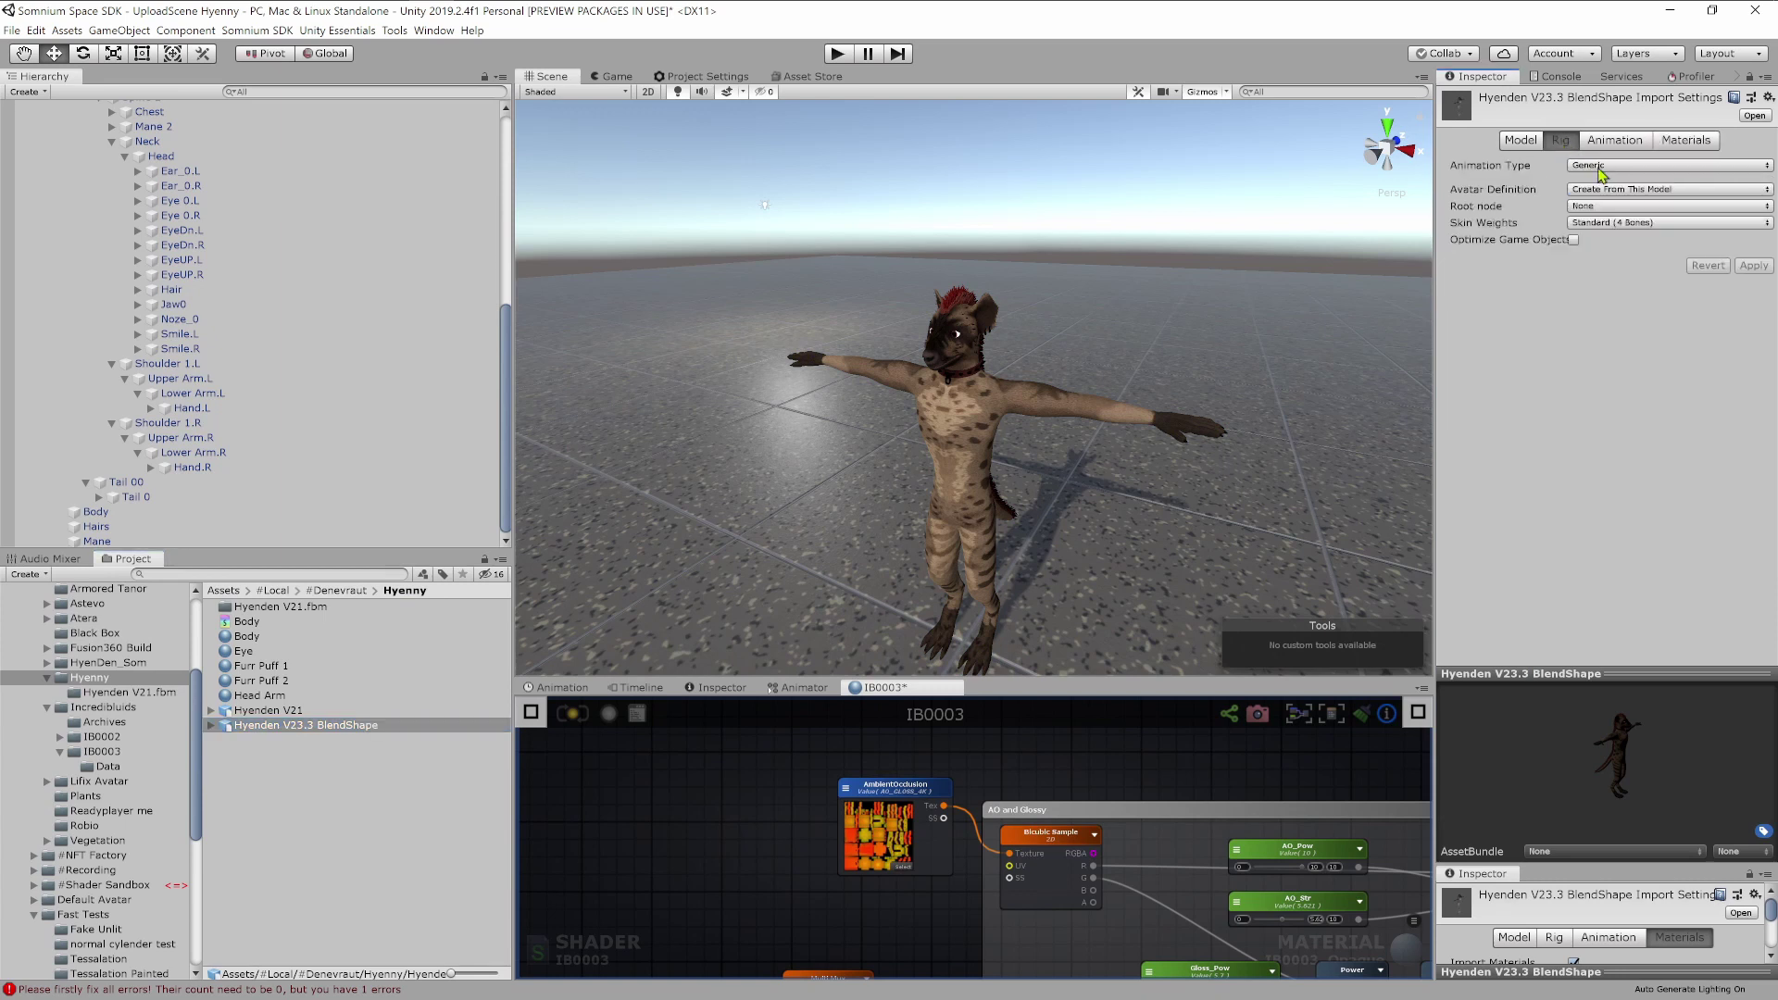
click(1599, 167)
click(1611, 238)
click(1754, 294)
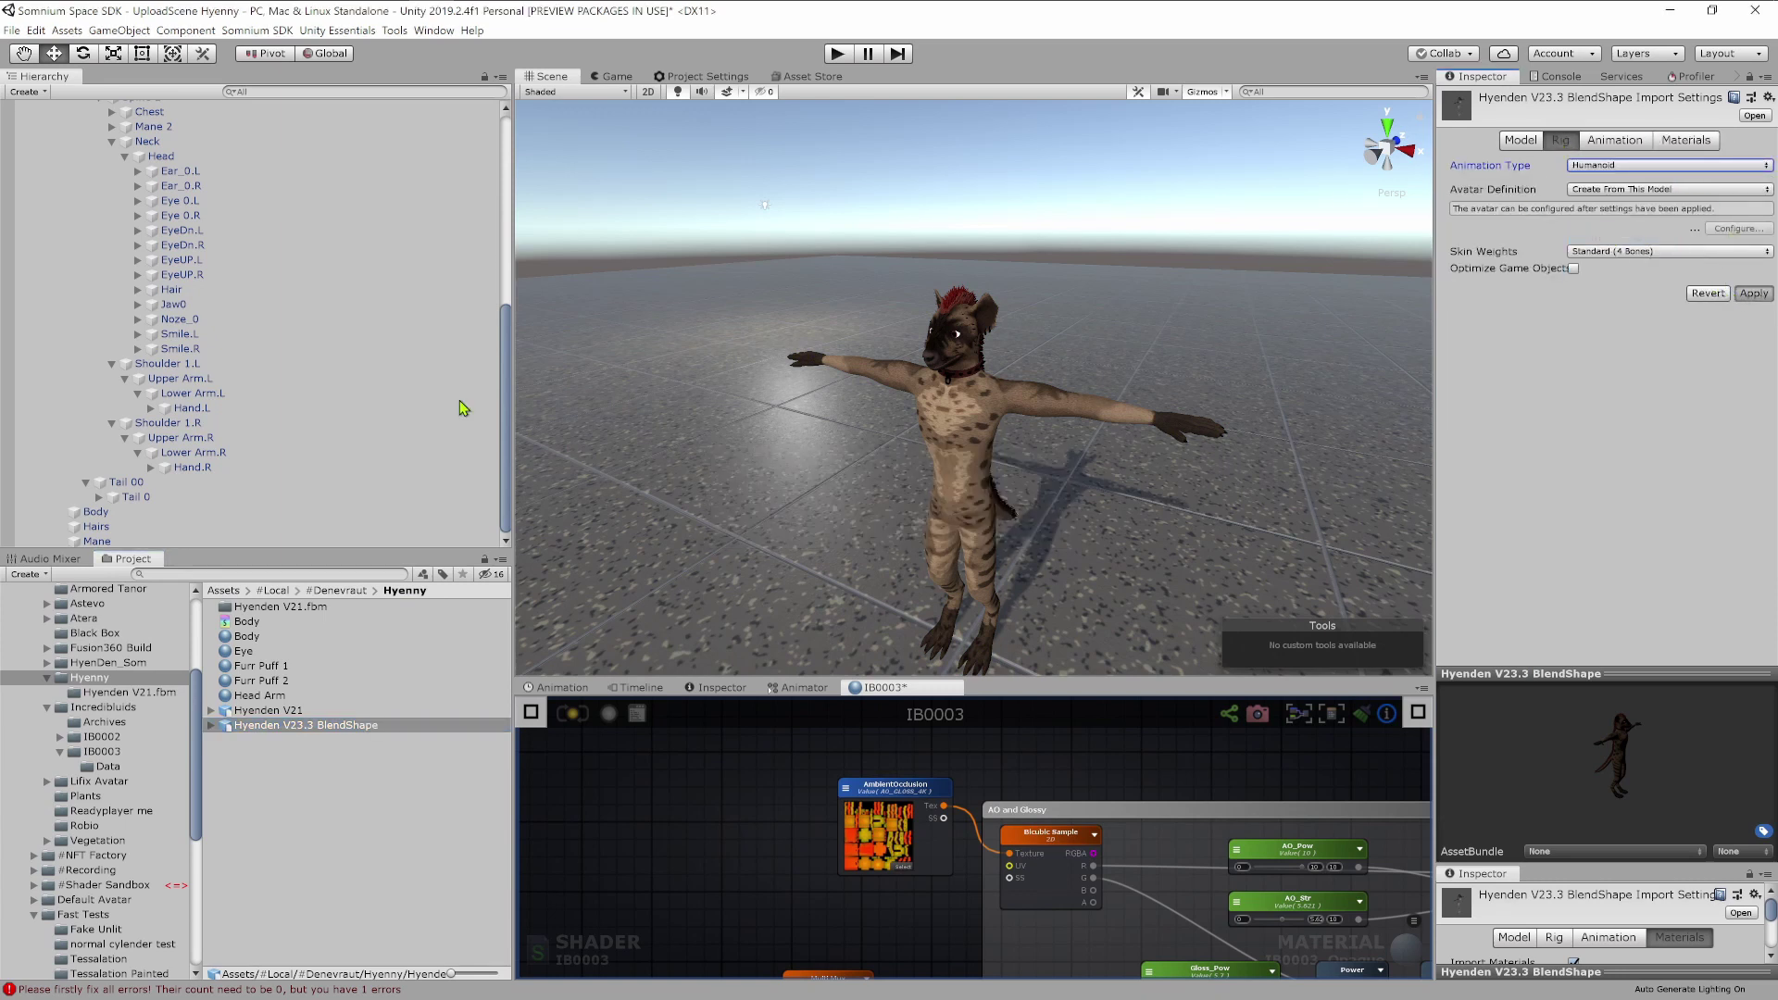
Run the Build & Upload check on the Hyenden V23.3 BlendShape root again, review its list of errors and warnings, and close it.
scroll(230, 350, up, 4)
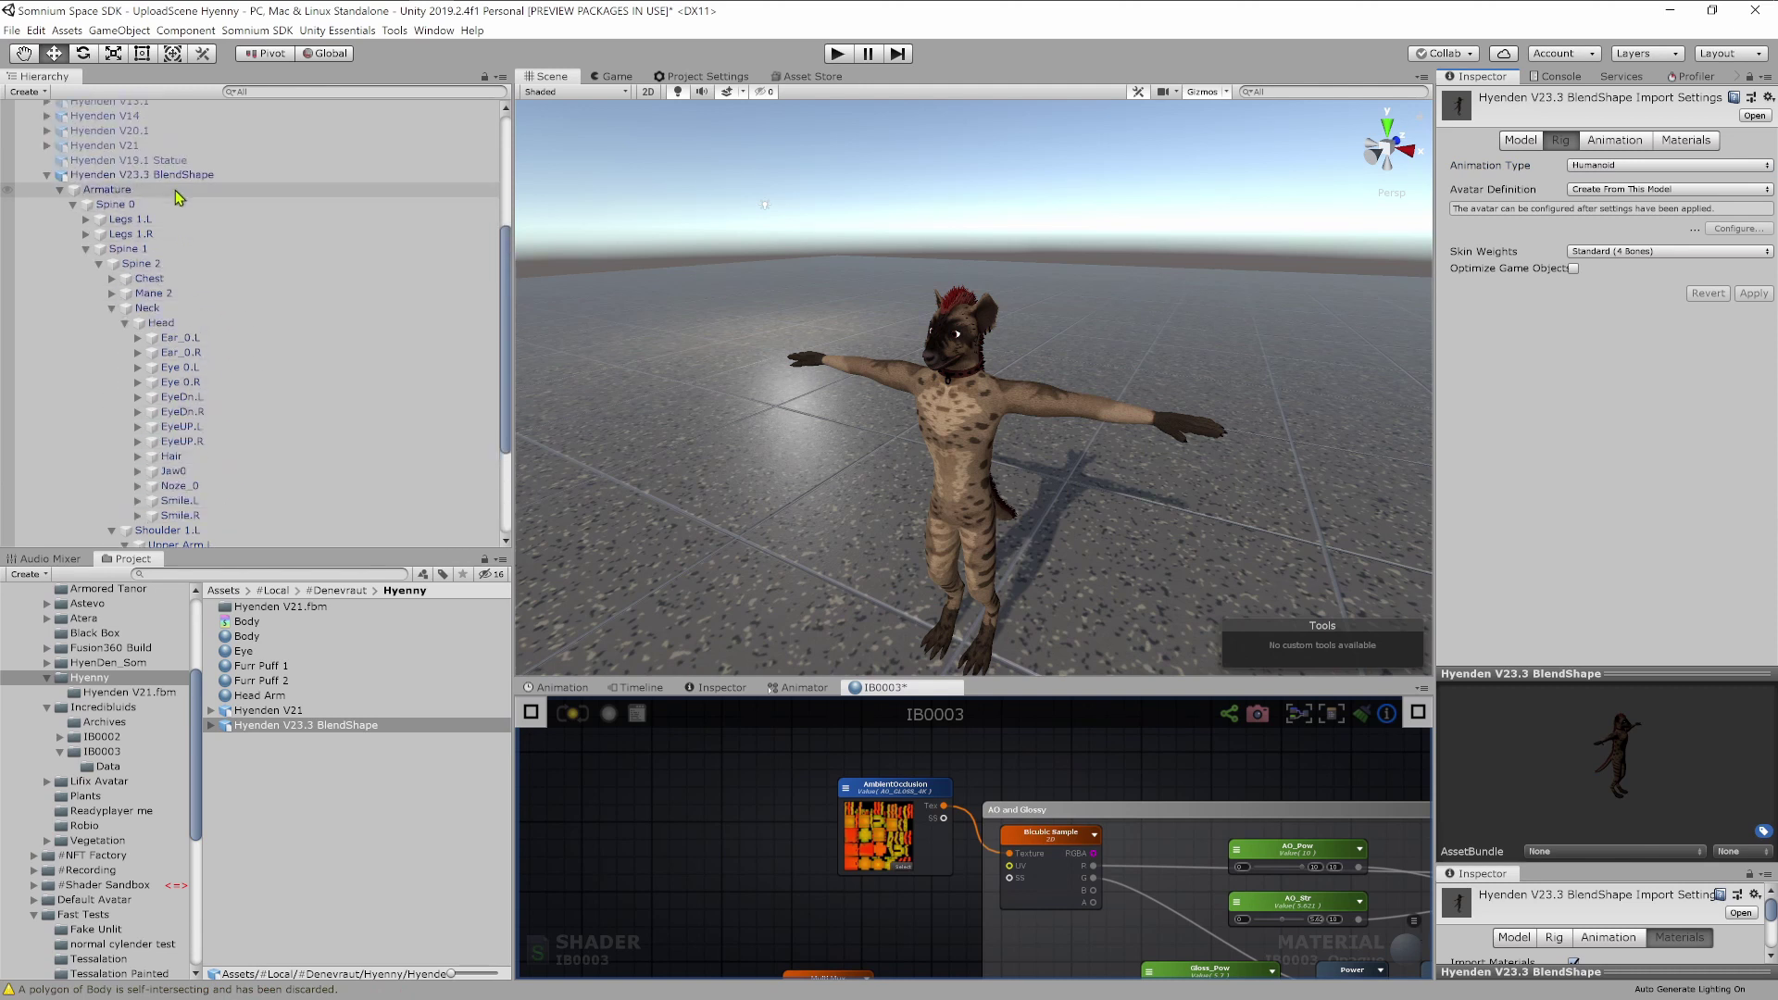
click(176, 175)
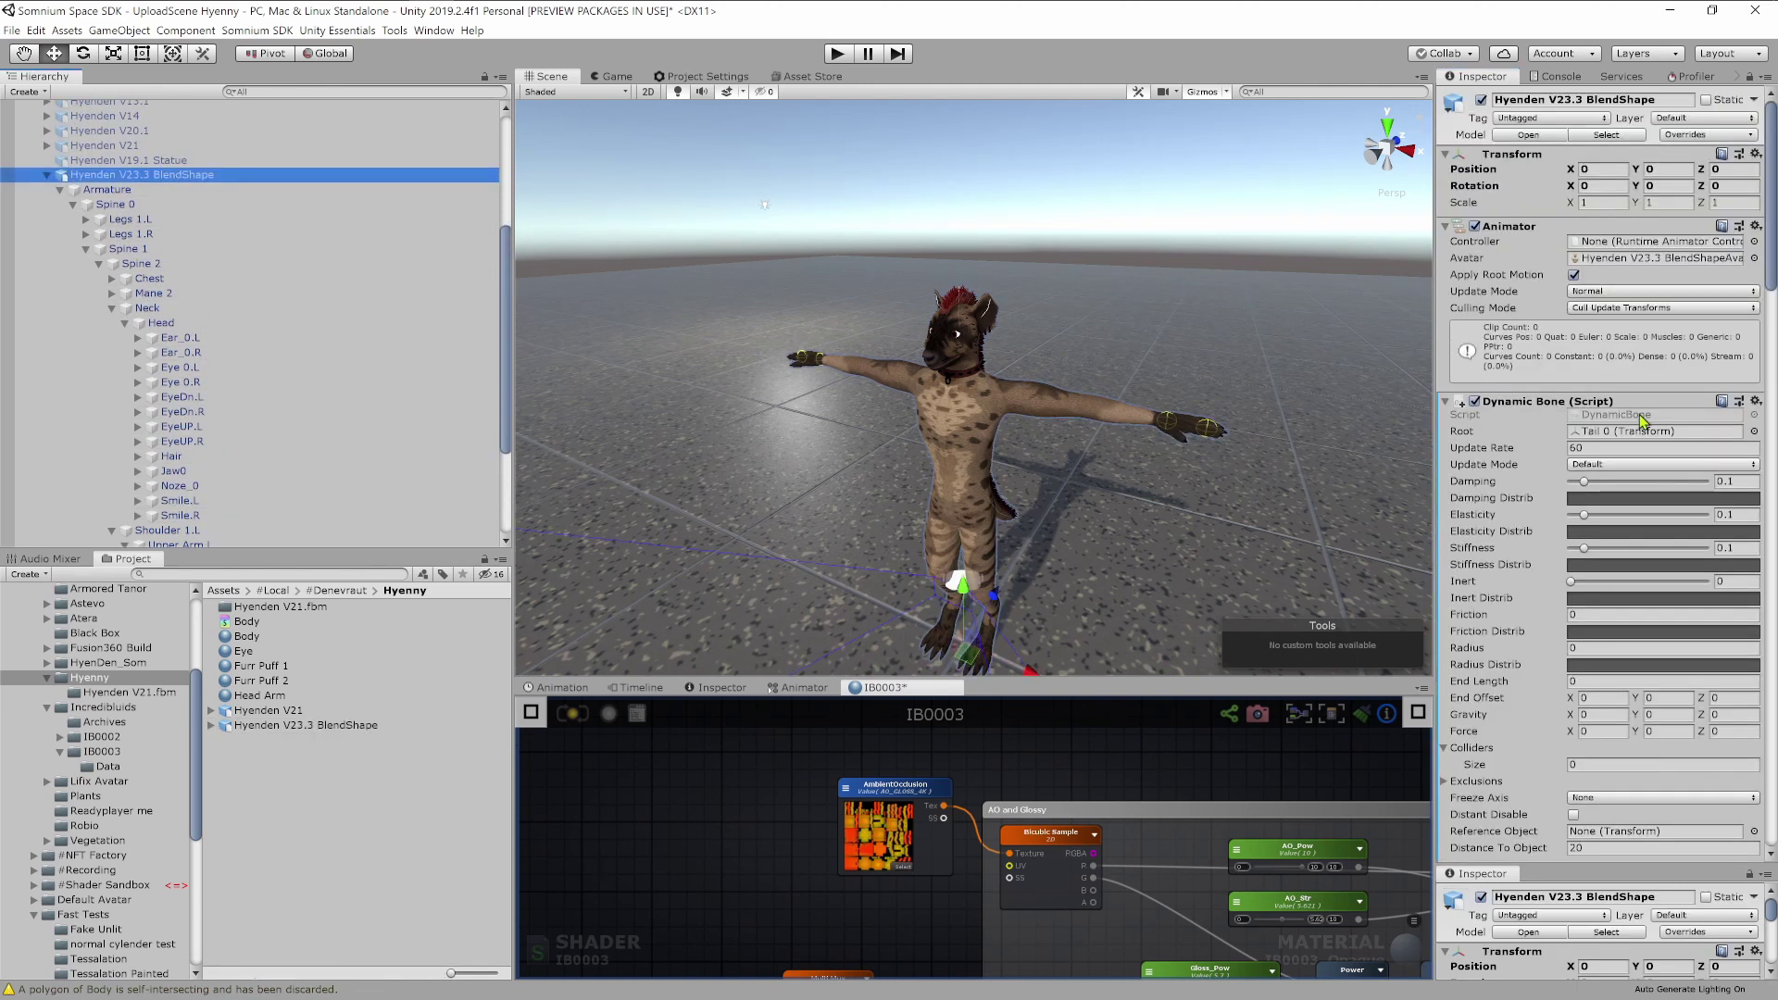
scroll(1642, 420, down, 10)
click(1603, 788)
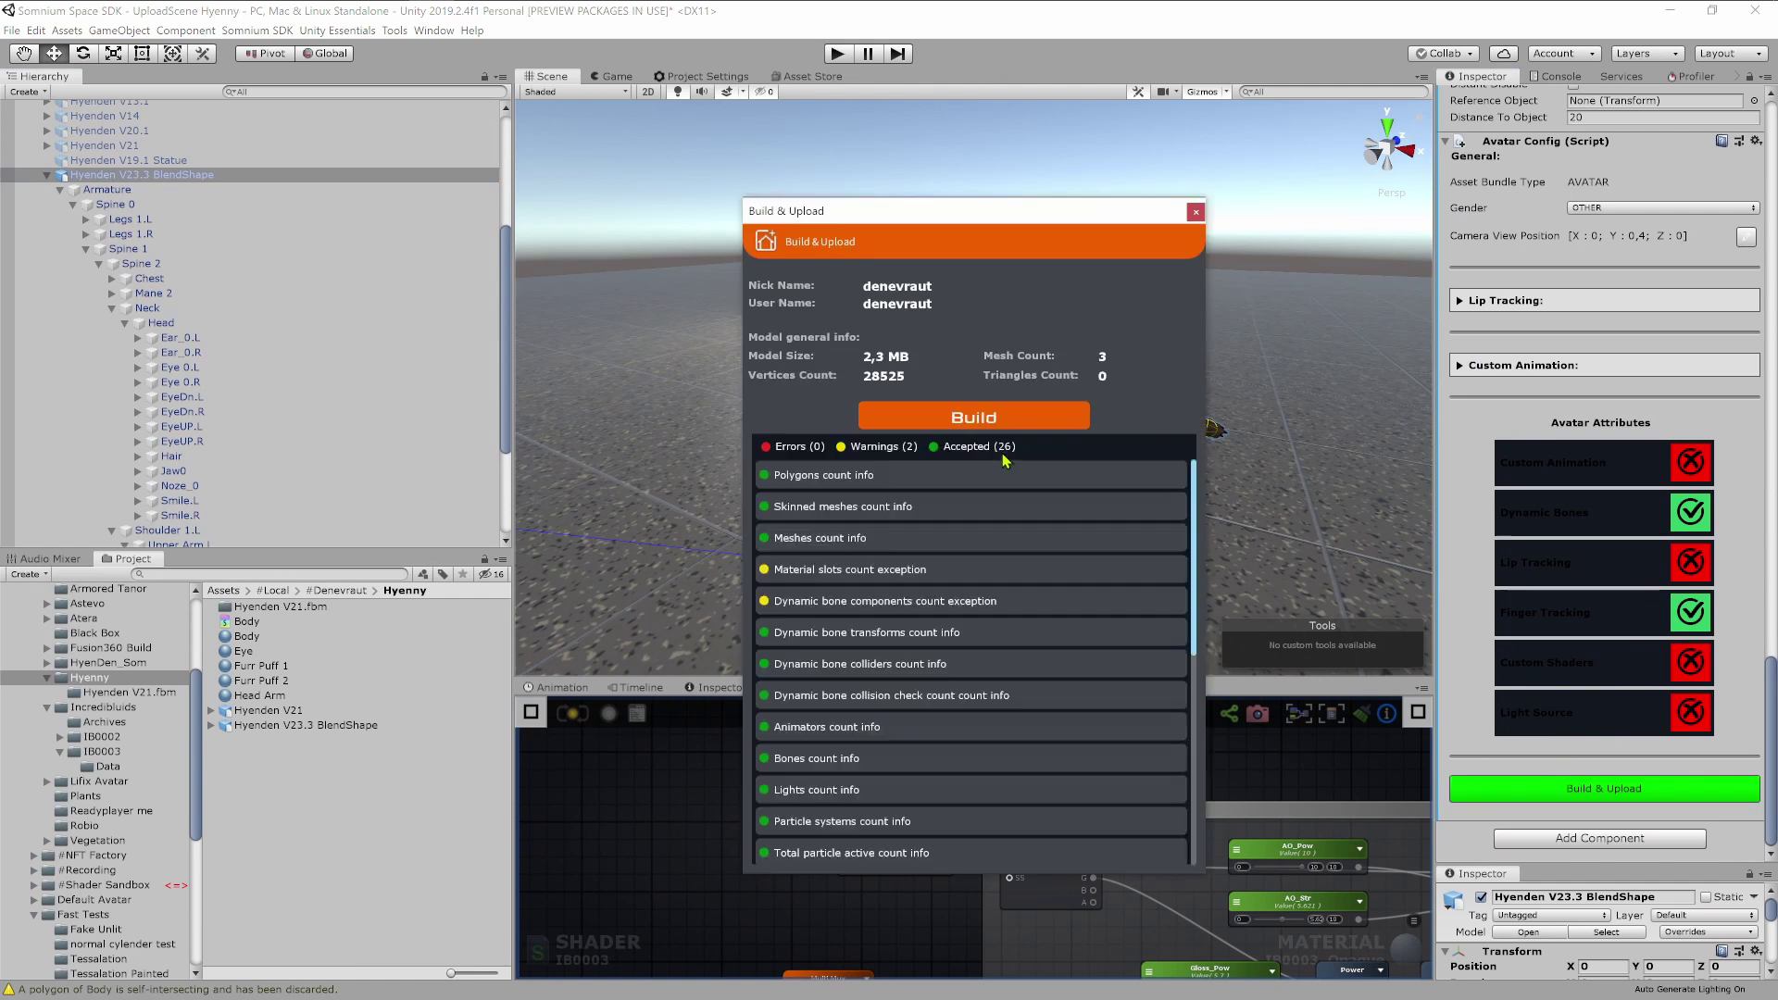
scroll(921, 597, down, 5)
scroll(923, 604, up, 5)
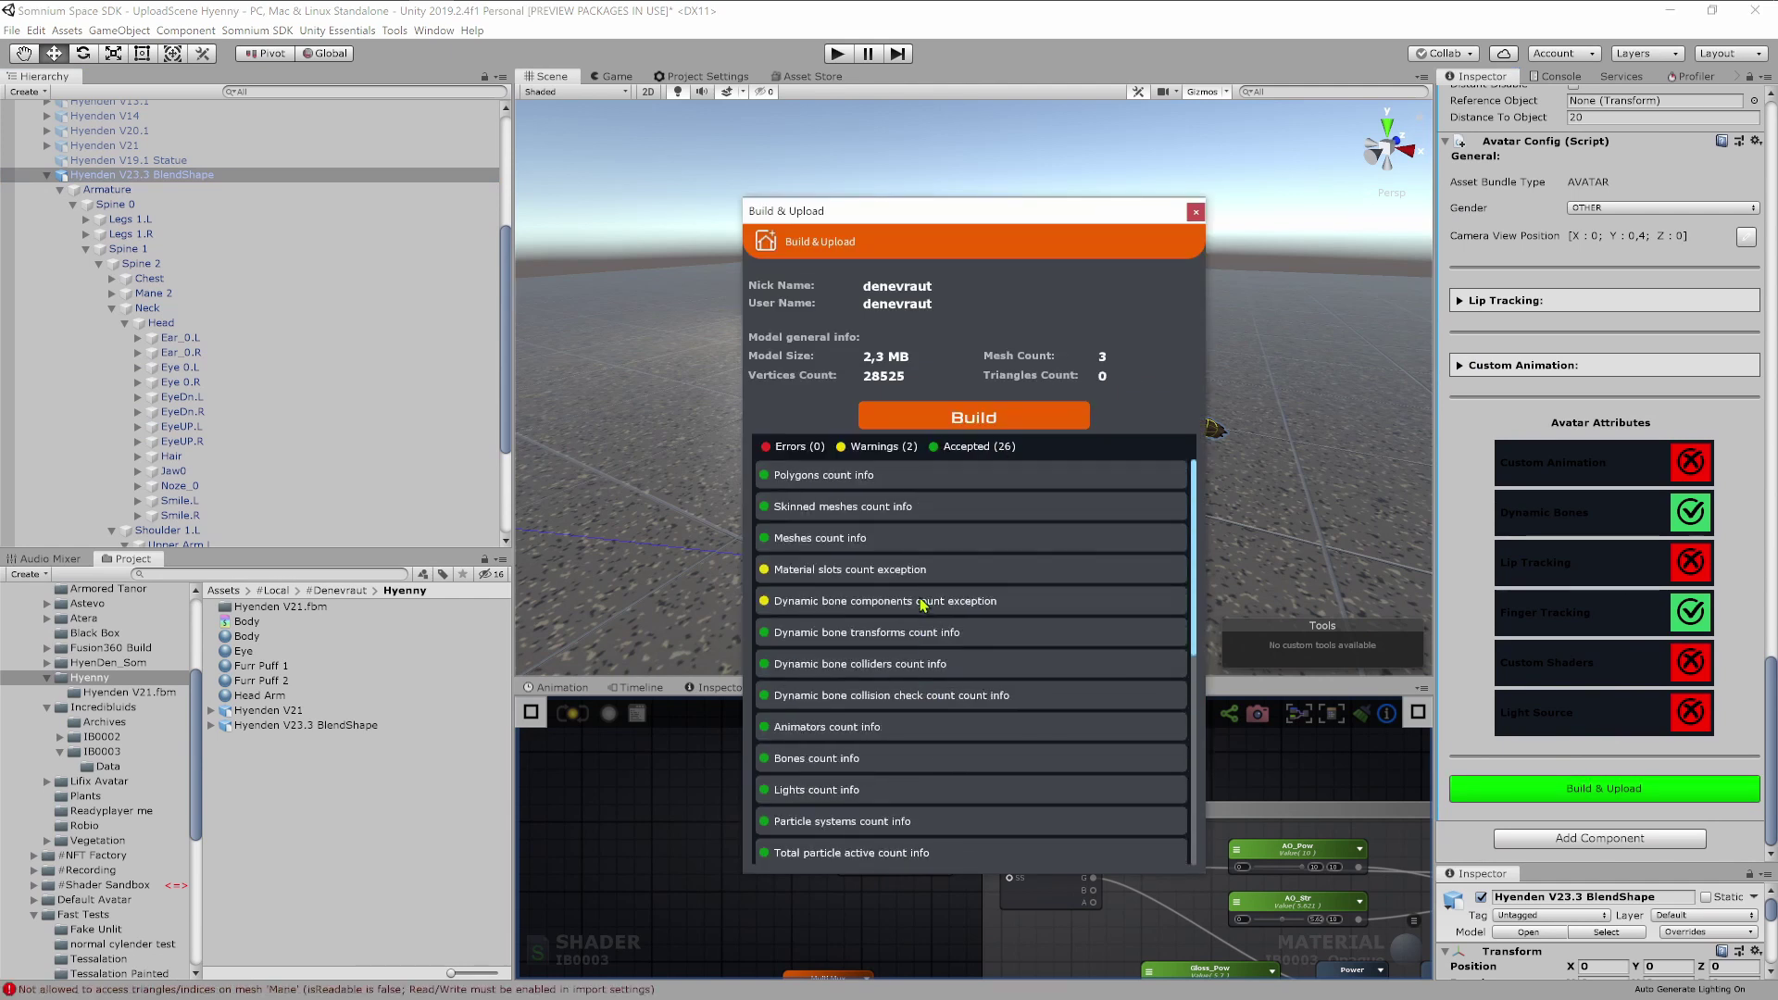
click(1196, 212)
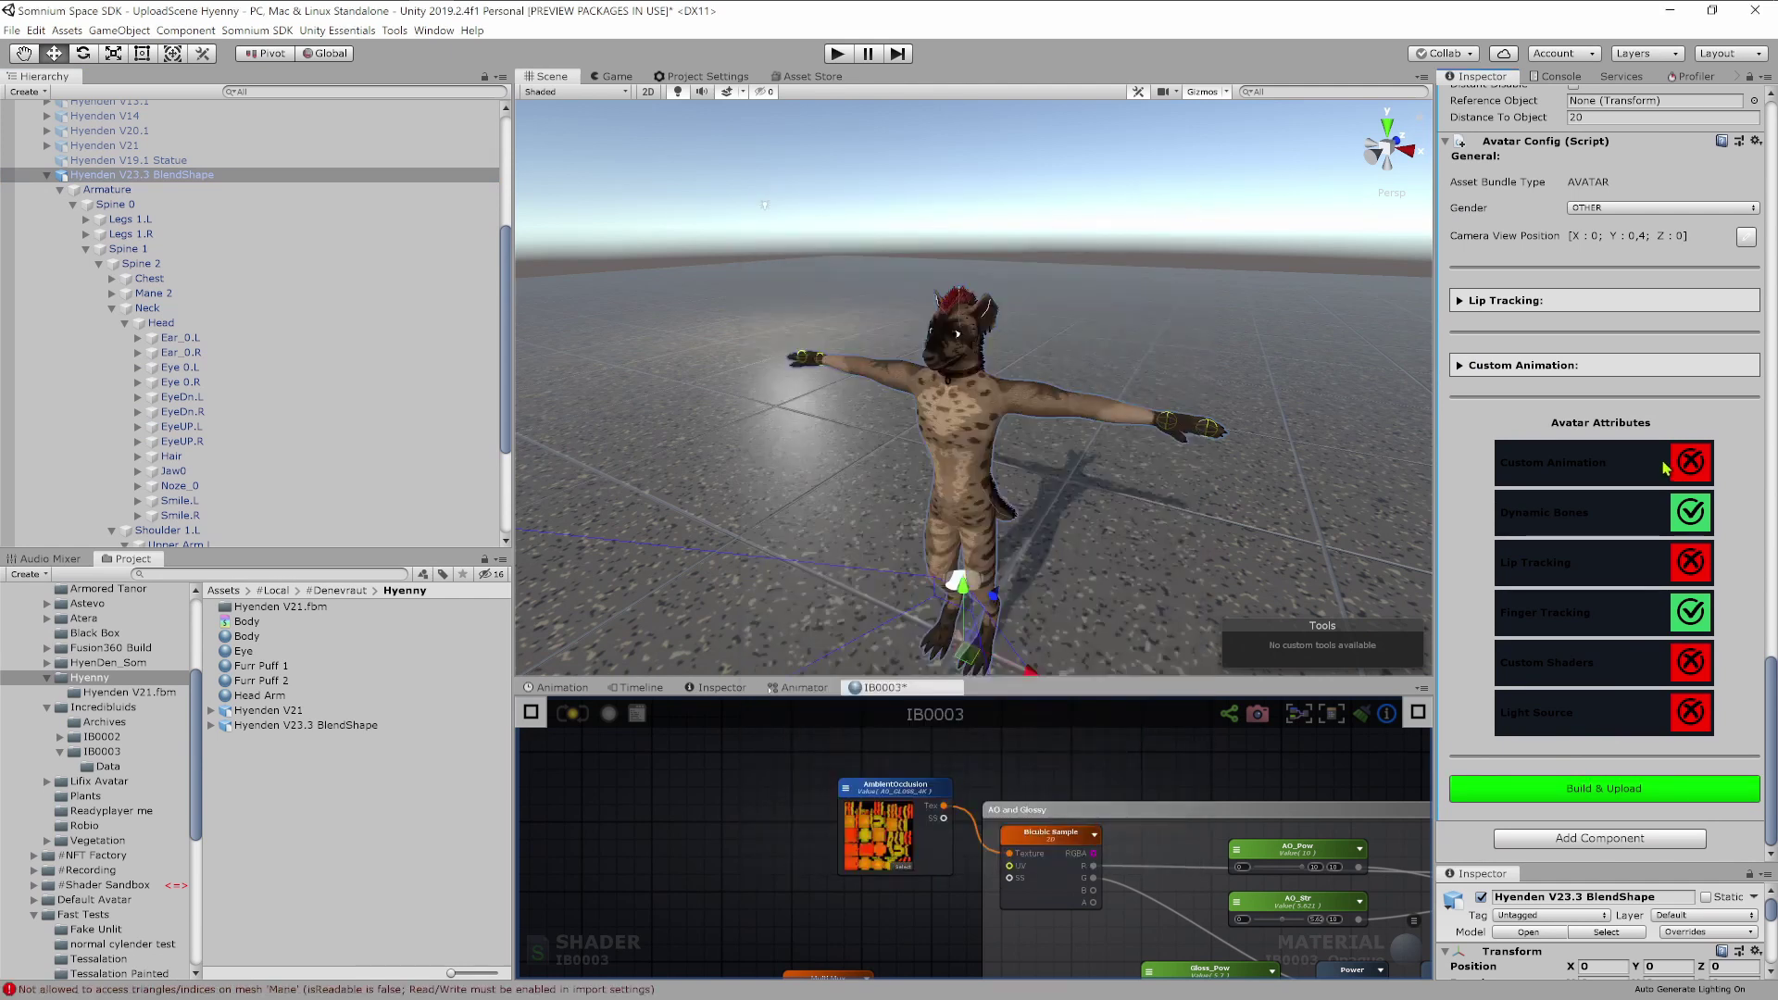
Open the Camera View Position for editing in the avatar's Avatar Config component.
right_drag(1111, 367, 1122, 389)
scroll(1102, 400, up, 2)
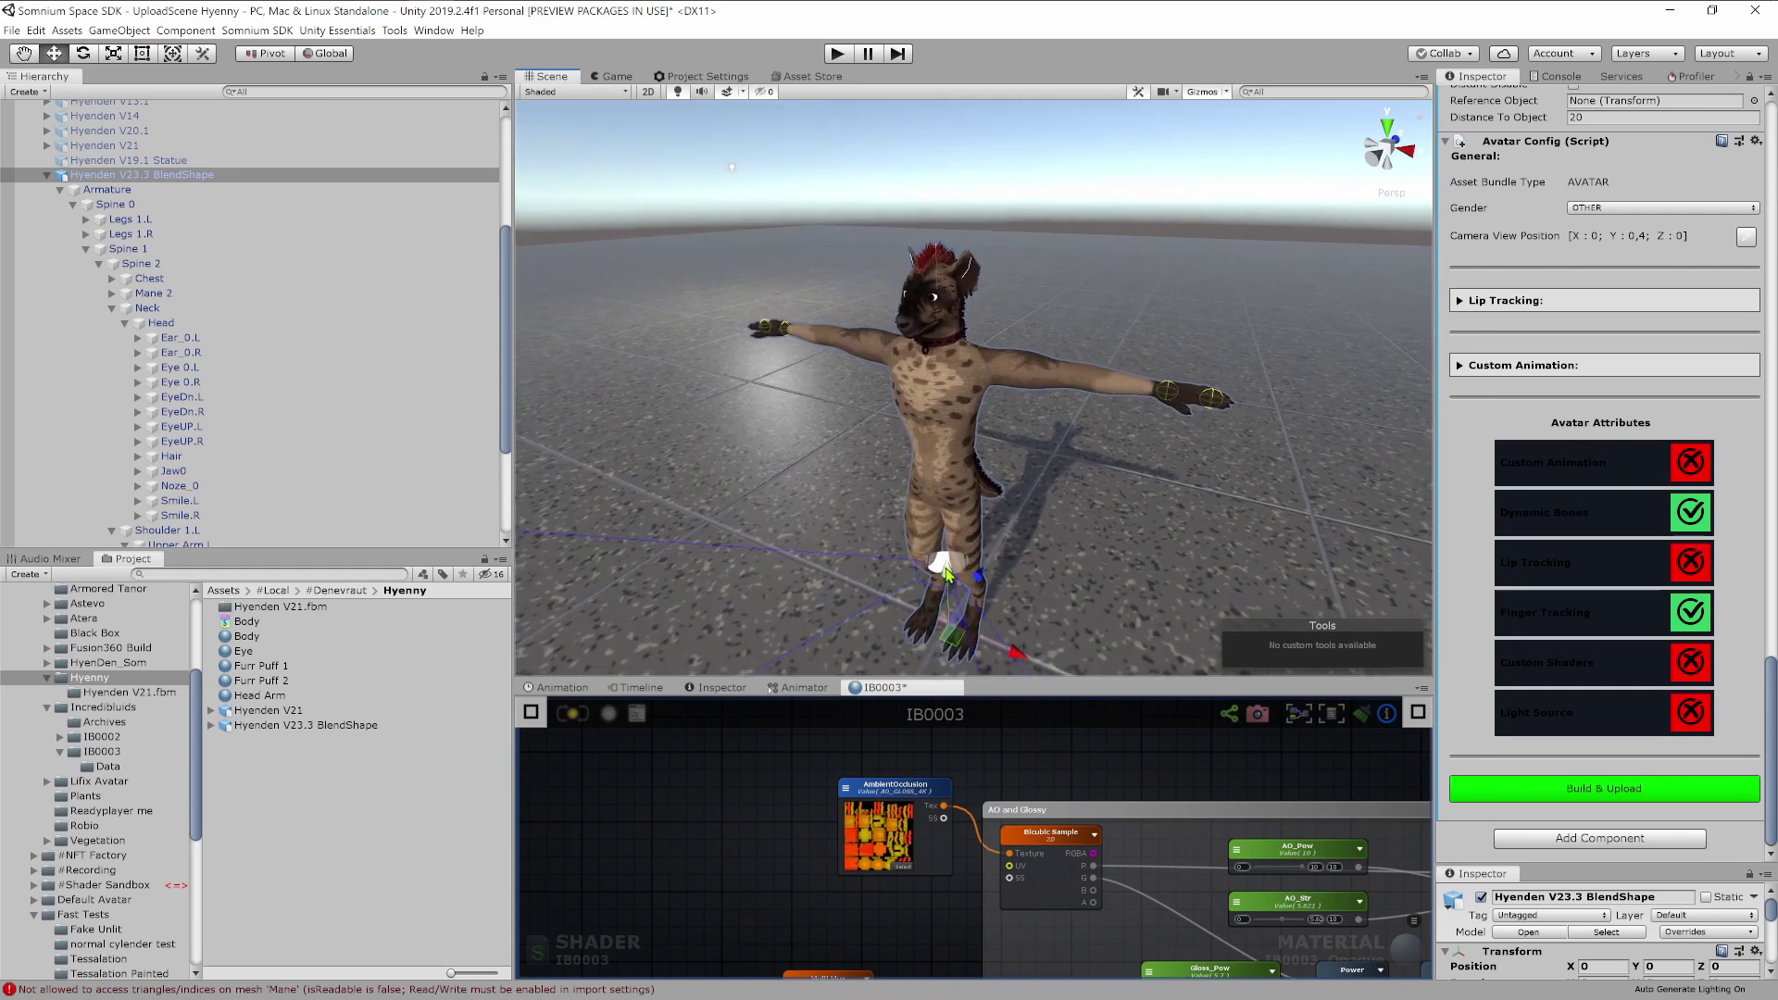
click(1750, 236)
drag(1632, 242, 1664, 245)
right_drag(1189, 360, 961, 357)
right_drag(960, 358, 936, 363)
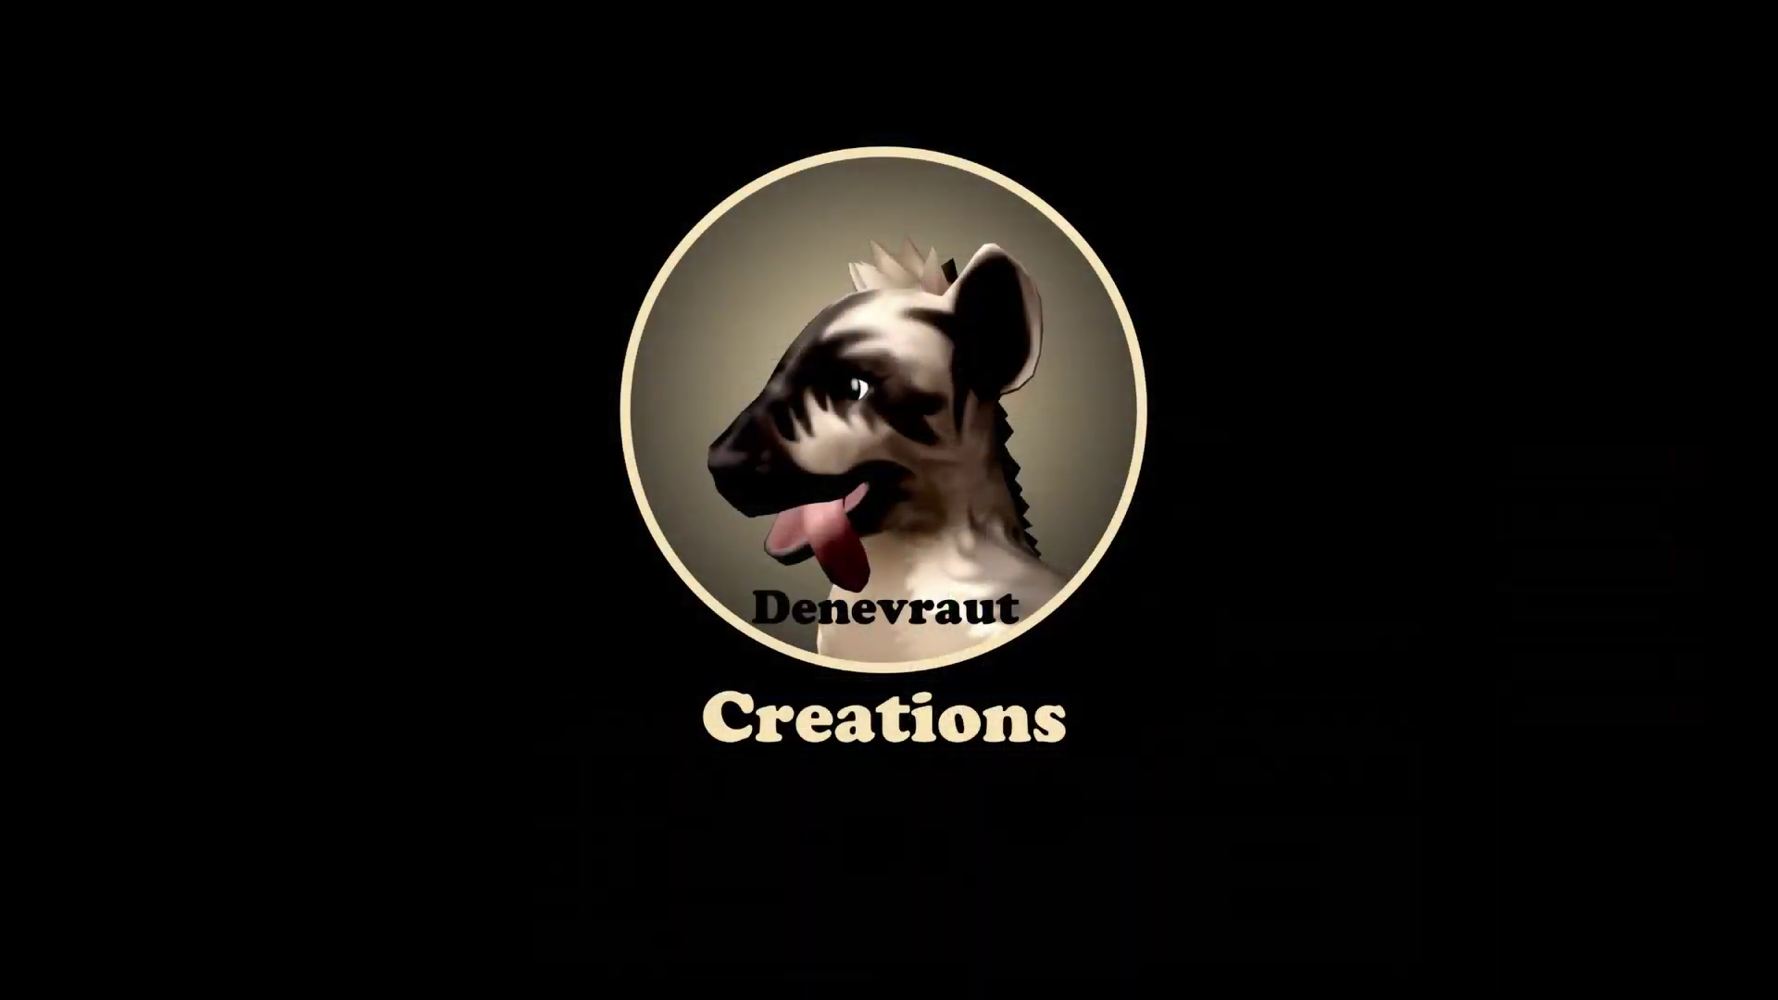